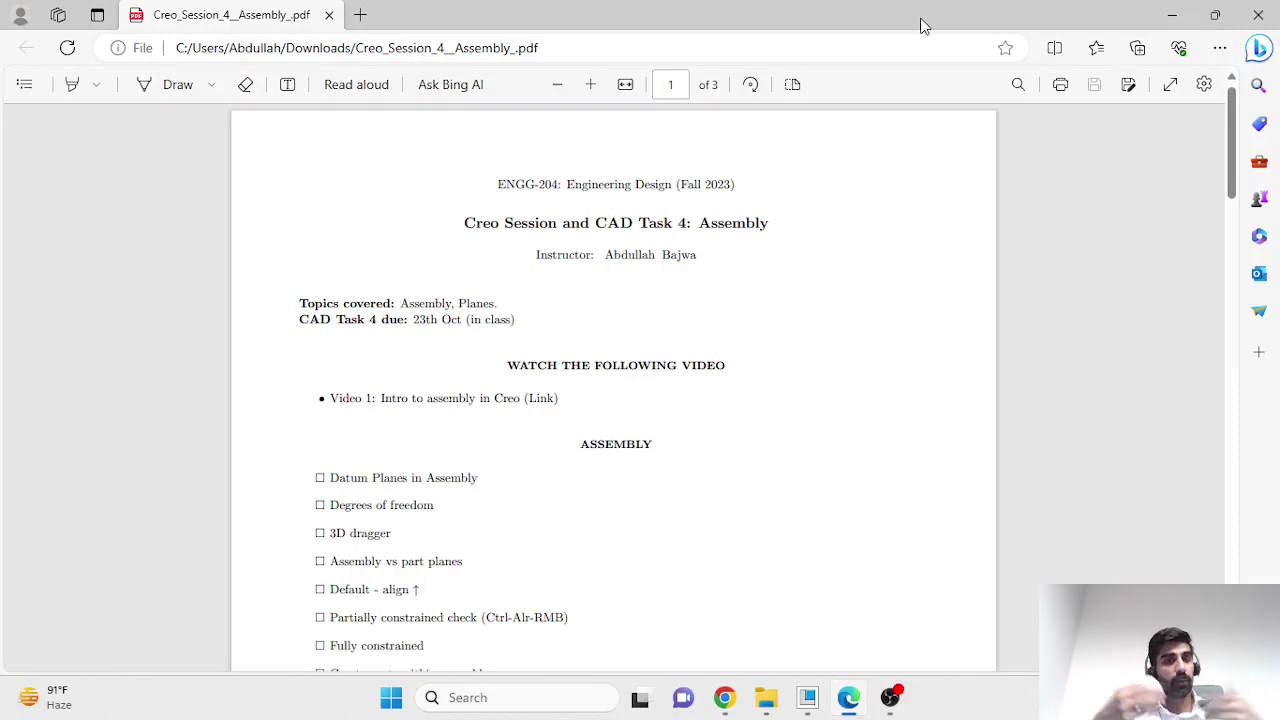
Read through the CAD Task 4 gear box brief, its submission requirements and the gear train and interference figures
scroll(806, 366, down, 15)
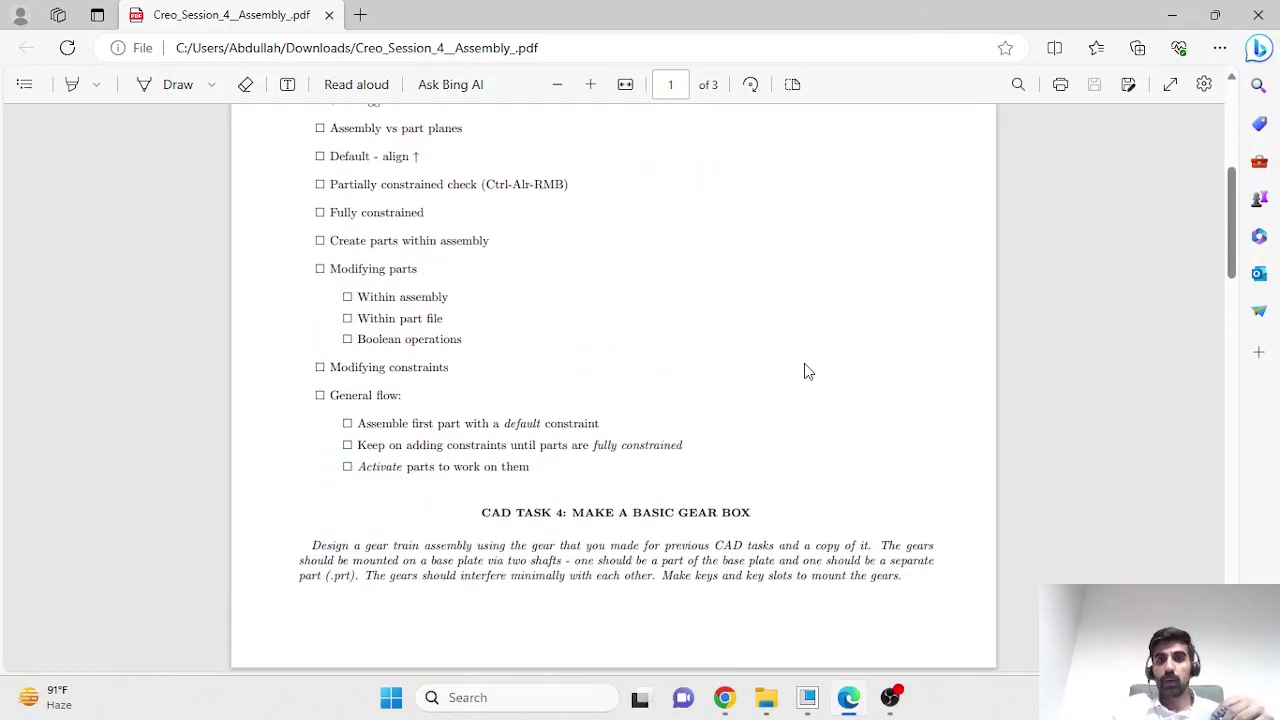
scroll(806, 368, down, 1)
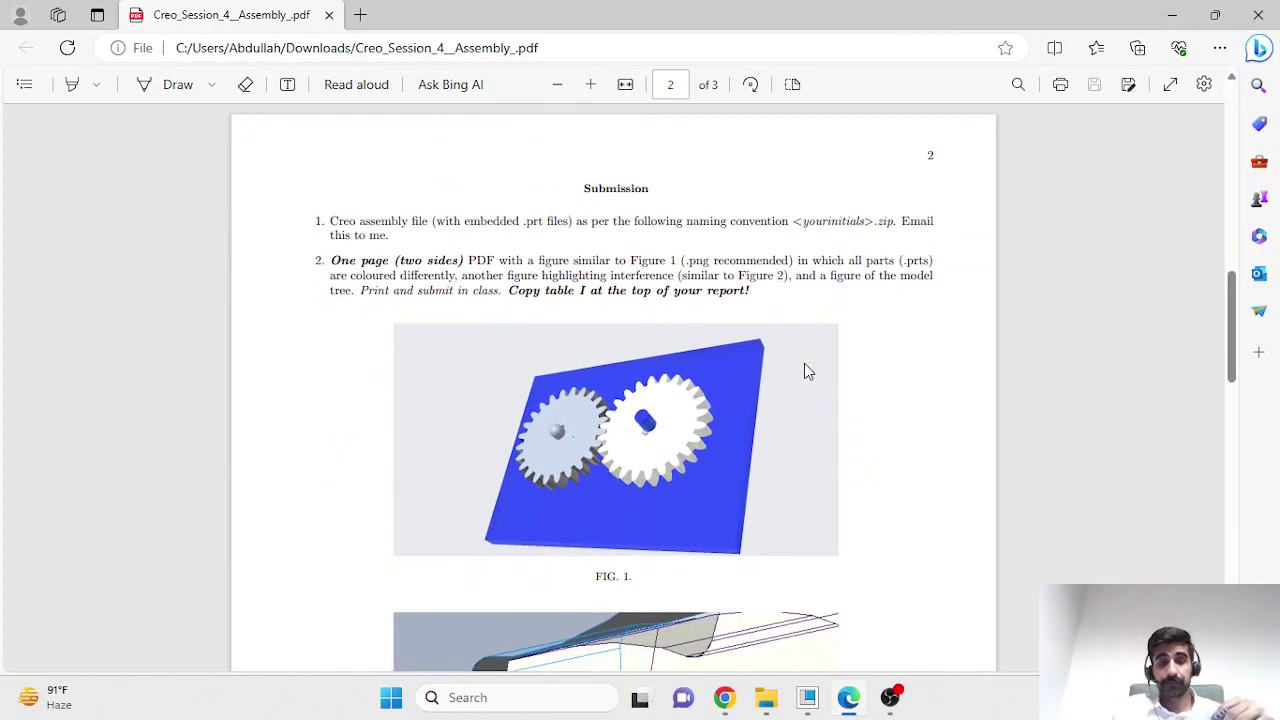
click(590, 86)
click(590, 88)
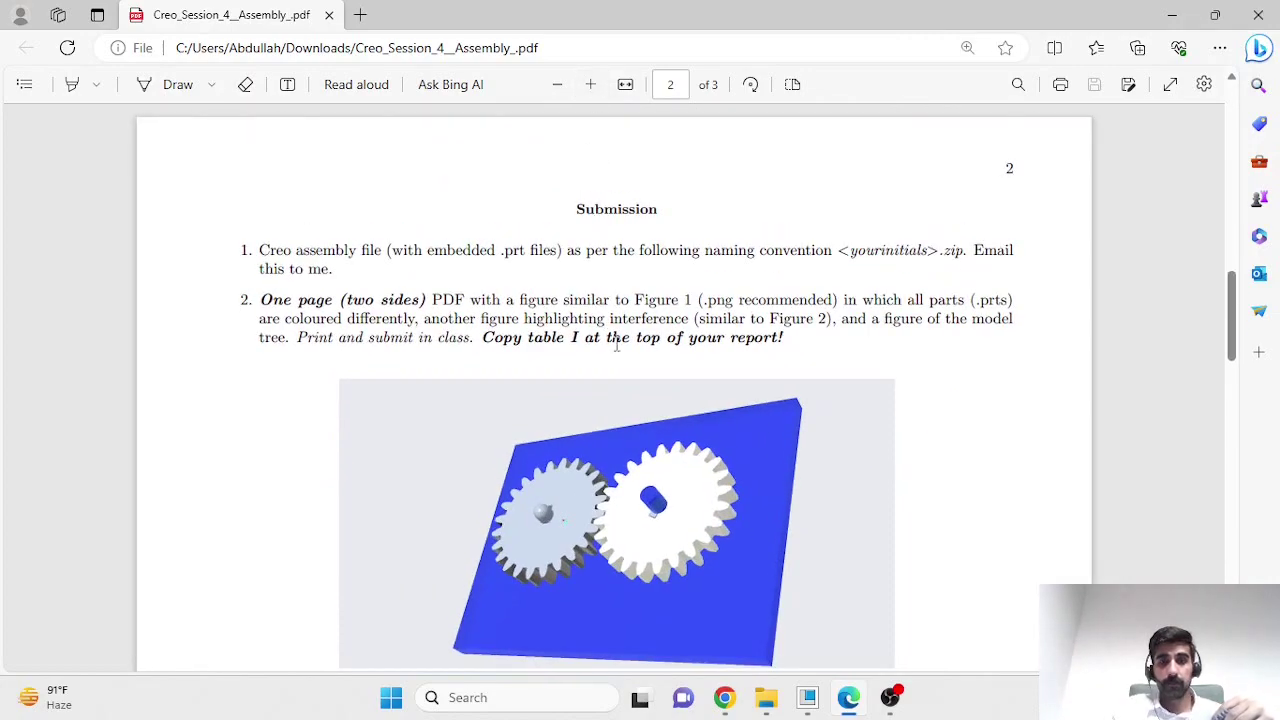
scroll(616, 345, down, 2)
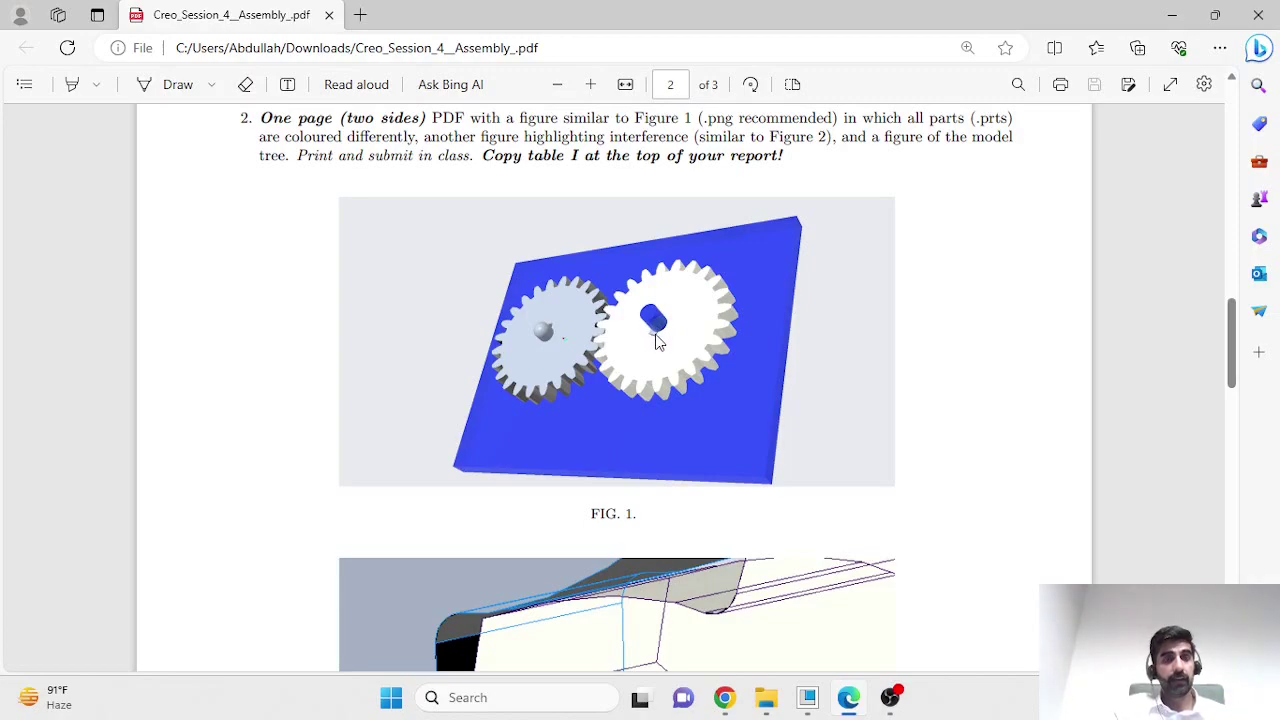
scroll(668, 380, down, 2)
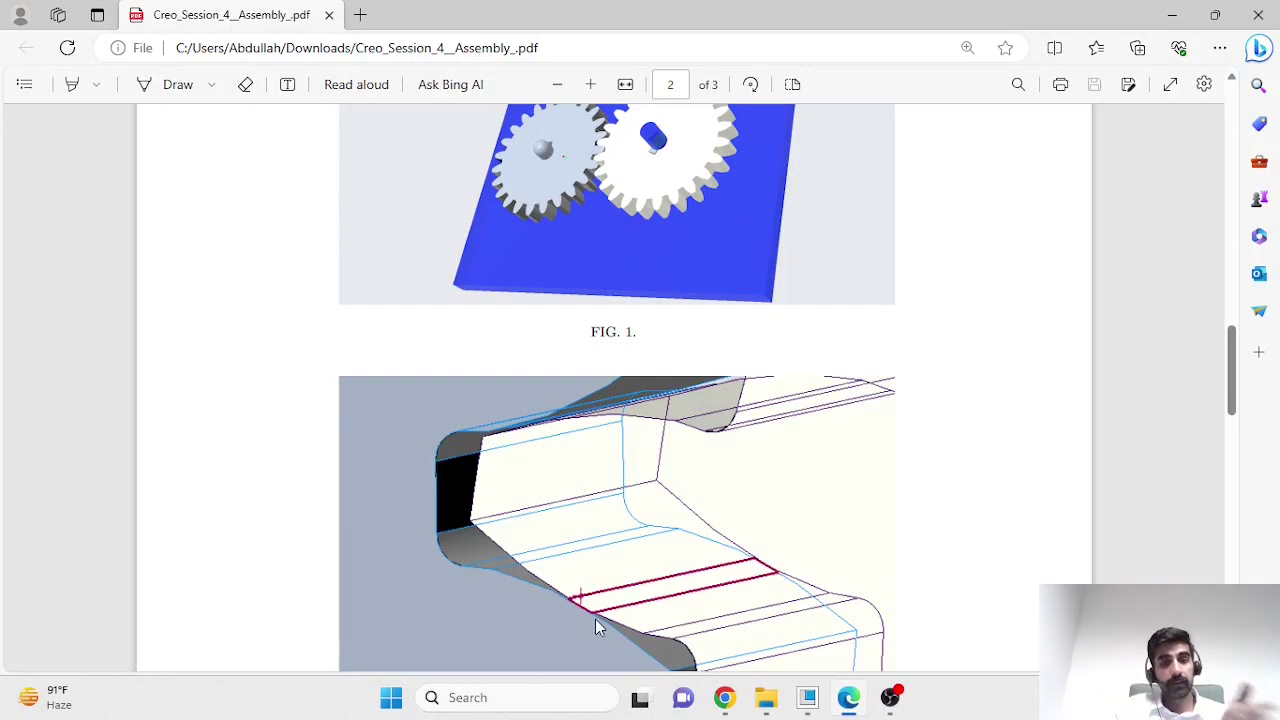
click(1168, 12)
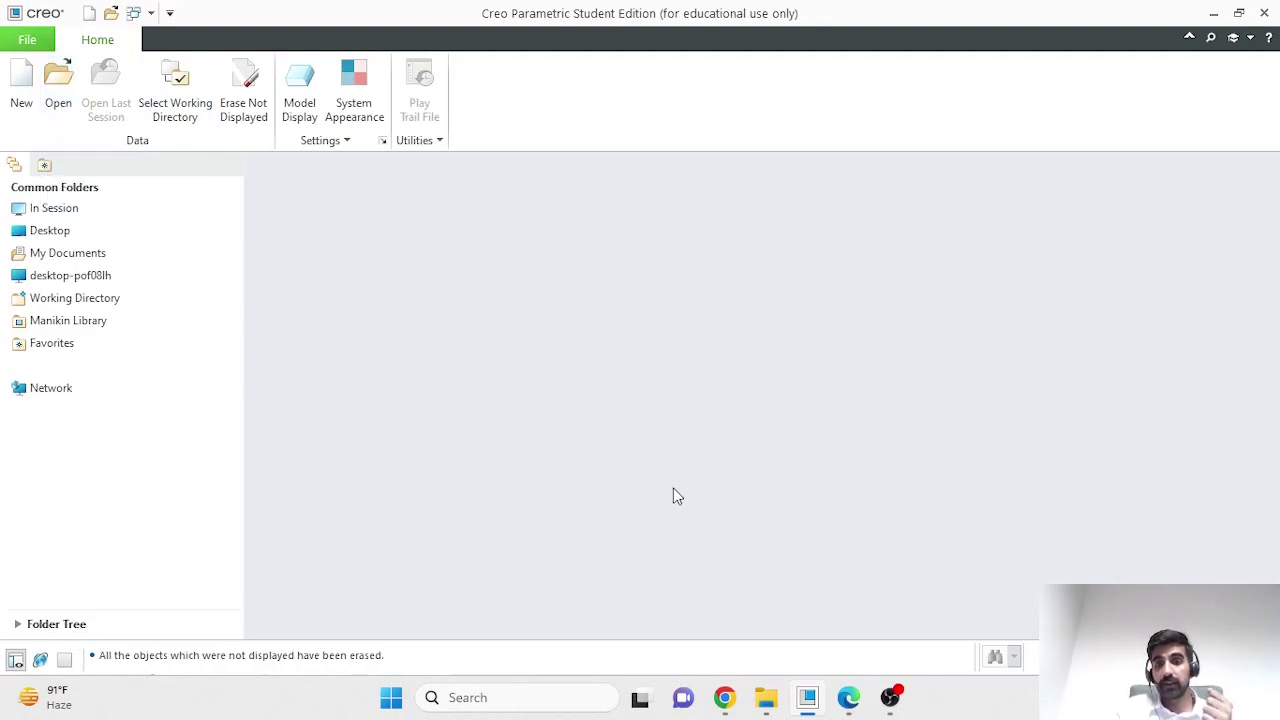
Switch back to the assignment PDF and examine Figure 1's shafts and keys up close, returning to Creo Parametric when done
click(848, 697)
scroll(777, 292, up, 2)
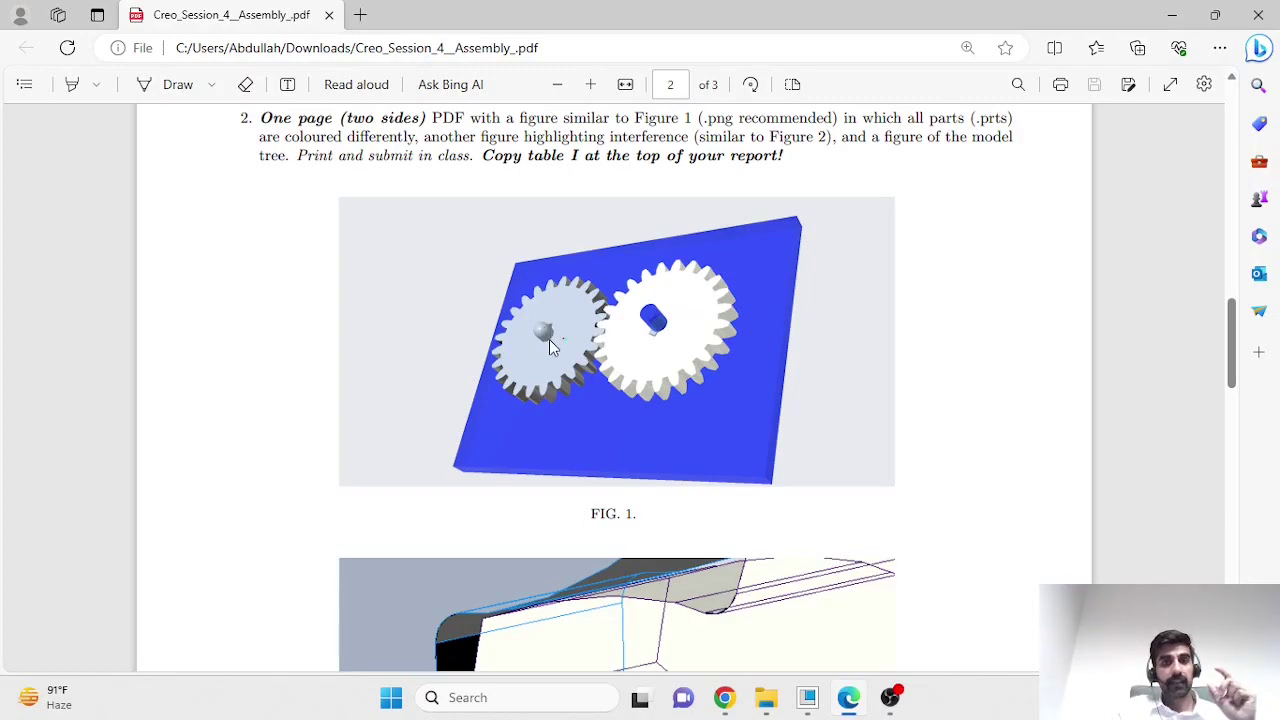
ctrl+scroll(540, 336, up, 5)
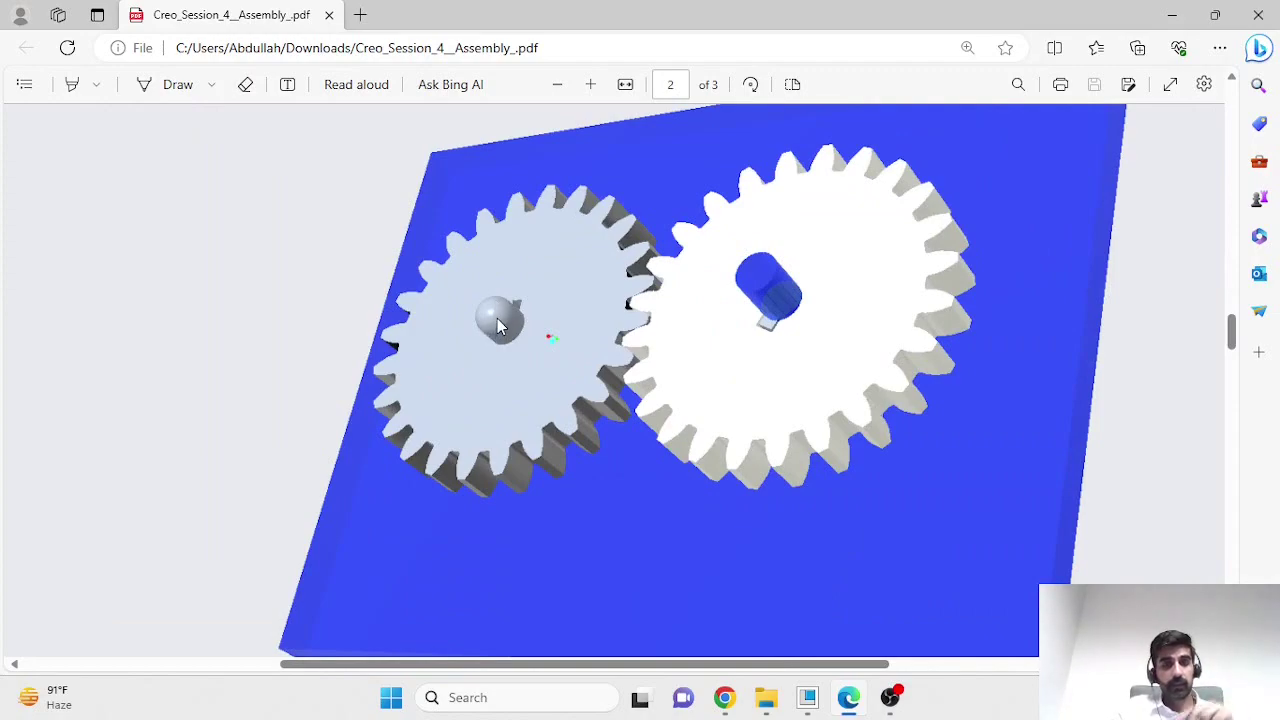
click(1167, 16)
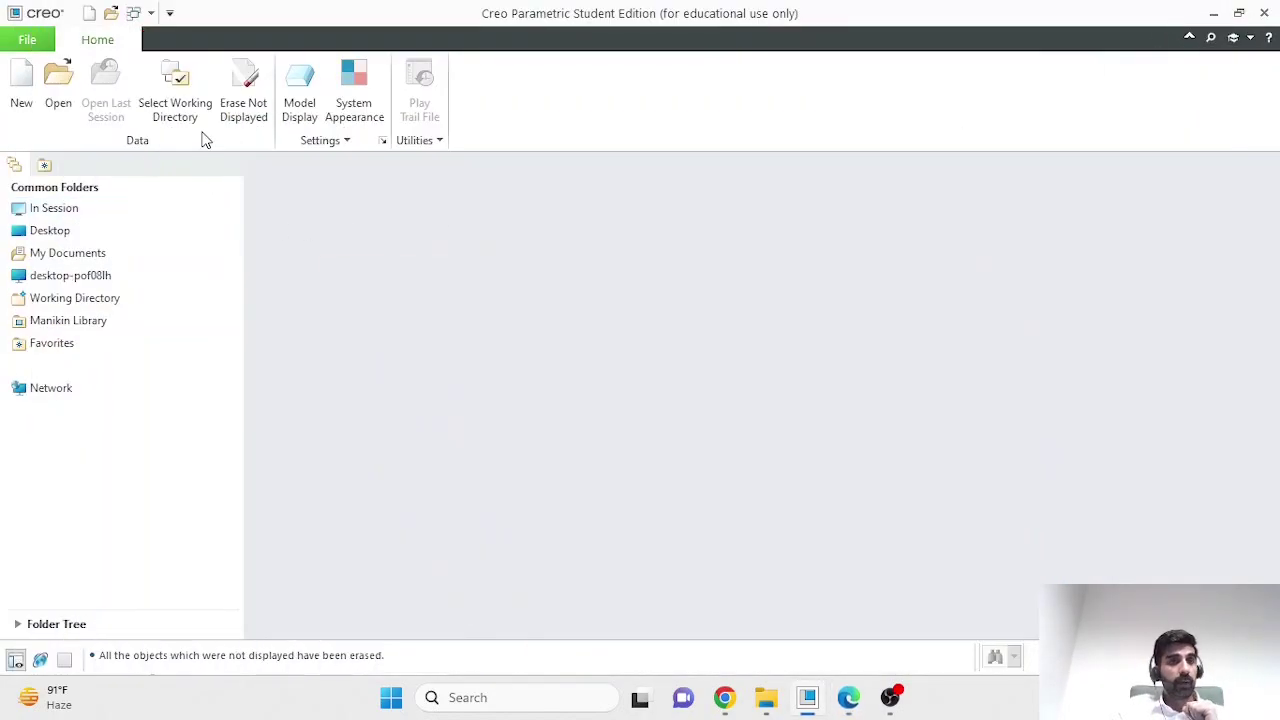
Create a new design assembly named MyGT from the mmns_asm_design_abs template instead of the default template
click(58, 90)
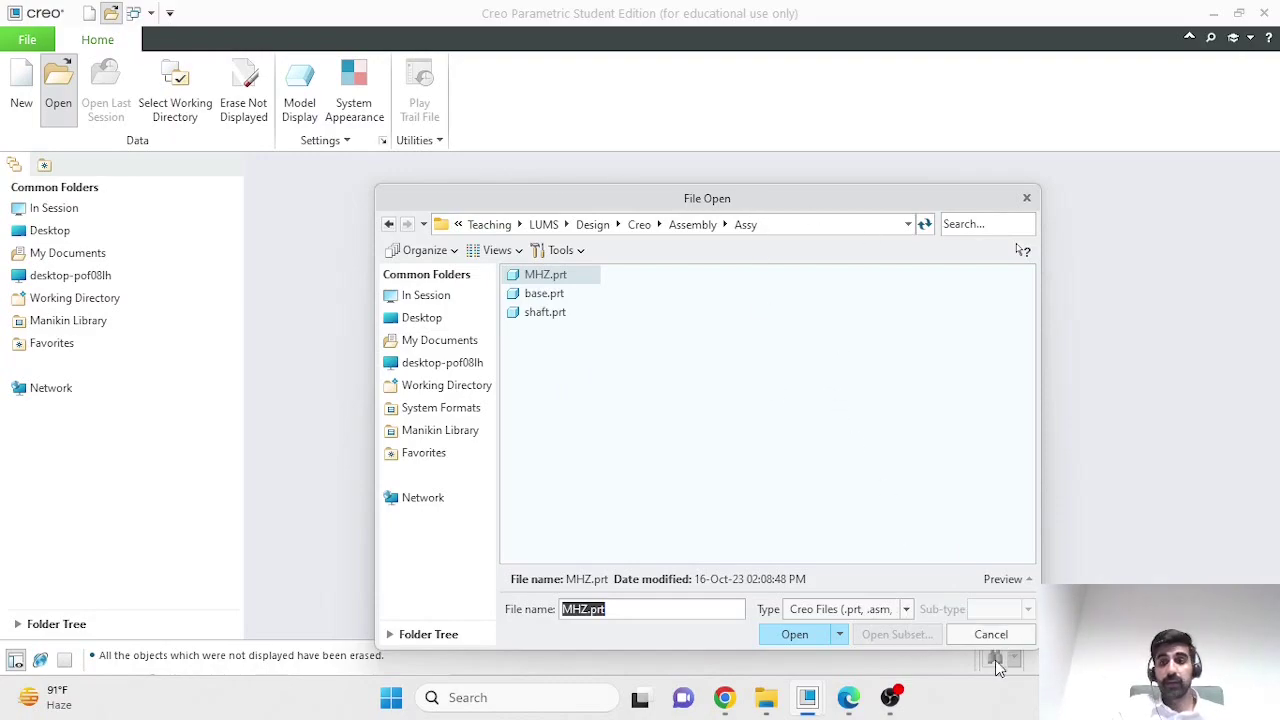
click(1021, 636)
click(34, 98)
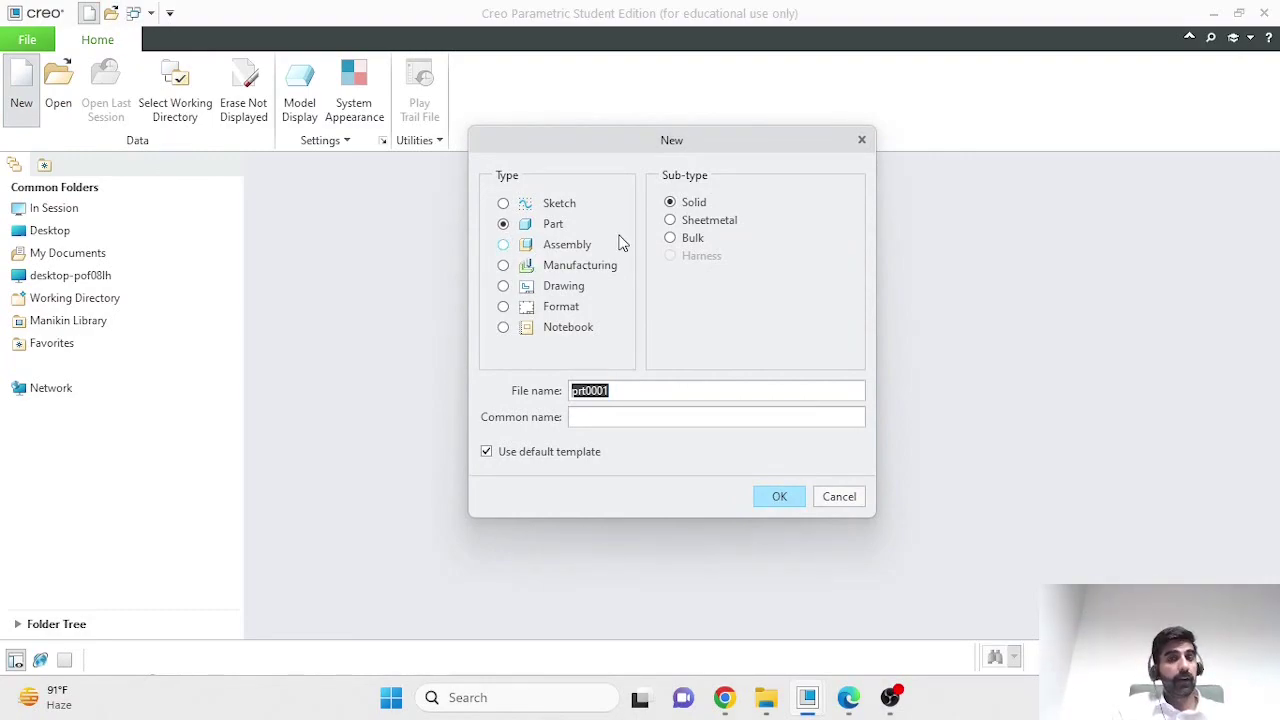
click(503, 246)
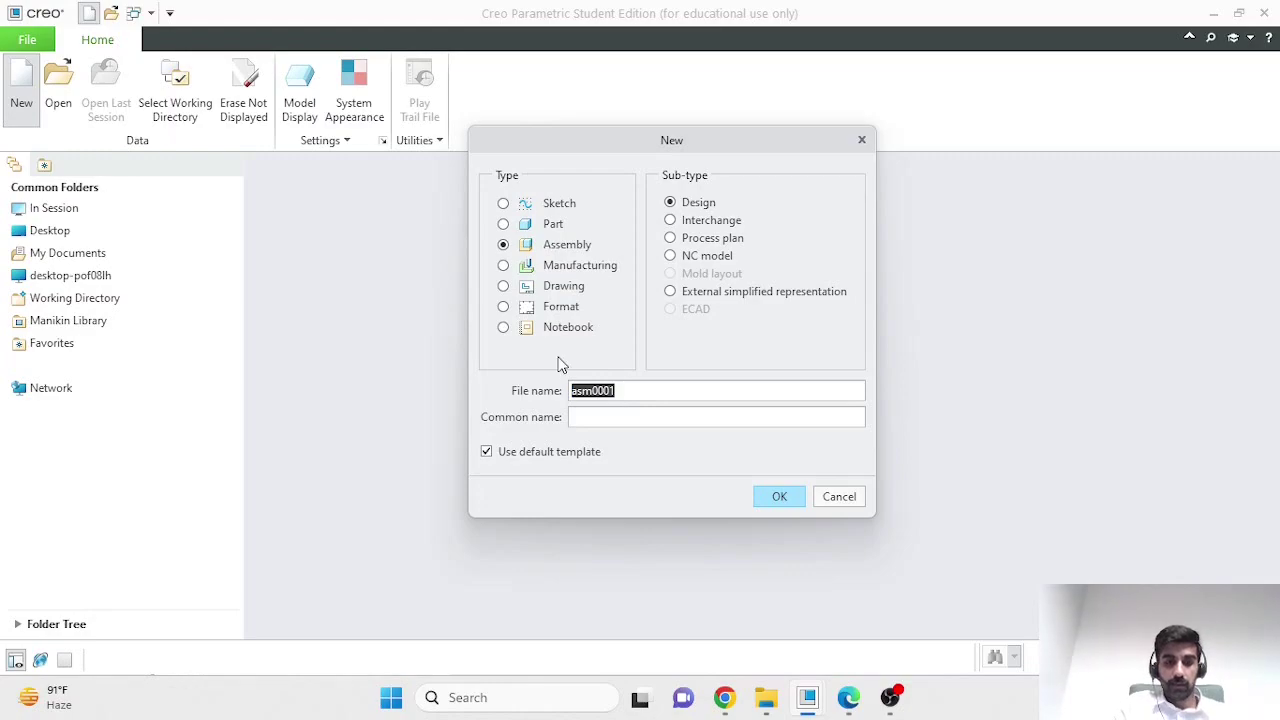
text(MyGT)
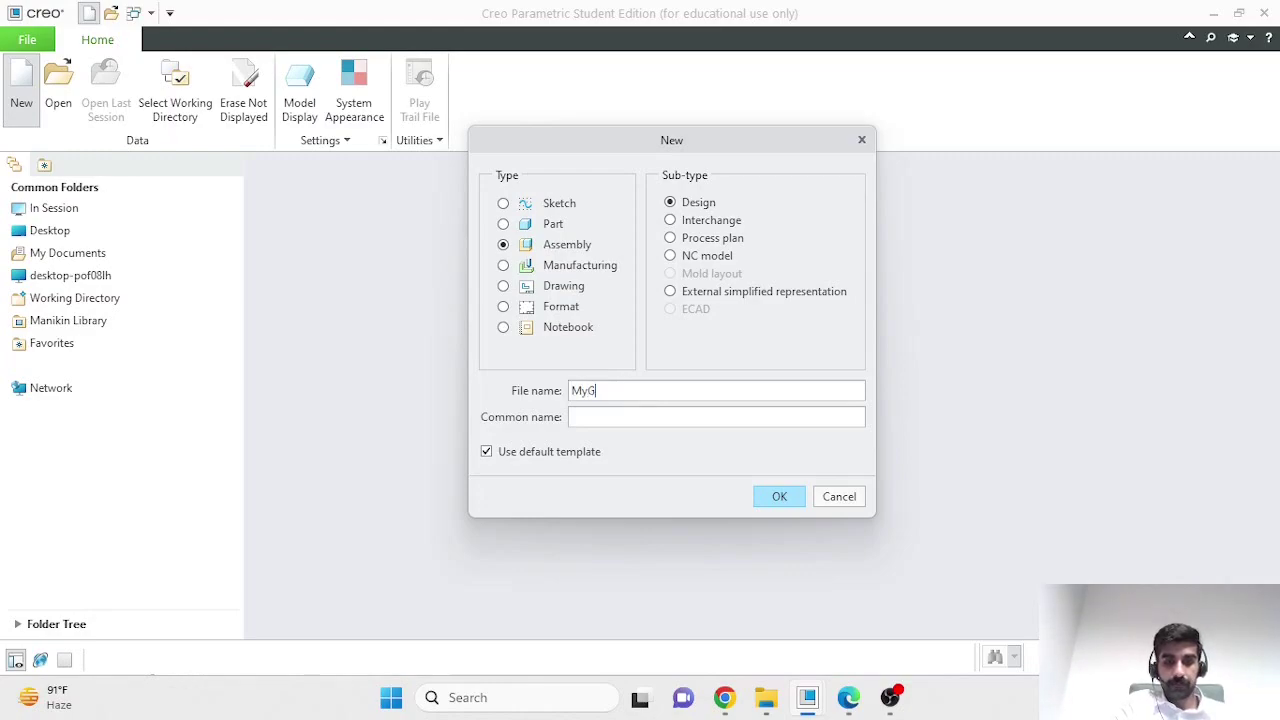
click(487, 452)
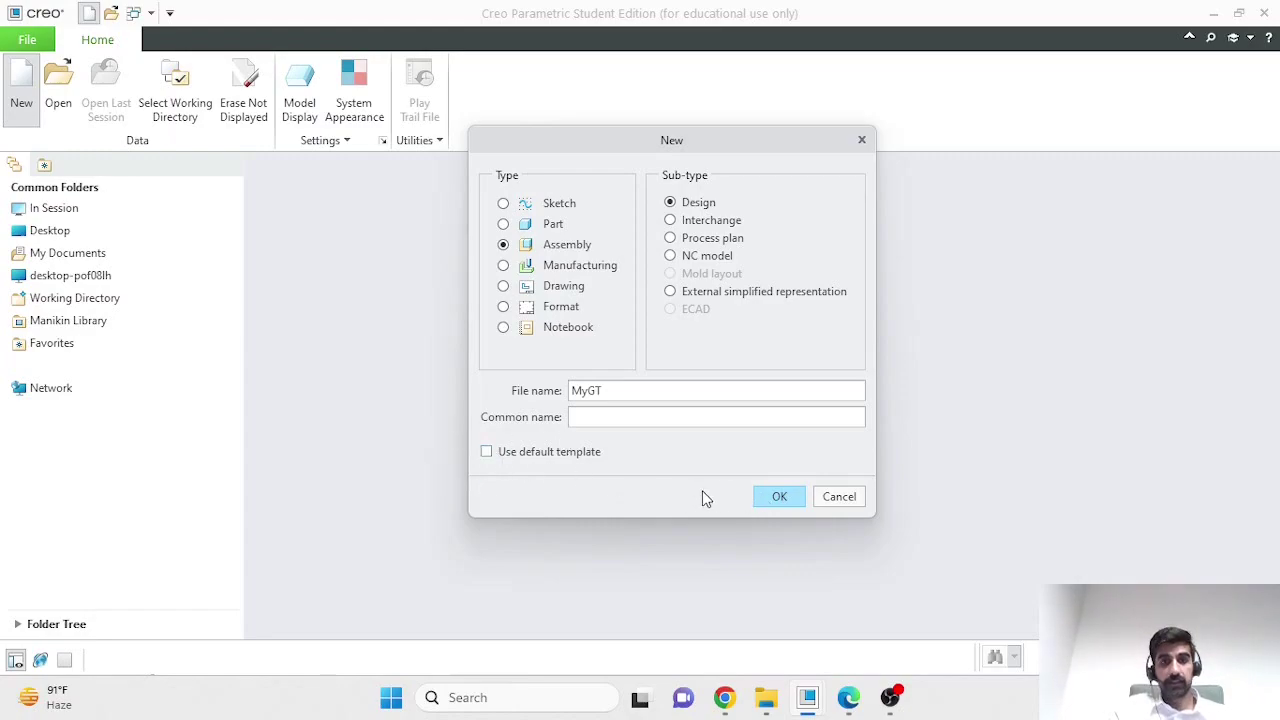
click(777, 497)
scroll(560, 300, down, 2)
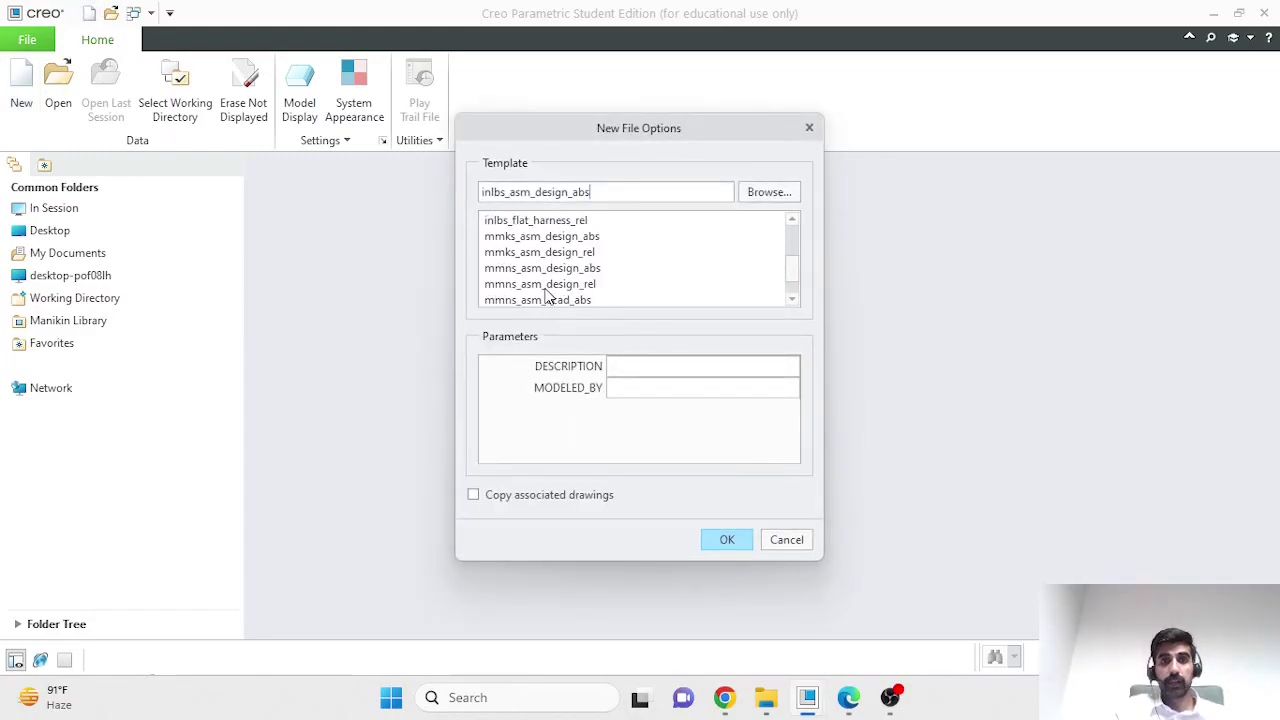
click(522, 268)
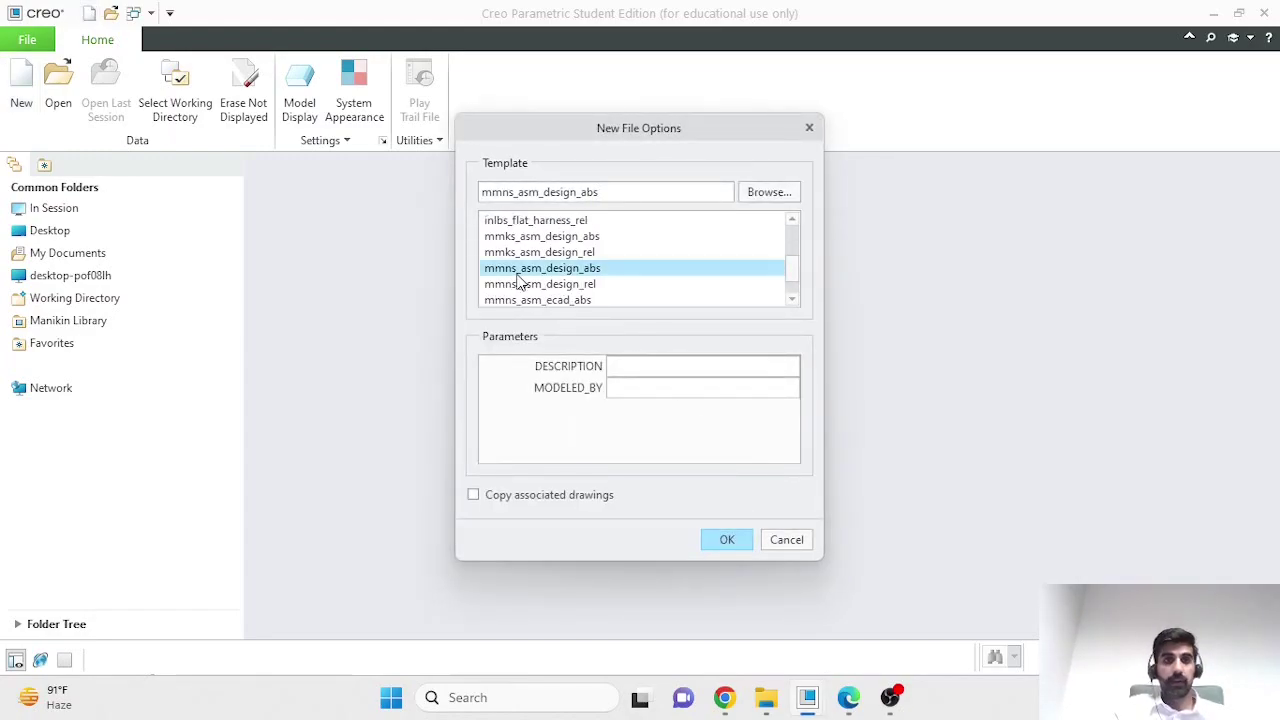
click(729, 539)
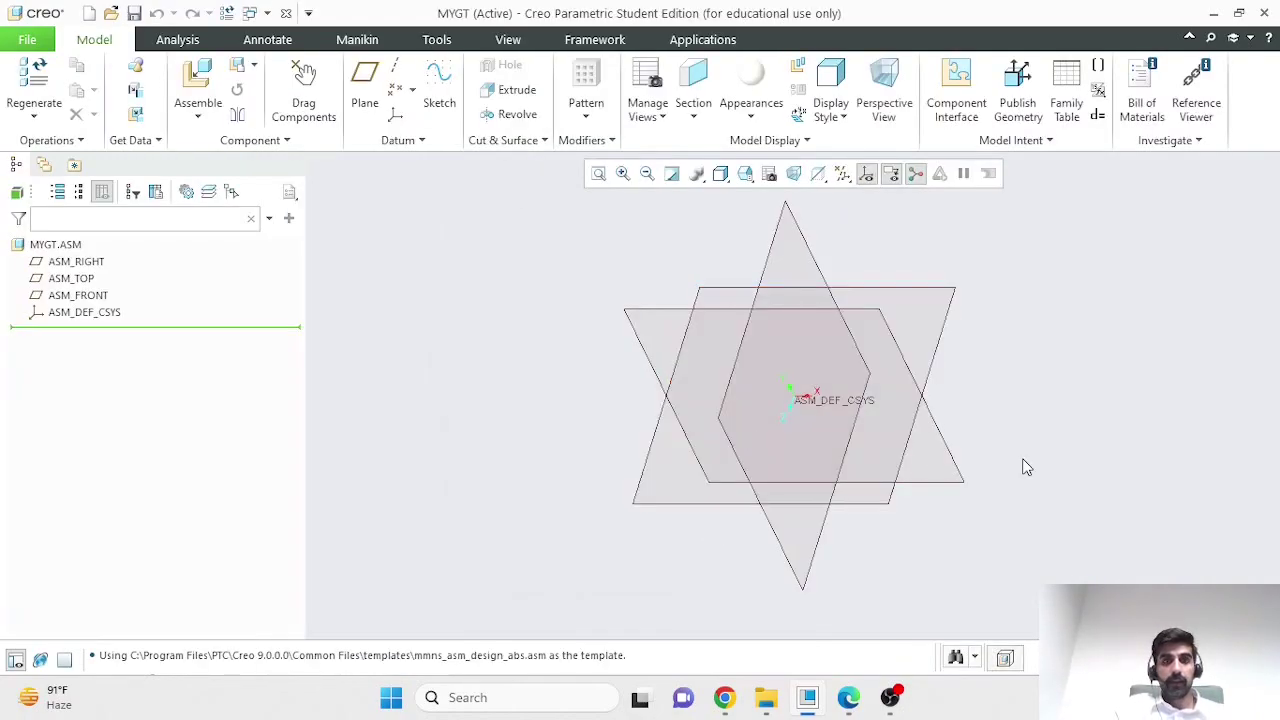
Examine the assembly's right and front datum planes and its default coordinate system from several angles
middle_drag(1023, 466, 1004, 487)
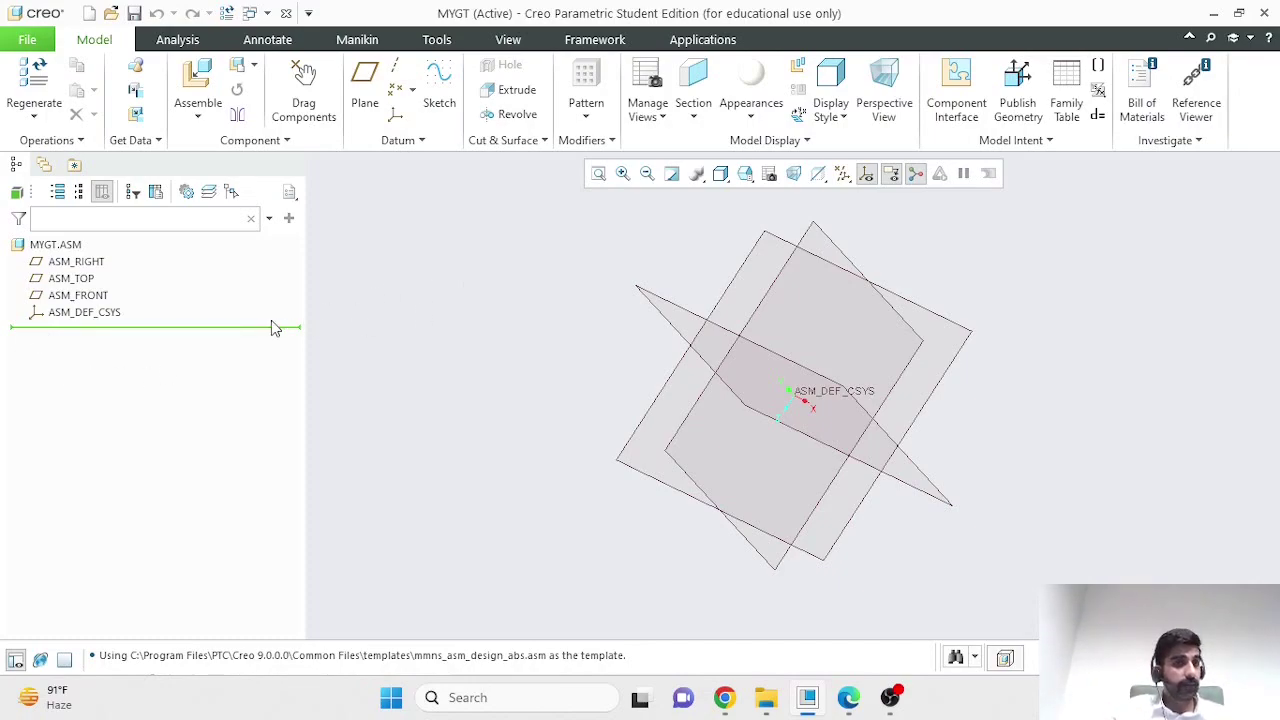
click(104, 261)
click(90, 296)
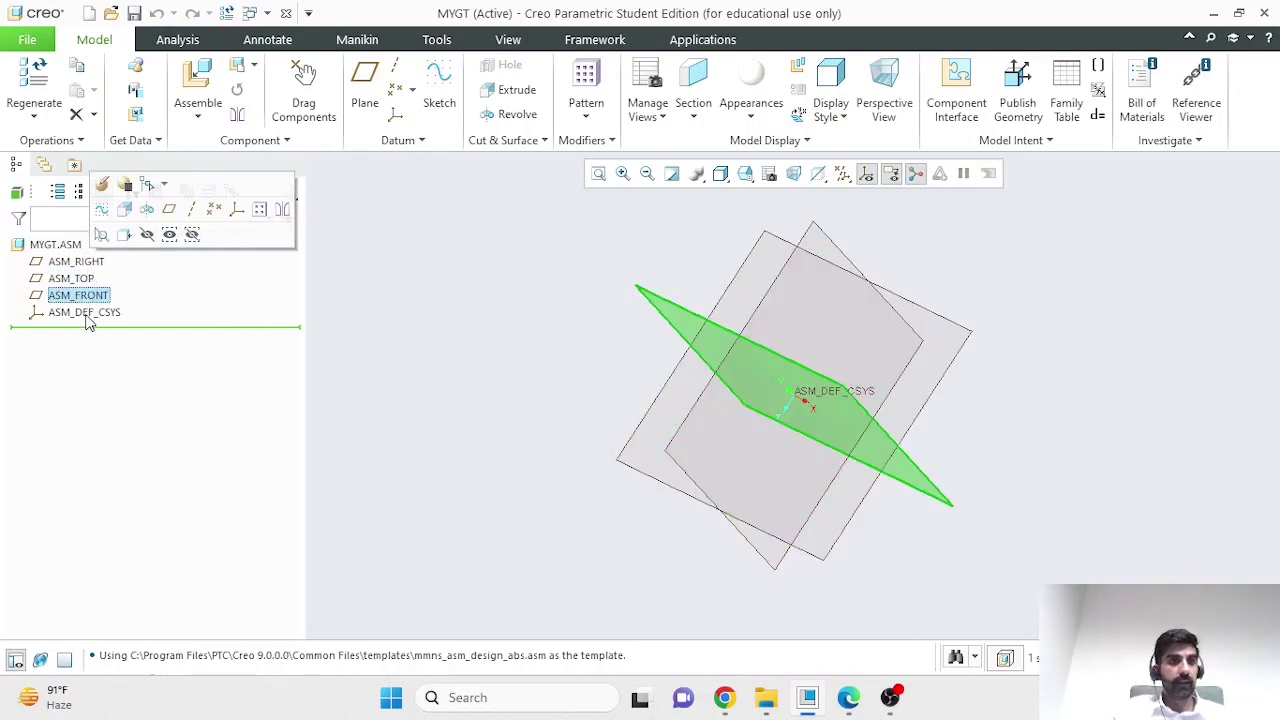
click(89, 314)
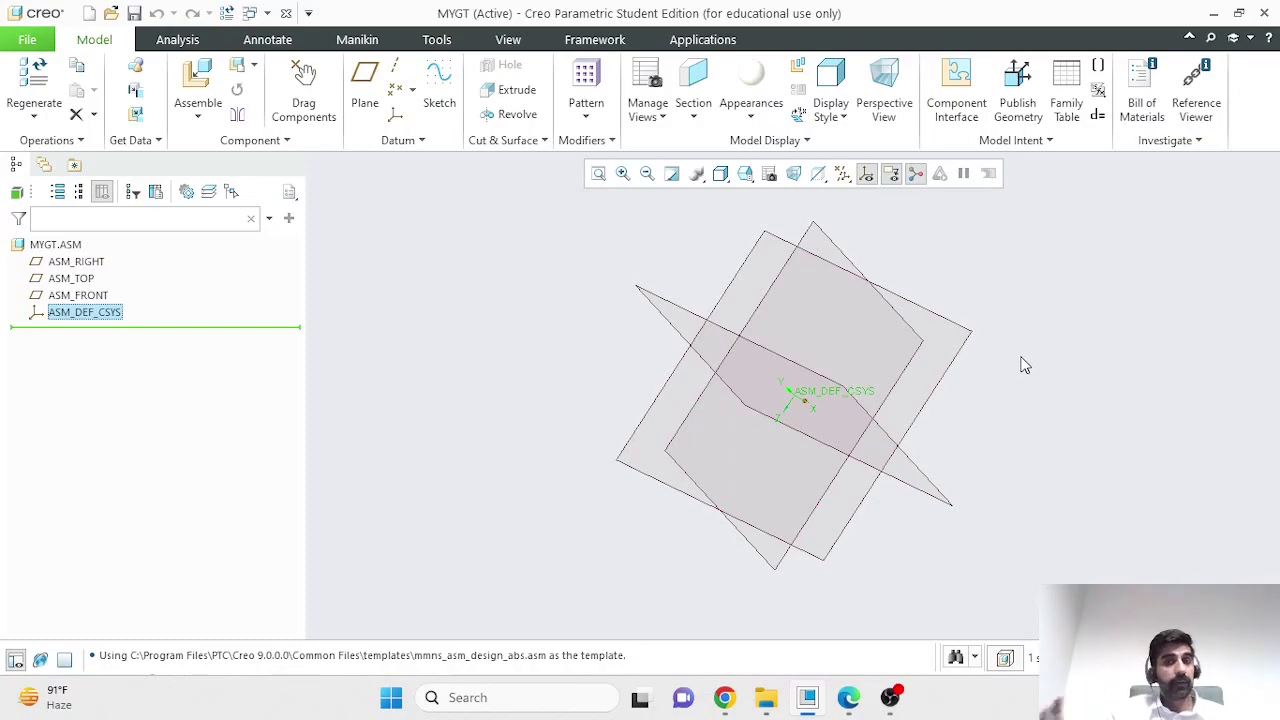
middle_drag(1037, 354, 1025, 382)
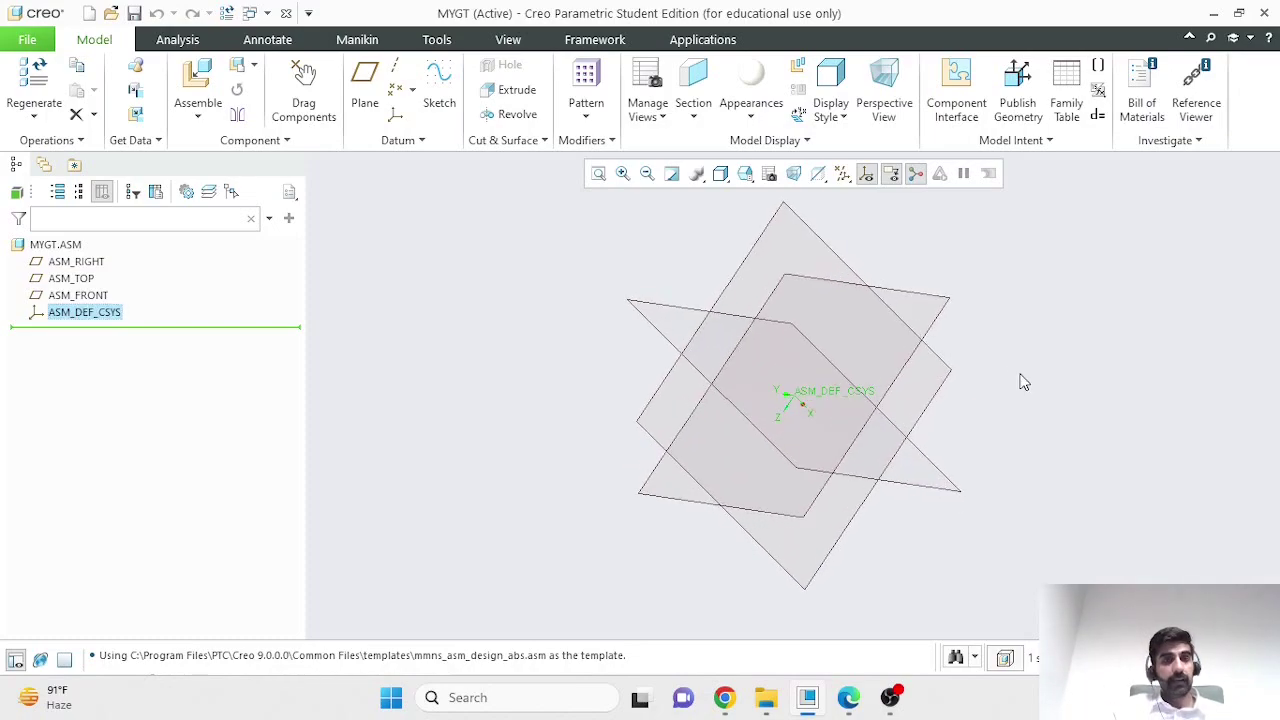
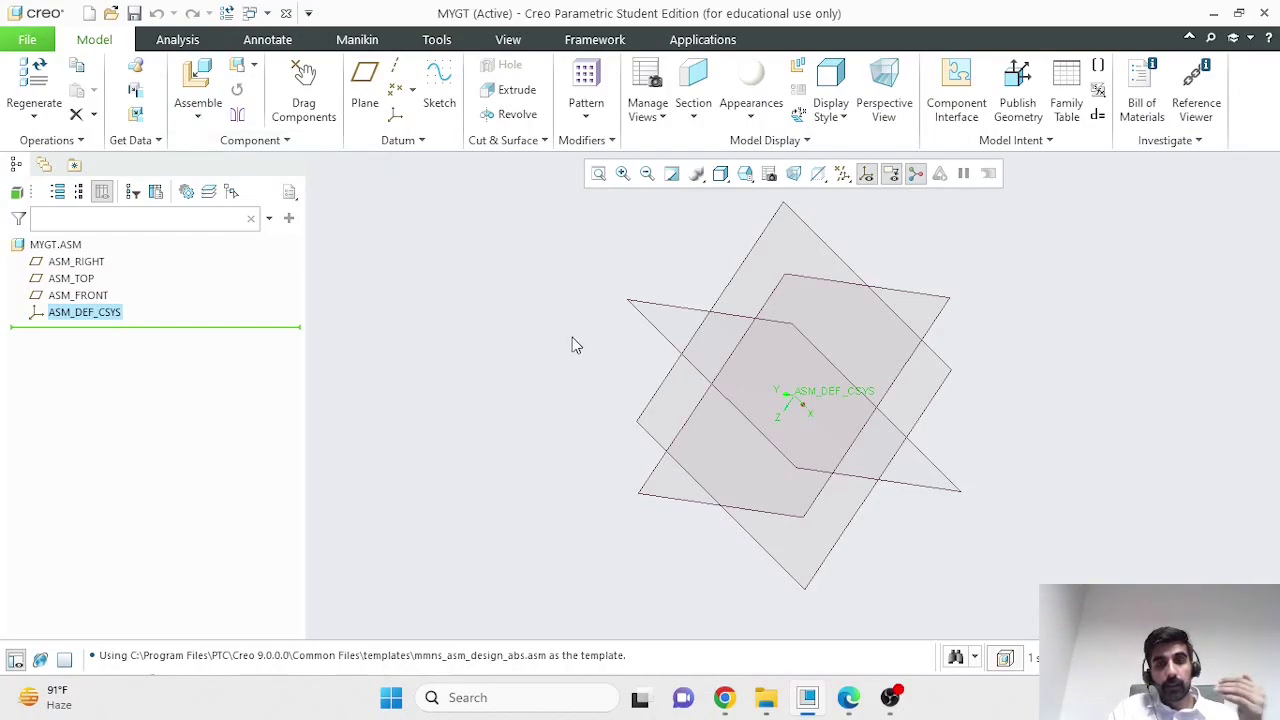
middle_drag(1153, 423, 1148, 397)
key(ctrl+d)
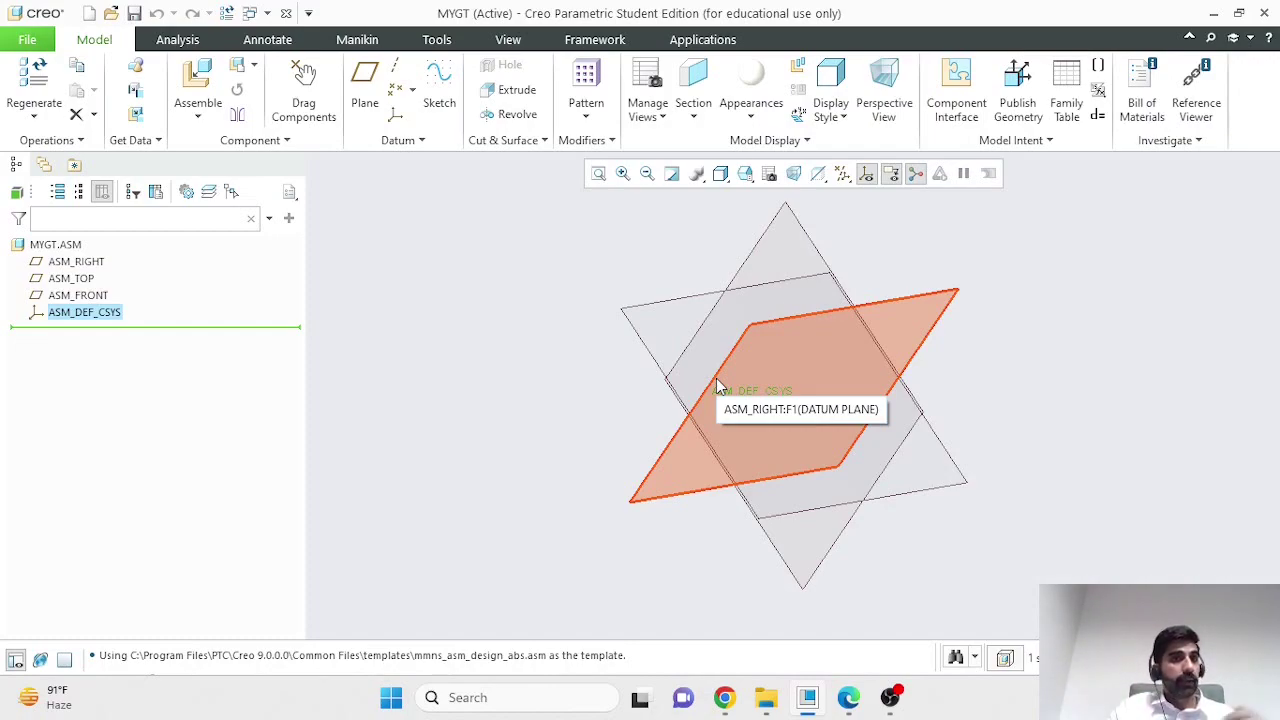
Bring base.prt into the assembly as the first component
click(205, 75)
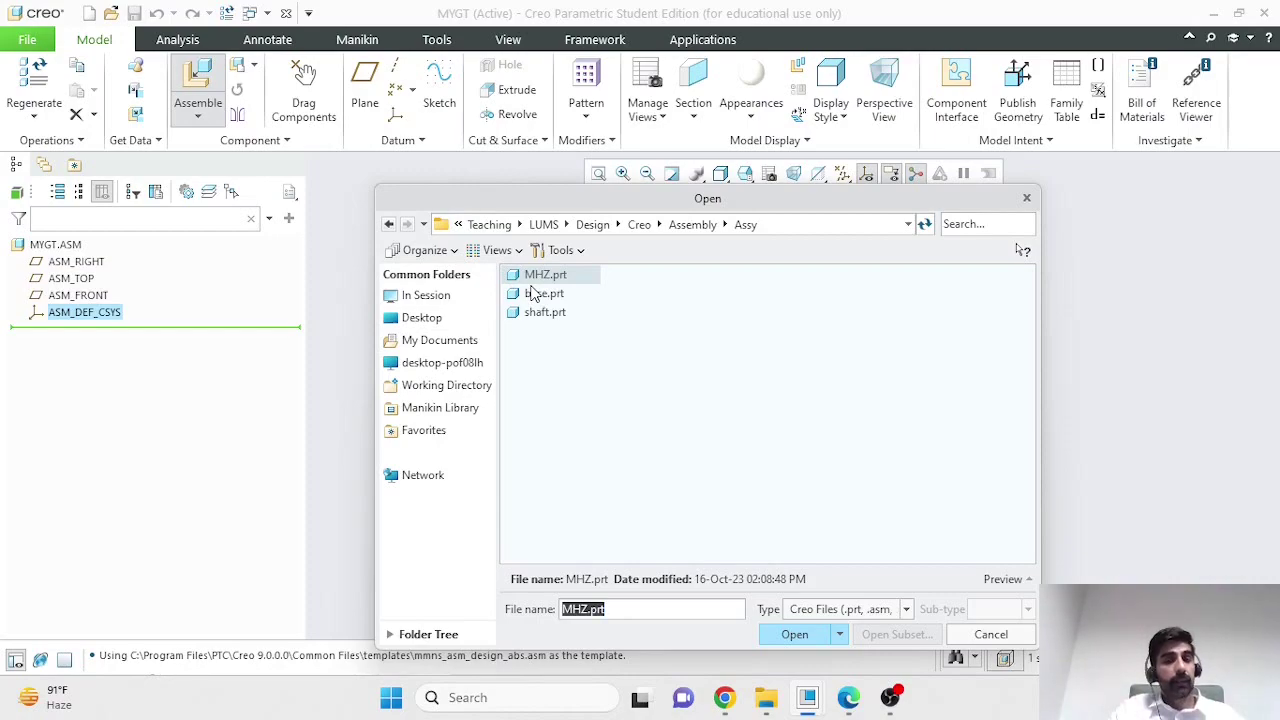
click(564, 295)
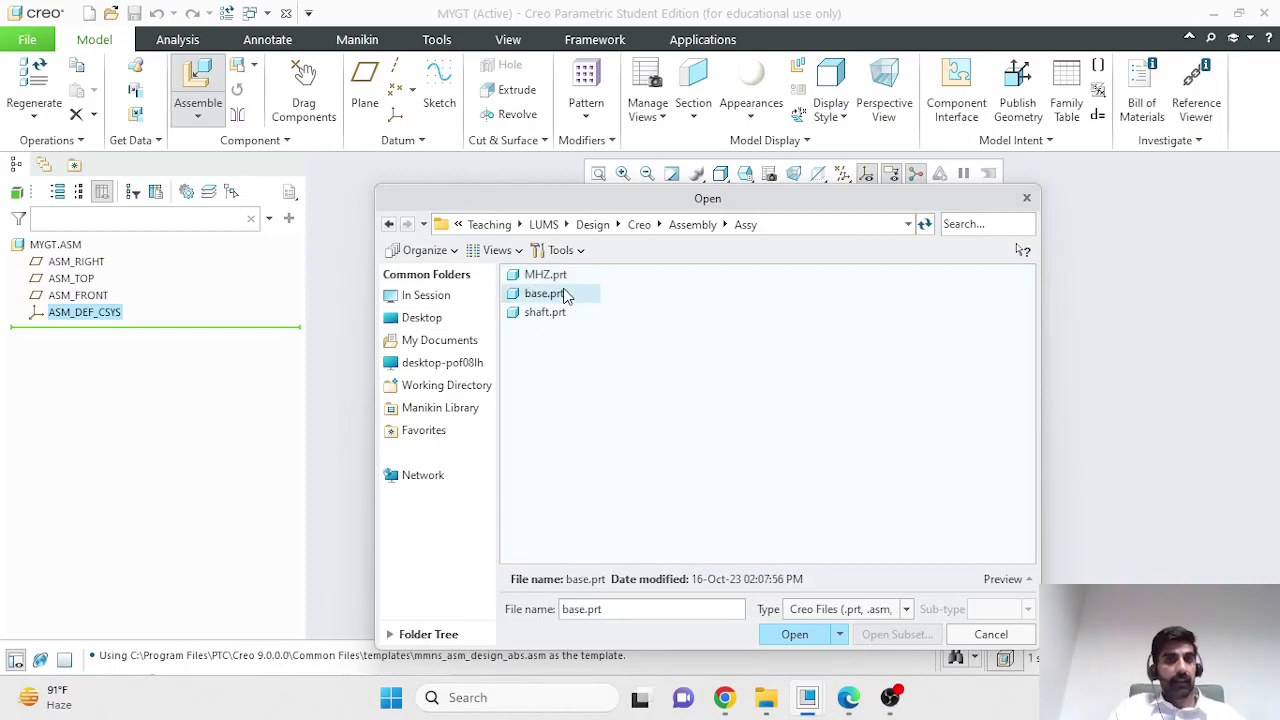
click(794, 635)
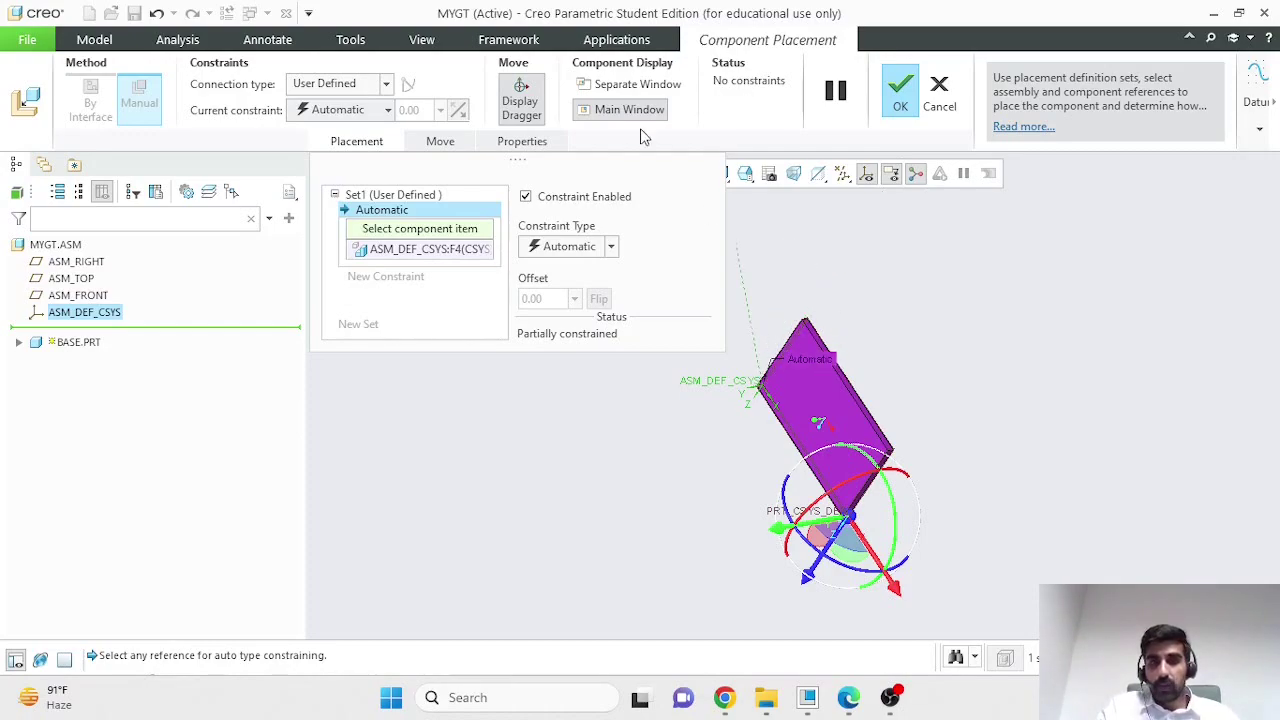
Remove the assembly coordinate system reference from the base's automatic placement constraint
click(531, 106)
click(531, 106)
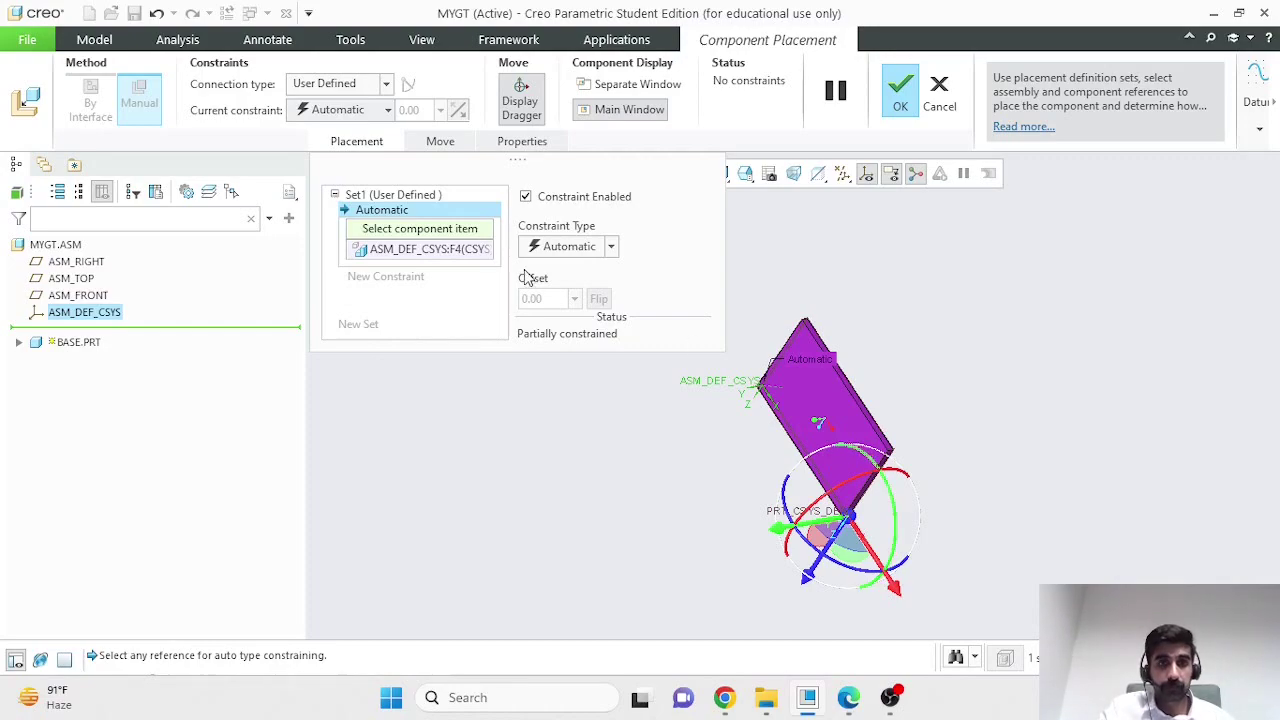
right_click(463, 253)
click(500, 263)
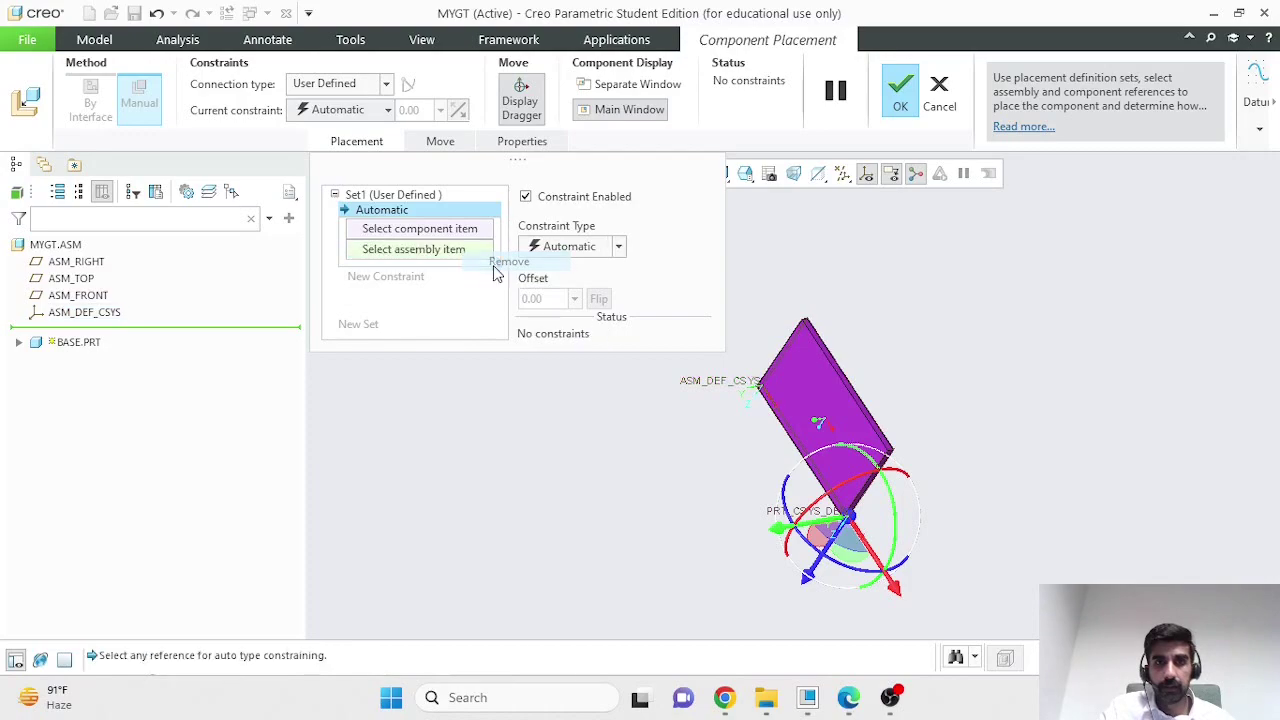
Move and rotate the unconstrained base plate freely with the 3D dragger
middle_drag(972, 471, 1043, 506)
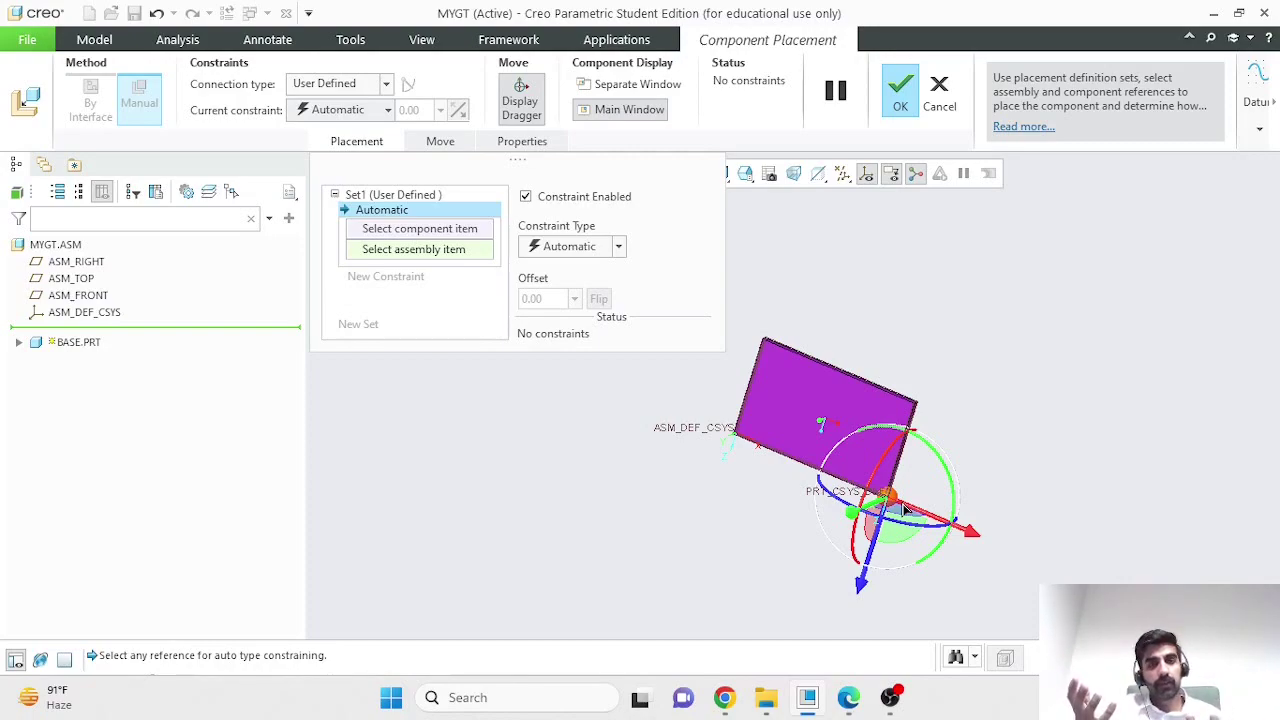
drag(905, 510, 922, 510)
mouse_move(872, 512)
mouse_down()
mouse_move(872, 548)
mouse_move(872, 518)
mouse_up()
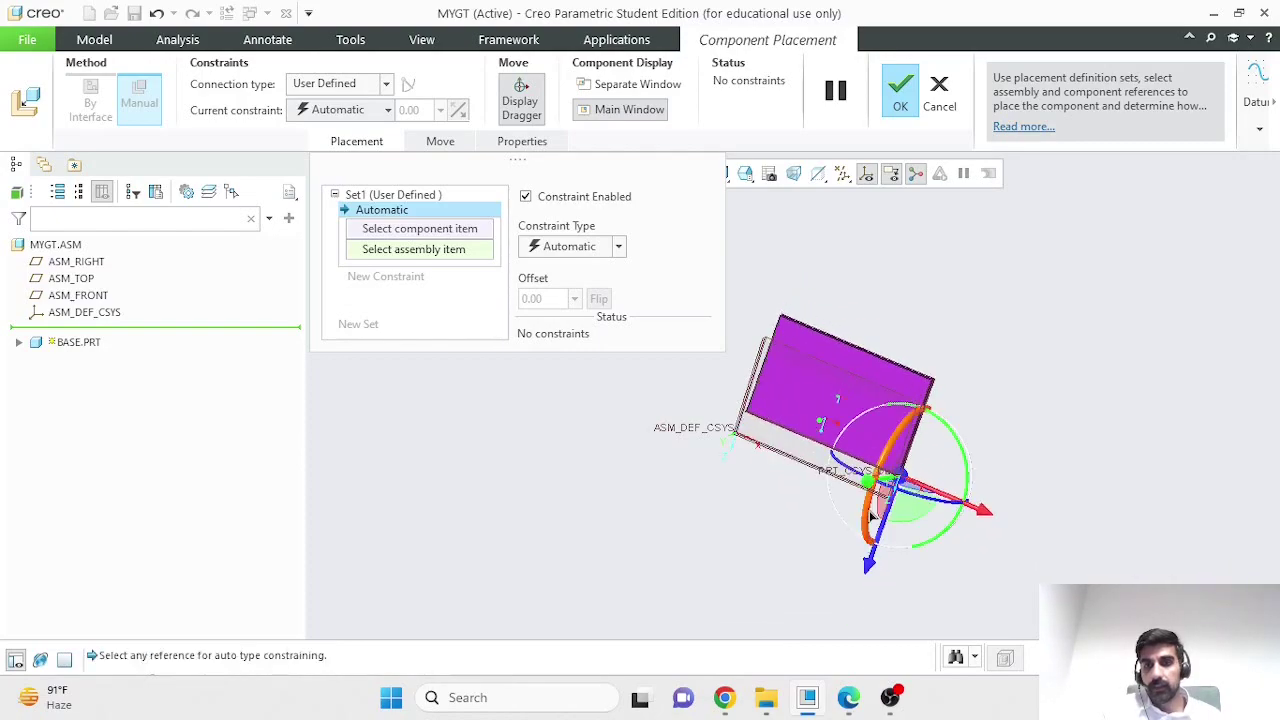
drag(890, 455, 876, 478)
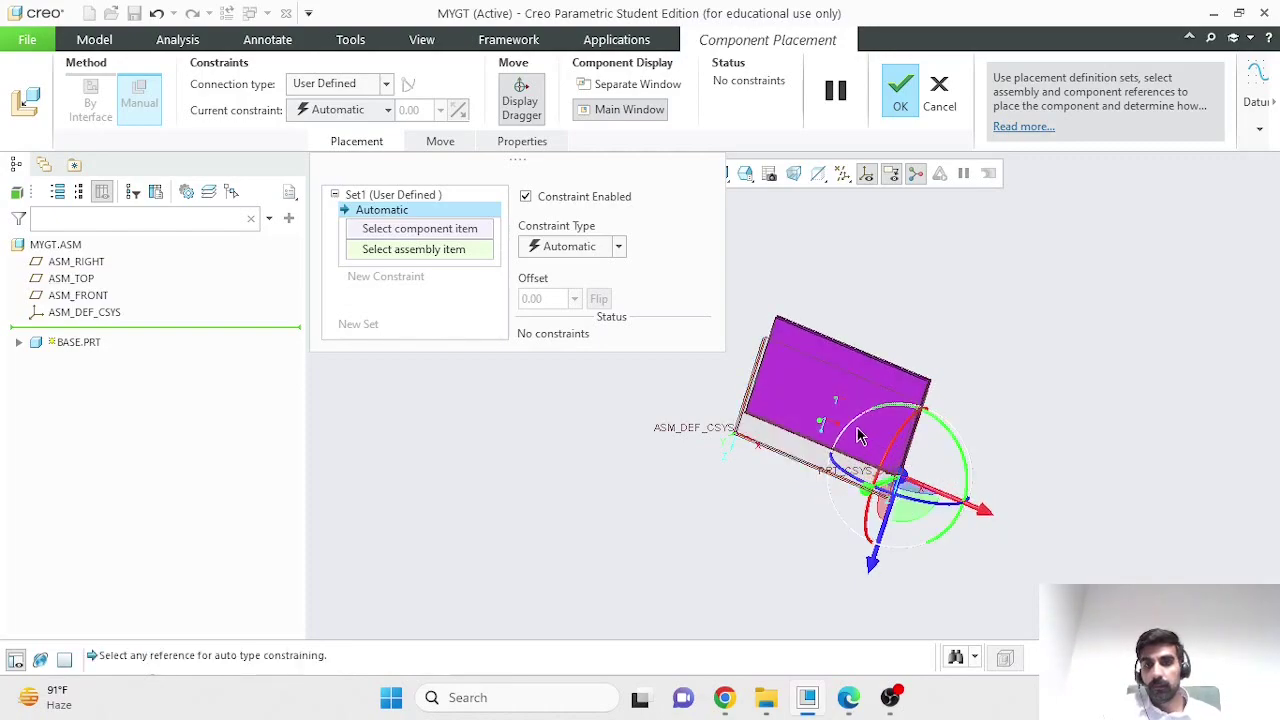
drag(918, 422, 886, 462)
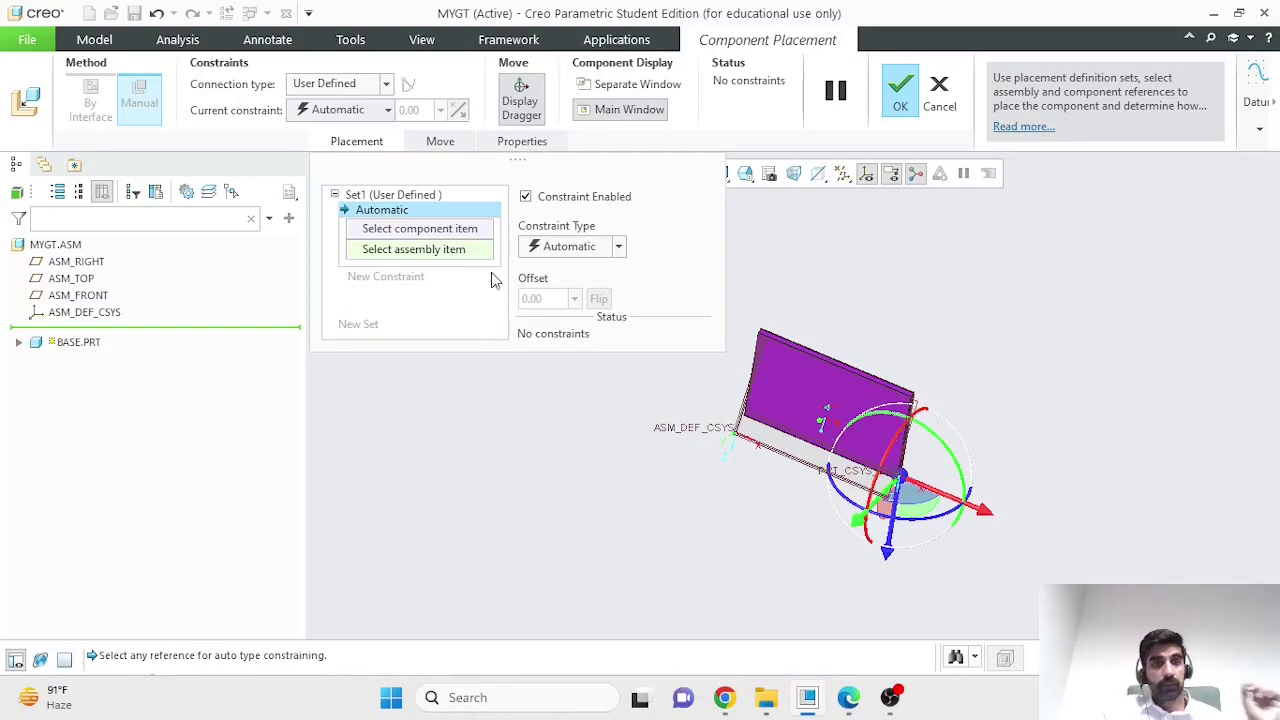
Fully constrain the base plate in the assembly with a Default constraint and accept its placement
click(388, 111)
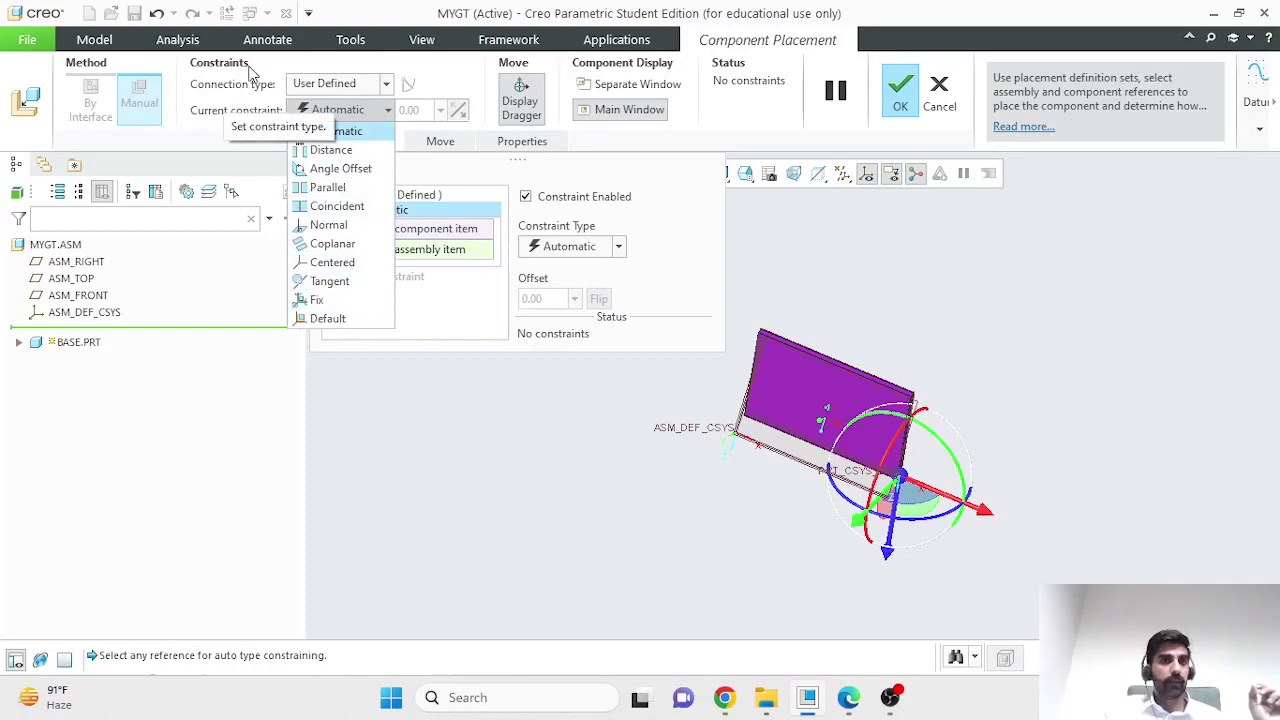
click(338, 320)
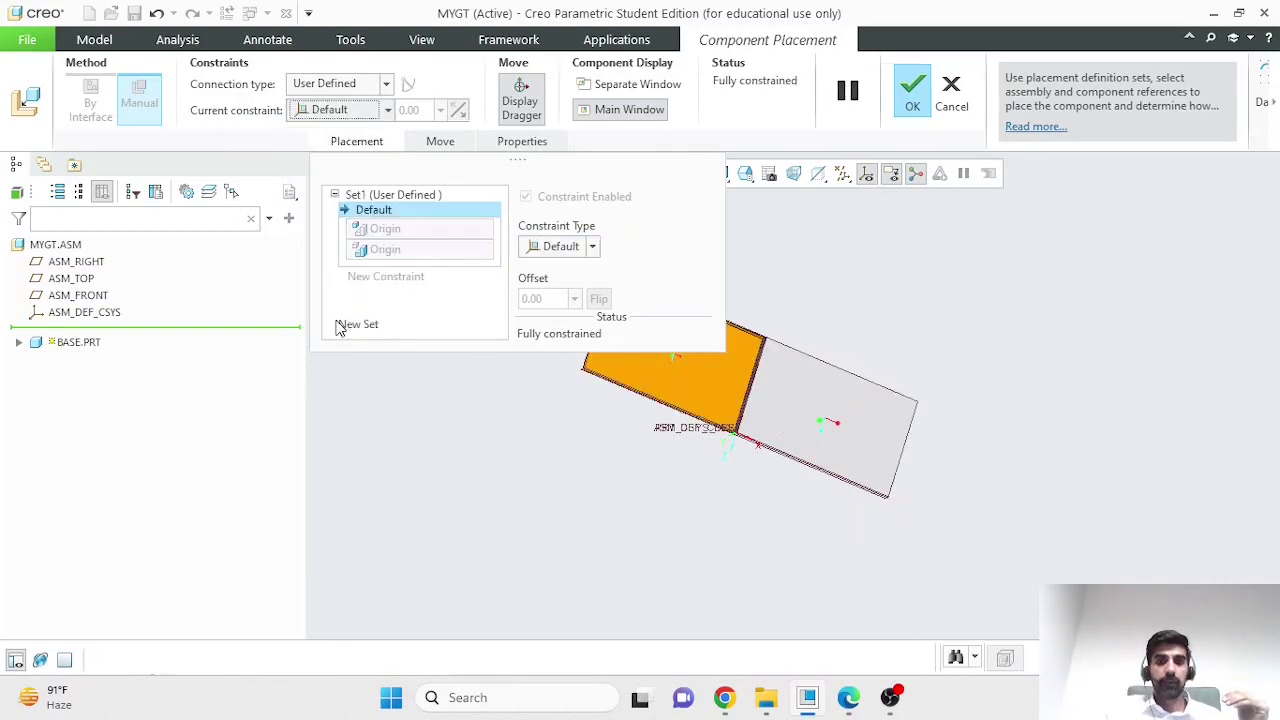
scroll(700, 540, down, 2)
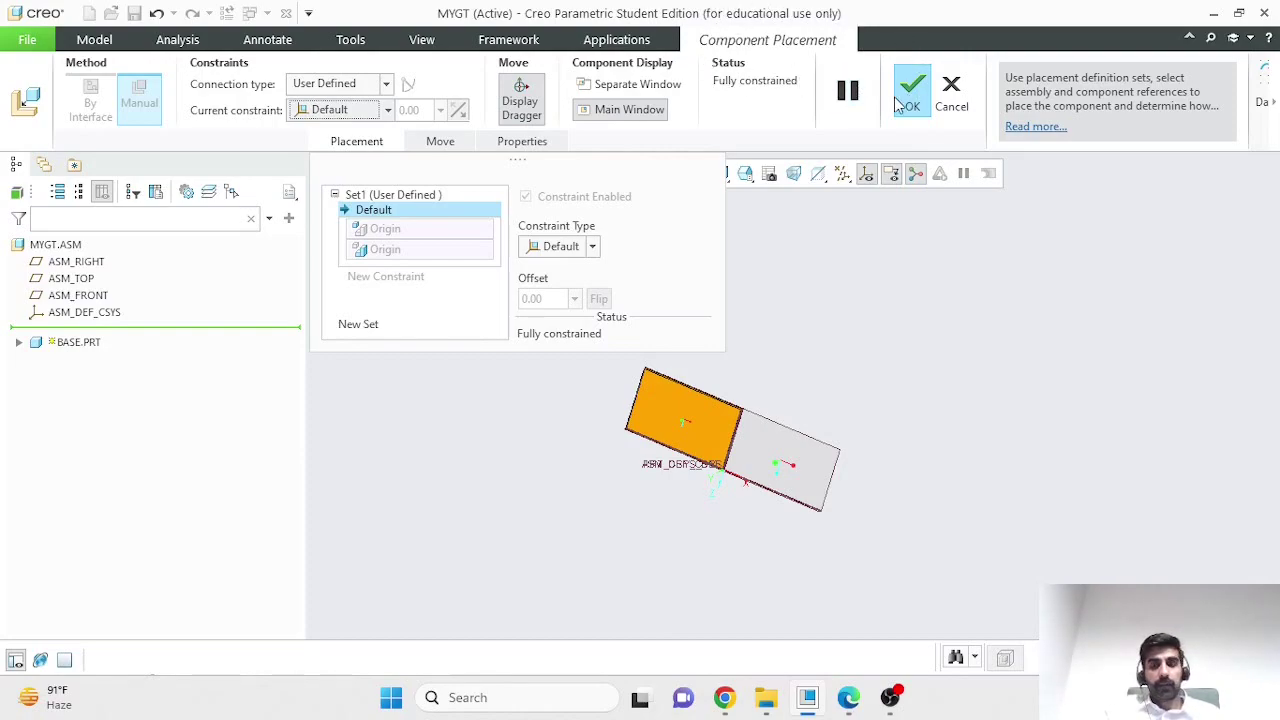
mouse_move(809, 446)
middle_down()
mouse_move(760, 462)
mouse_move(790, 430)
middle_up()
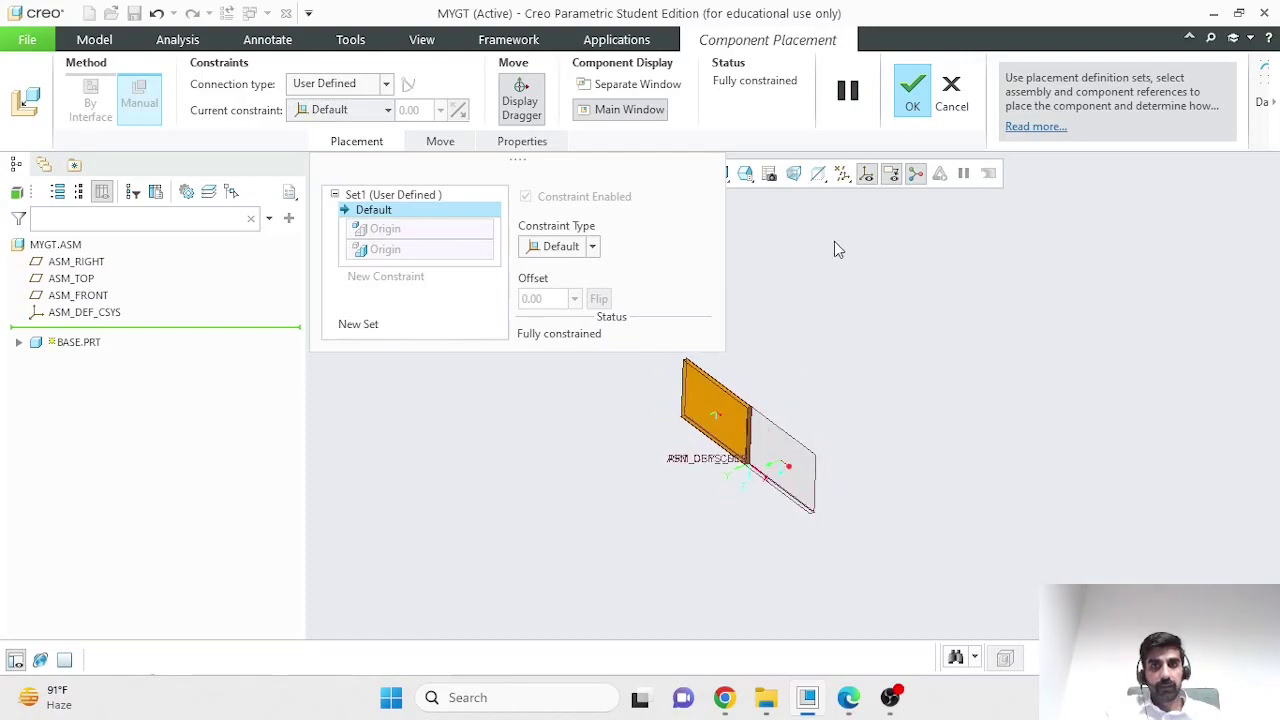
click(912, 92)
middle_drag(594, 429, 723, 446)
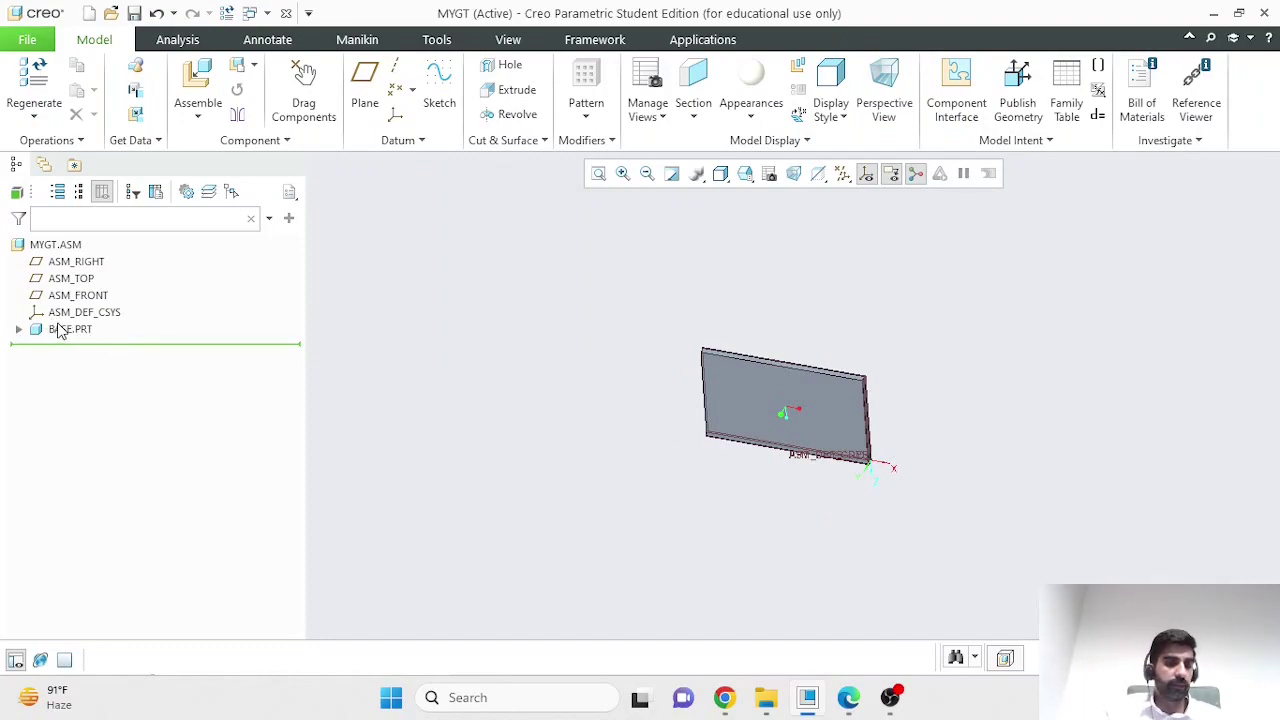
Examine BASE.PRT's features and datum planes in the model tree and compare them with the assembly's right and top planes
click(58, 330)
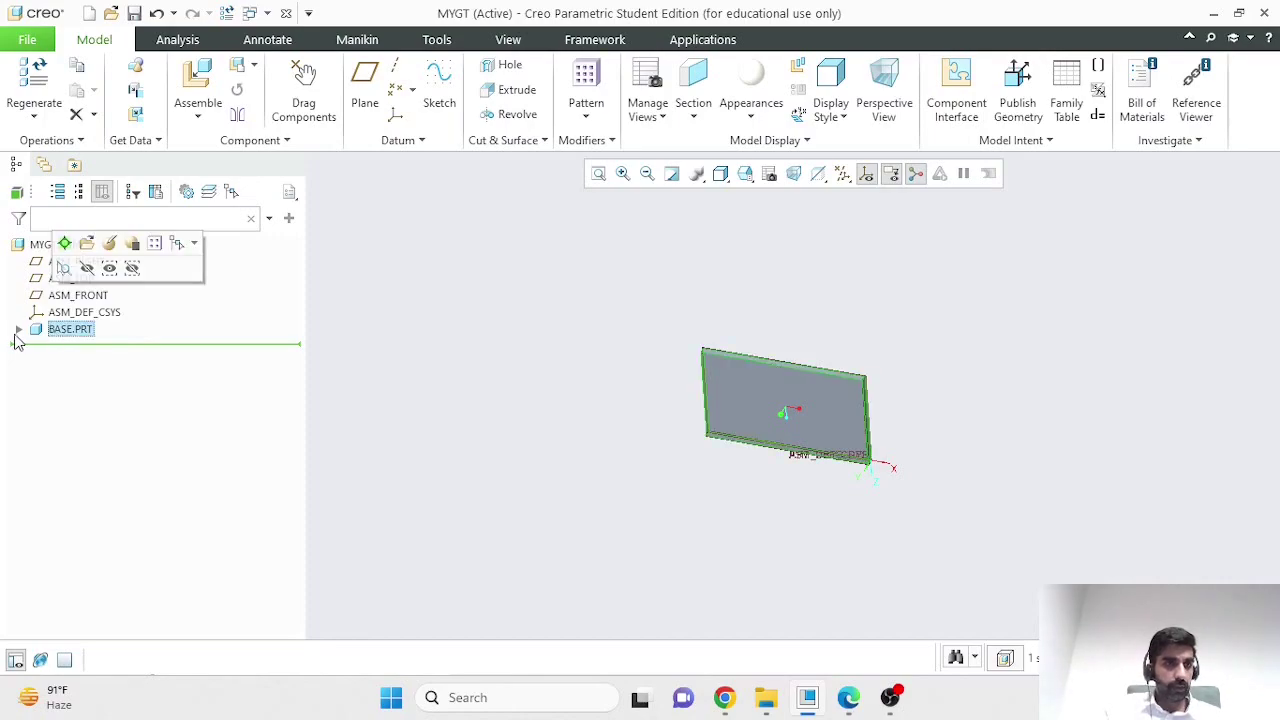
click(19, 330)
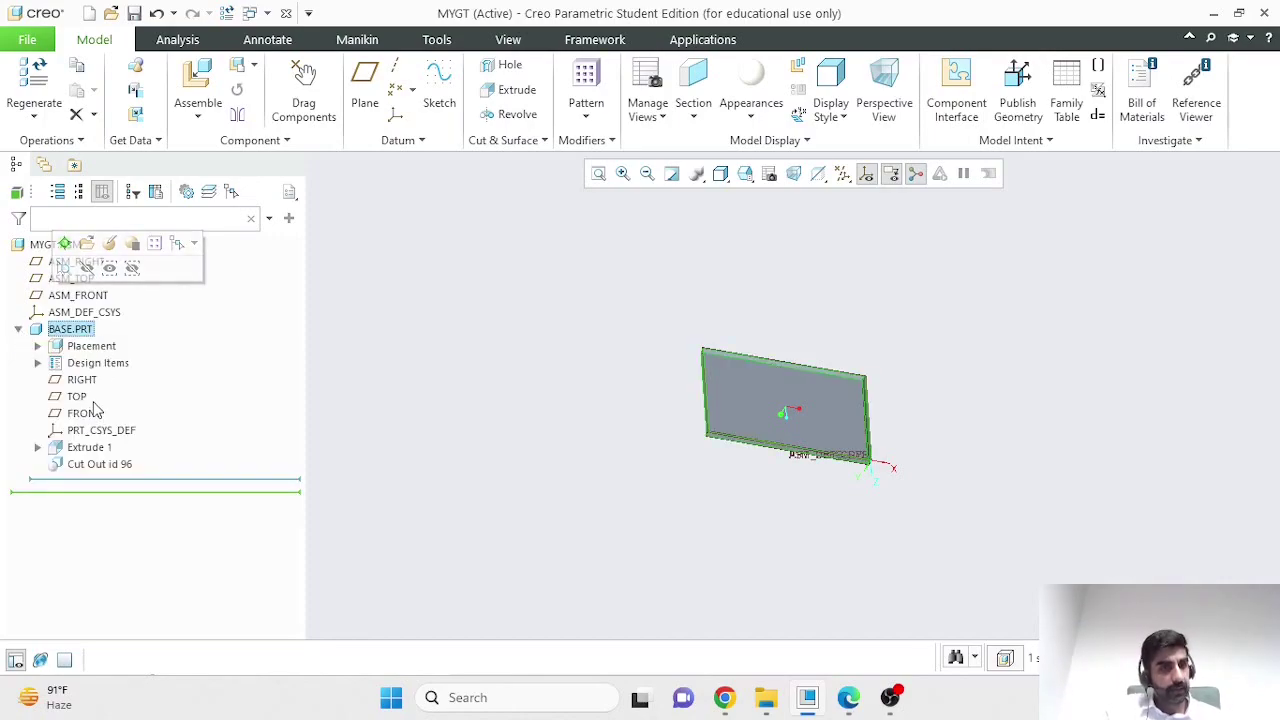
click(90, 448)
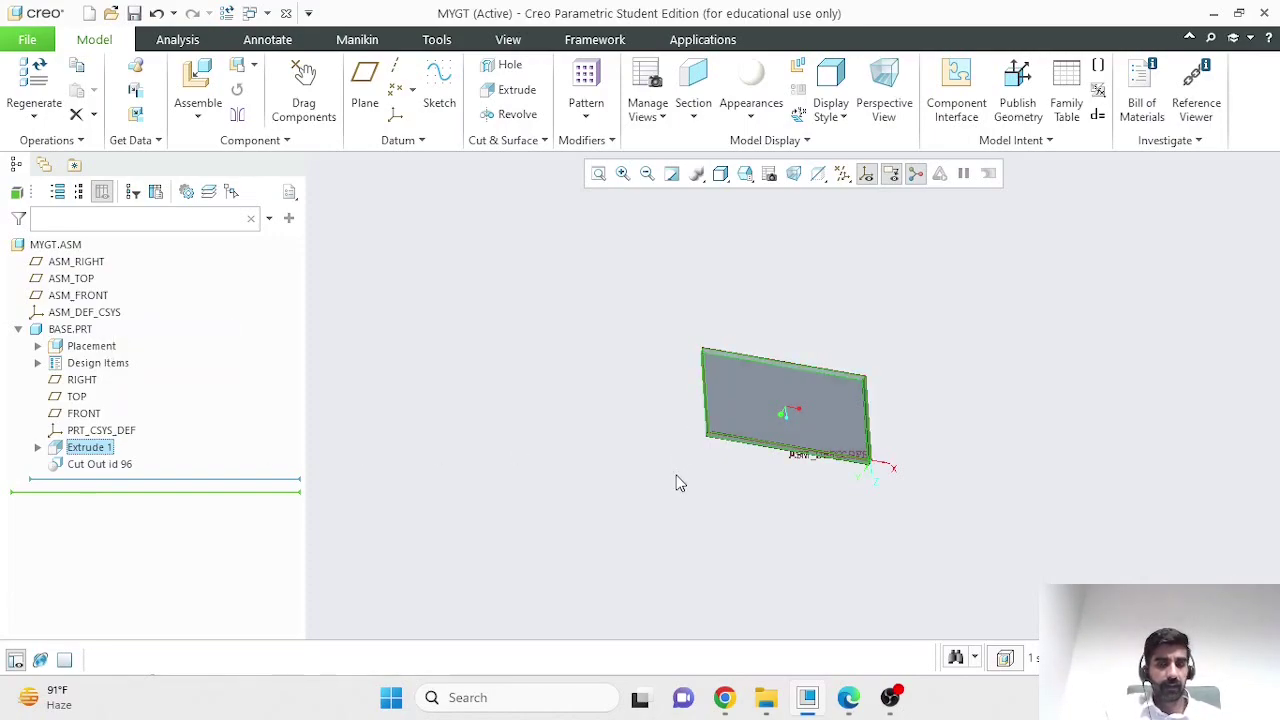
click(700, 501)
middle_drag(700, 501, 858, 522)
click(82, 379)
middle_drag(930, 390, 843, 427)
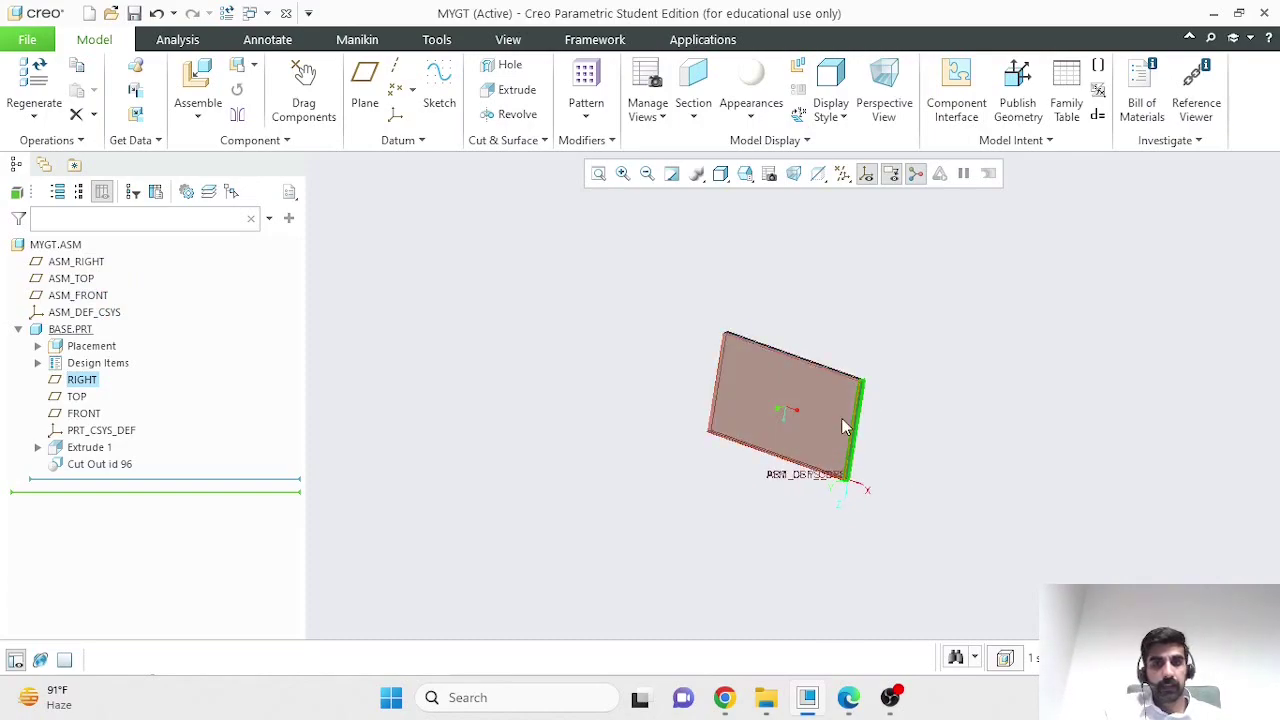
click(89, 264)
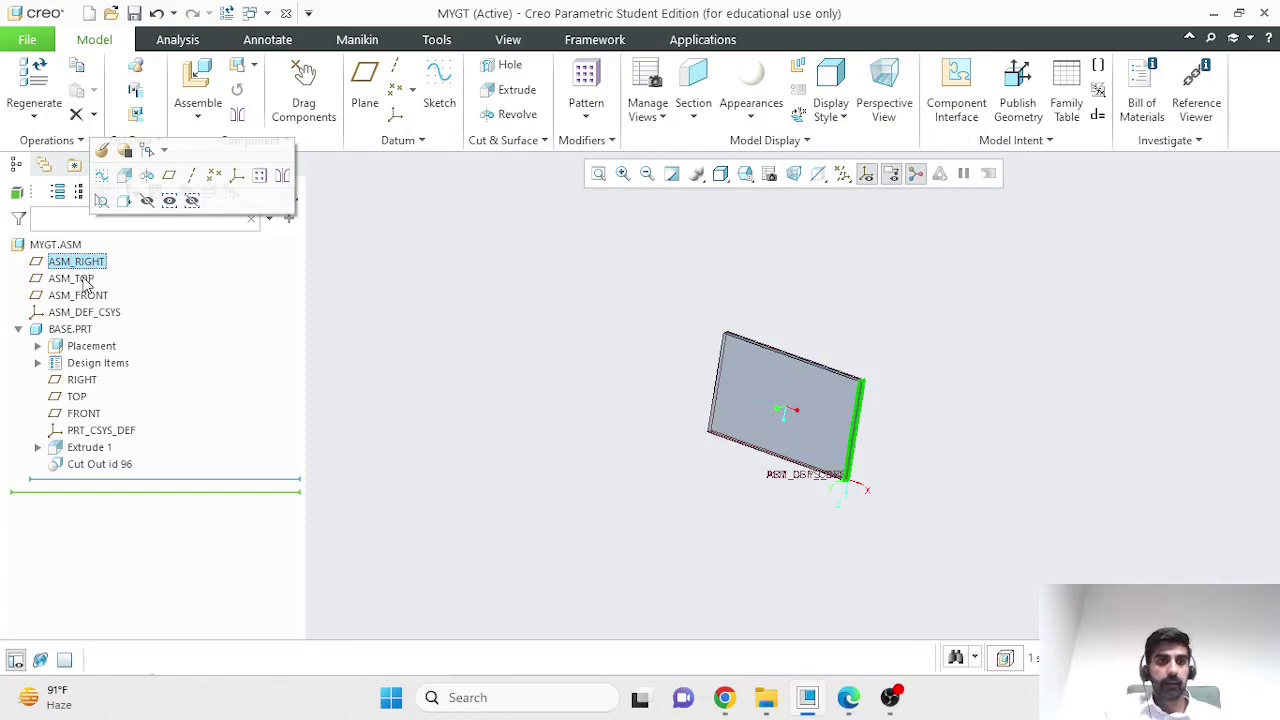
click(86, 283)
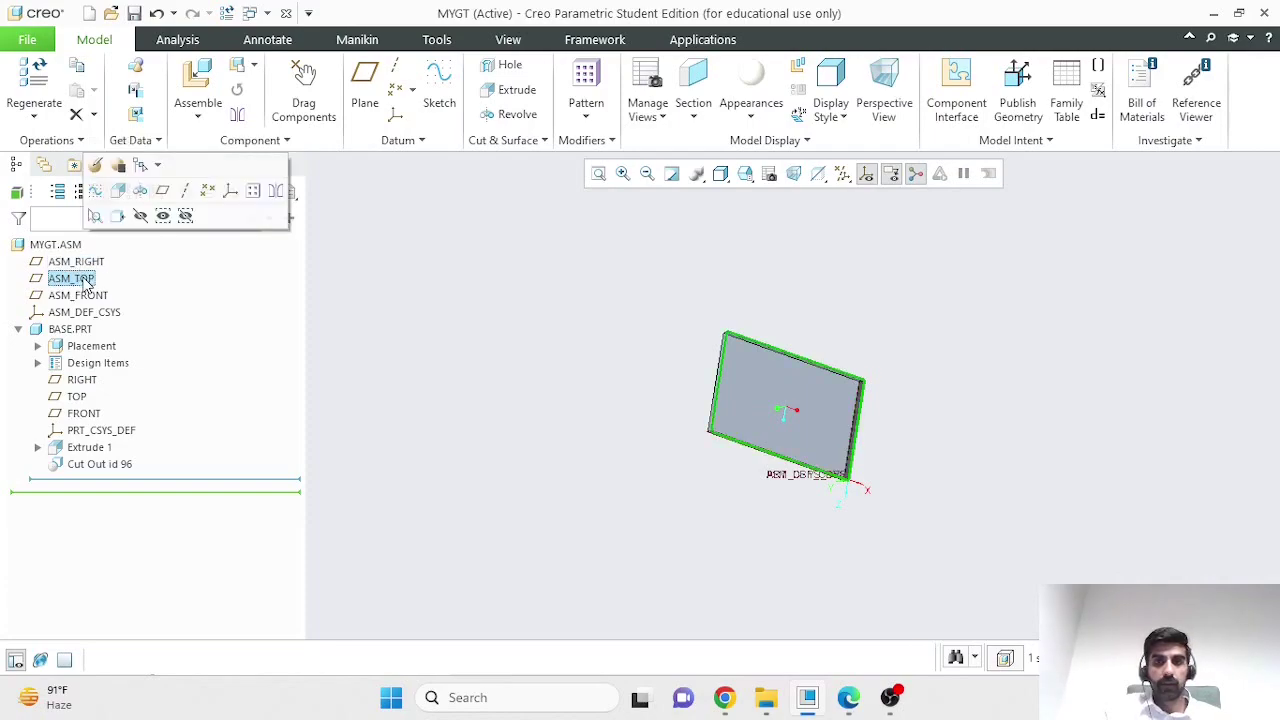
click(76, 399)
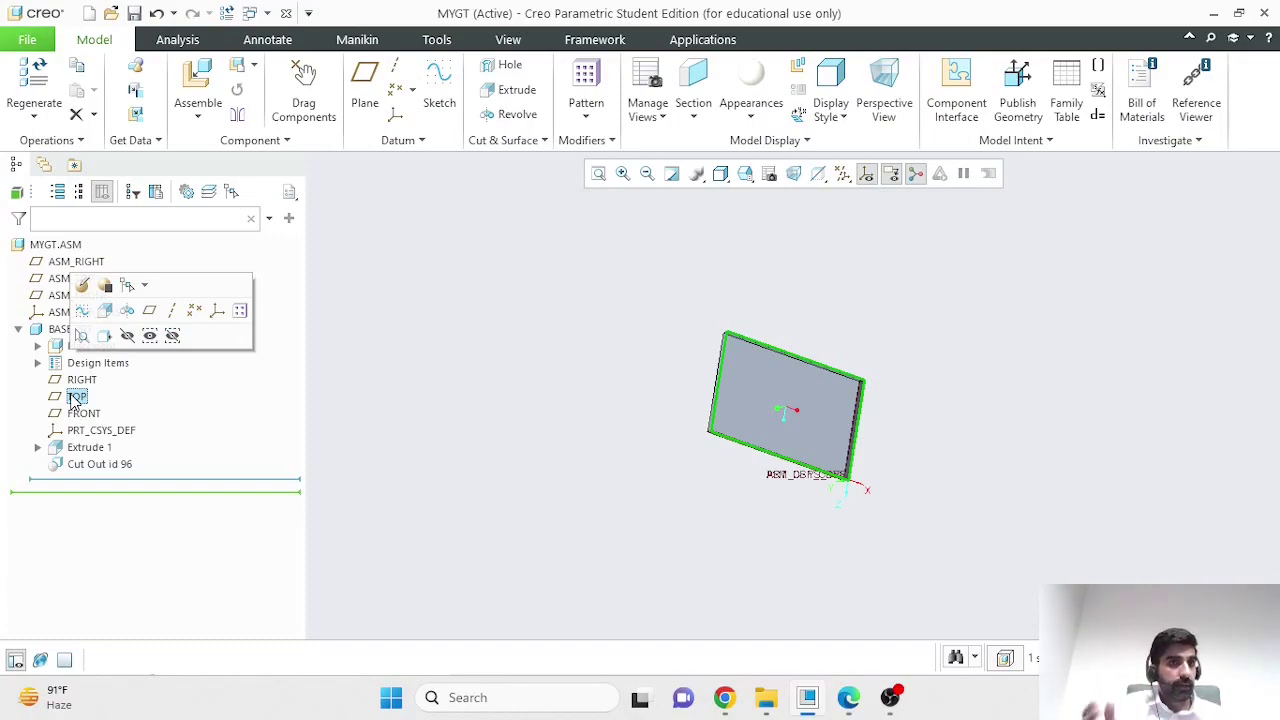
click(20, 330)
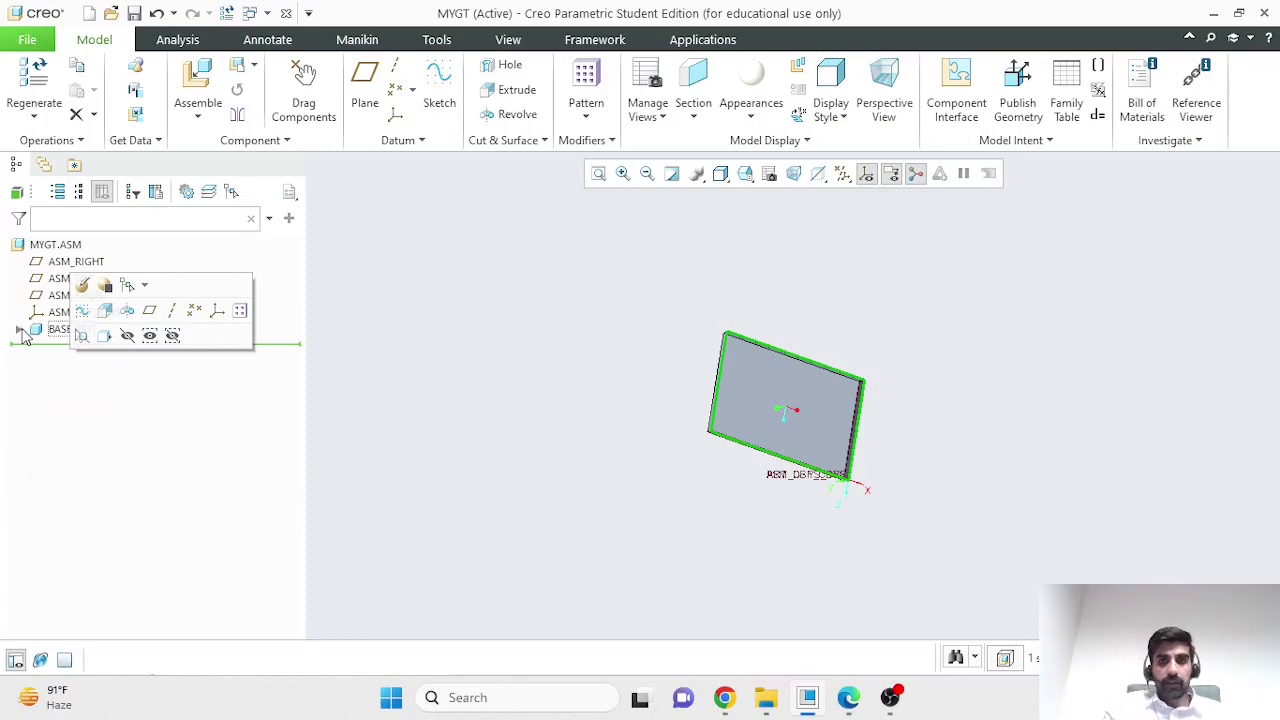
mouse_move(928, 480)
middle_down()
mouse_move(891, 471)
mouse_move(932, 467)
mouse_move(934, 440)
mouse_move(891, 471)
mouse_move(929, 477)
middle_up()
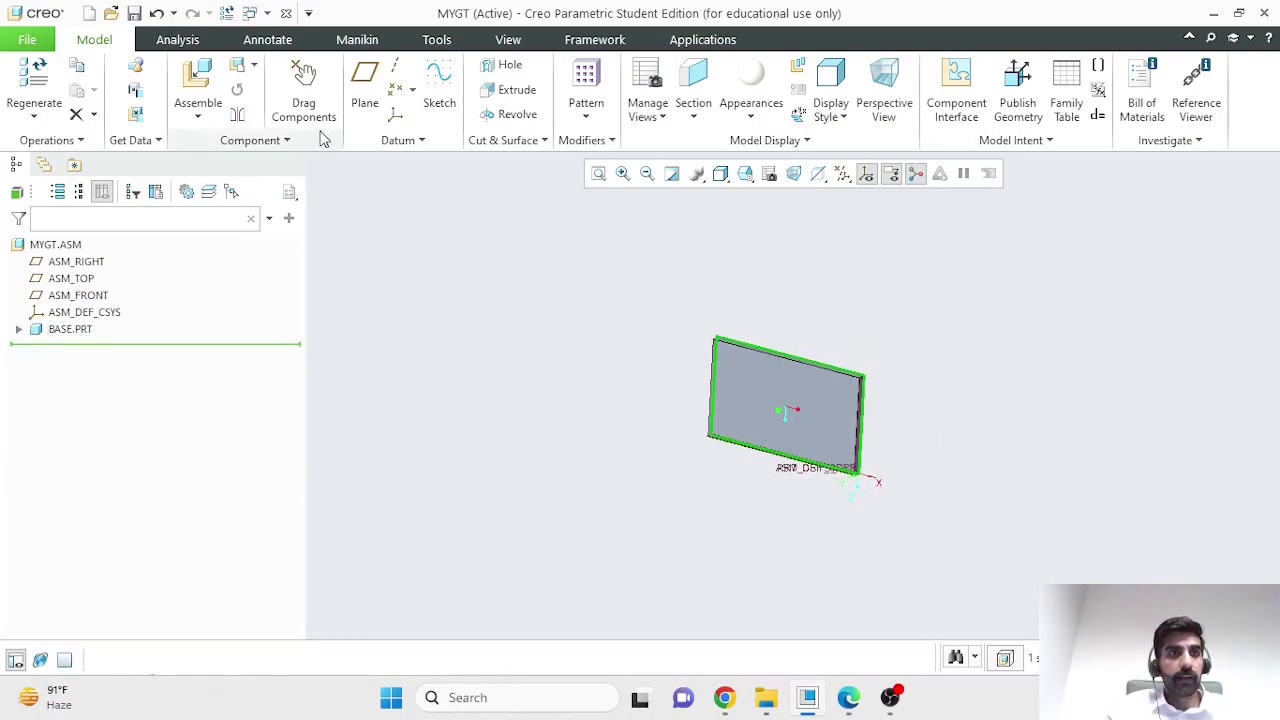
Bring the gear MHZ.prt into the assembly as the second component
click(210, 82)
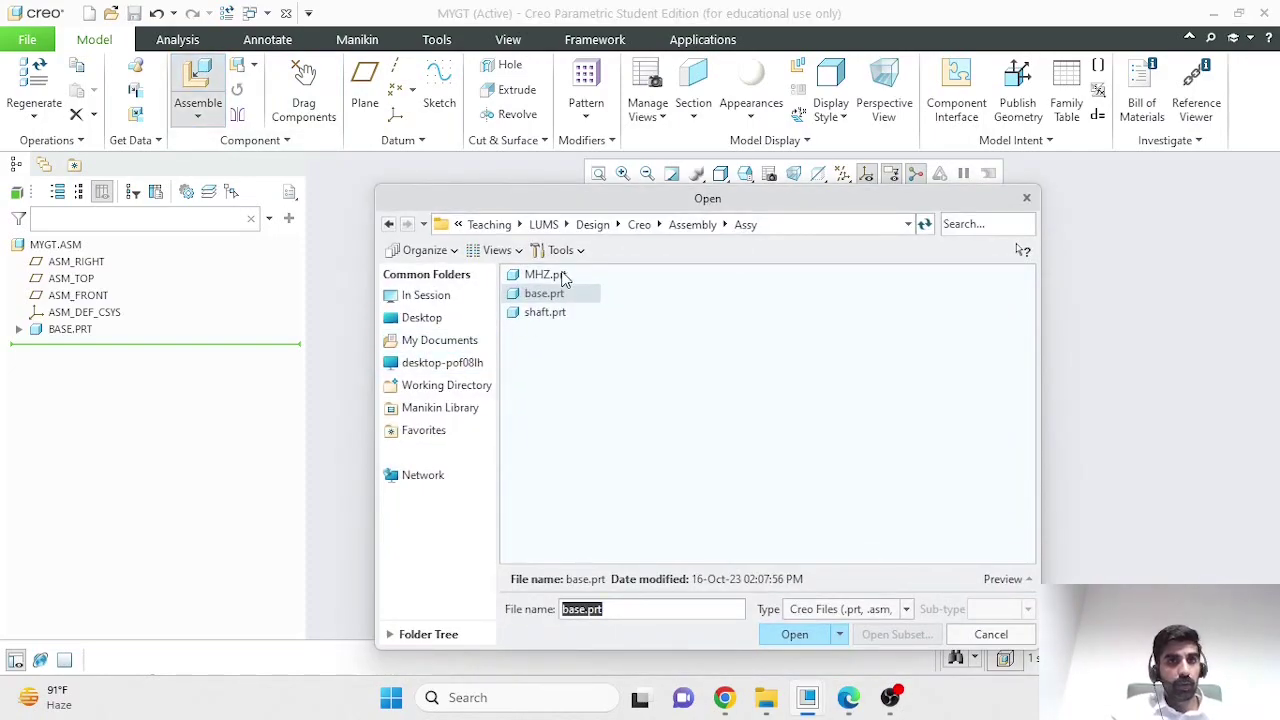
click(551, 276)
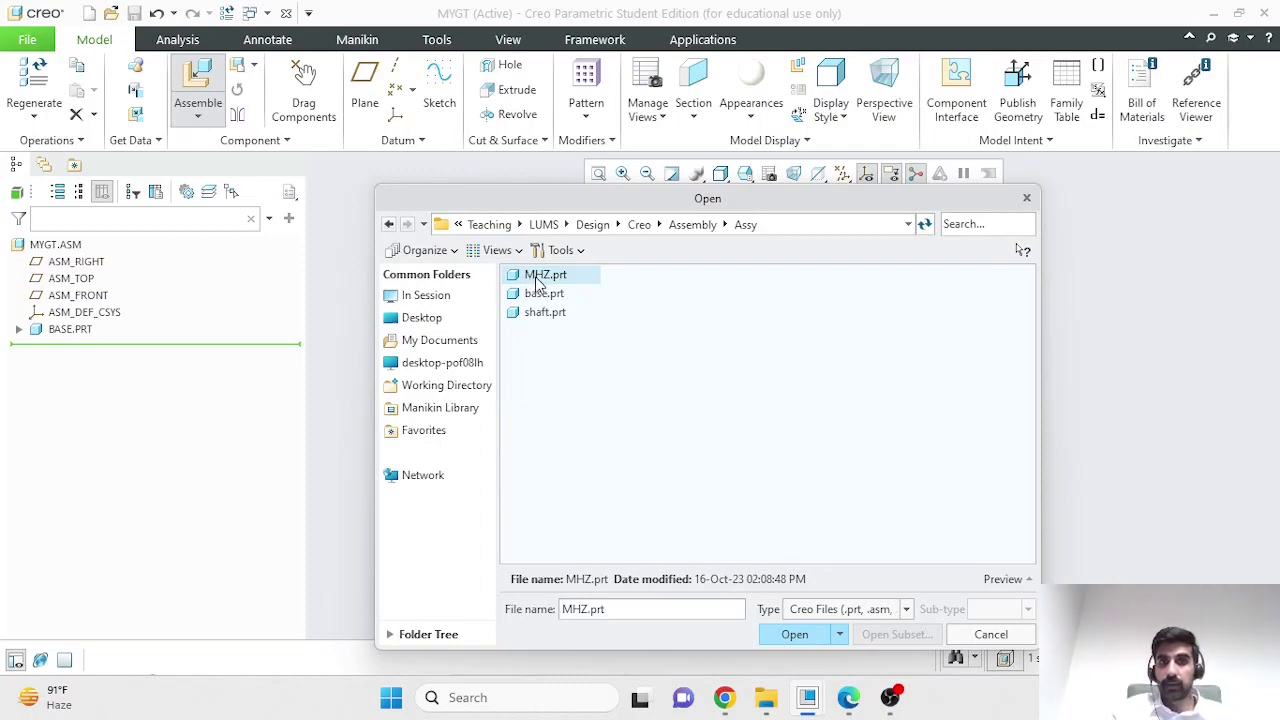
click(791, 635)
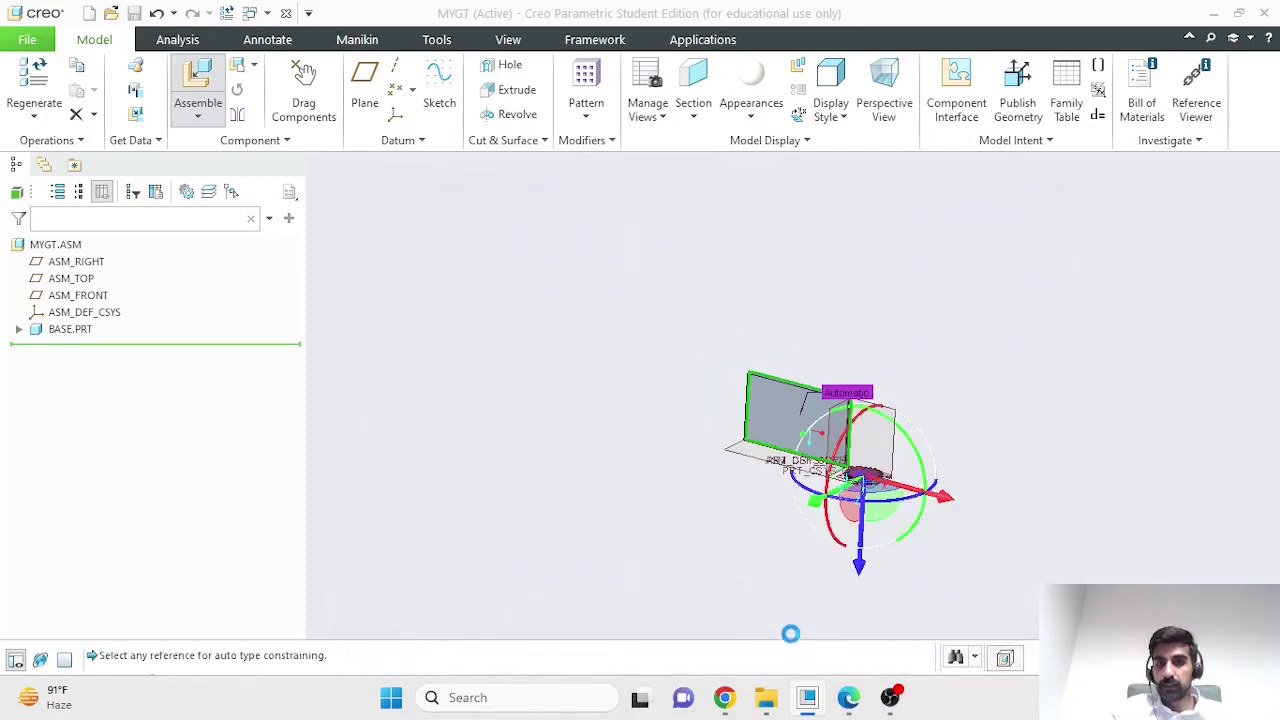
scroll(792, 524, down, 3)
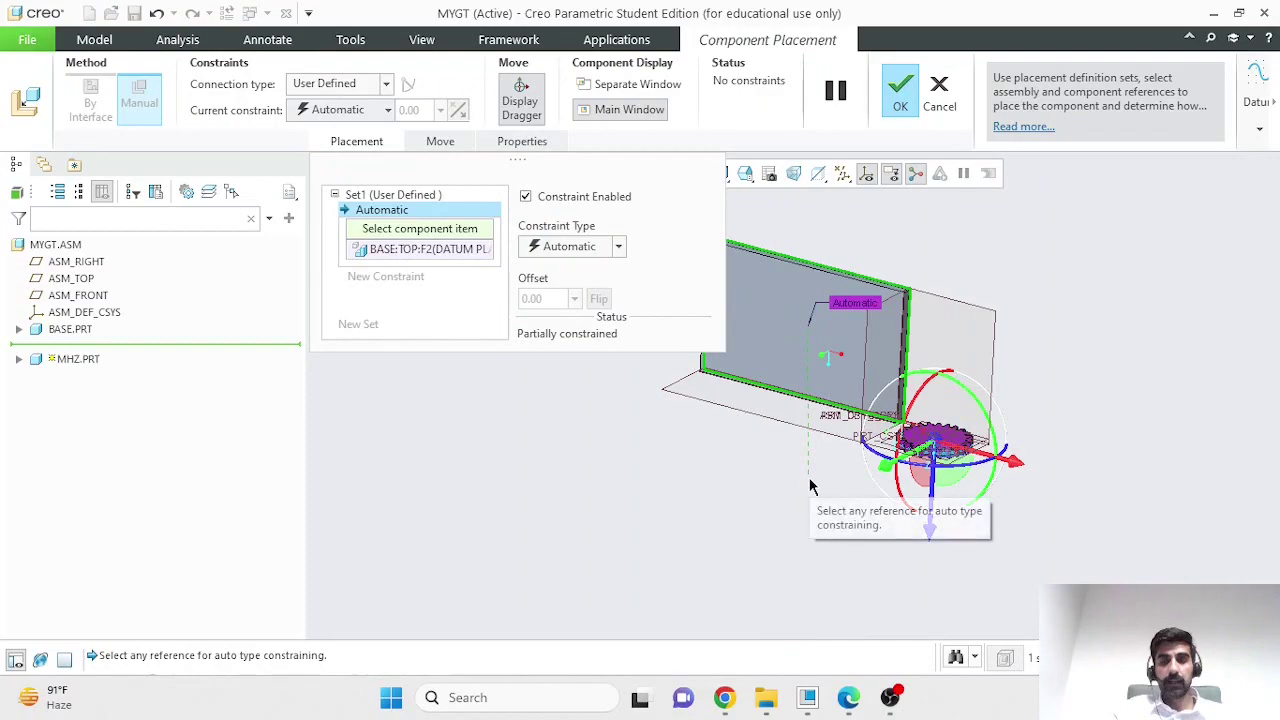
Remove the base's TOP datum plane reference from the gear's automatic placement constraint
right_click(463, 252)
click(497, 254)
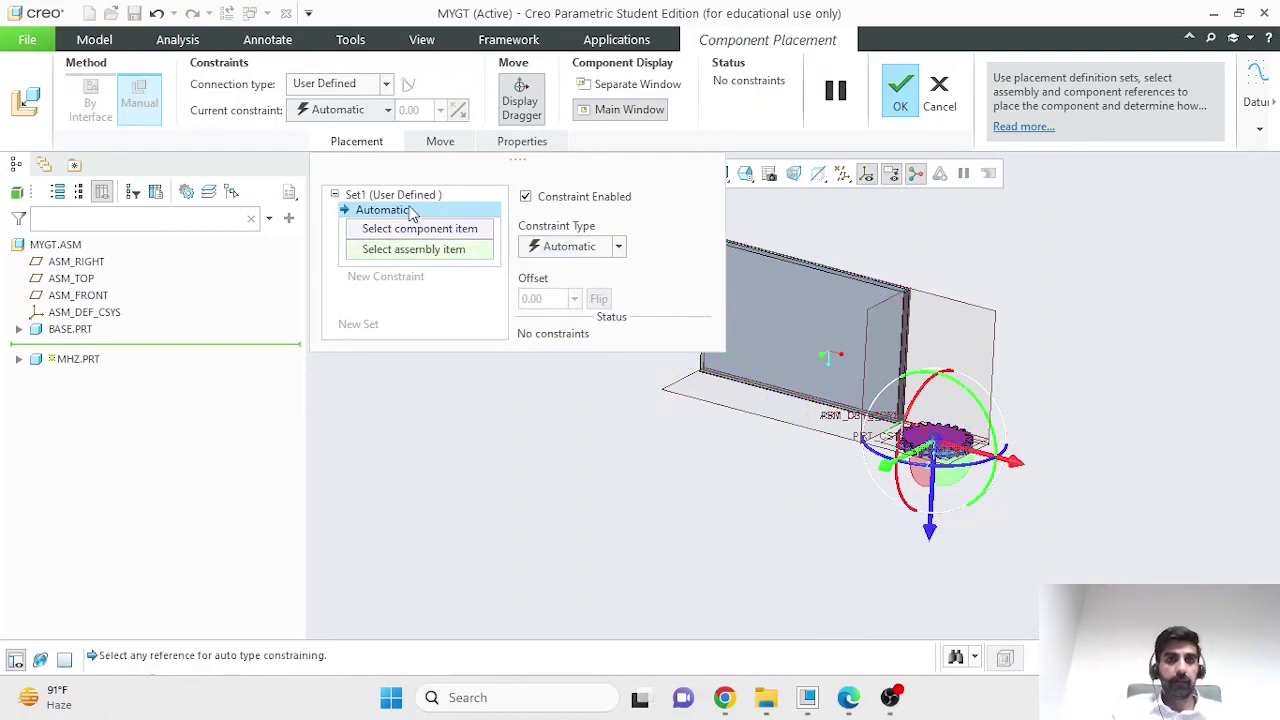
click(450, 253)
mouse_move(680, 440)
middle_down()
mouse_move(786, 491)
mouse_move(688, 463)
middle_up()
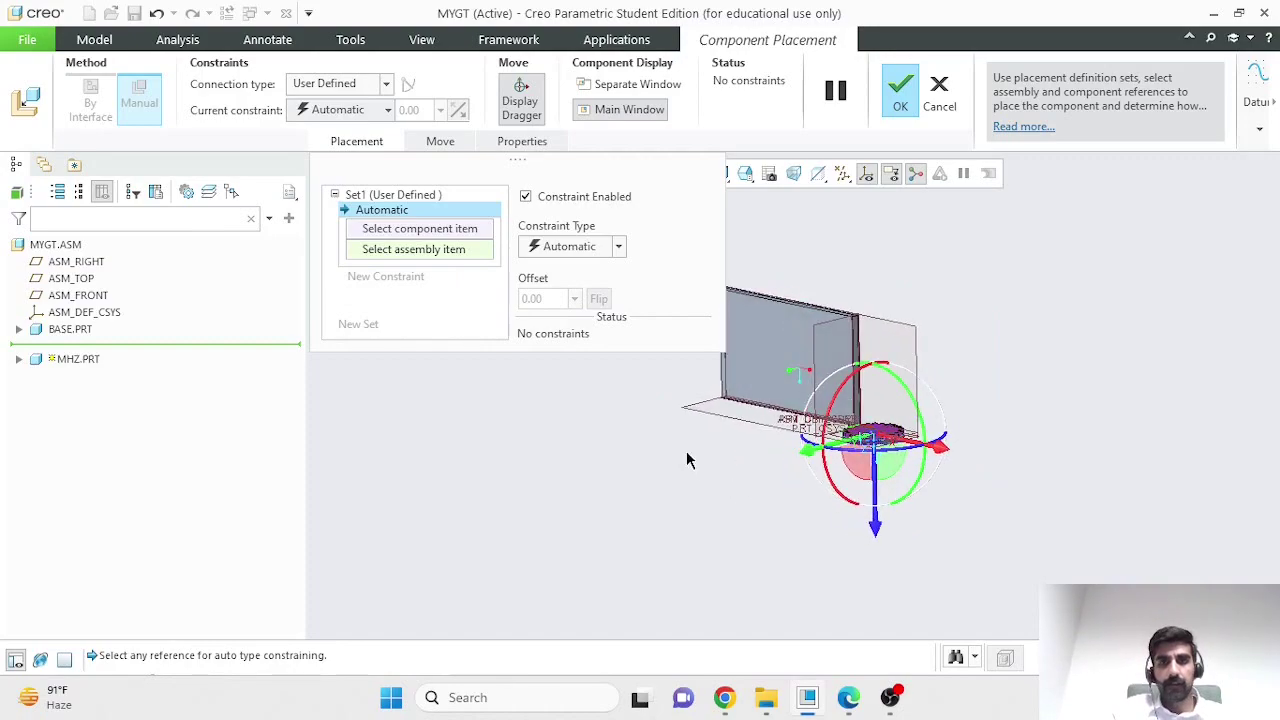
Move the unconstrained gear beside the base plate and tilt it with the 3D dragger
scroll(650, 417, up, 2)
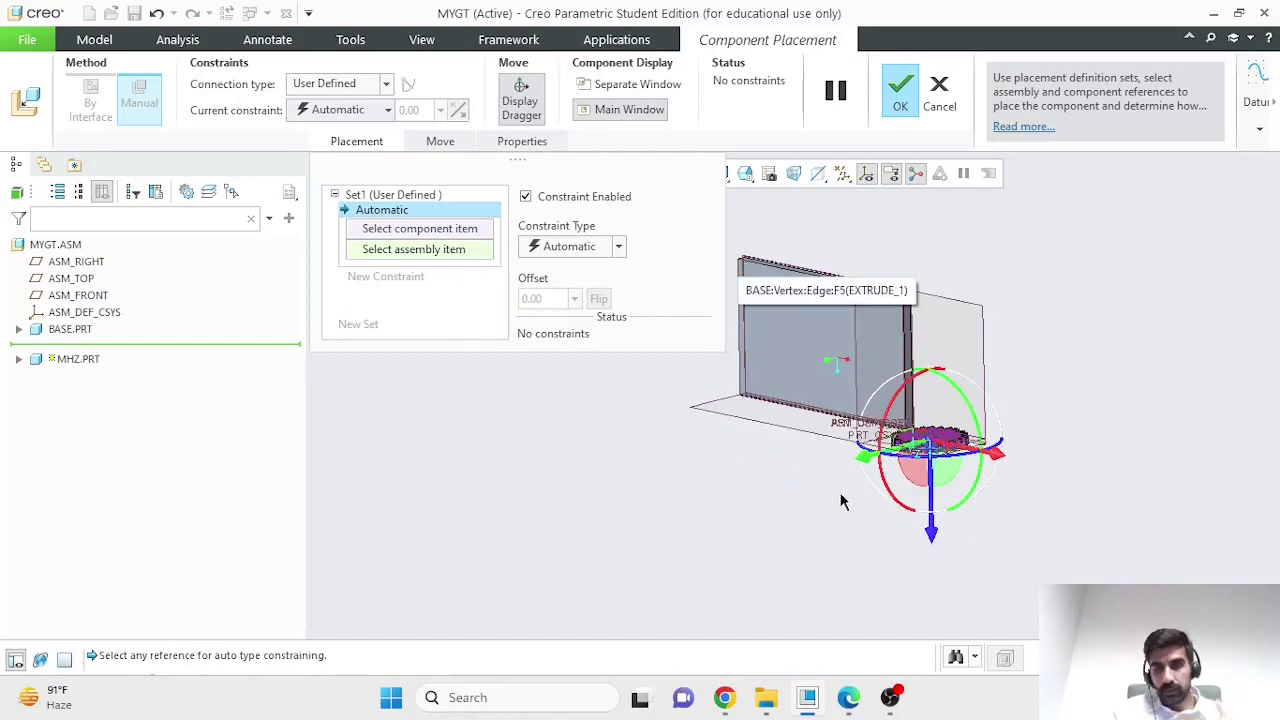
drag(931, 497, 931, 445)
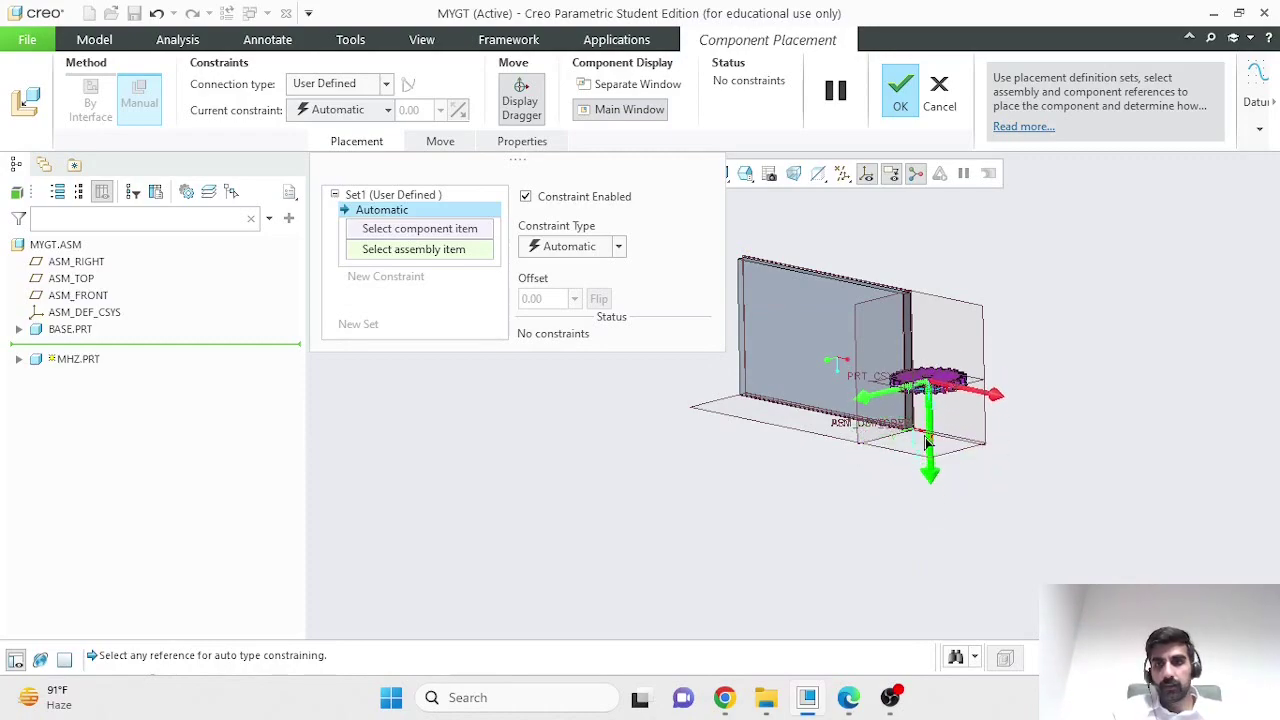
drag(865, 406, 895, 390)
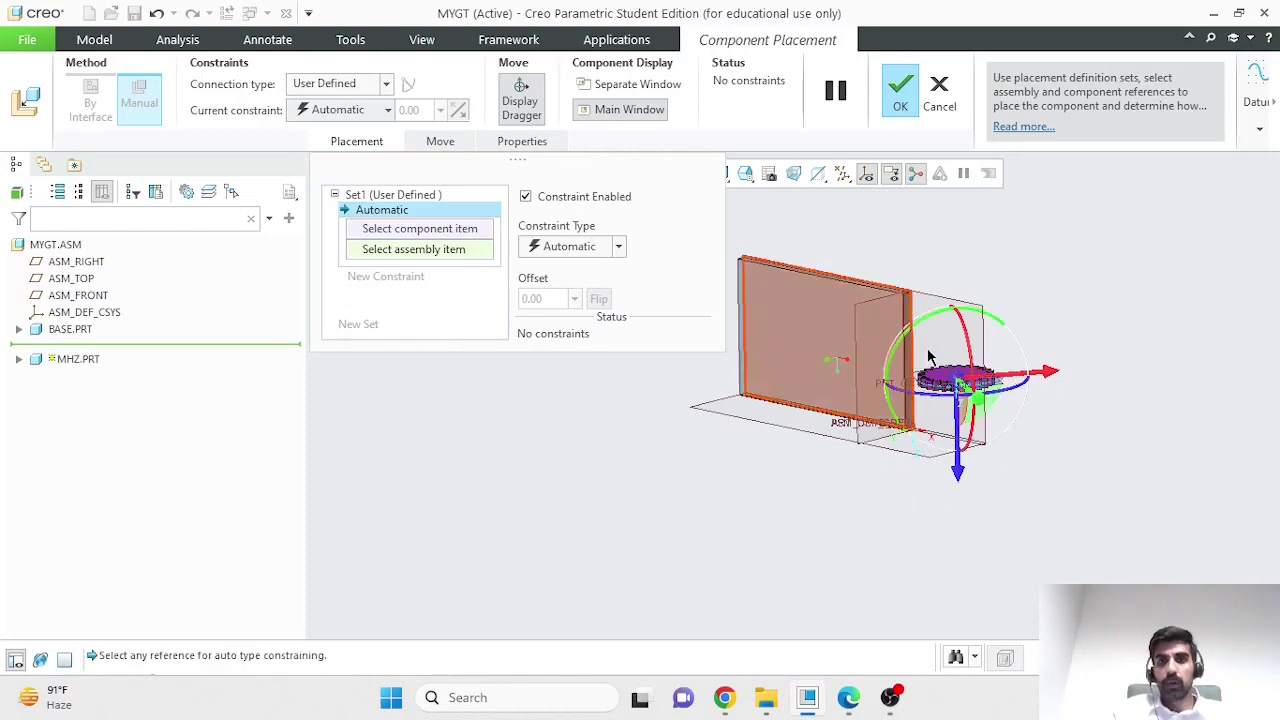
drag(972, 365, 955, 420)
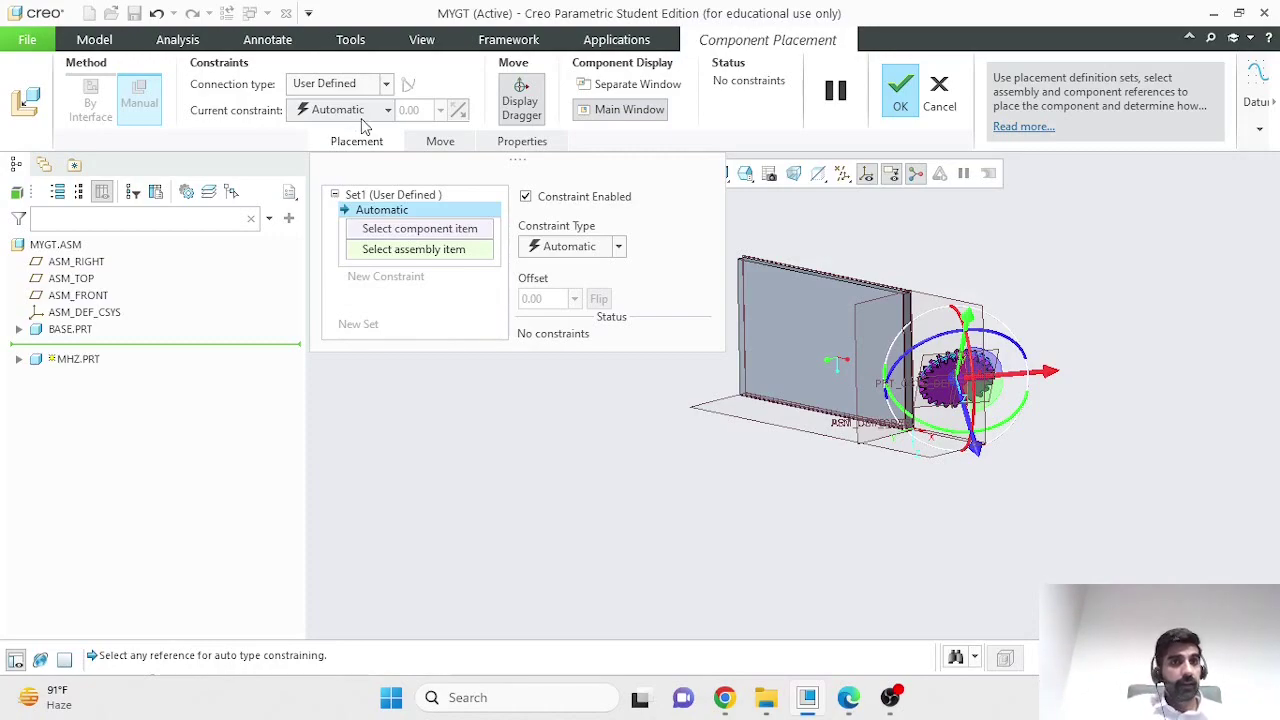
Create an automatic constraint between the base plate's large face and the gear's flat side face
click(362, 118)
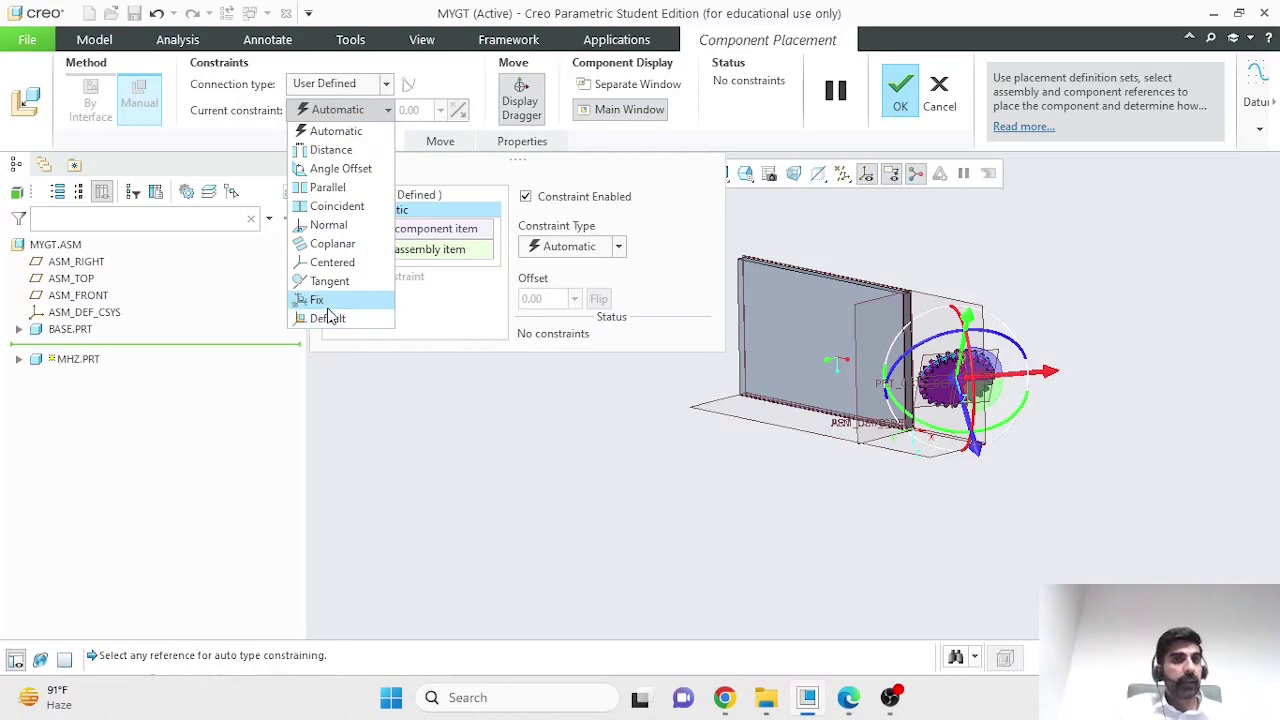
click(362, 121)
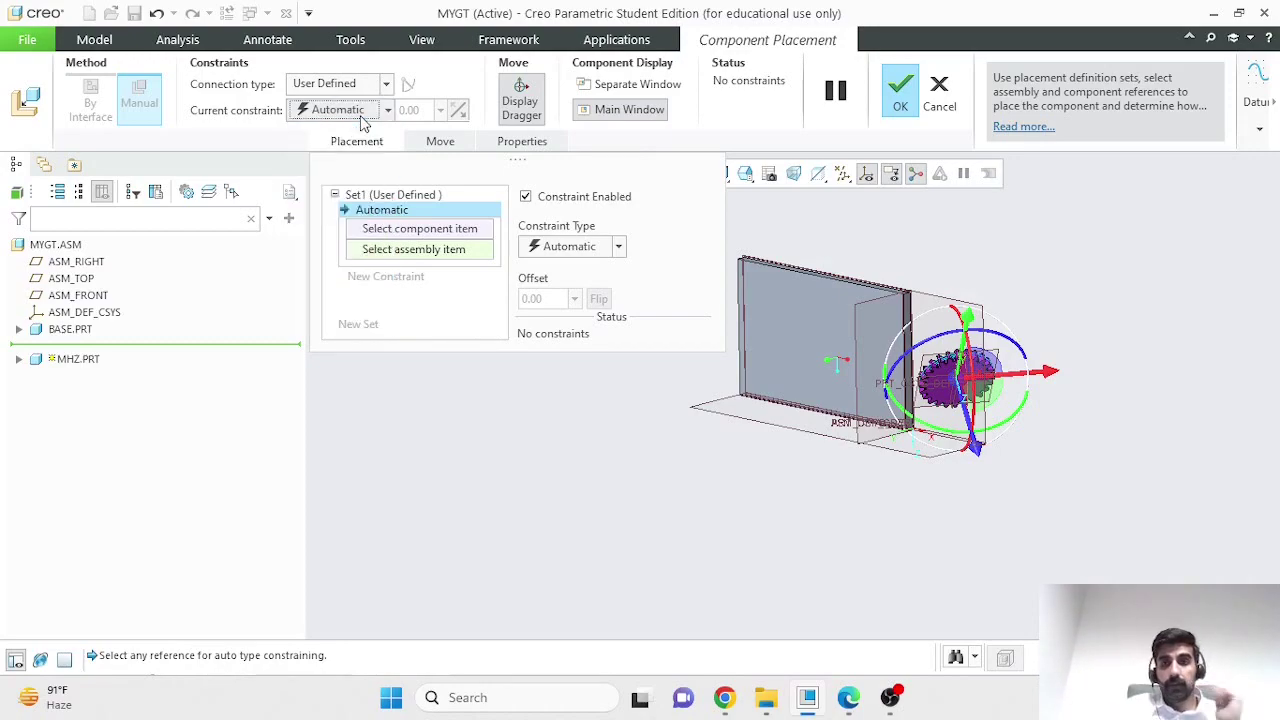
middle_drag(694, 394, 754, 390)
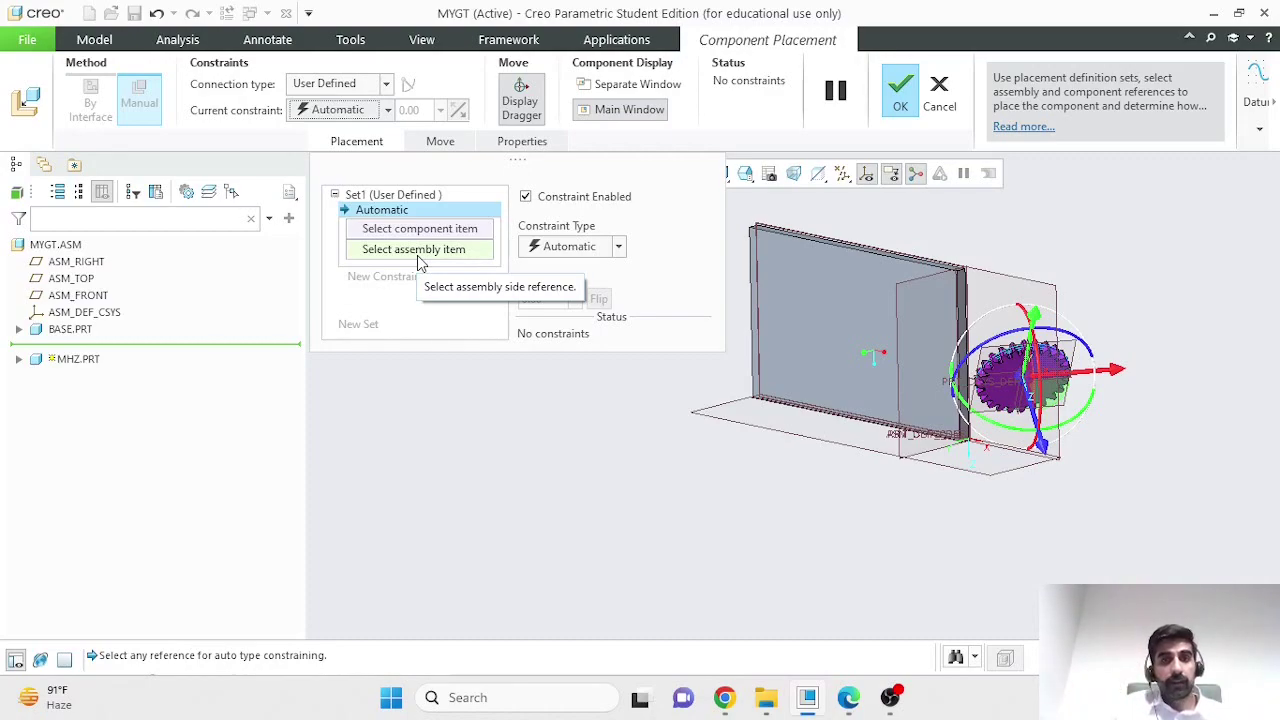
middle_drag(811, 486, 862, 510)
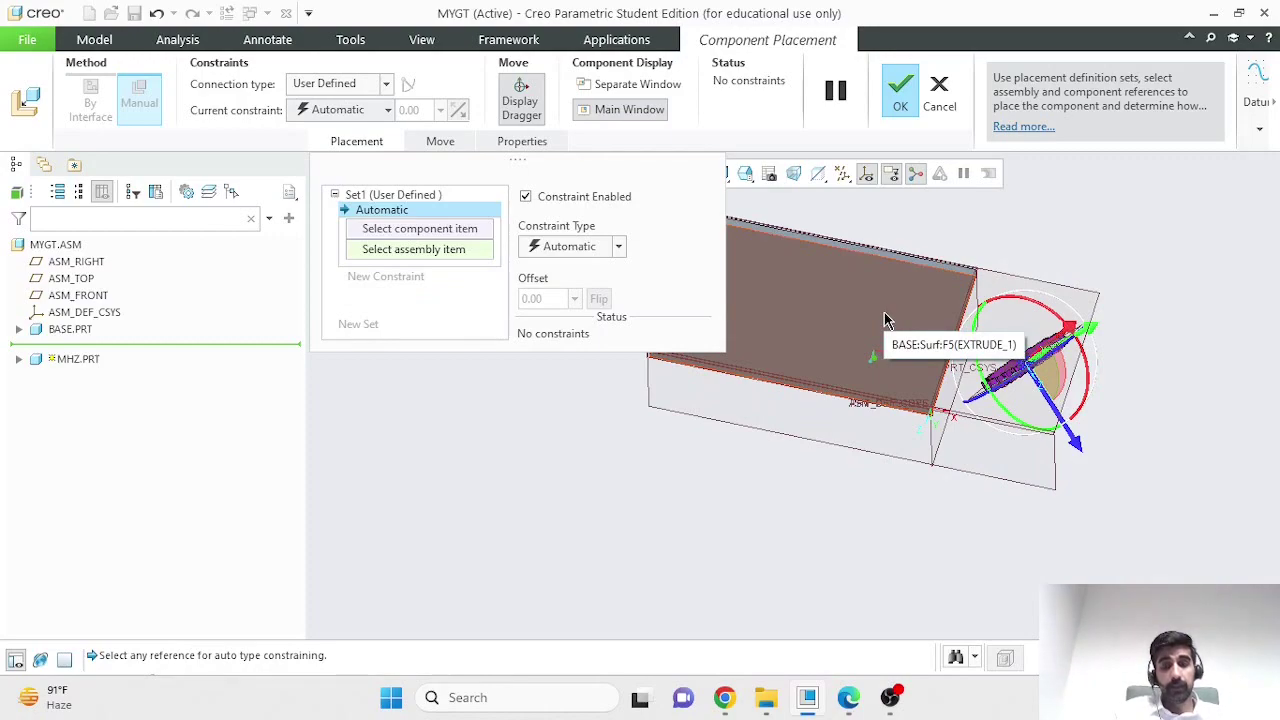
click(885, 320)
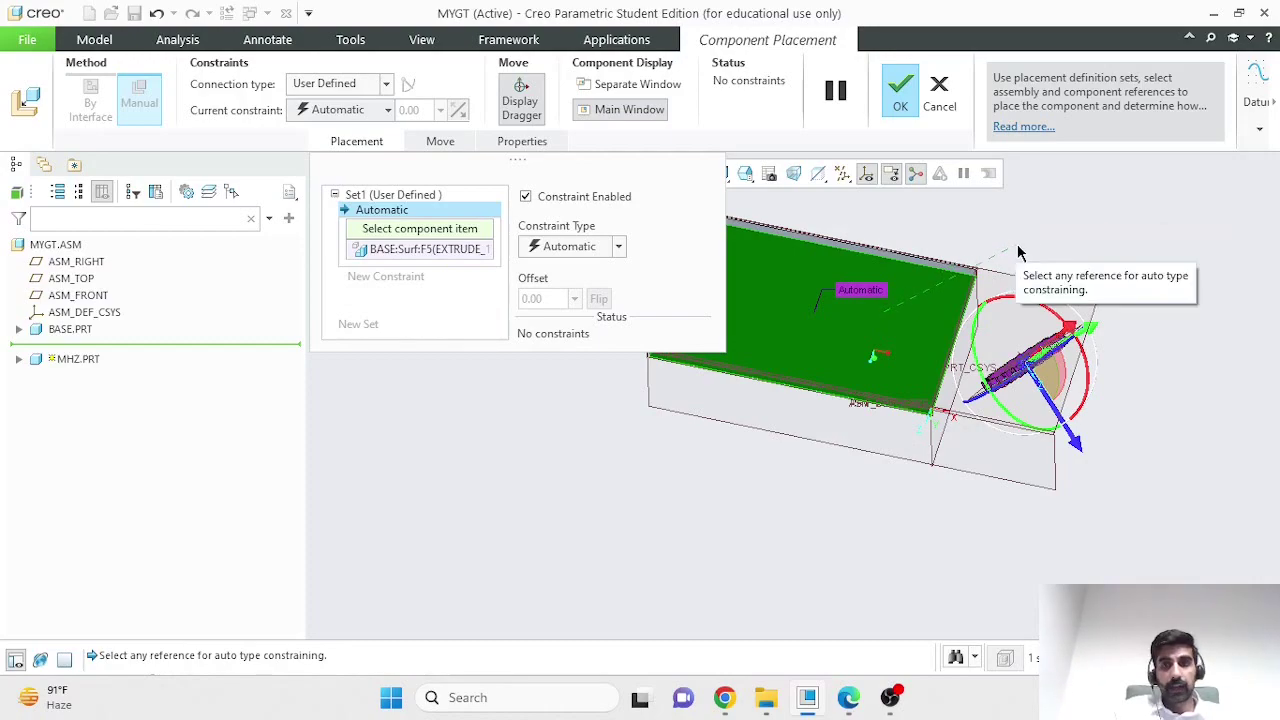
middle_drag(1024, 309, 1032, 350)
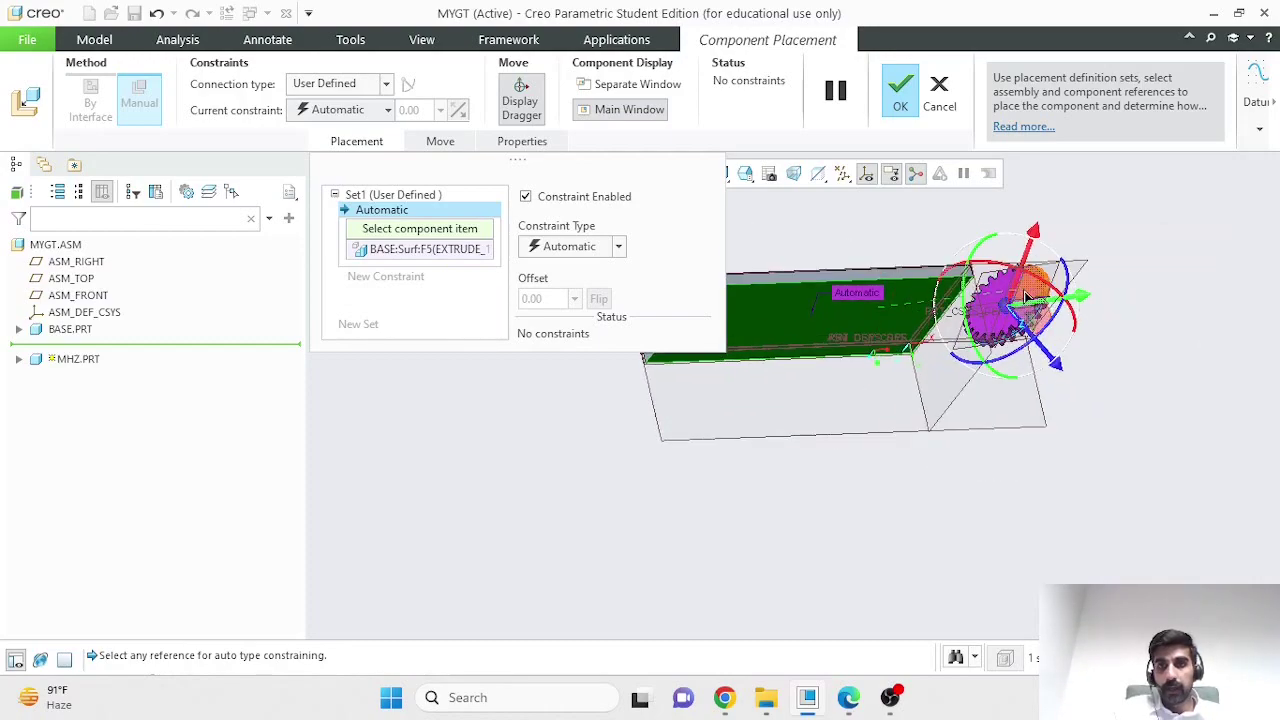
scroll(1027, 295, up, 3)
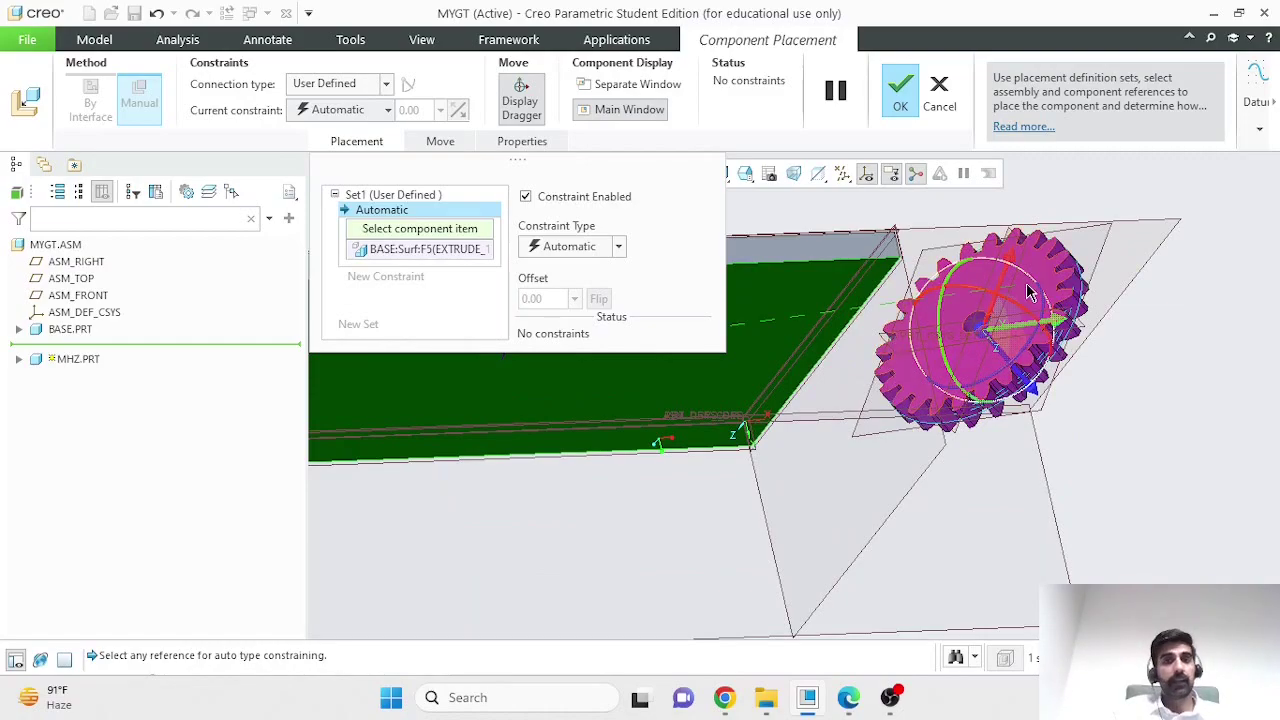
click(1030, 292)
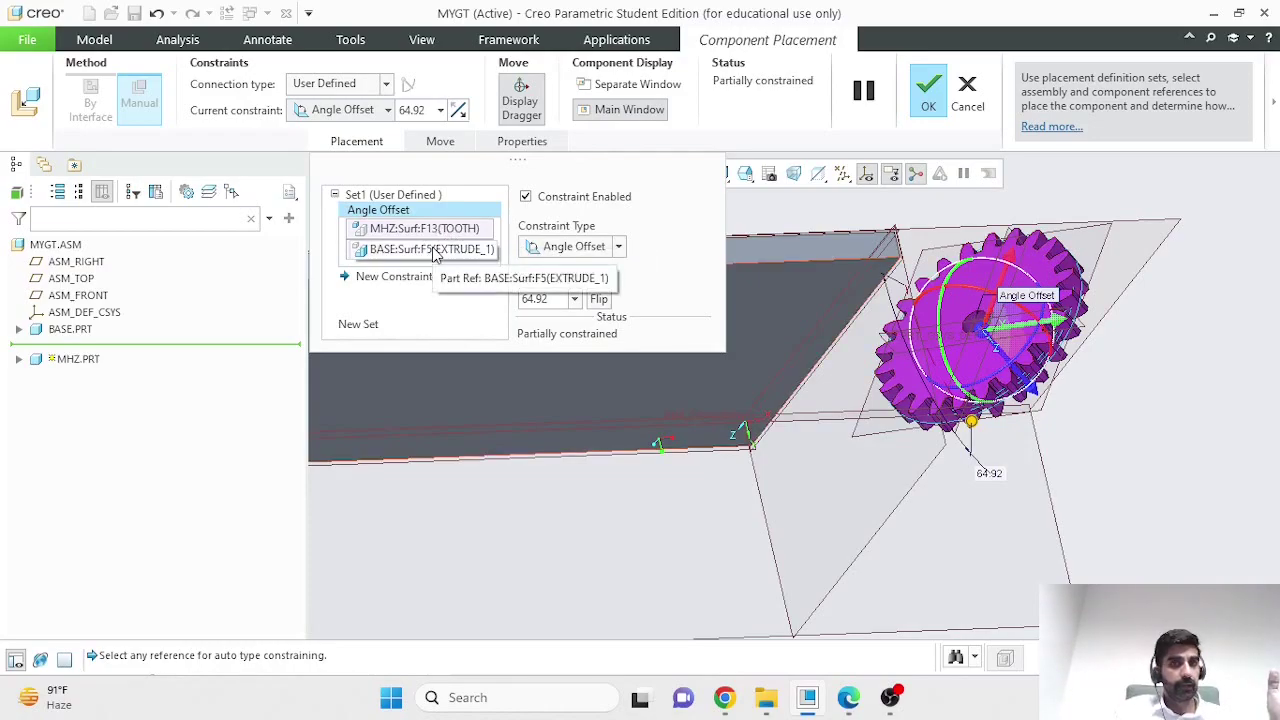
Adjust the angle offset between the gear's side face and the base plate's large face to 58
click(619, 247)
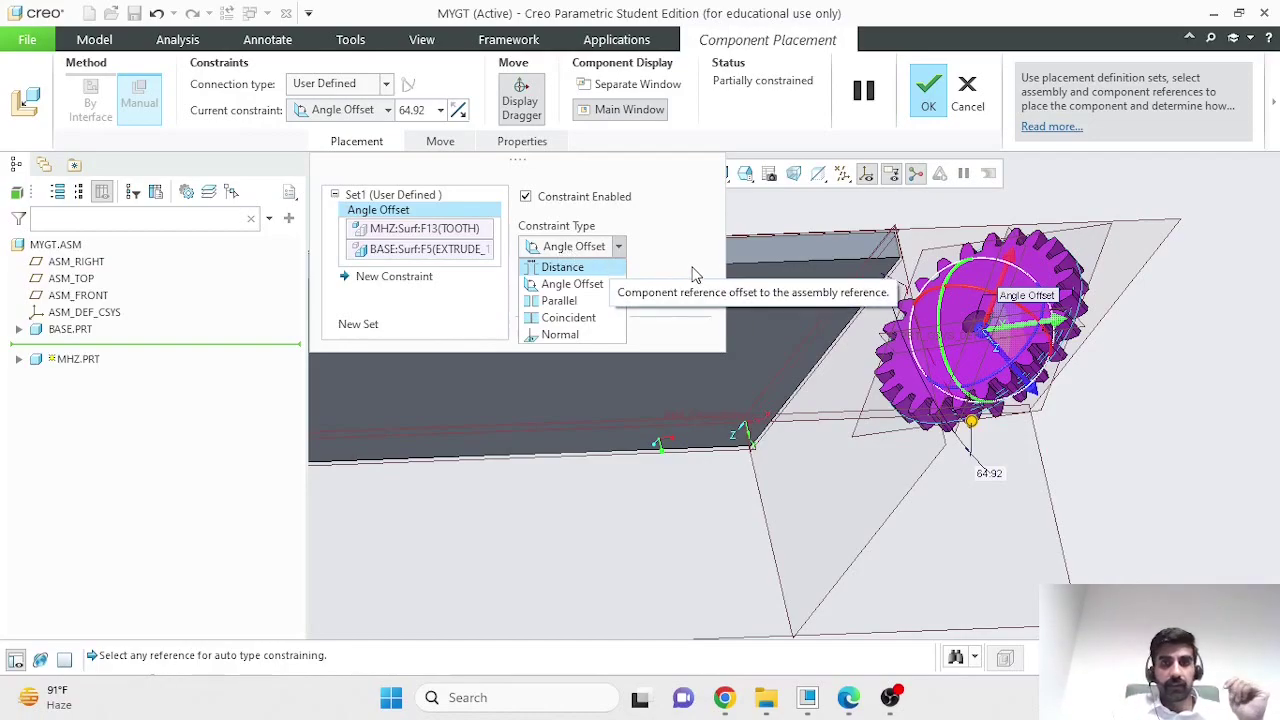
click(970, 432)
drag(970, 432, 966, 458)
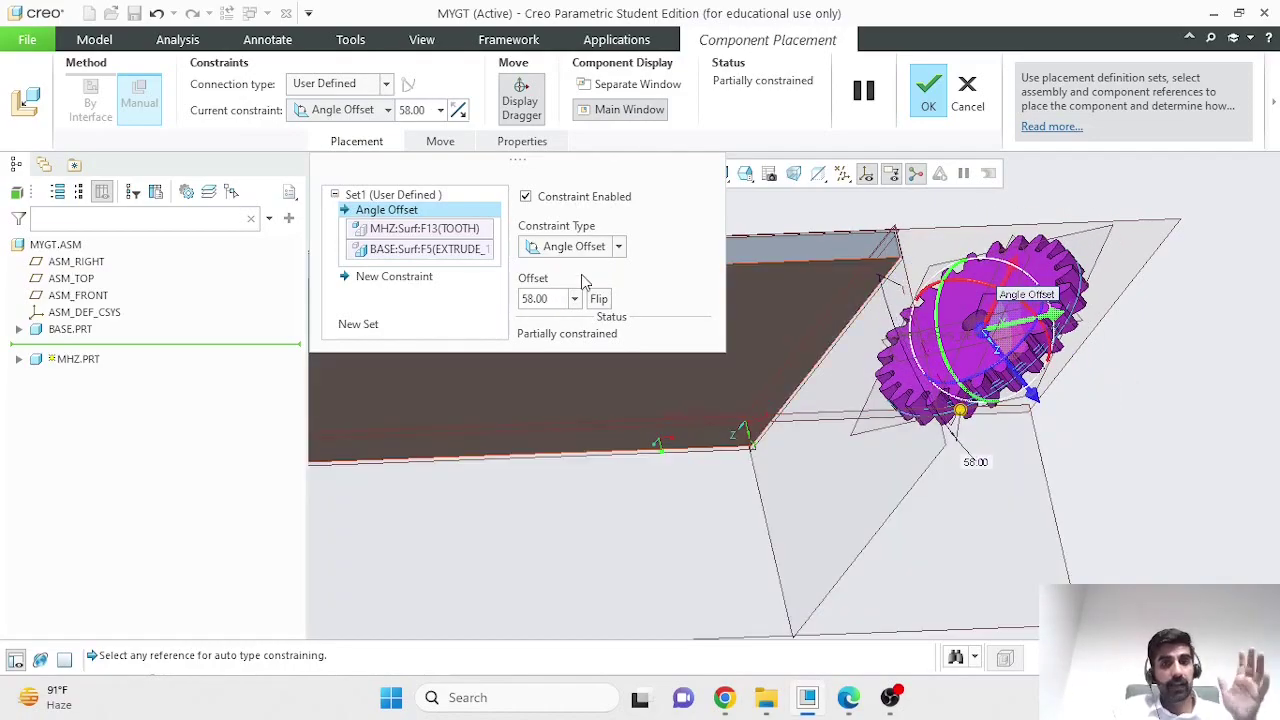
Change the gear-to-plate constraint to Parallel and turn the gear with the 3D dragger
click(618, 248)
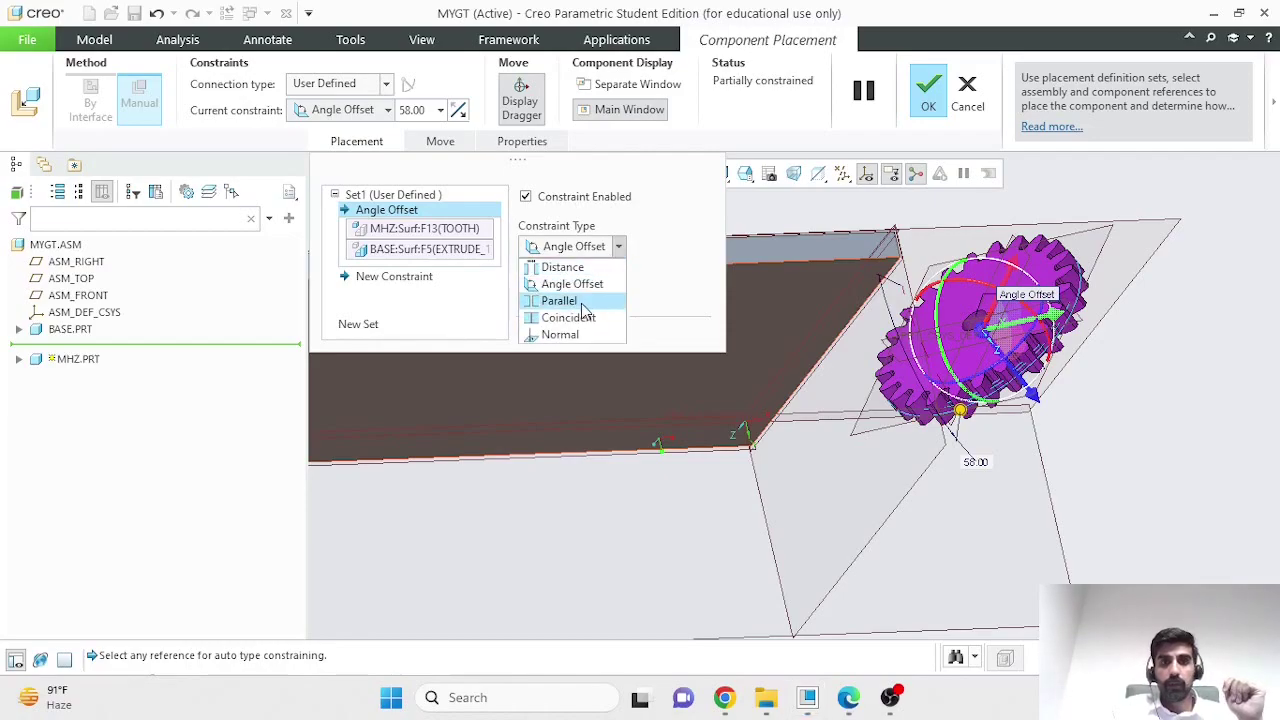
click(583, 303)
middle_drag(840, 347, 1023, 340)
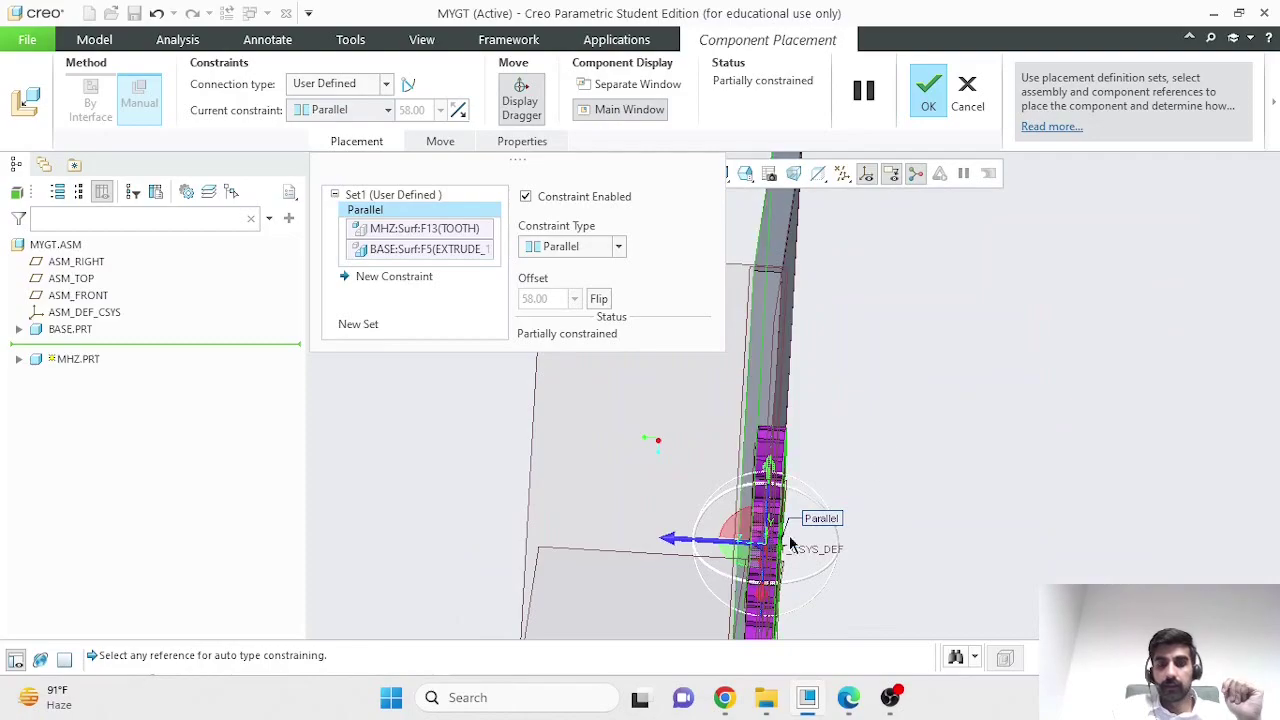
middle_drag(830, 543, 614, 525)
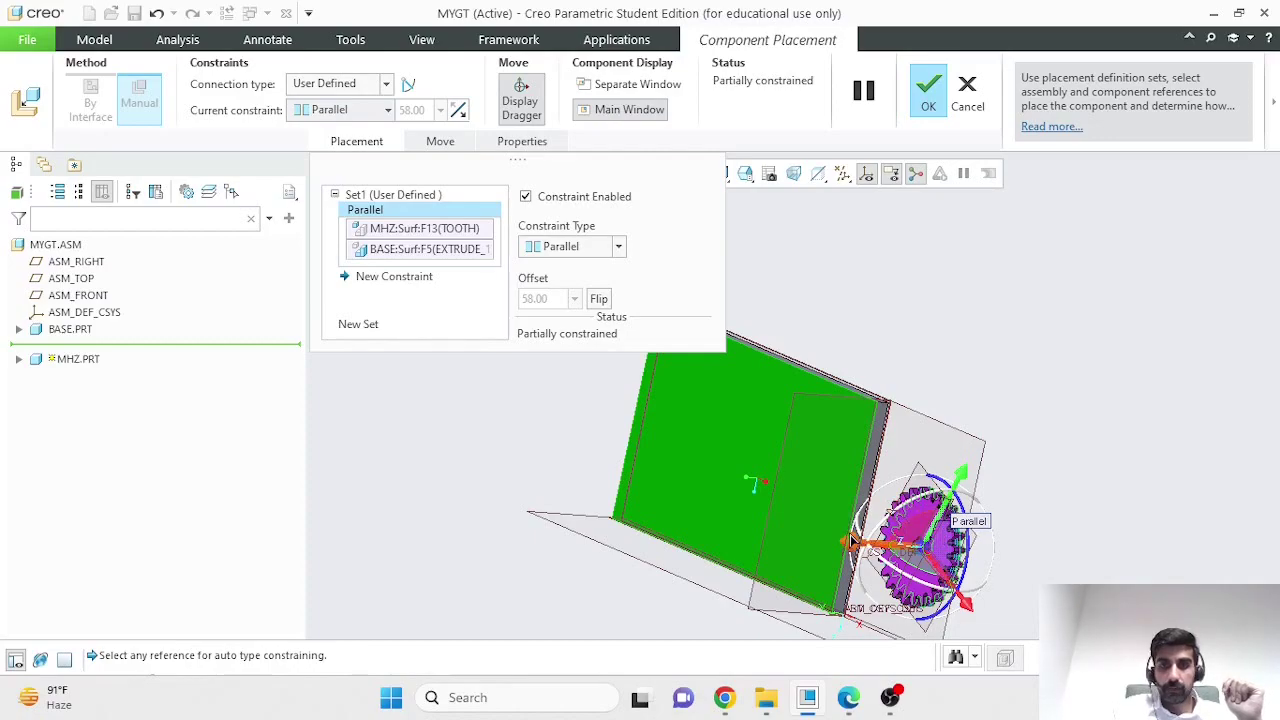
scroll(915, 517, up, 3)
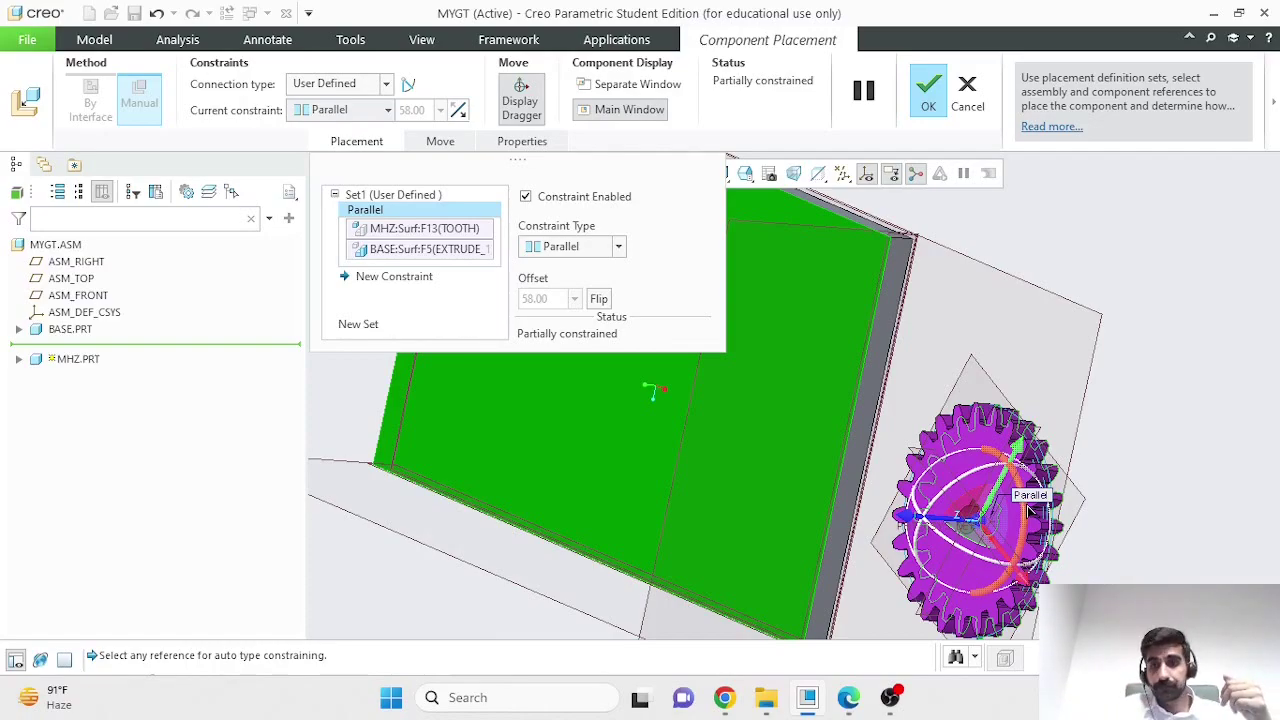
drag(1040, 560, 1133, 516)
middle_drag(1133, 516, 1090, 510)
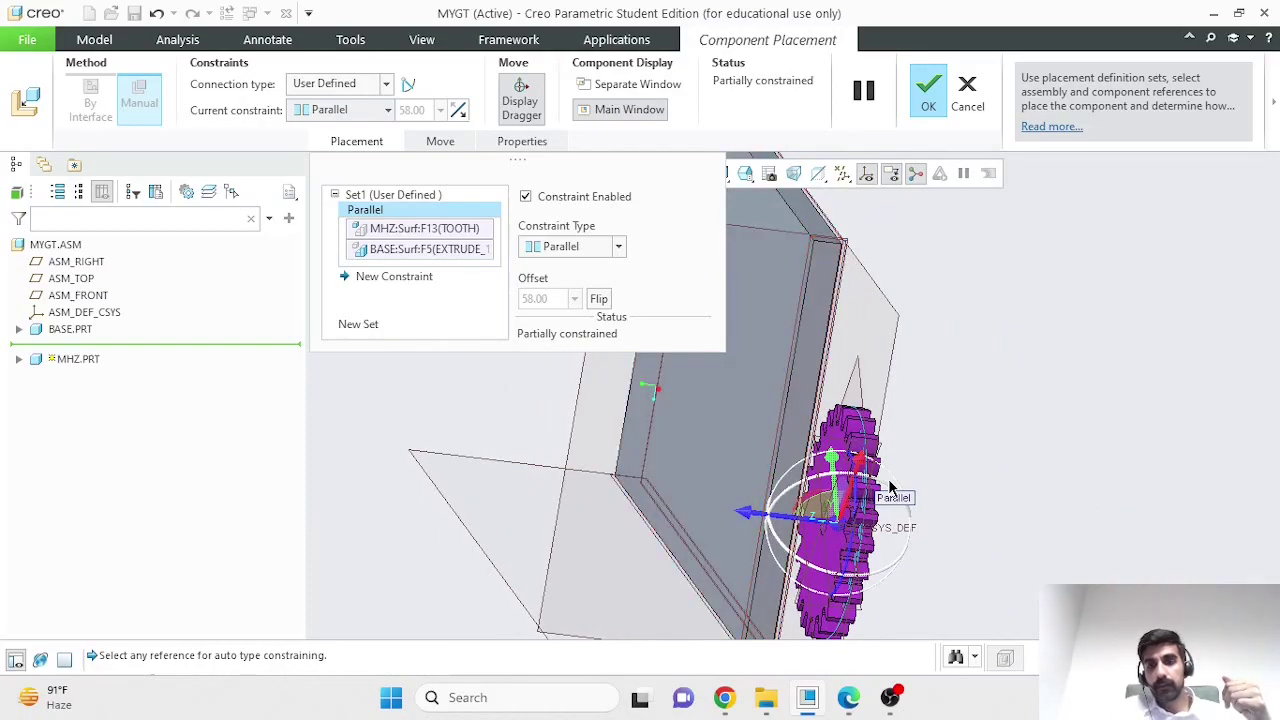
middle_drag(990, 550, 975, 537)
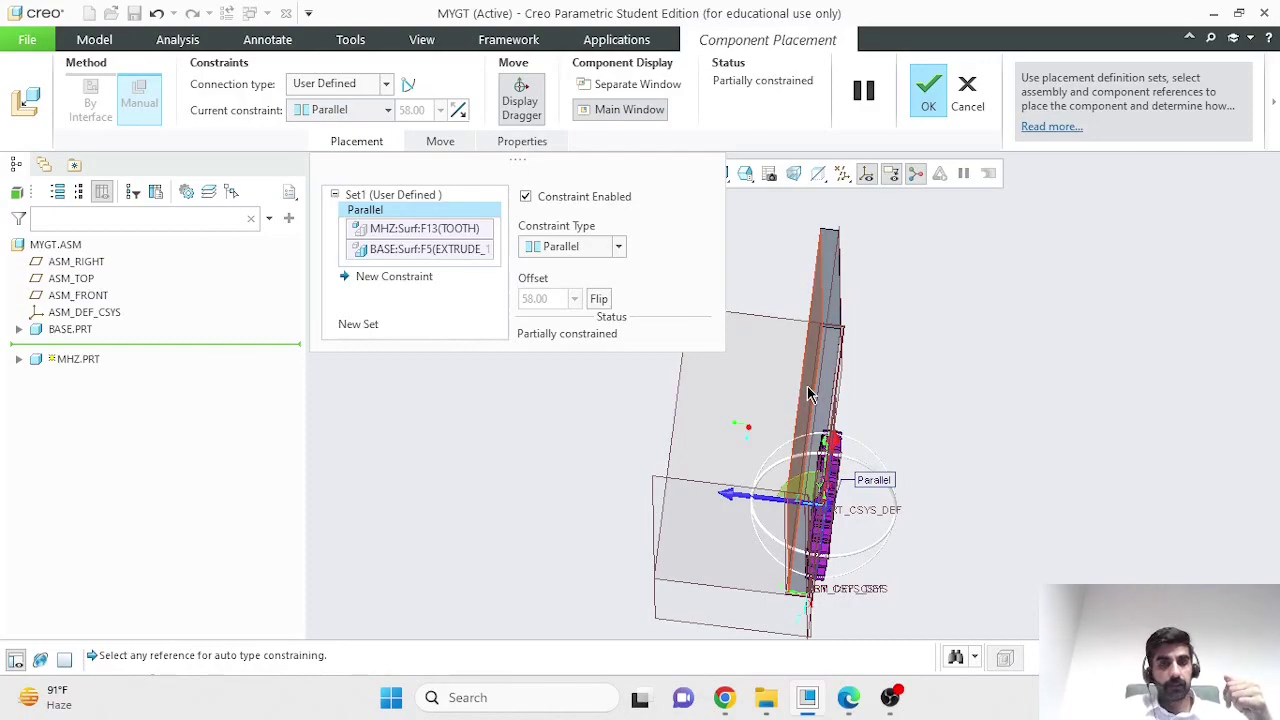
Change the constraint between the gear face and the base plate face to Distance with an offset of 10
click(614, 248)
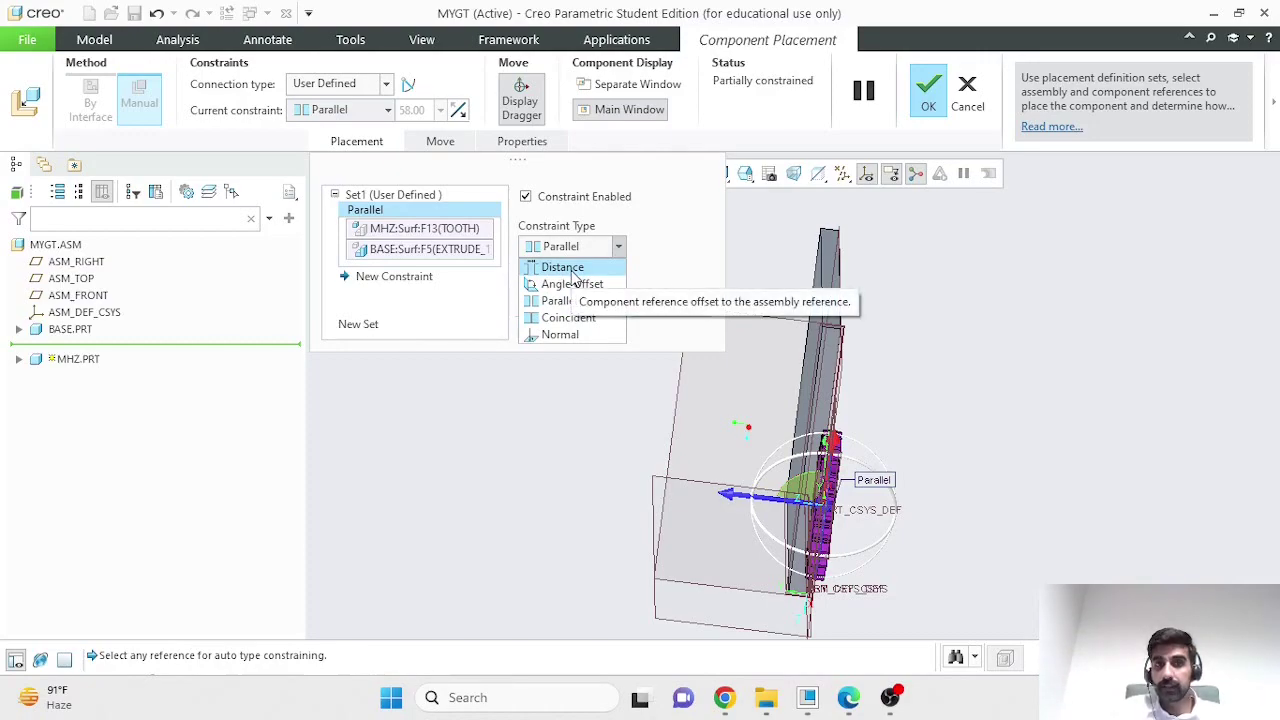
click(572, 270)
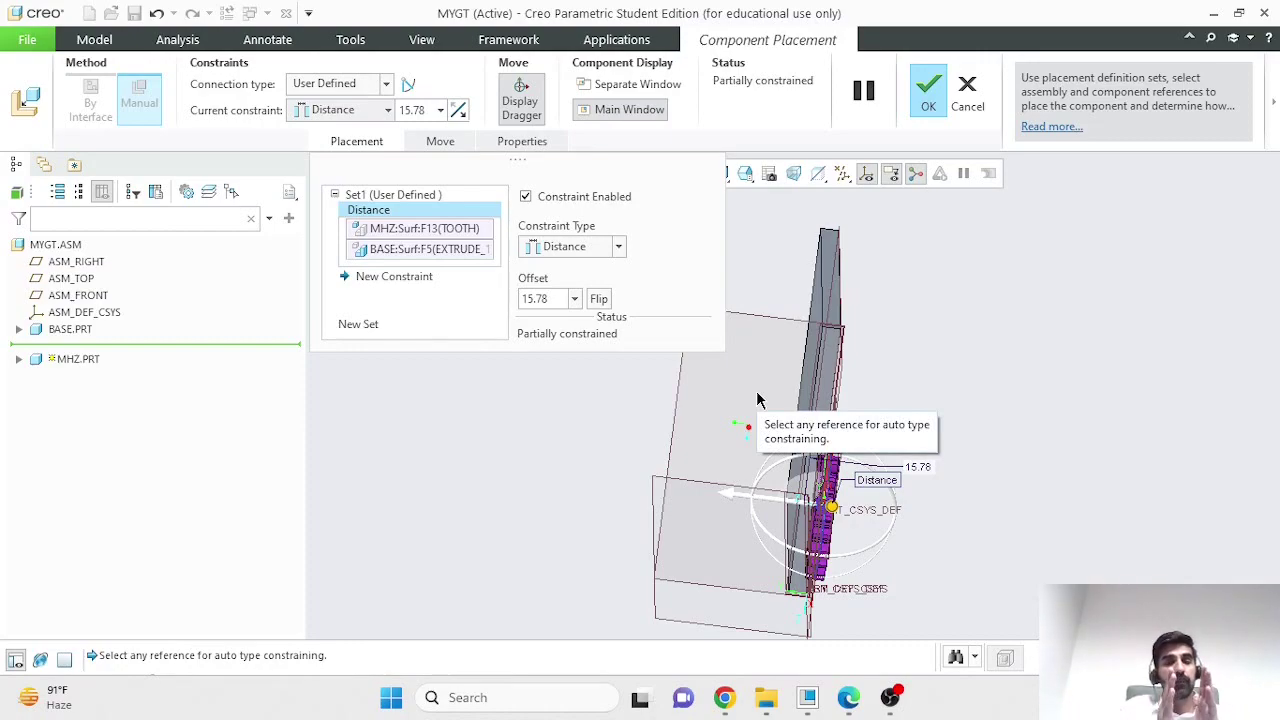
click(561, 297)
text(10)
key(Return)
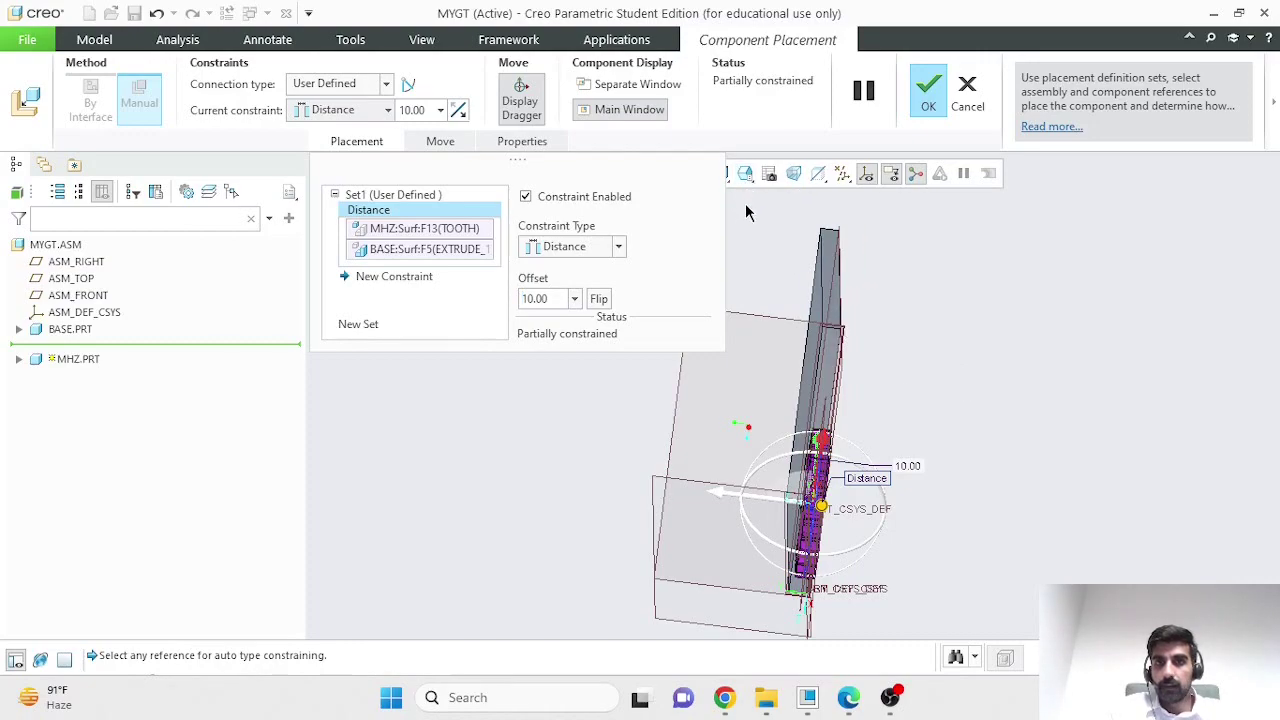
Flip the gear's Distance constraint so the gear faces the opposite way relative to the base plate
click(730, 174)
click(746, 174)
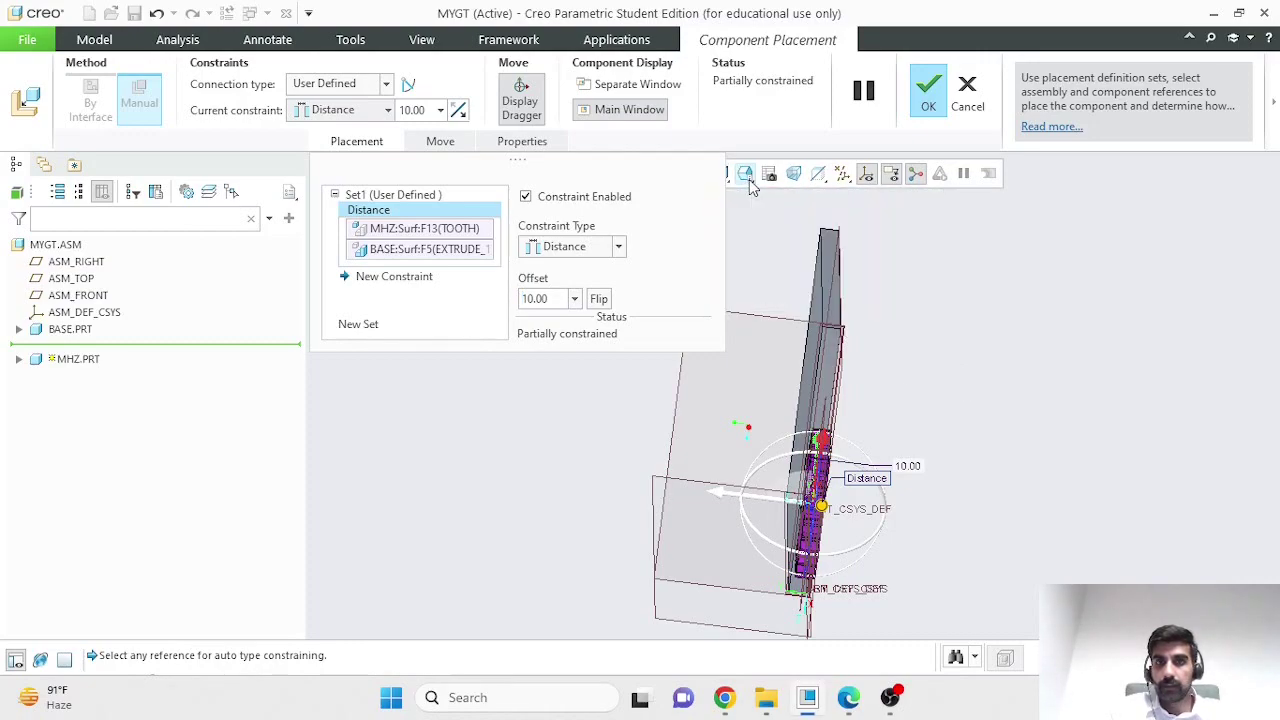
click(746, 174)
click(790, 368)
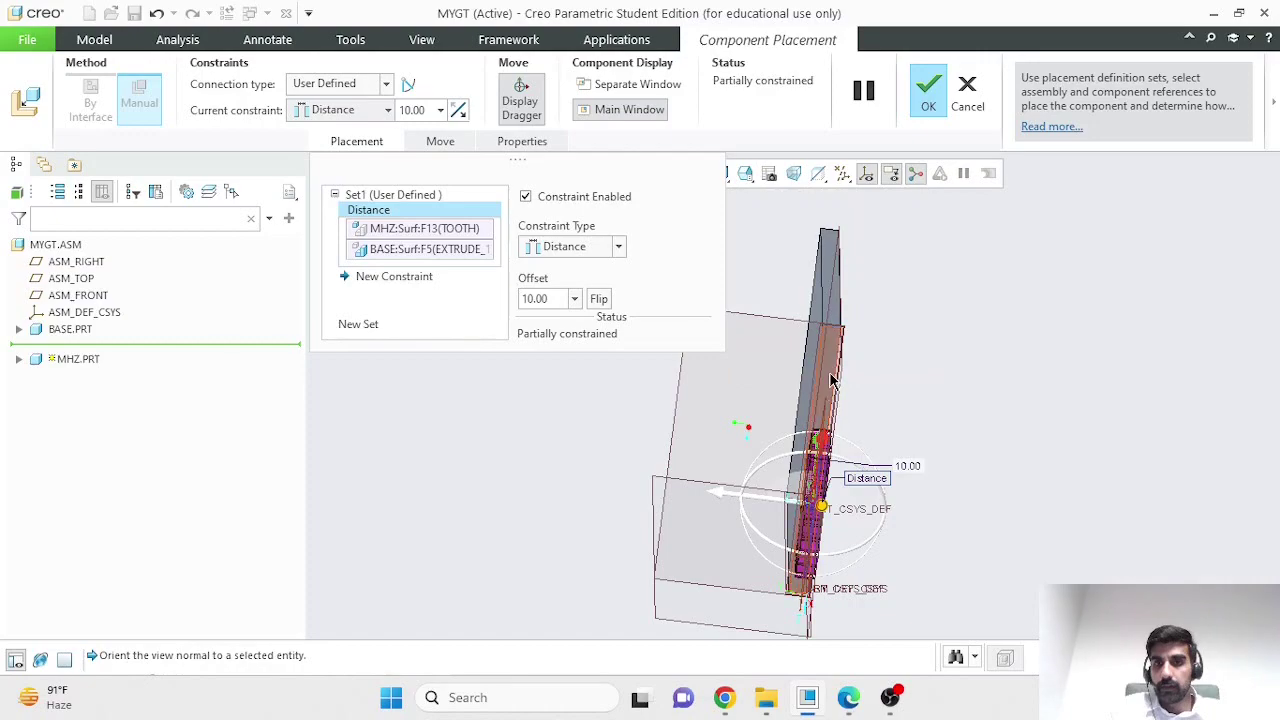
click(784, 473)
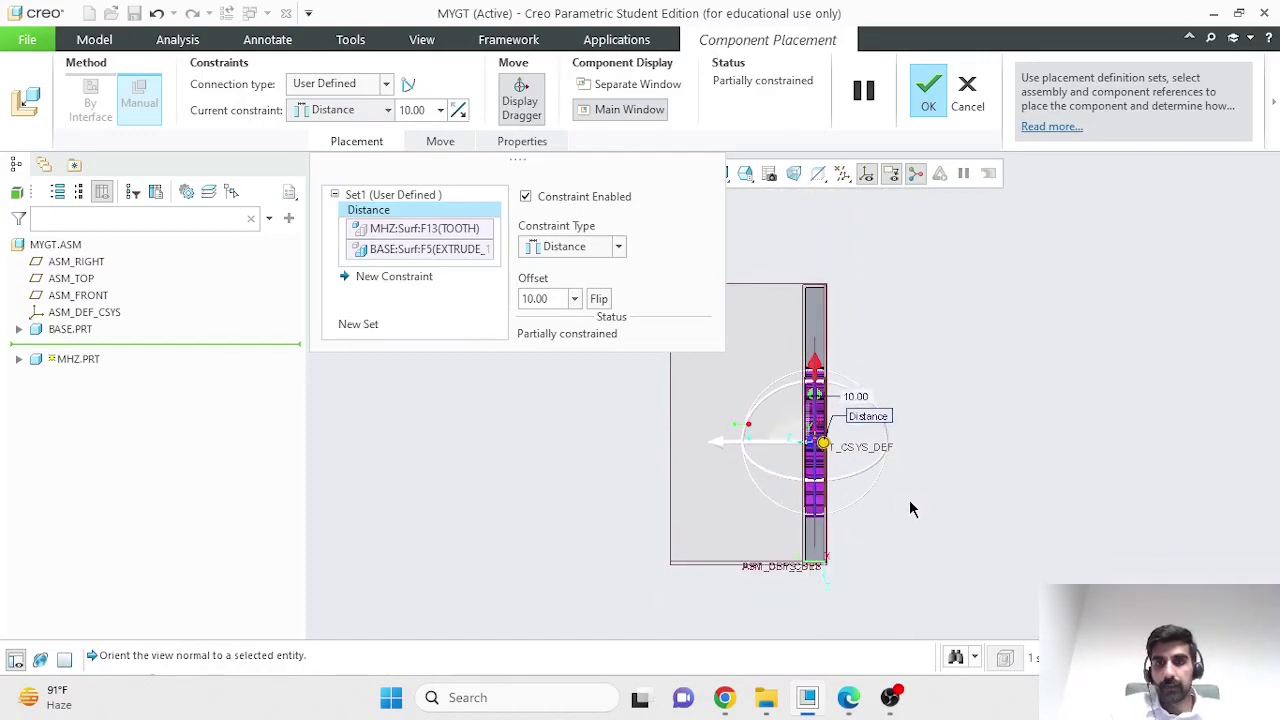
key(ctrl+d)
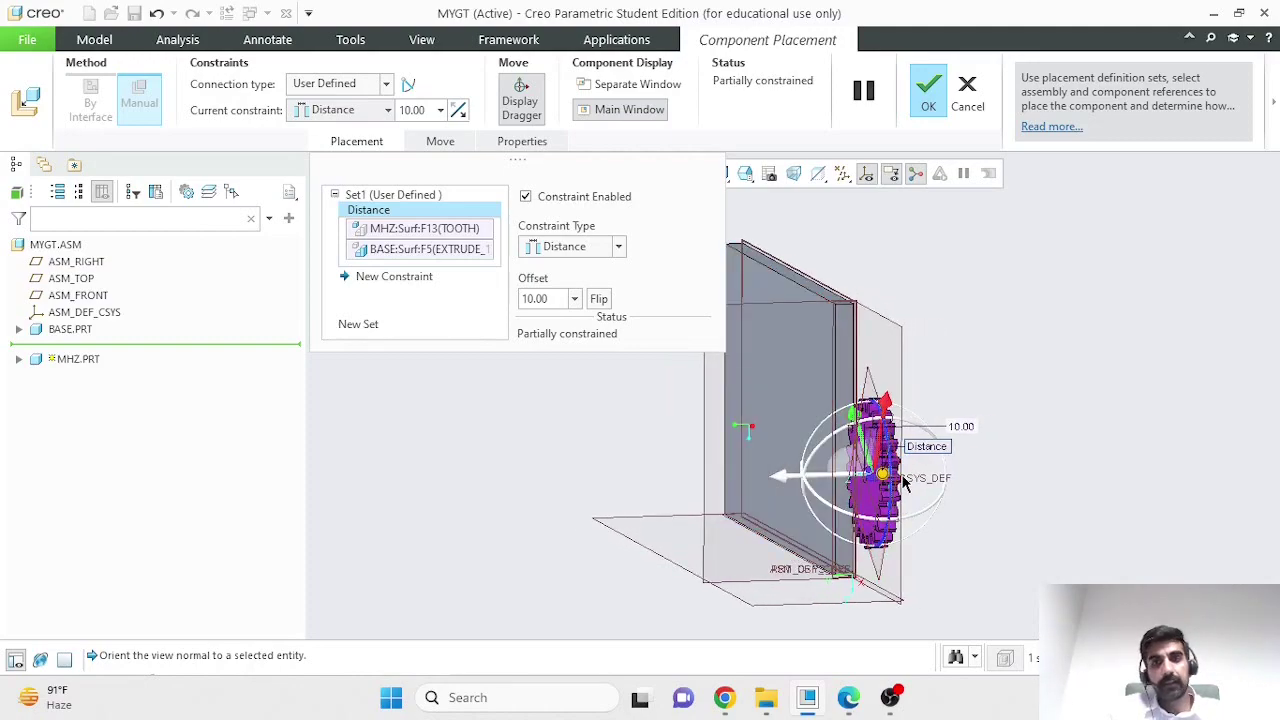
middle_drag(934, 512, 923, 500)
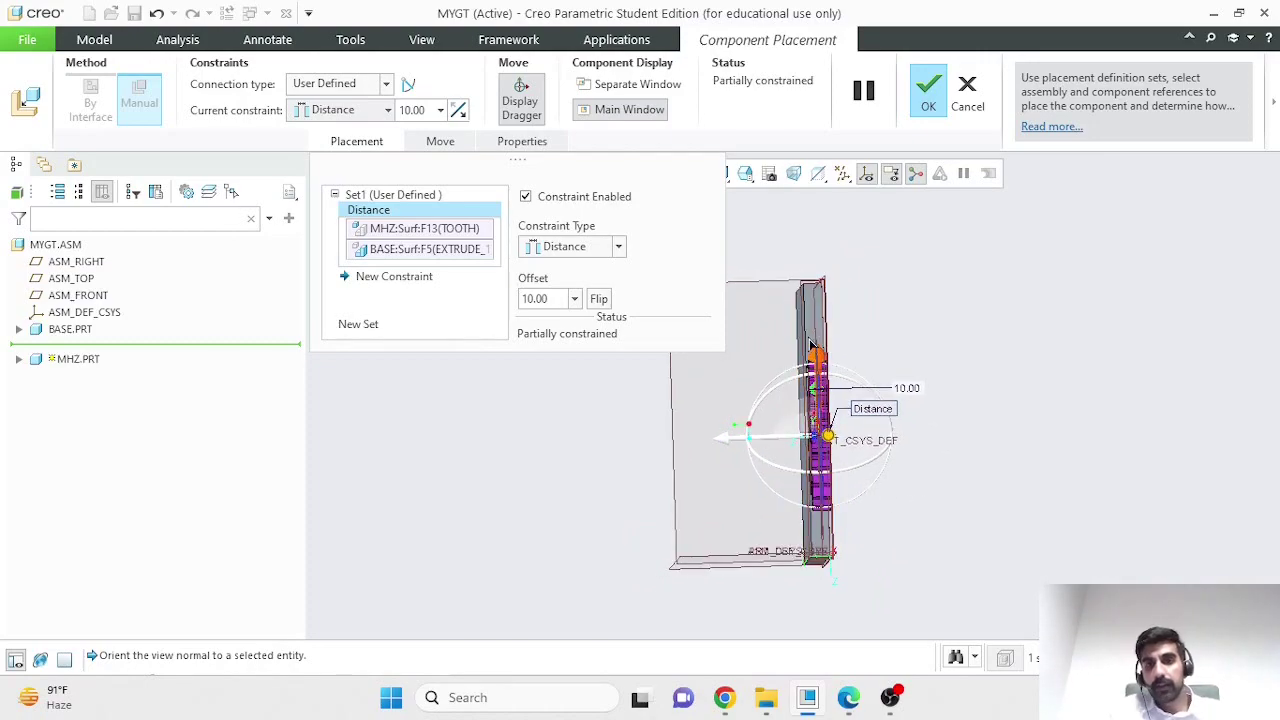
click(598, 299)
mouse_move(998, 424)
middle_down()
mouse_move(983, 429)
mouse_move(994, 429)
middle_up()
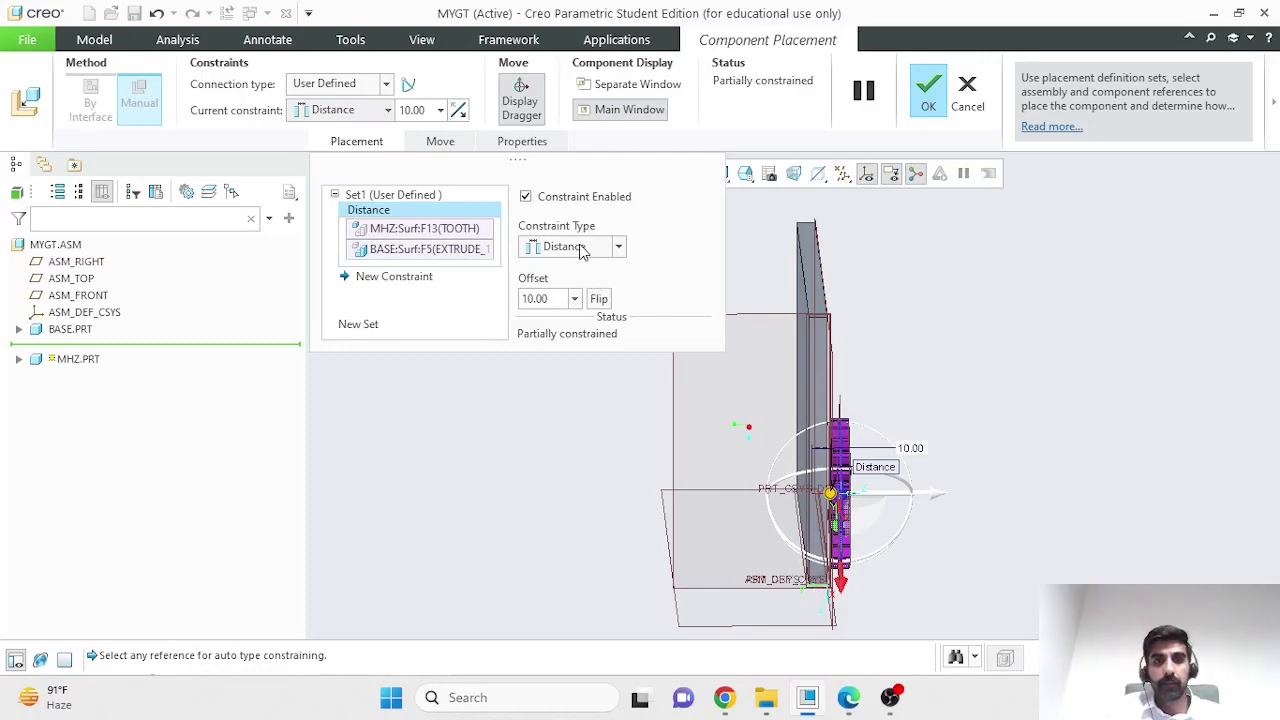
Move the gear clear of the base plate by setting its Distance constraint offset to 20
click(746, 174)
click(778, 372)
click(818, 470)
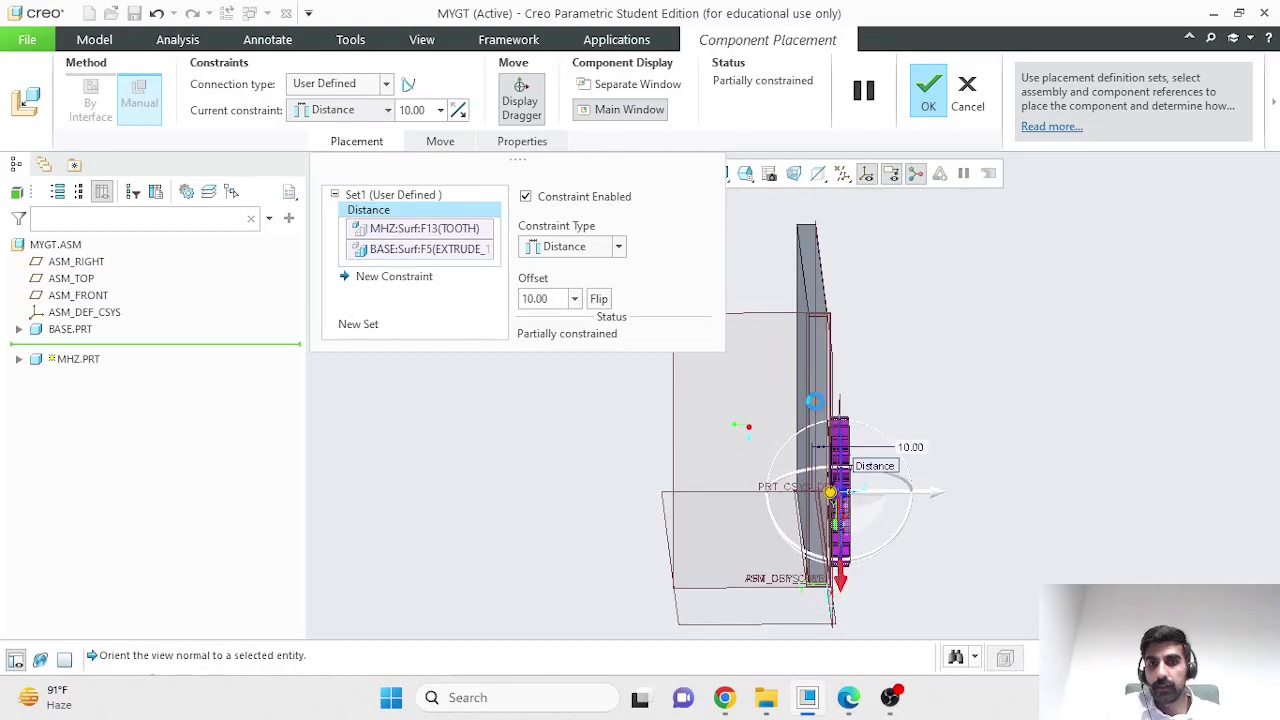
scroll(890, 460, down, 1)
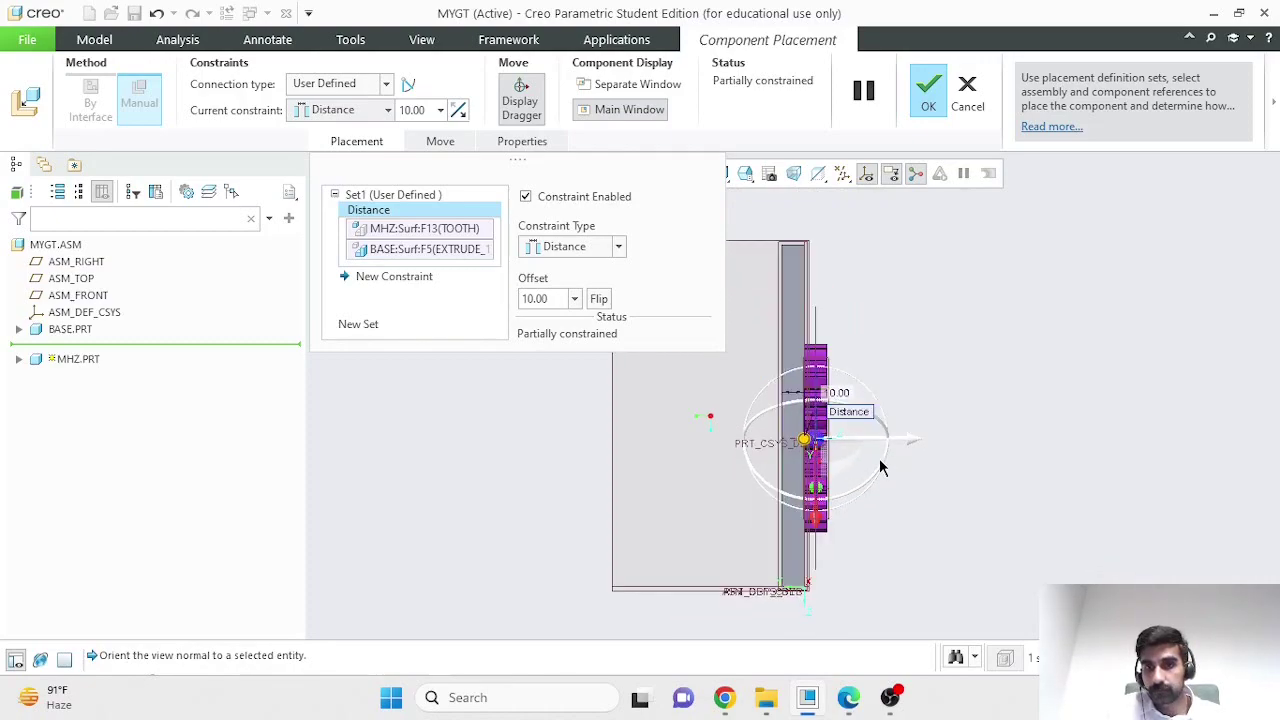
drag(808, 444, 820, 450)
double_click(553, 299)
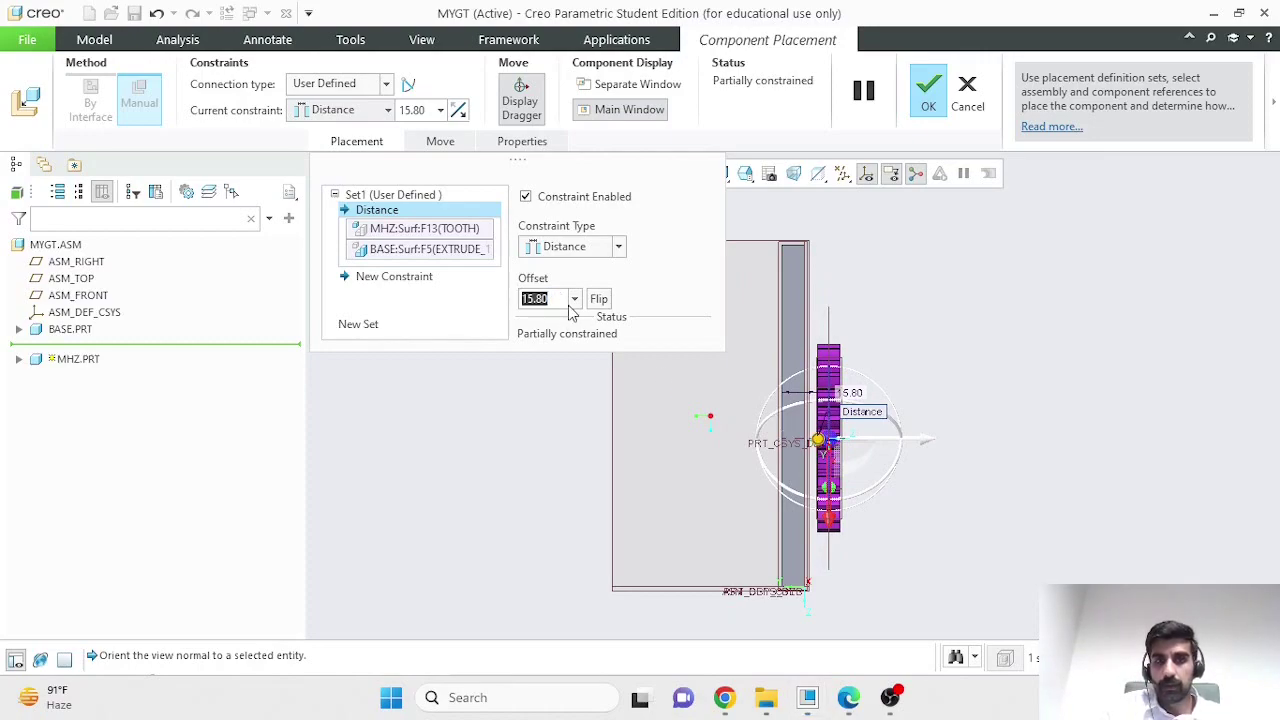
text(20)
key(Return)
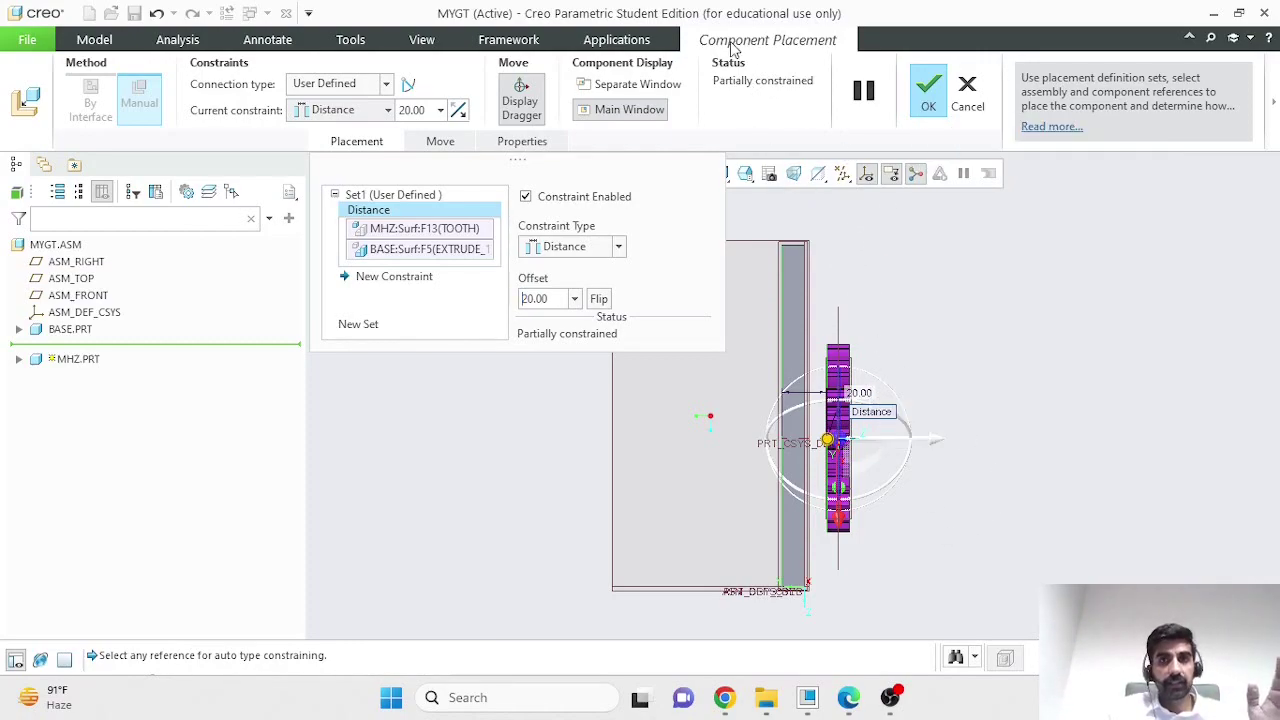
Slide and turn the partially constrained gear in front of the base plate's large face, leaving it over the plate's upper corner
middle_drag(987, 579, 866, 583)
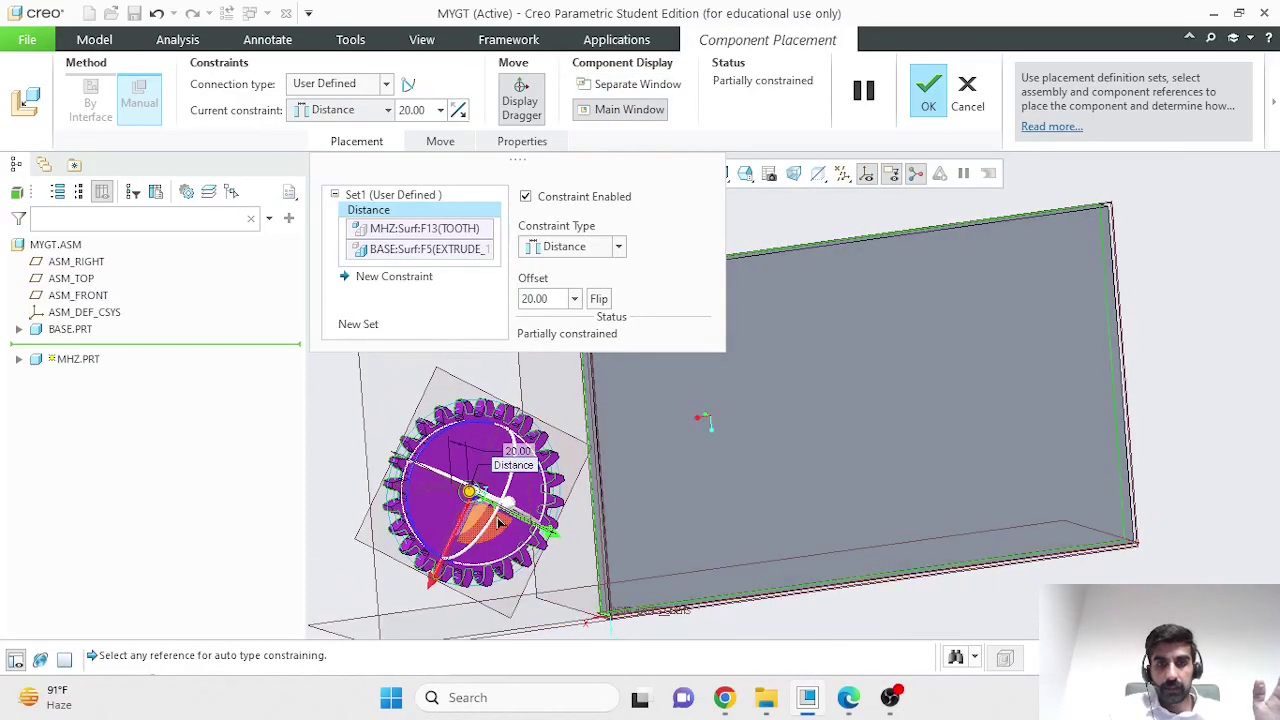
ctrl+alt+right_drag(863, 574, 713, 540)
ctrl+alt+middle_drag(713, 540, 622, 612)
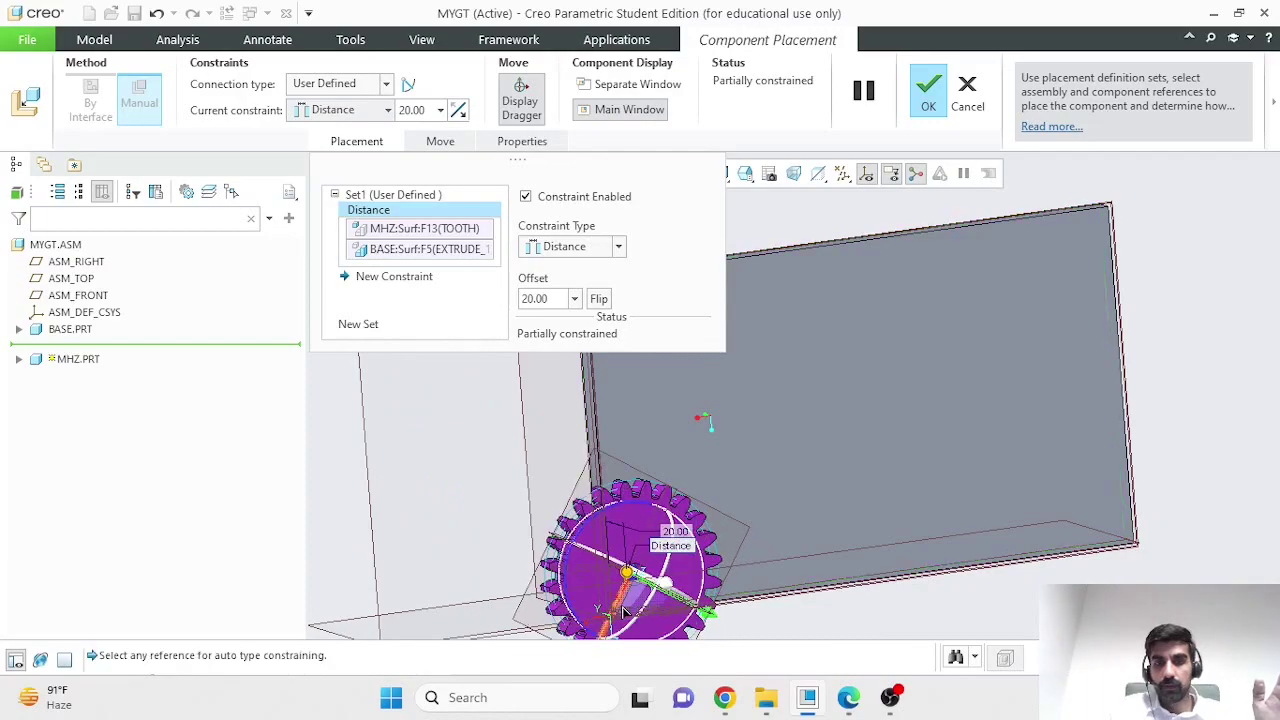
ctrl+alt+right_drag(619, 605, 855, 407)
ctrl+alt+middle_drag(855, 407, 778, 392)
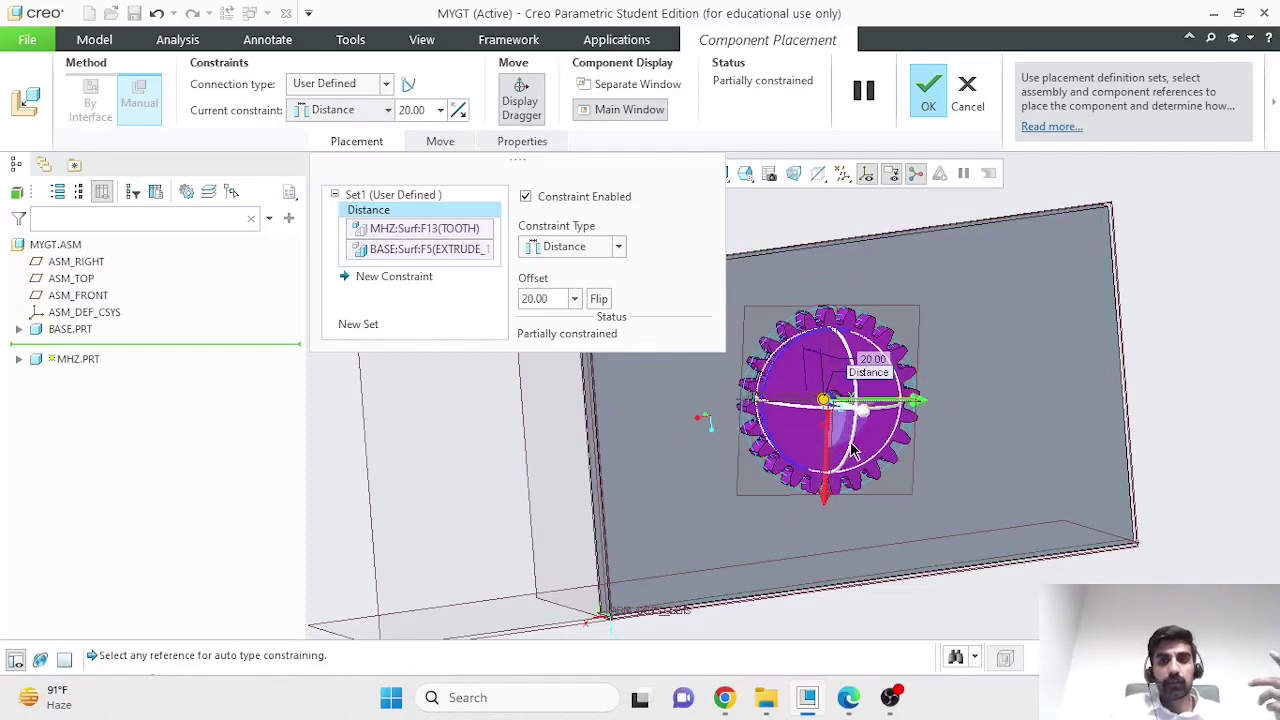
drag(830, 455, 843, 350)
drag(913, 300, 1127, 300)
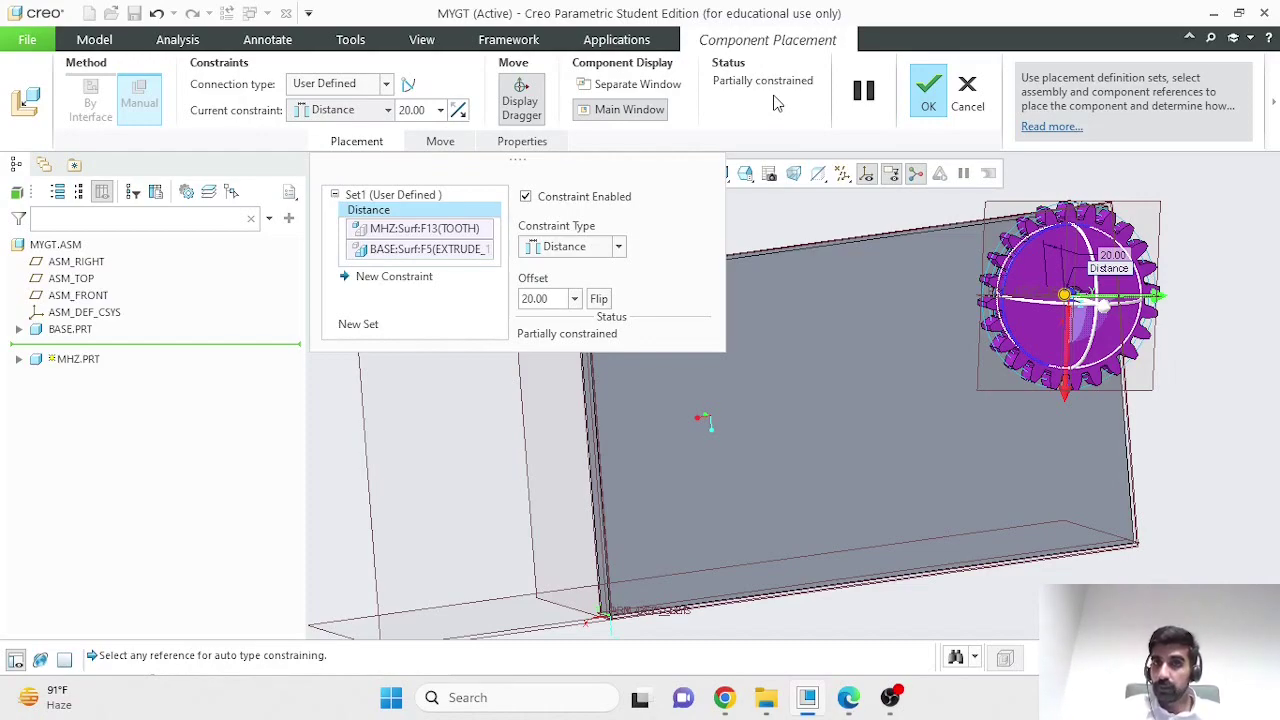
Accept the partially constrained placement of MHZ.prt
click(930, 105)
scroll(922, 223, down, 3)
middle_drag(922, 223, 937, 446)
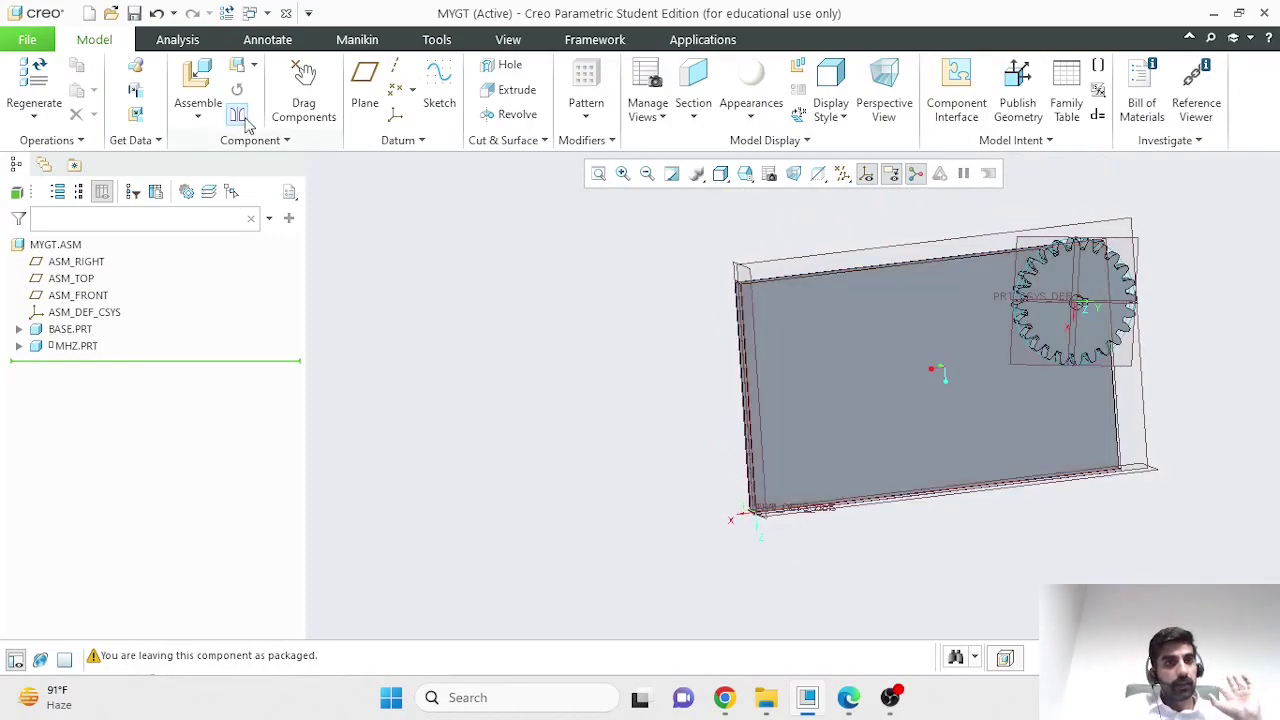
Use Drag Components to move the gear through its remaining free motion alongside the base plate
click(318, 89)
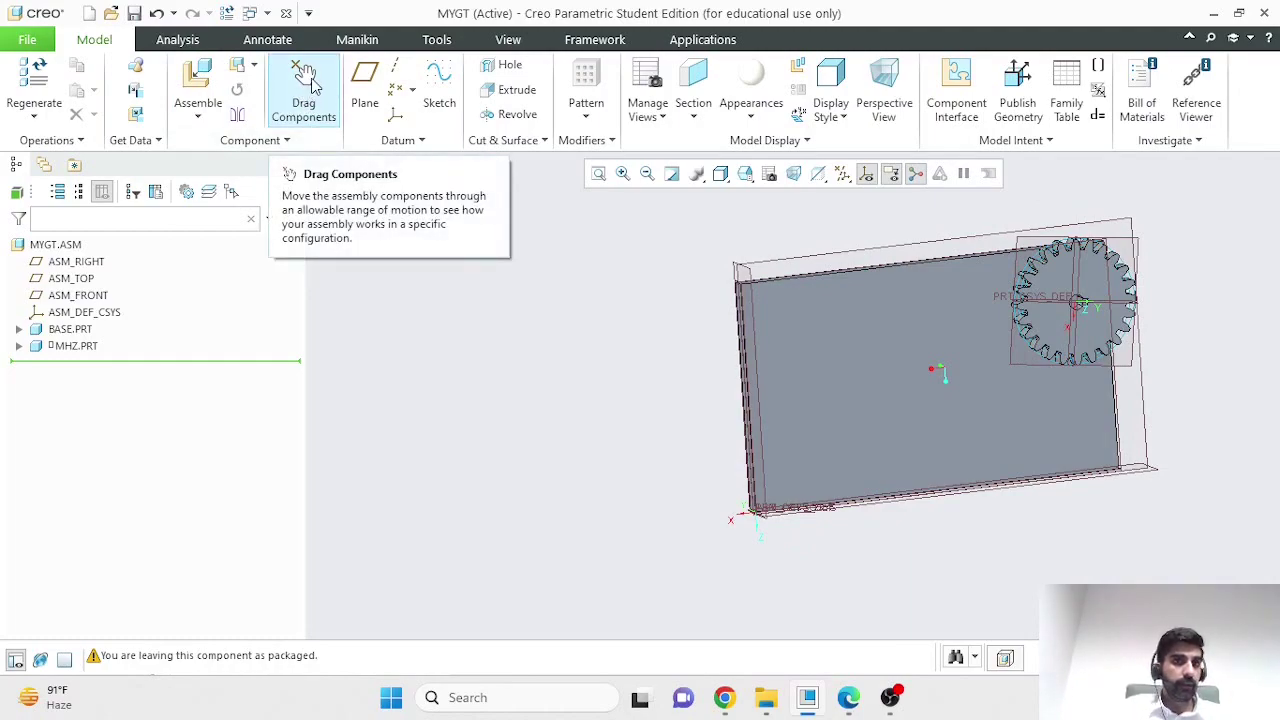
click(313, 88)
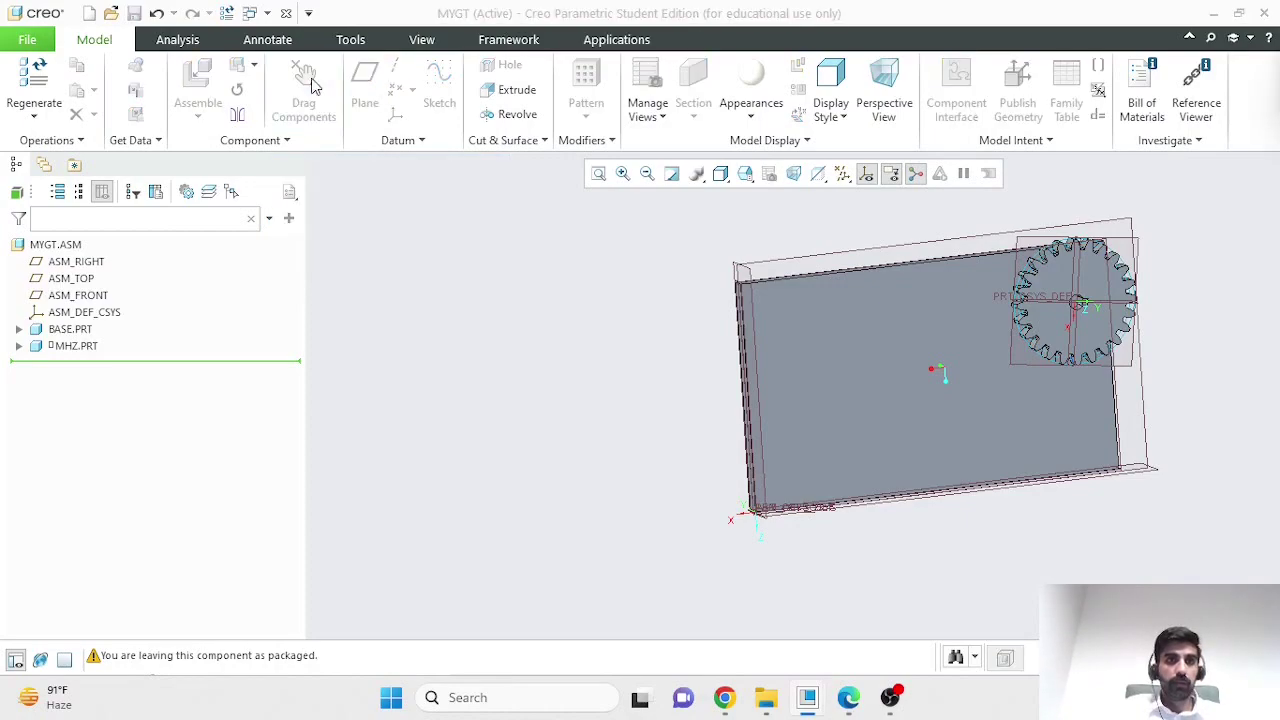
click(1070, 287)
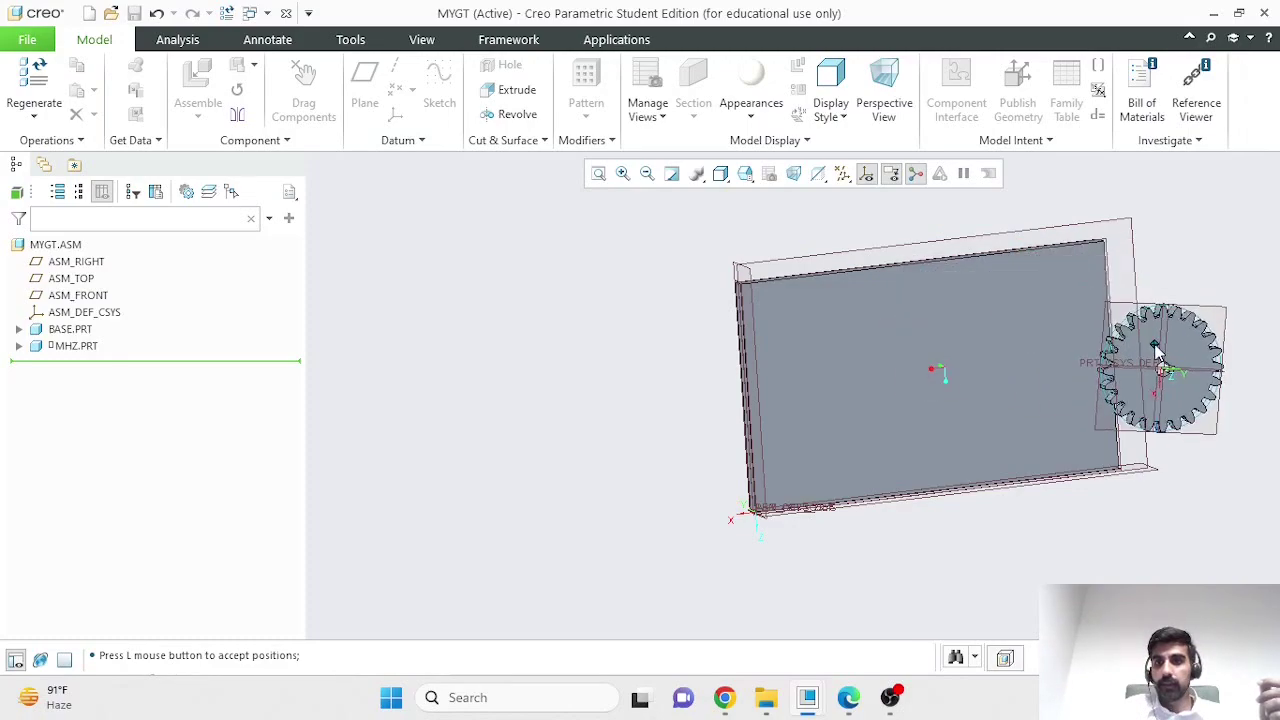
mouse_move(960, 350)
middle_down()
mouse_move(1040, 366)
mouse_move(1069, 394)
mouse_move(958, 350)
middle_up()
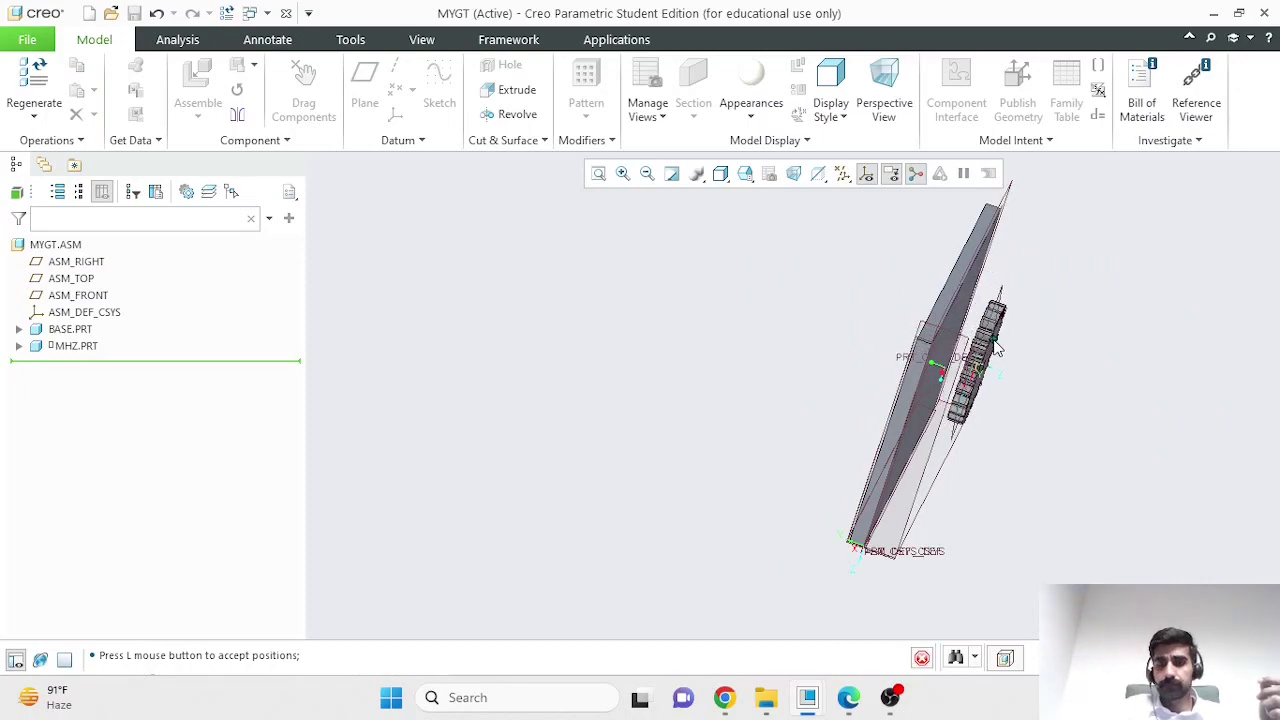
mouse_move(1040, 374)
middle_down()
mouse_move(1033, 392)
mouse_move(1015, 372)
middle_up()
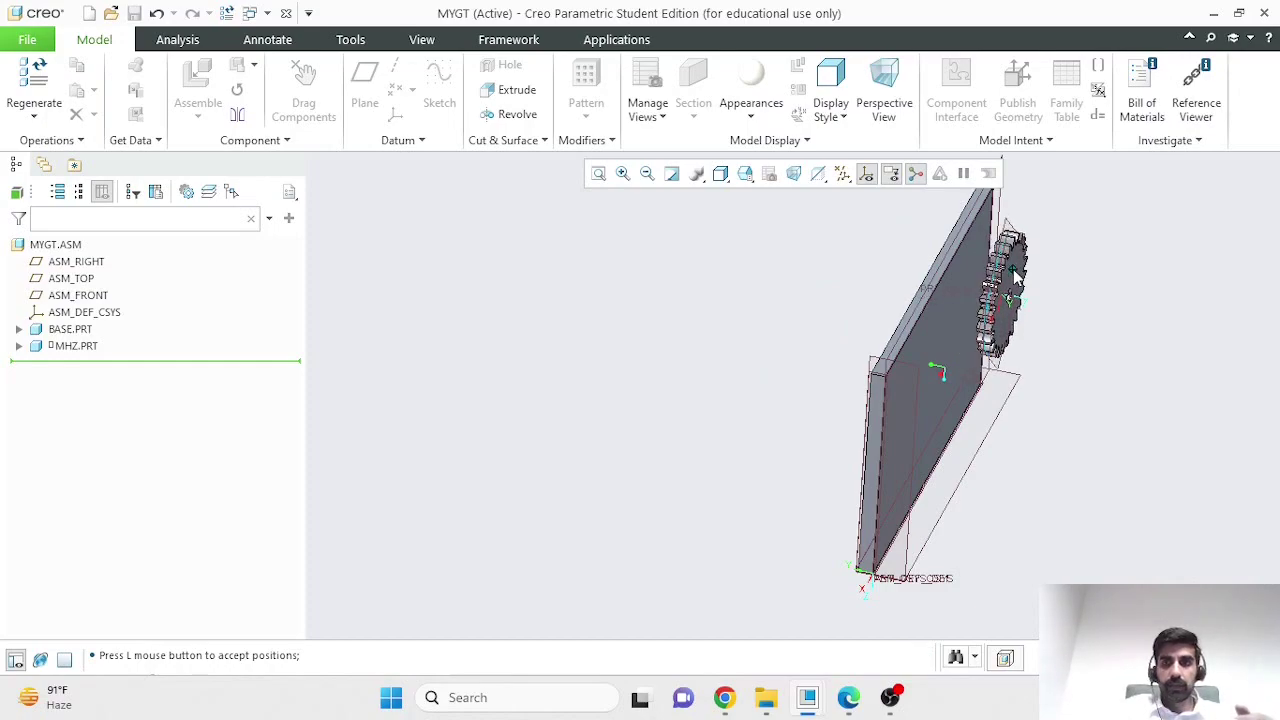
Drop the dragged gear beside the base plate and reopen the placement definition of MHZ.prt
click(75, 346)
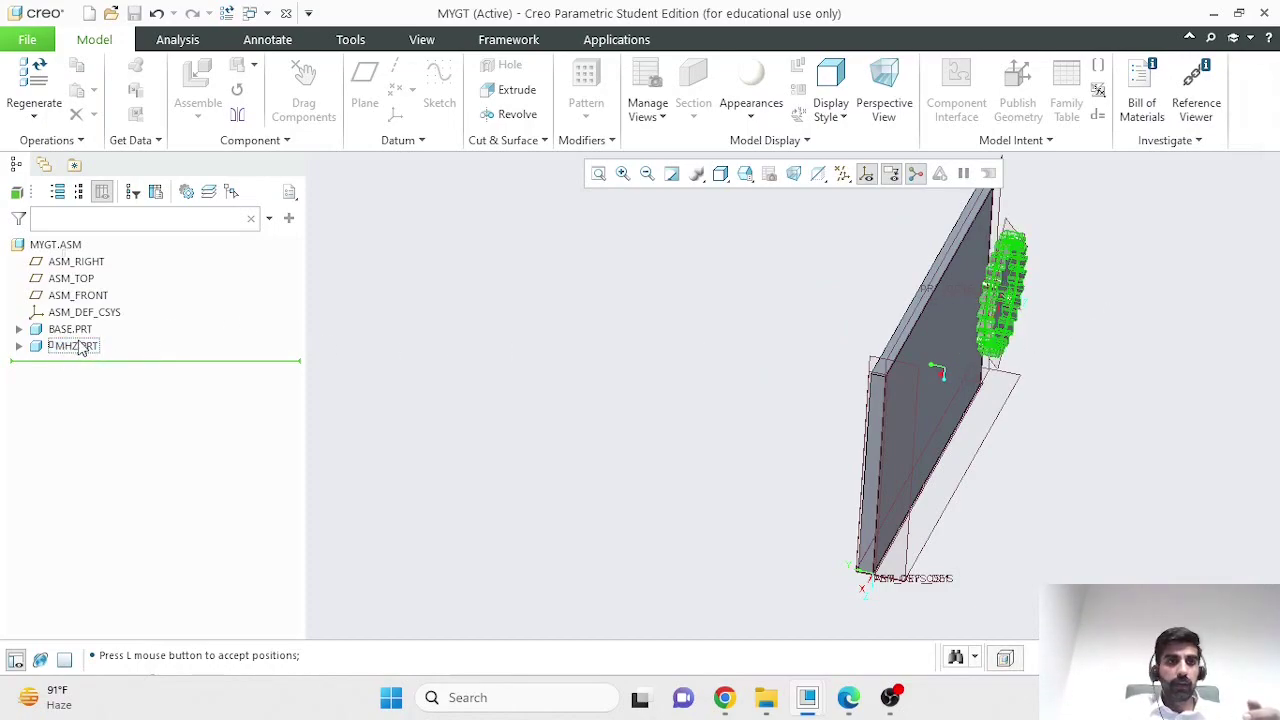
click(1045, 368)
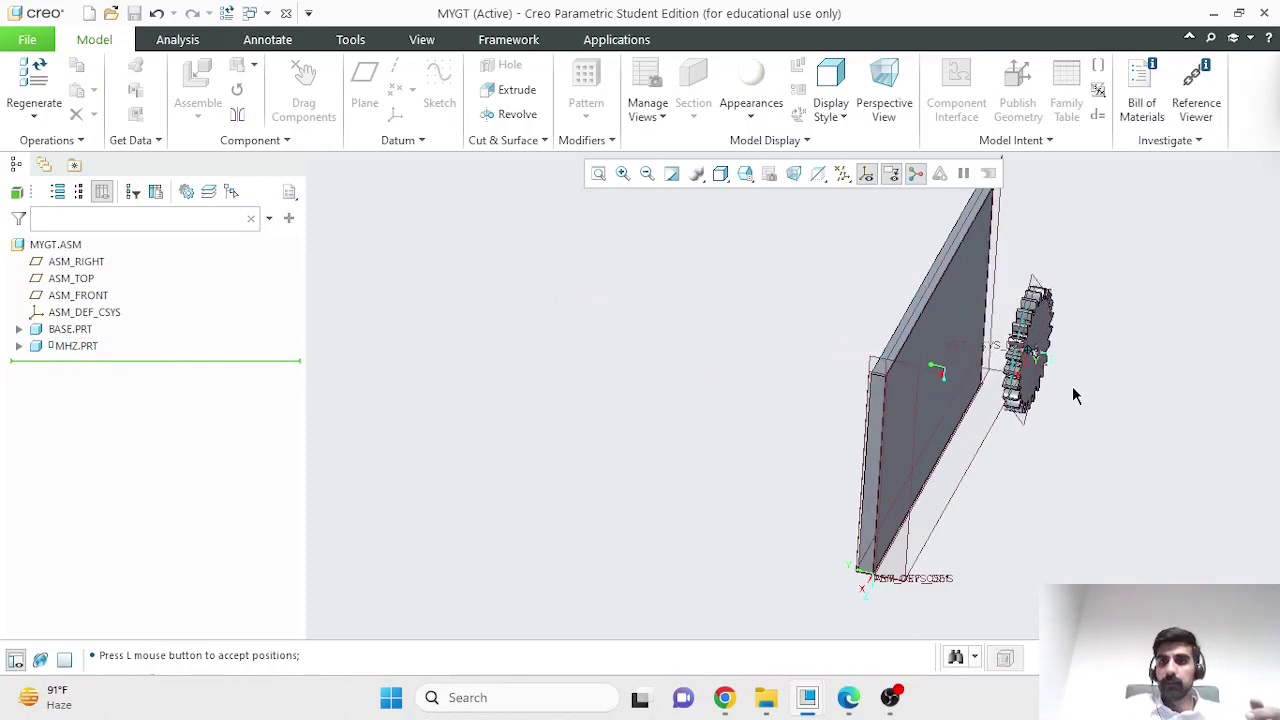
click(87, 347)
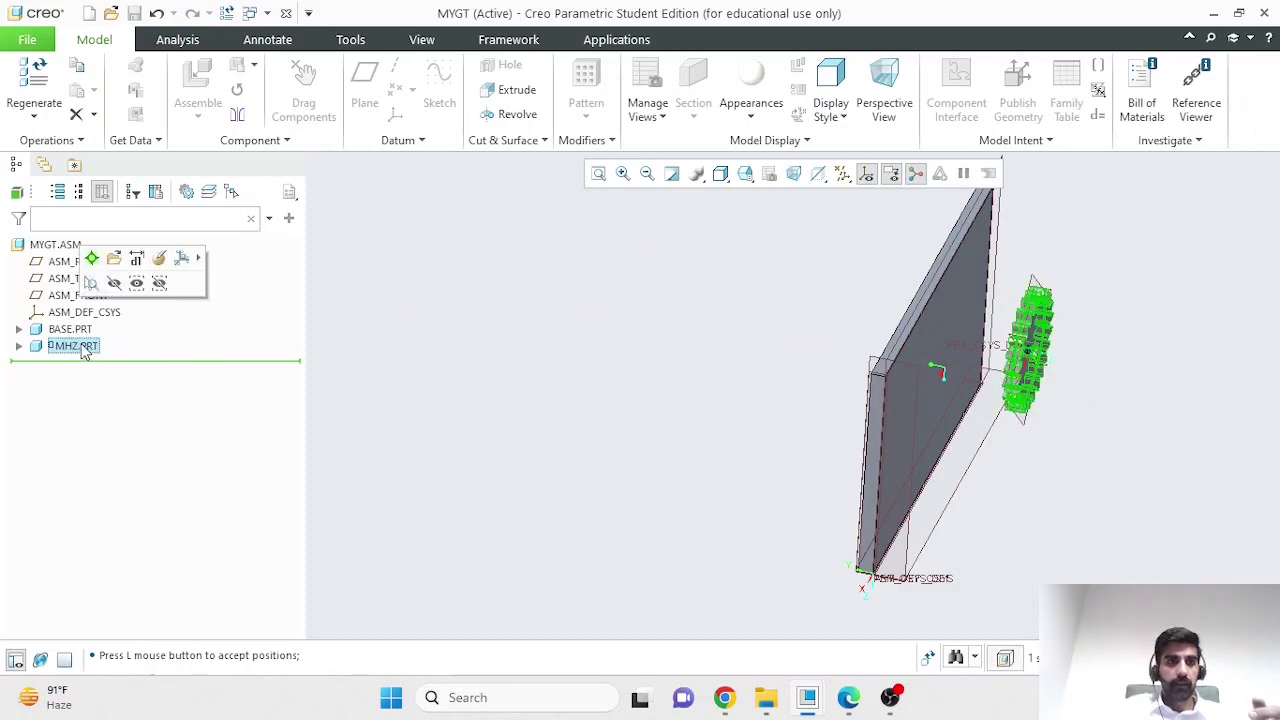
click(153, 261)
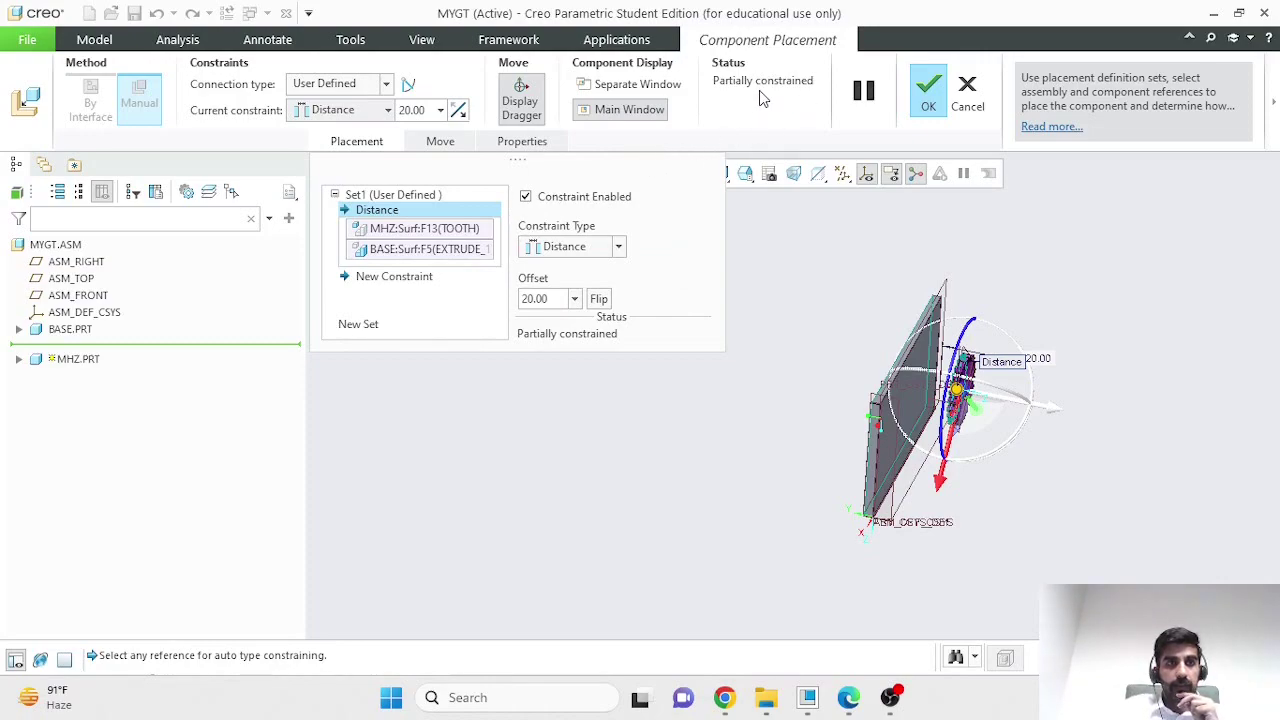
Accept the placement of MHZ.prt, then reopen its placement definition to review the Distance constraint and accept it
click(935, 92)
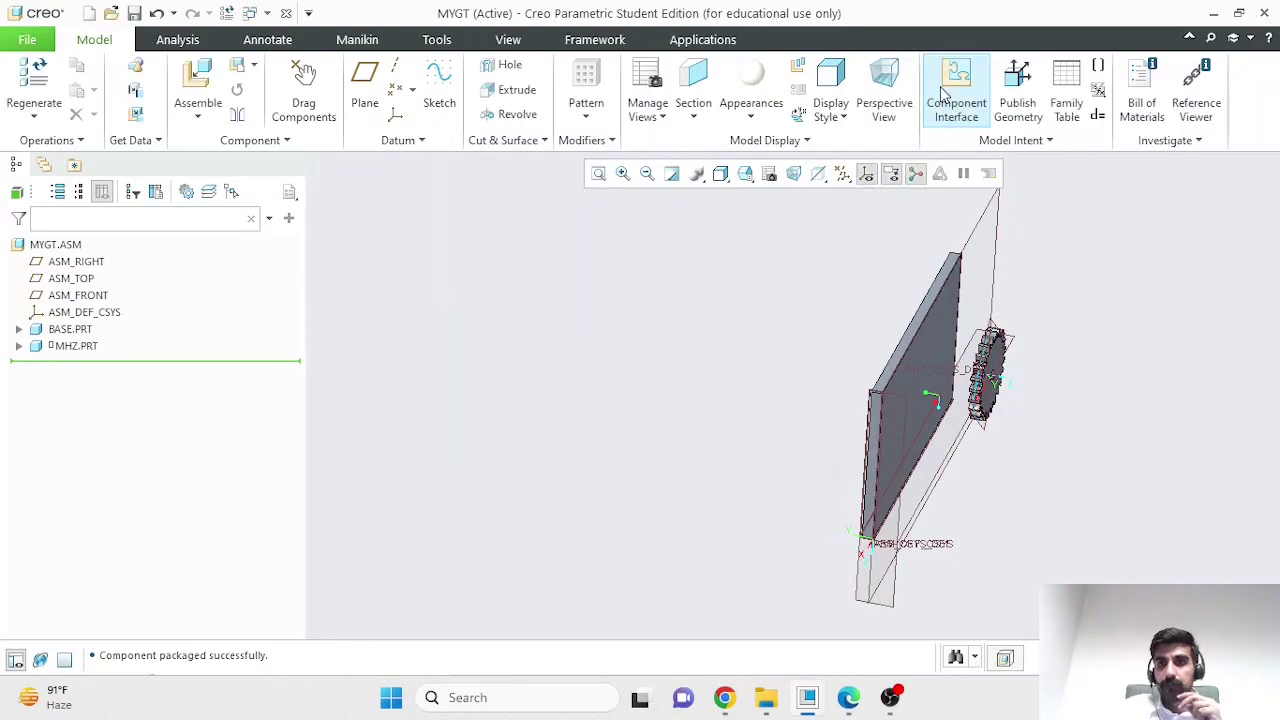
click(68, 345)
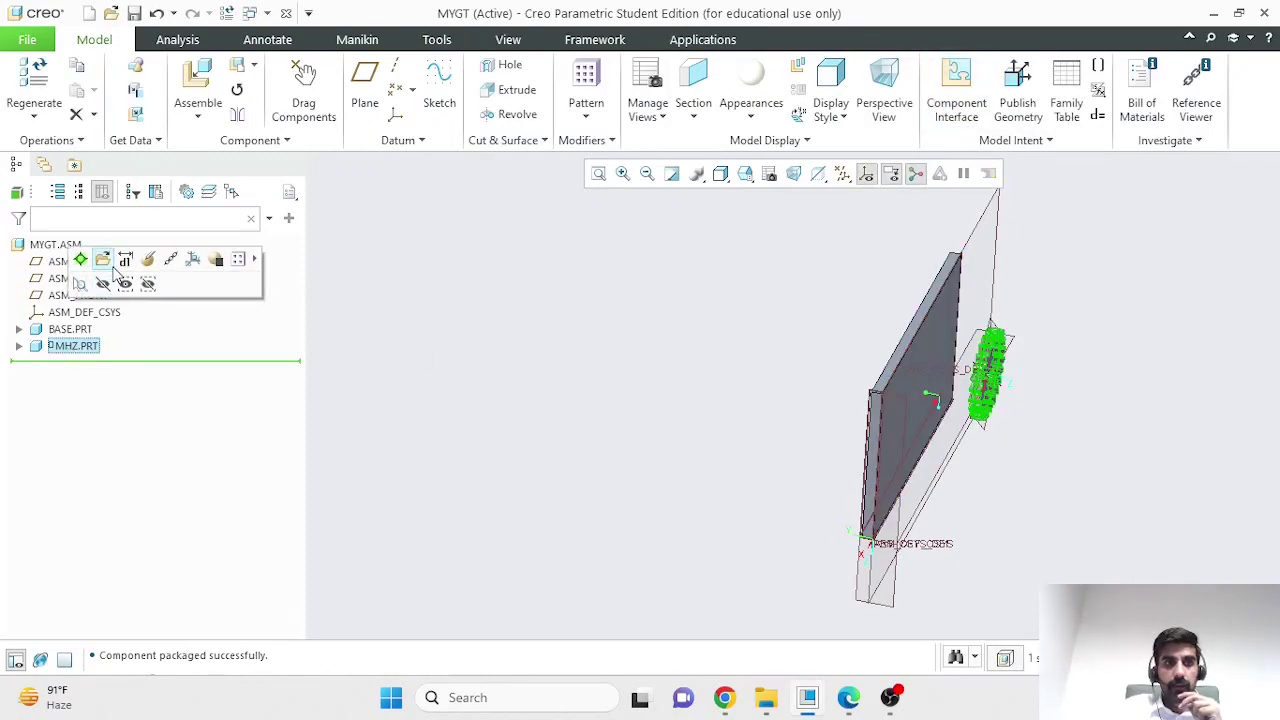
click(150, 260)
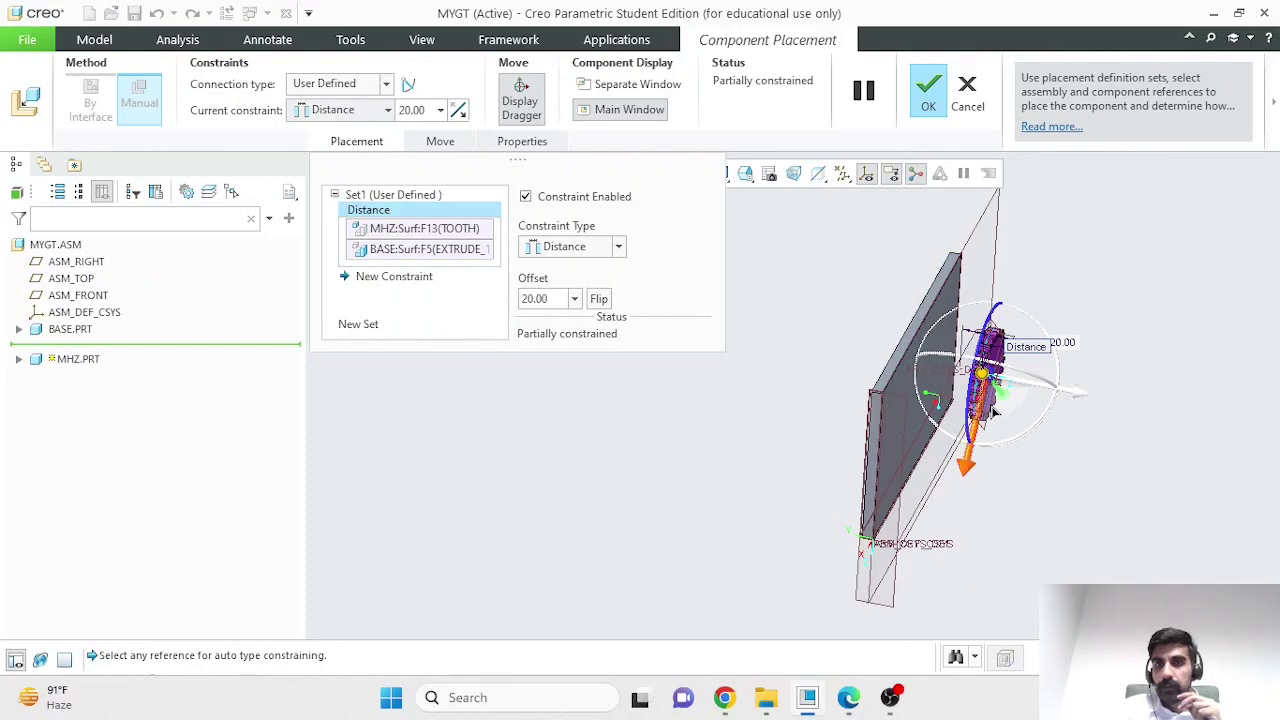
click(927, 86)
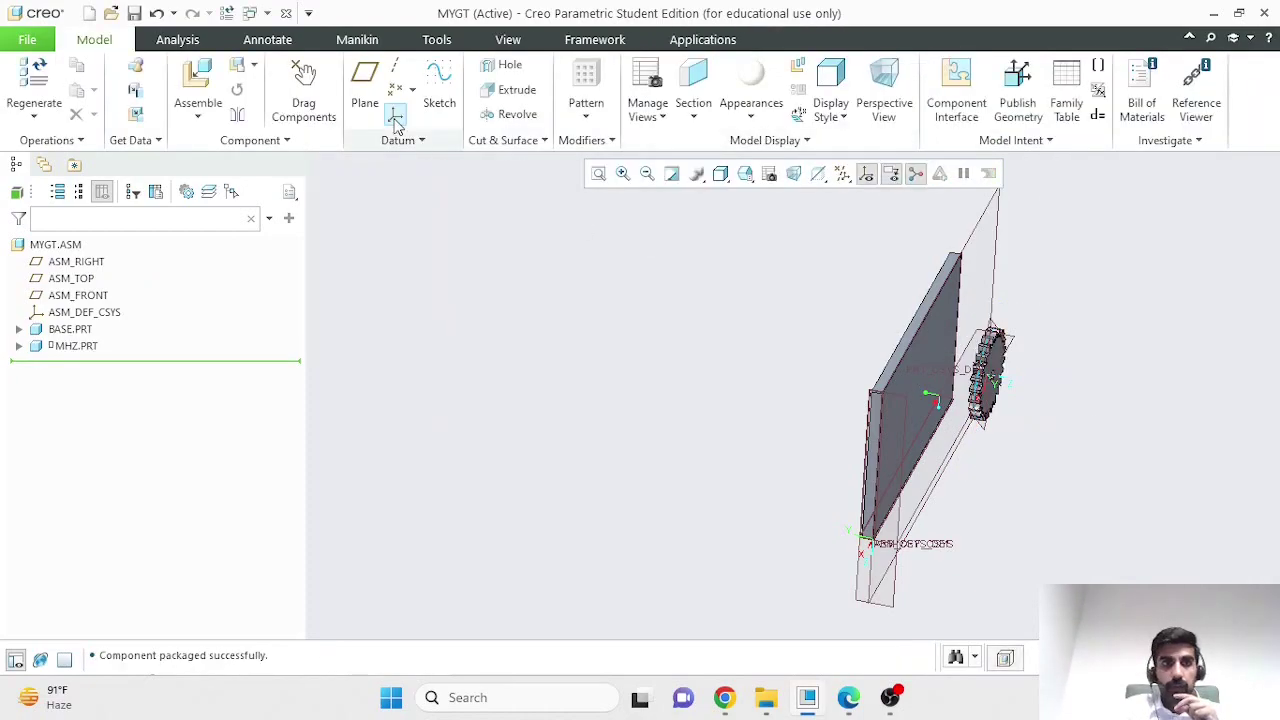
Use Drag Components to slide the MHZ gear away from its spot beside the base plate, past the plate's far edge
click(302, 100)
click(995, 367)
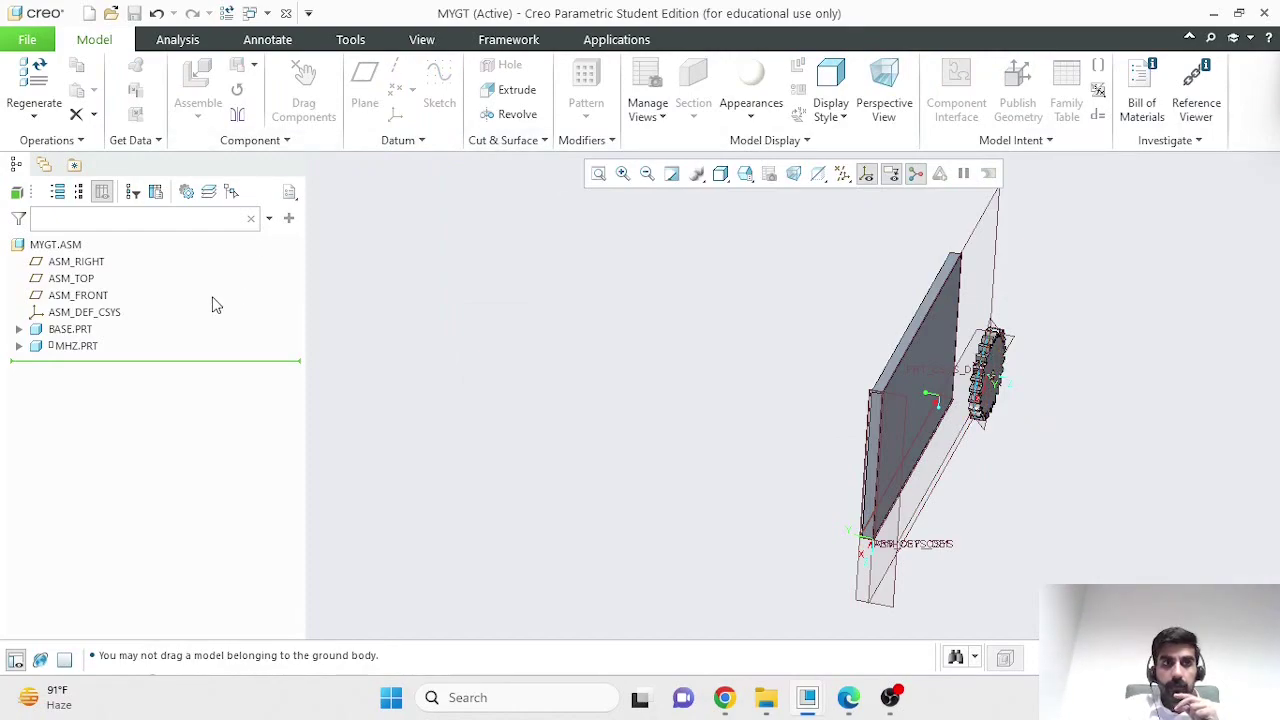
click(70, 350)
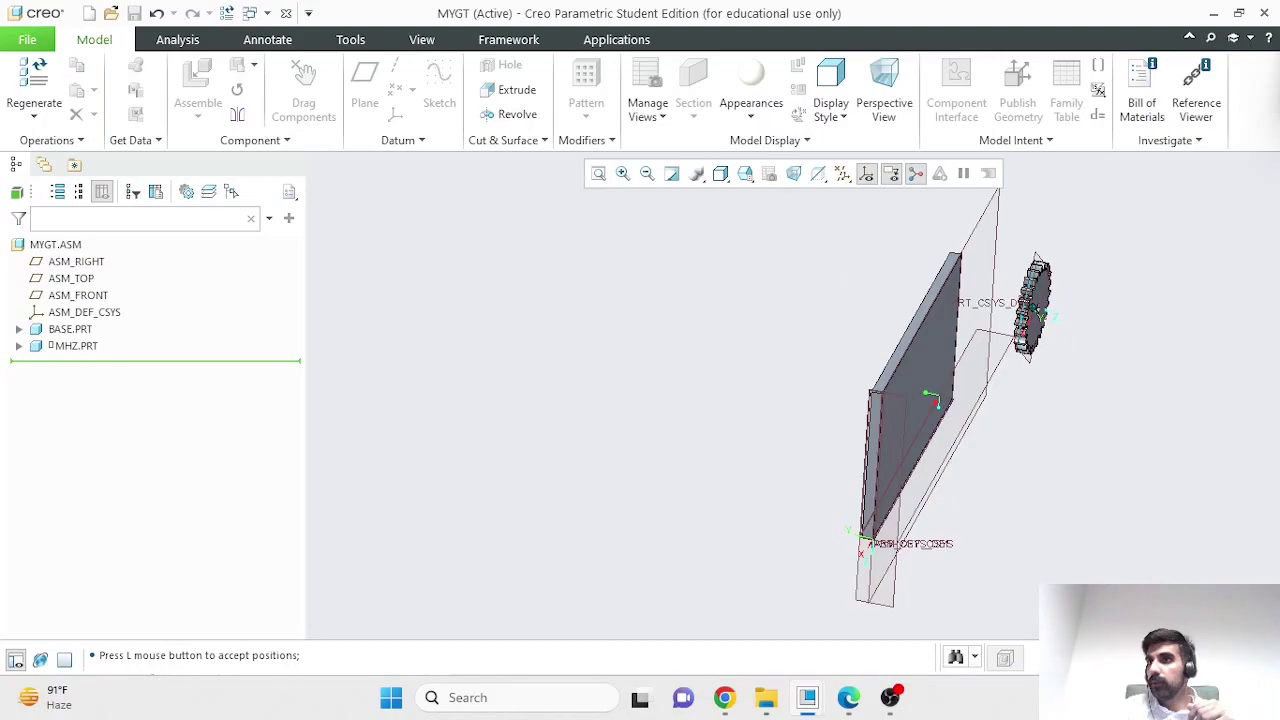
Select the ASM_FRONT datum plane and orient the view normal to it
middle_drag(935, 465, 1009, 500)
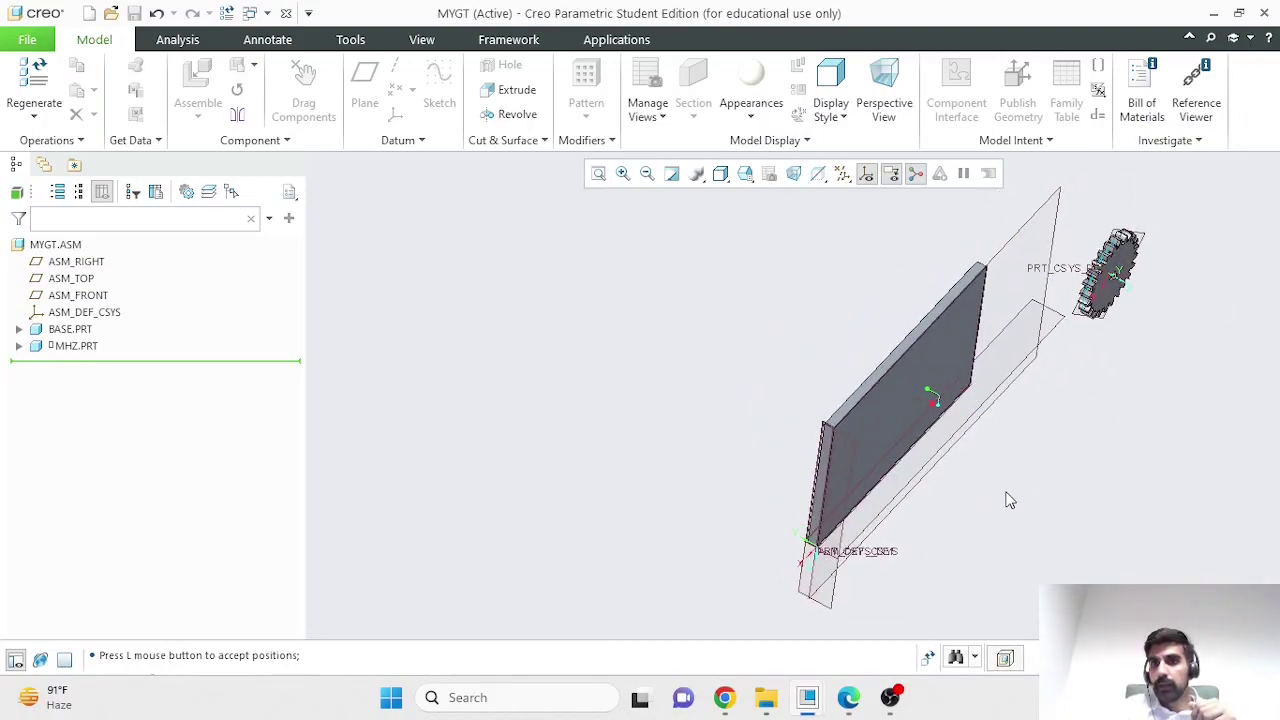
click(1058, 335)
click(718, 185)
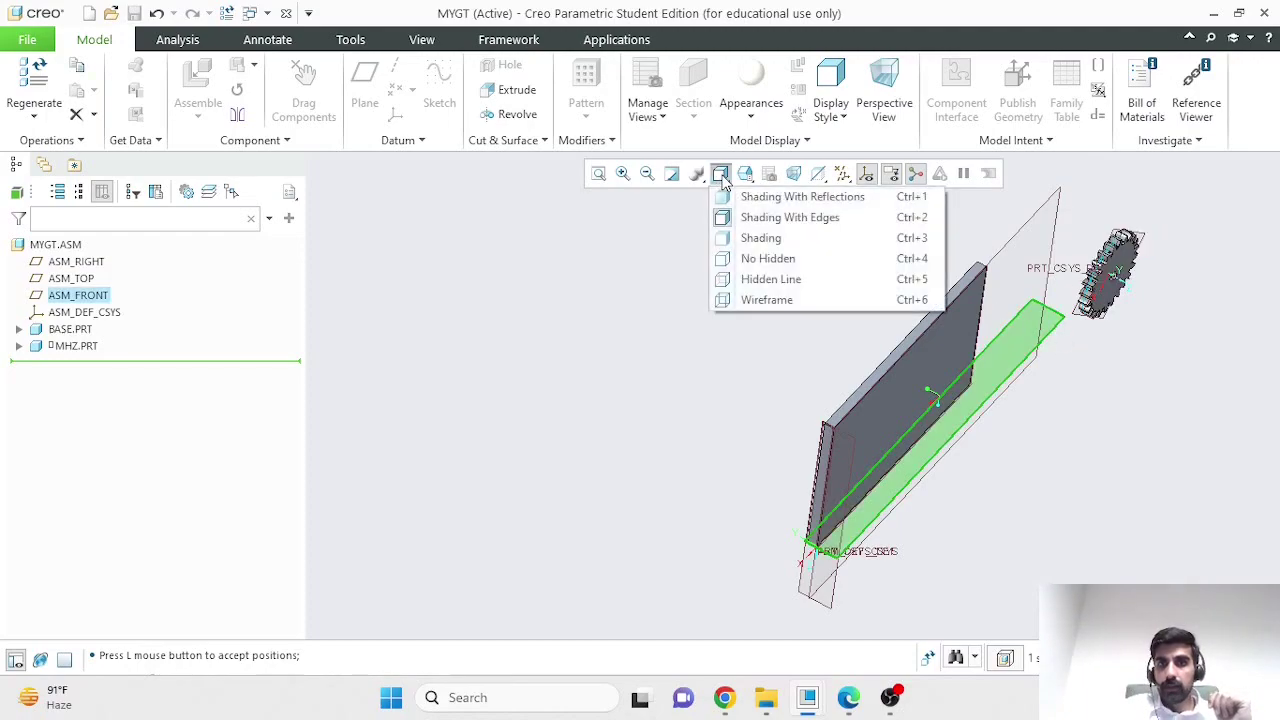
click(749, 178)
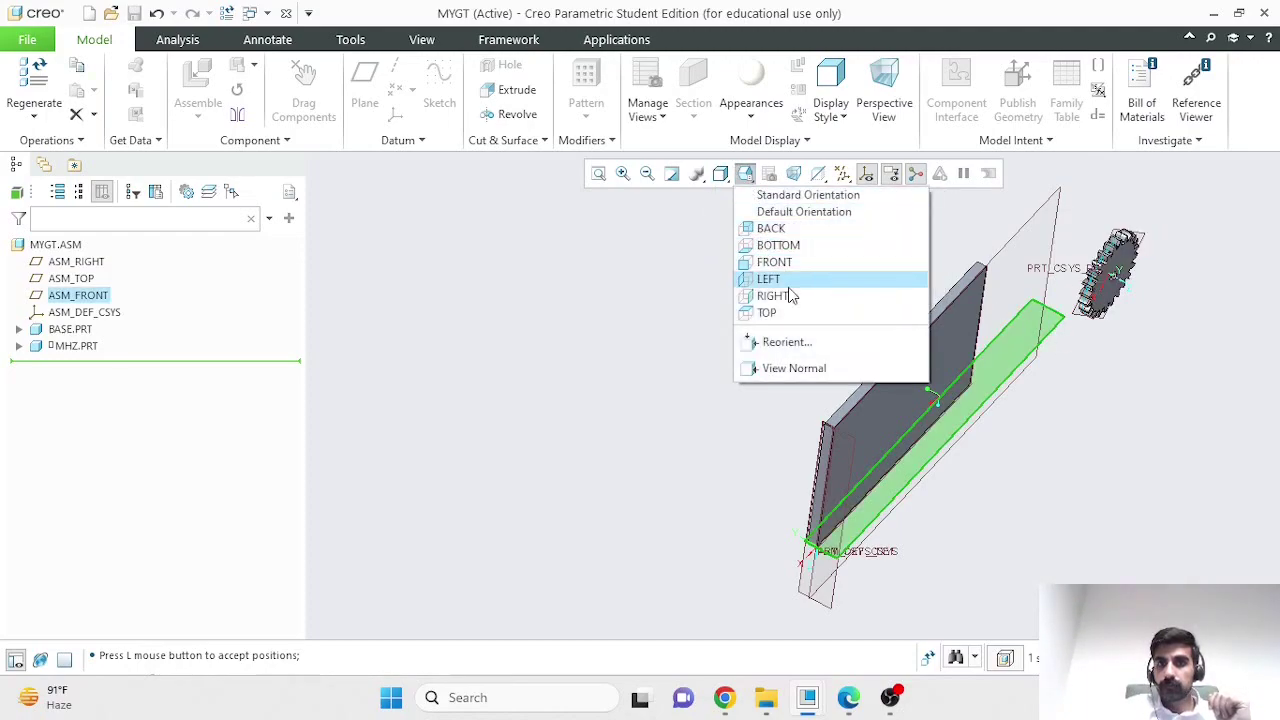
click(802, 366)
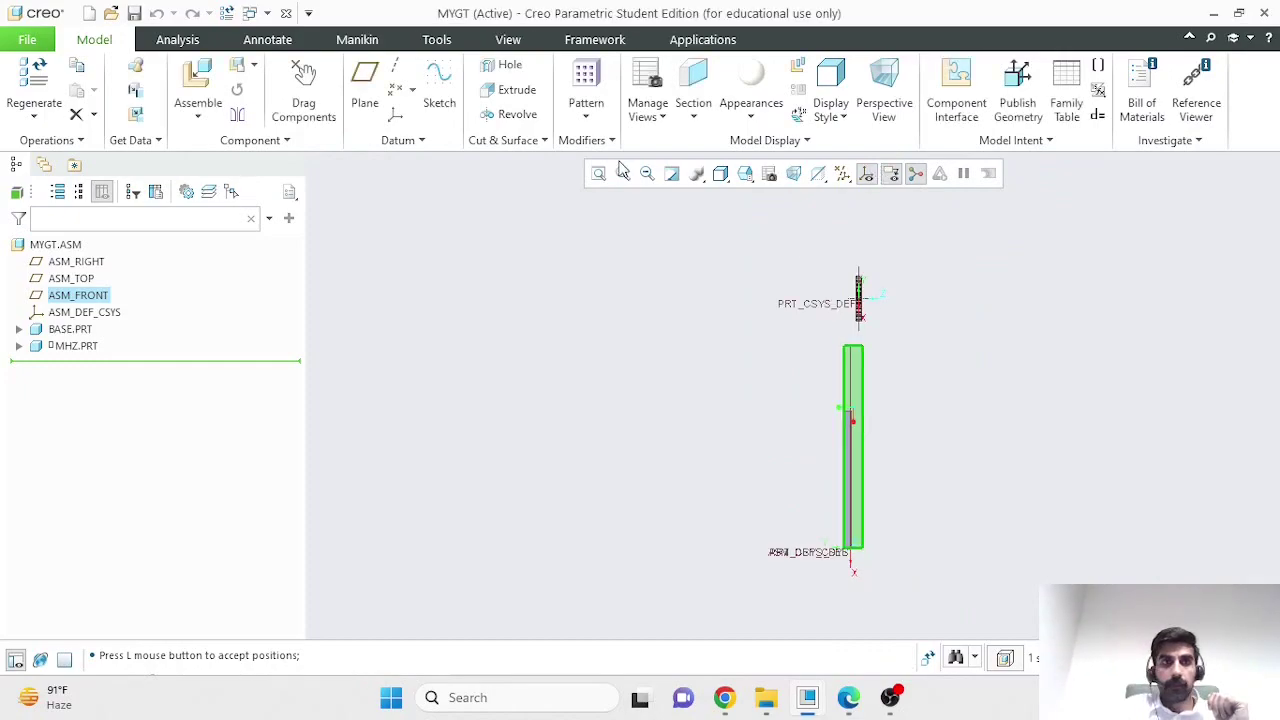
Use Drag Components to move the MHZ gear in front of the base plate's large face, near its middle
click(310, 95)
drag(865, 300, 852, 445)
middle_drag(852, 445, 761, 393)
scroll(786, 429, down, 5)
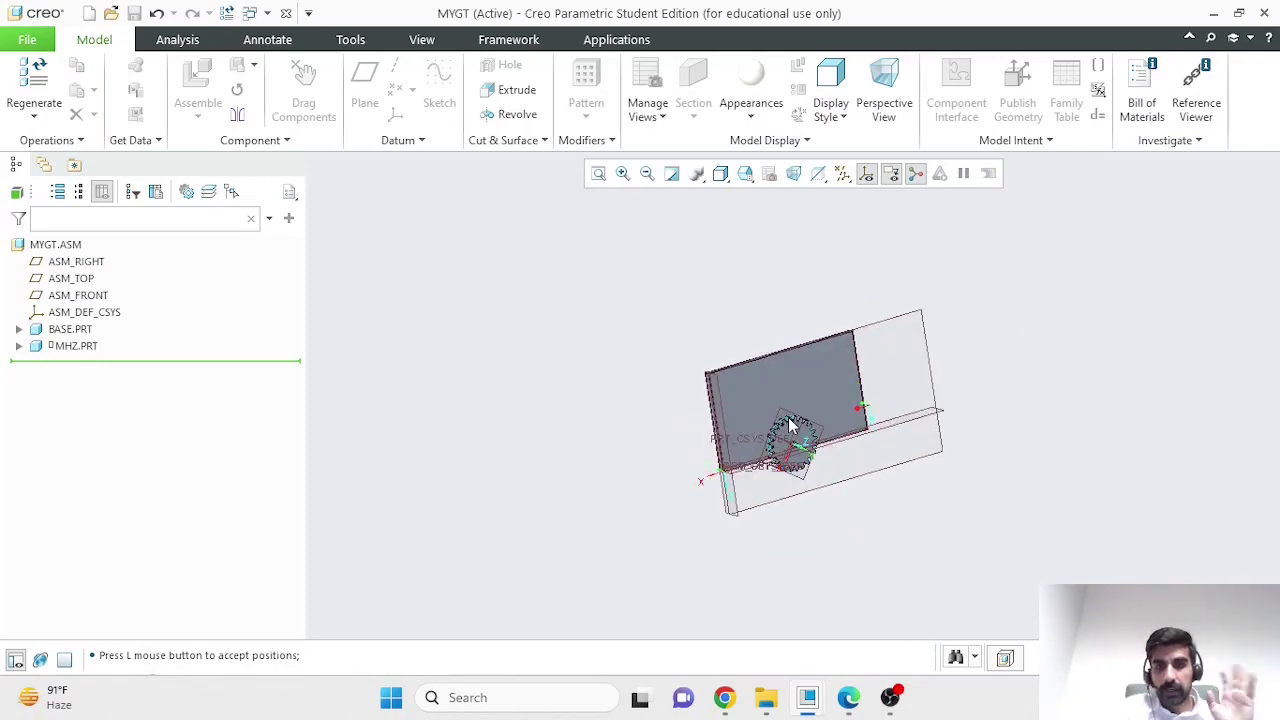
drag(848, 413, 754, 400)
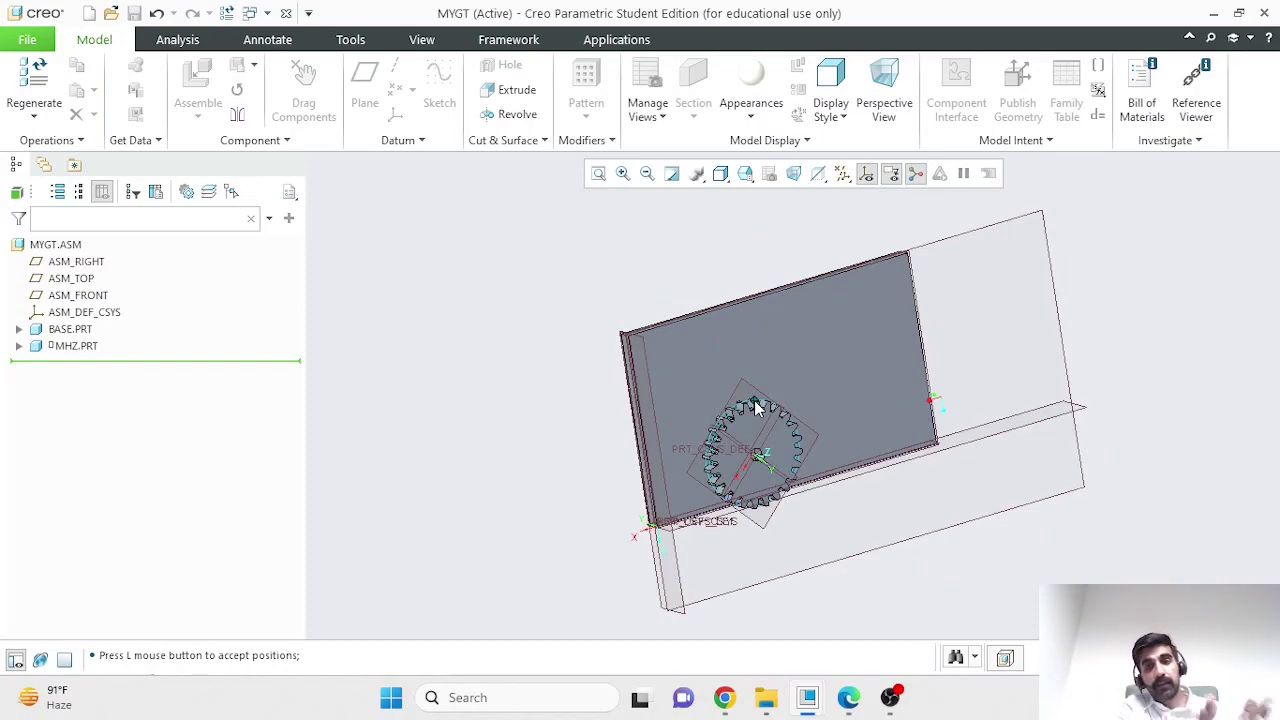
drag(754, 400, 790, 345)
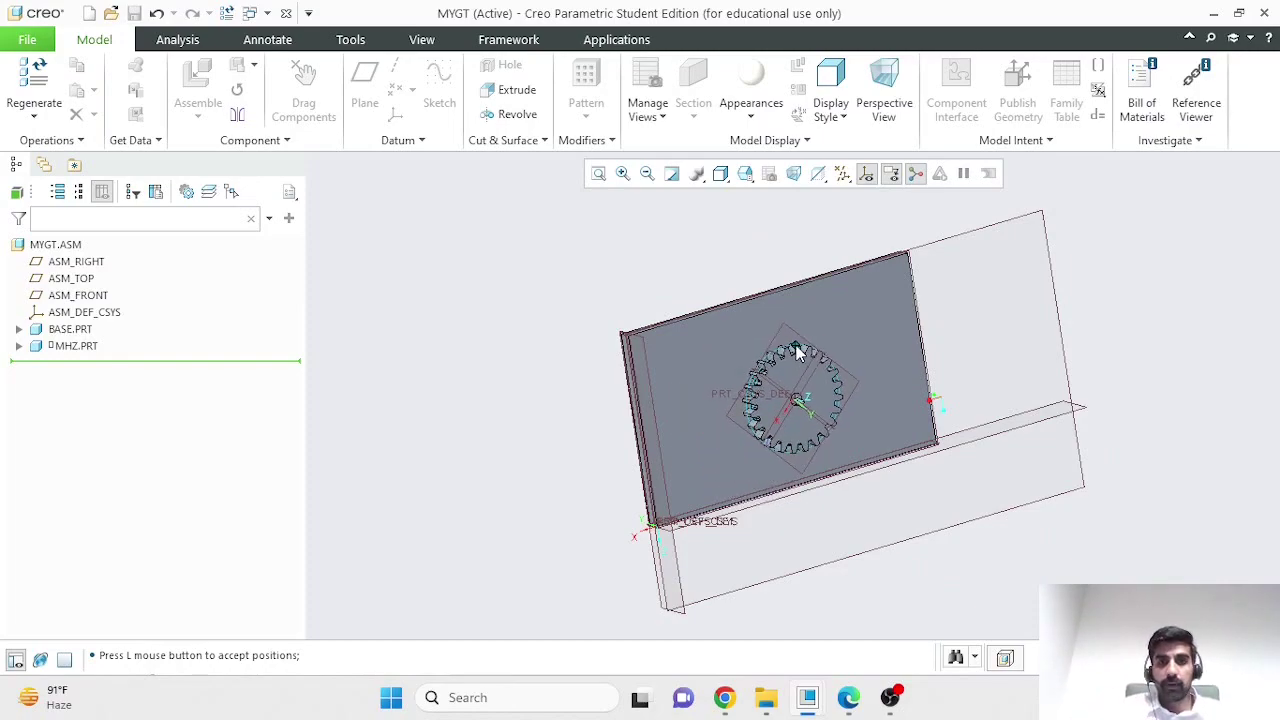
middle_drag(487, 354, 470, 381)
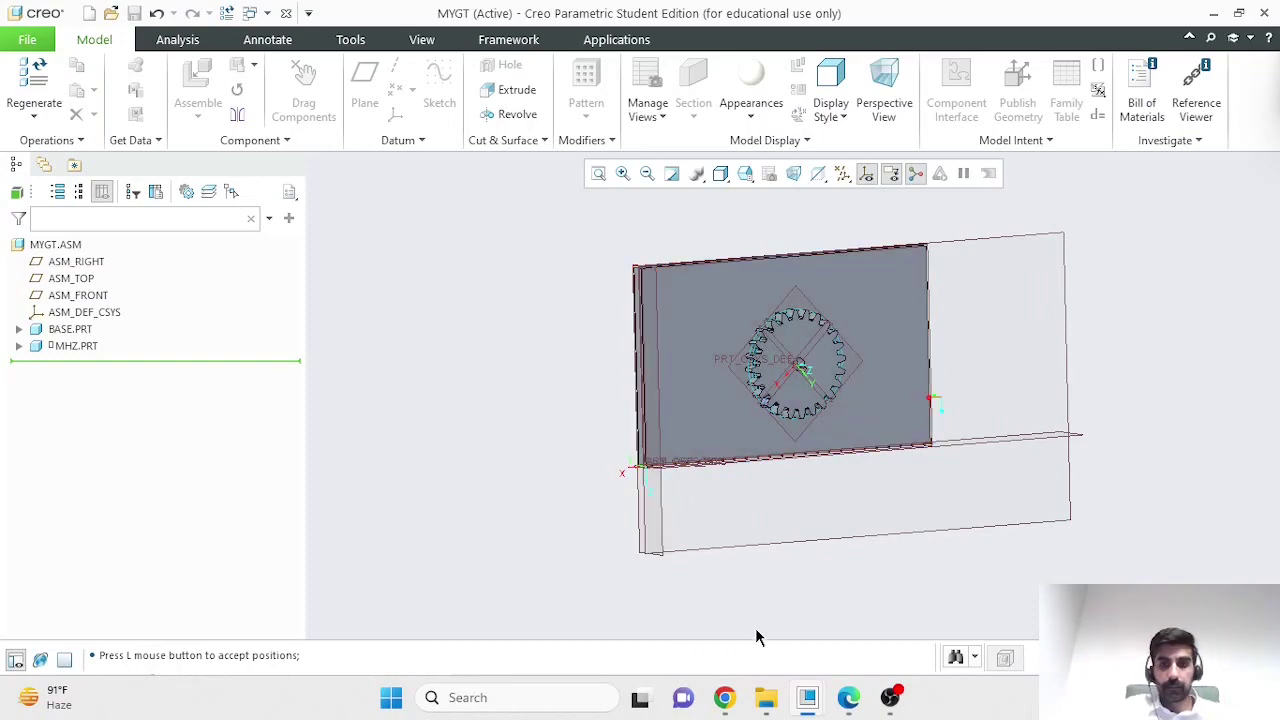
Switch to Edge to examine the meshed gears on page 2 of Creo_Session_4__Assembly_.pdf, then return to Creo and inspect the assembly
click(848, 697)
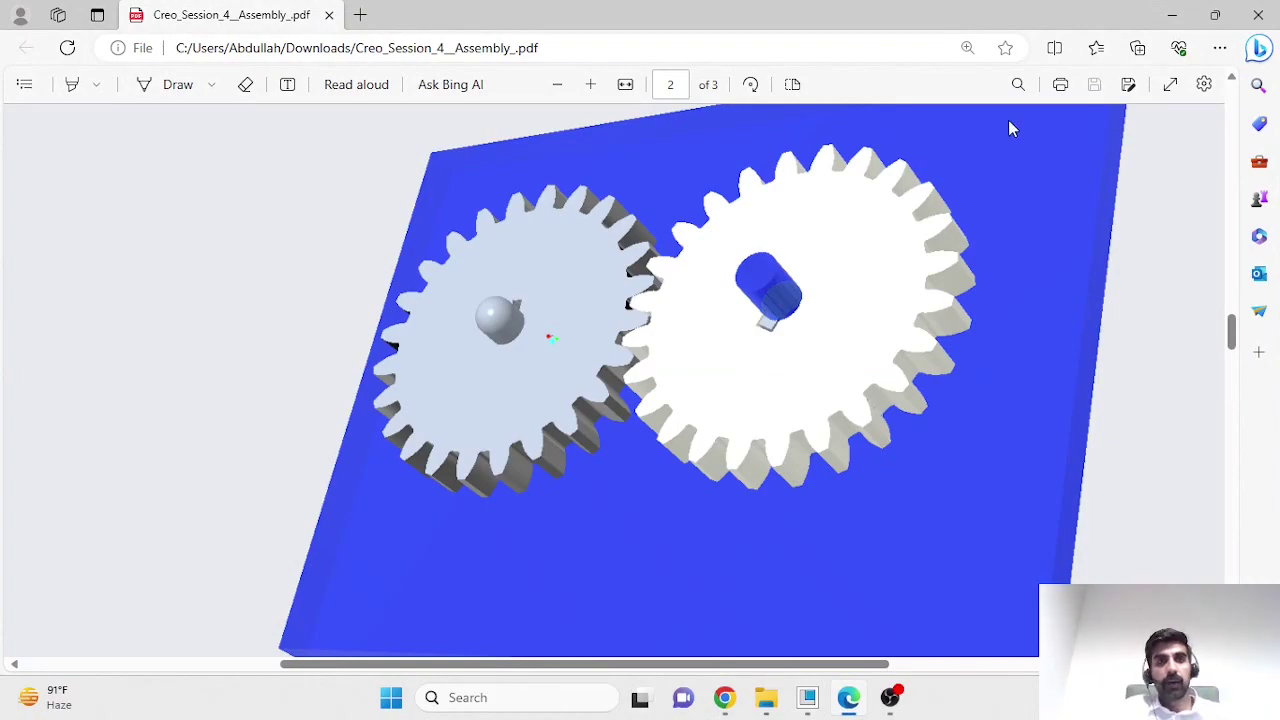
click(1172, 17)
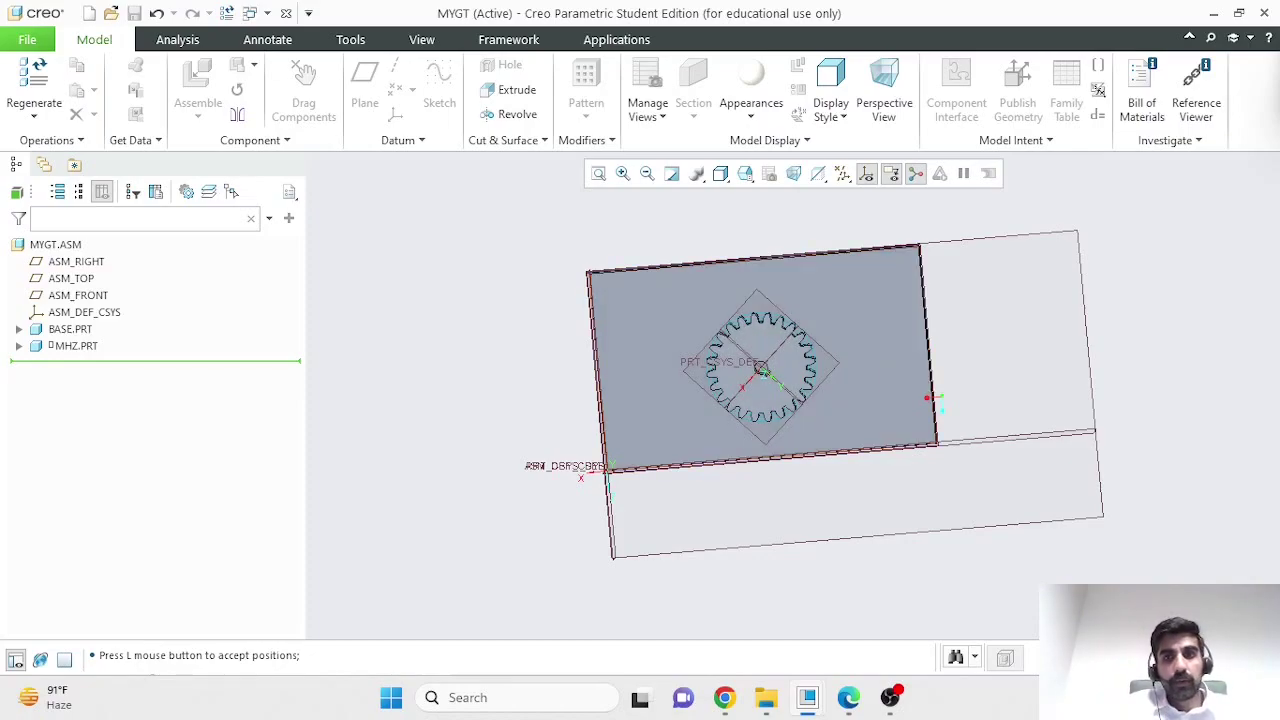
middle_drag(1123, 540, 1054, 551)
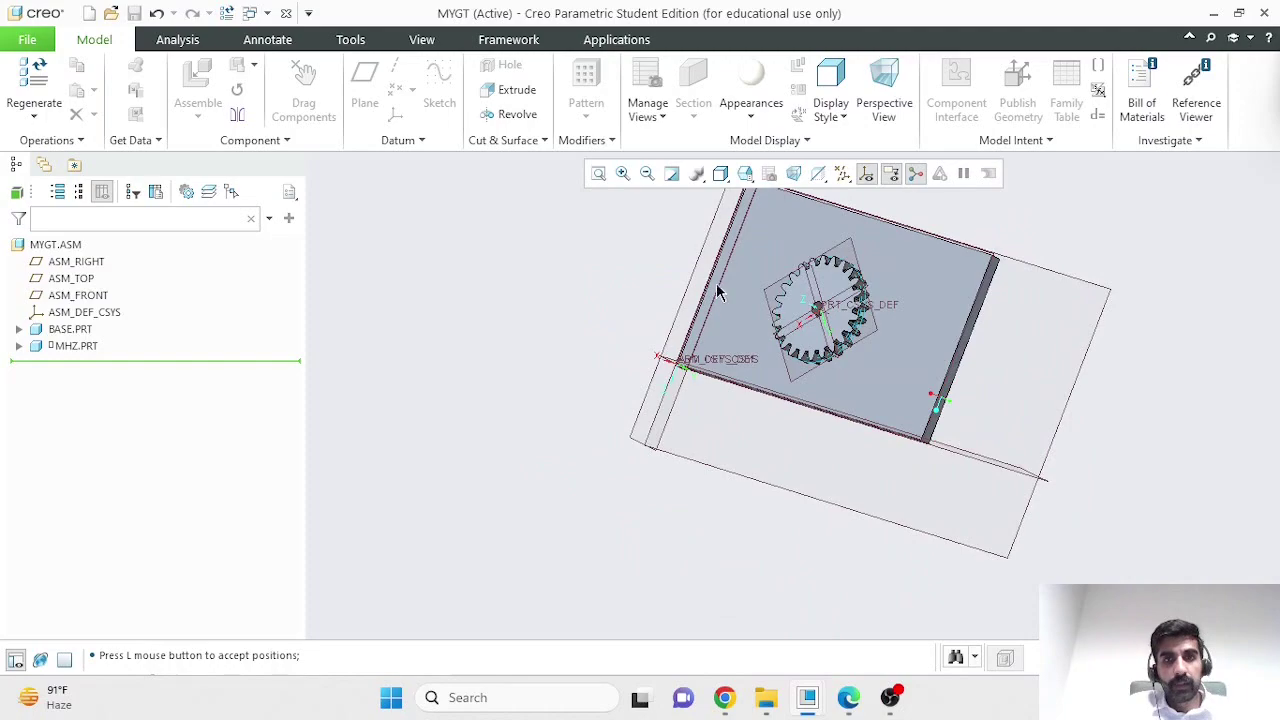
scroll(697, 214, down, 3)
scroll(744, 283, up, 5)
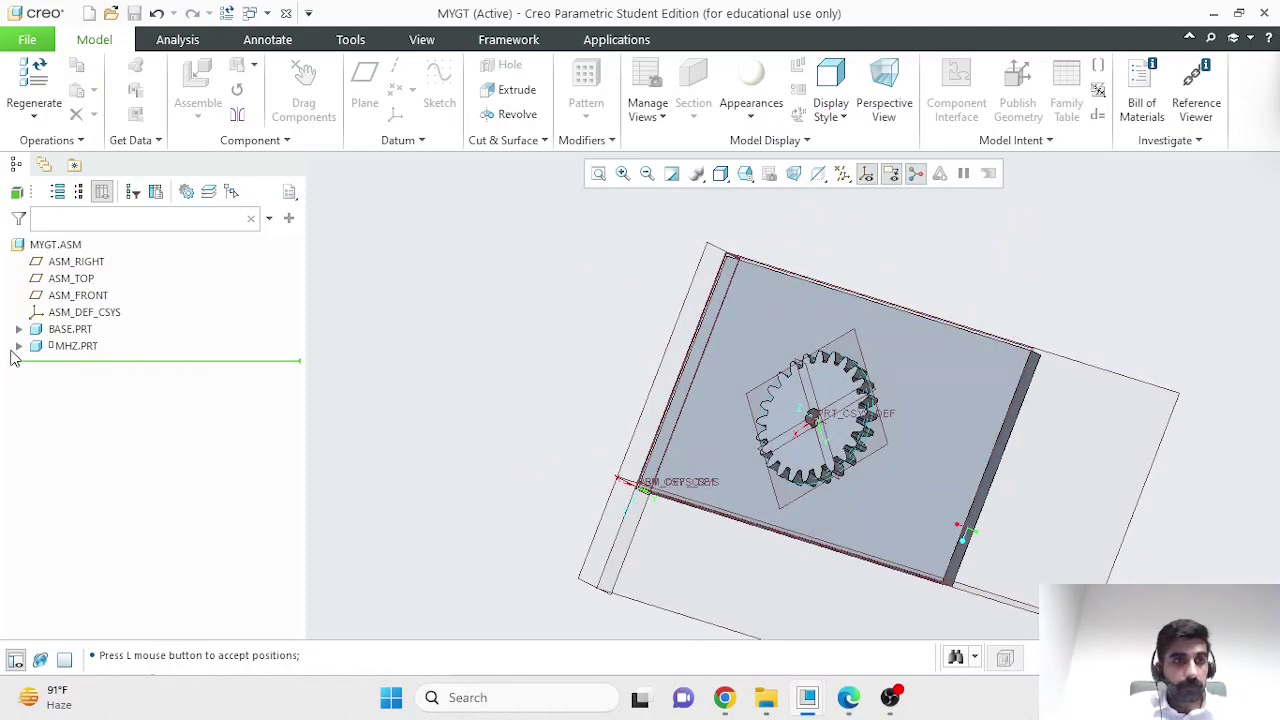
End the component dragging and activate BASE.PRT within the assembly
click(63, 336)
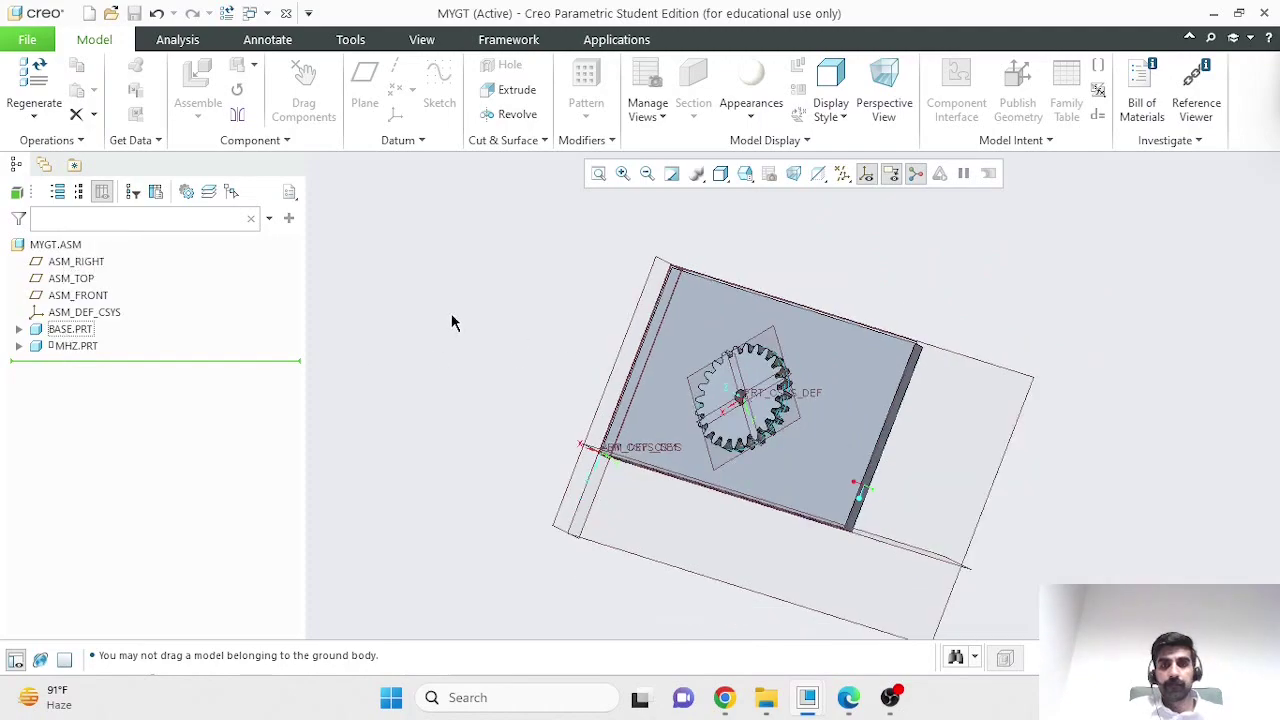
click(72, 340)
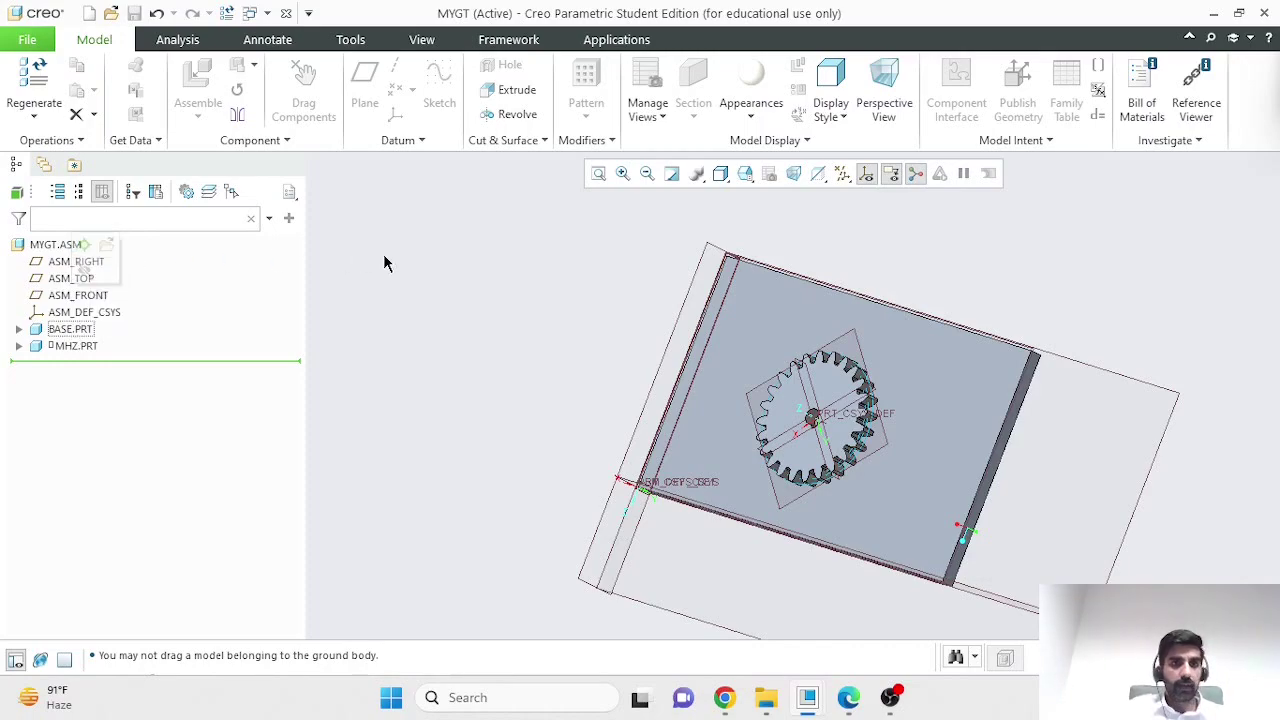
click(40, 247)
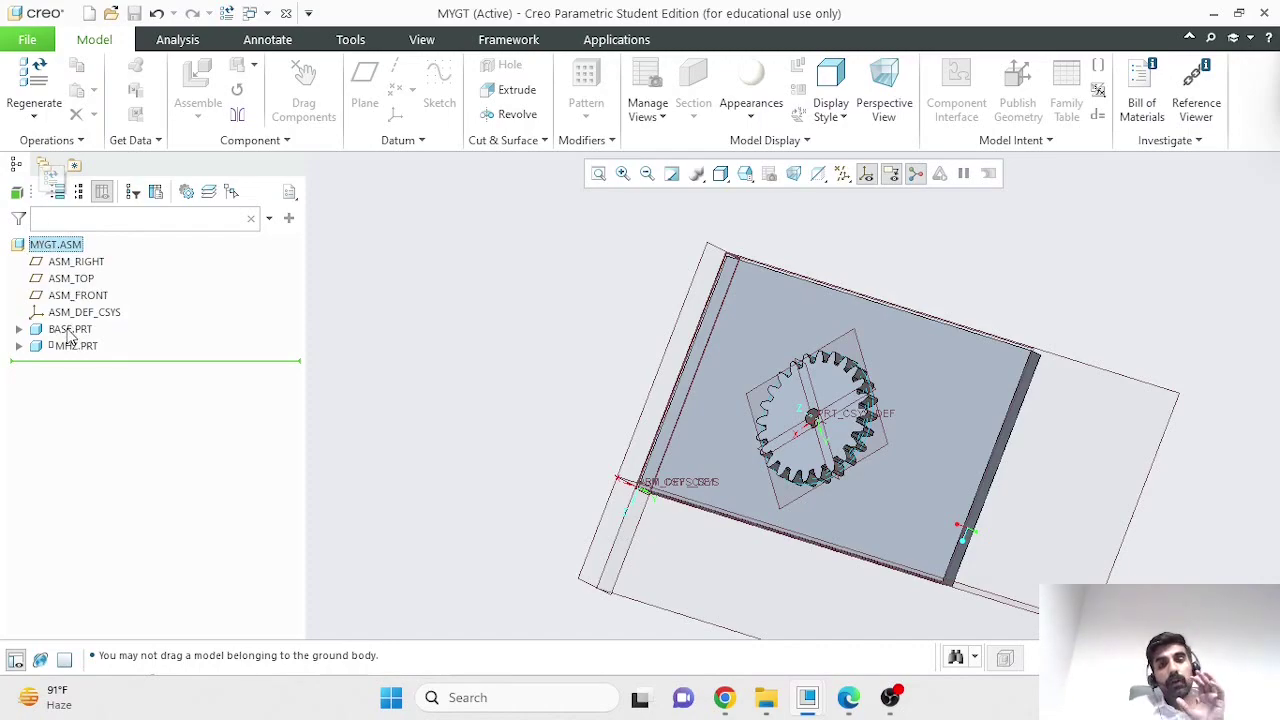
mouse_move(80, 250)
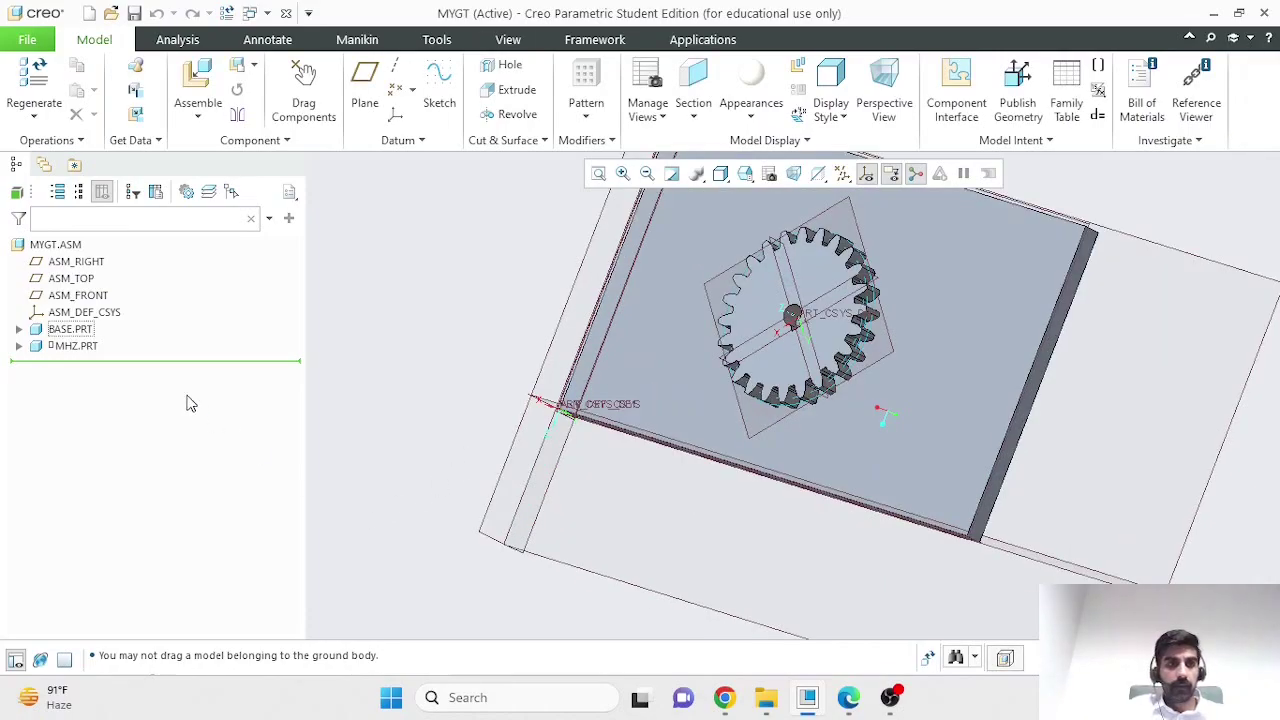
click(75, 333)
click(110, 238)
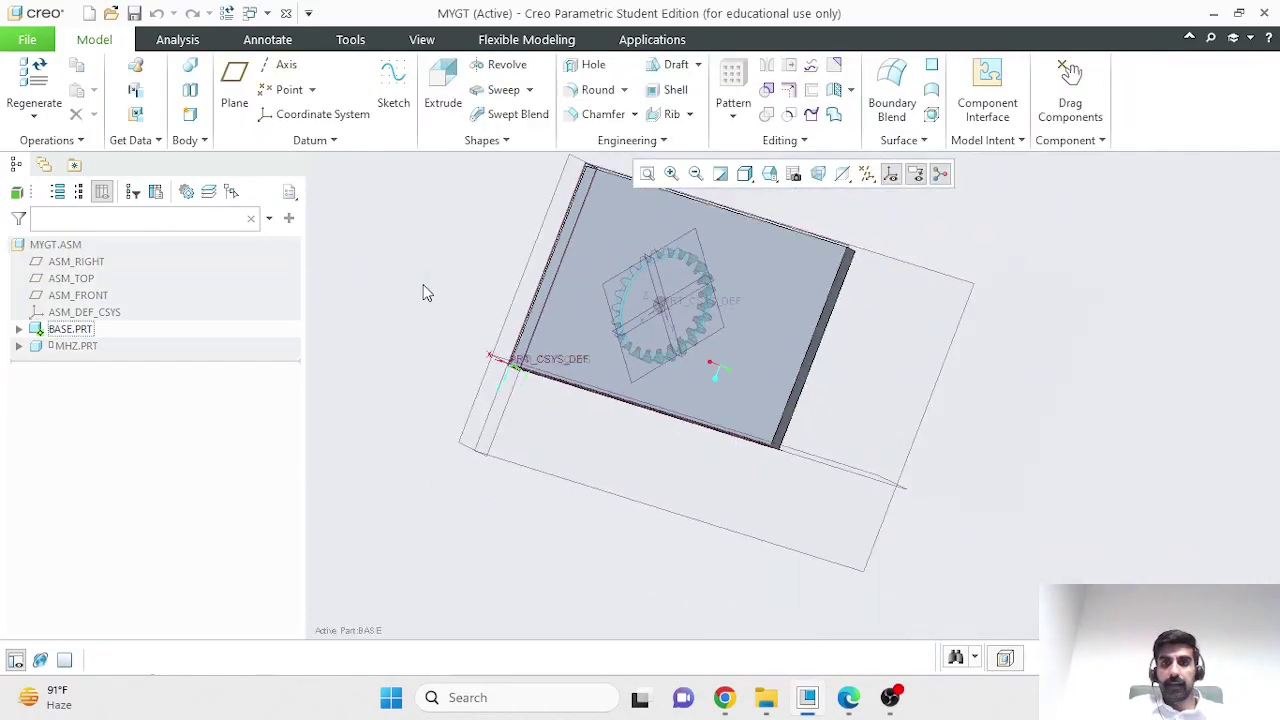
Make the top-level assembly MYGT.ASM active again
middle_drag(449, 262, 423, 260)
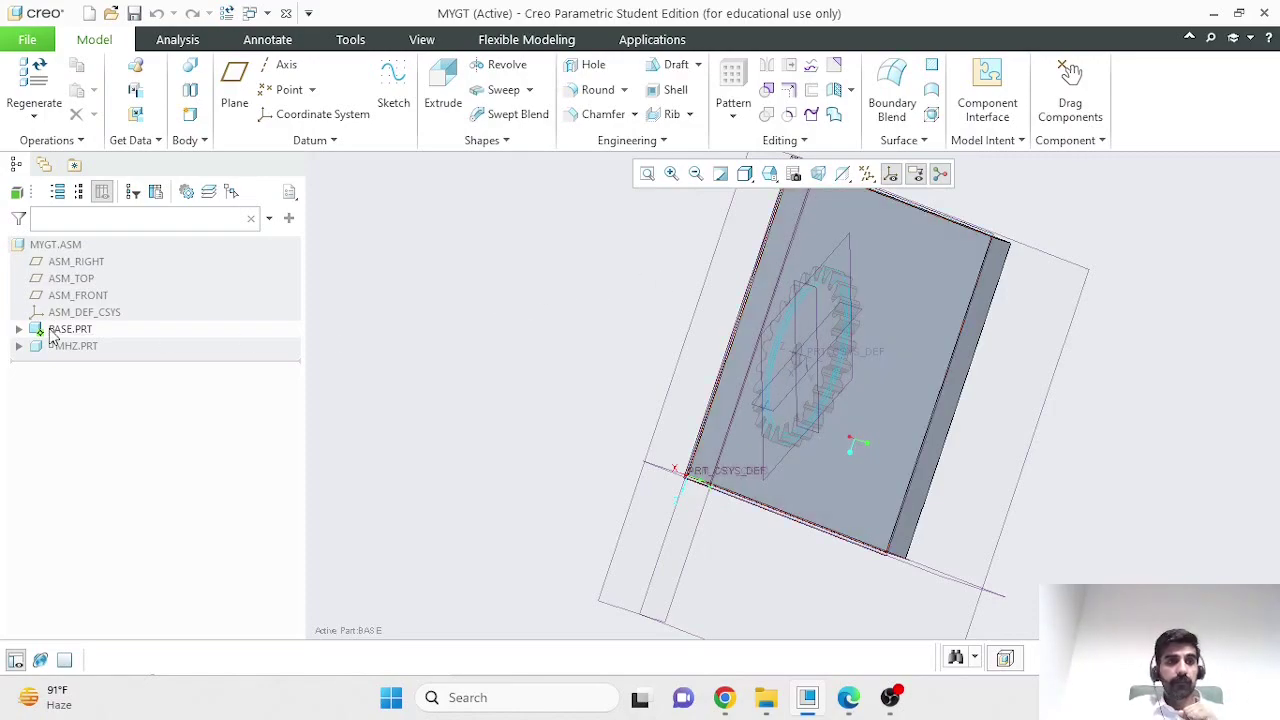
click(62, 246)
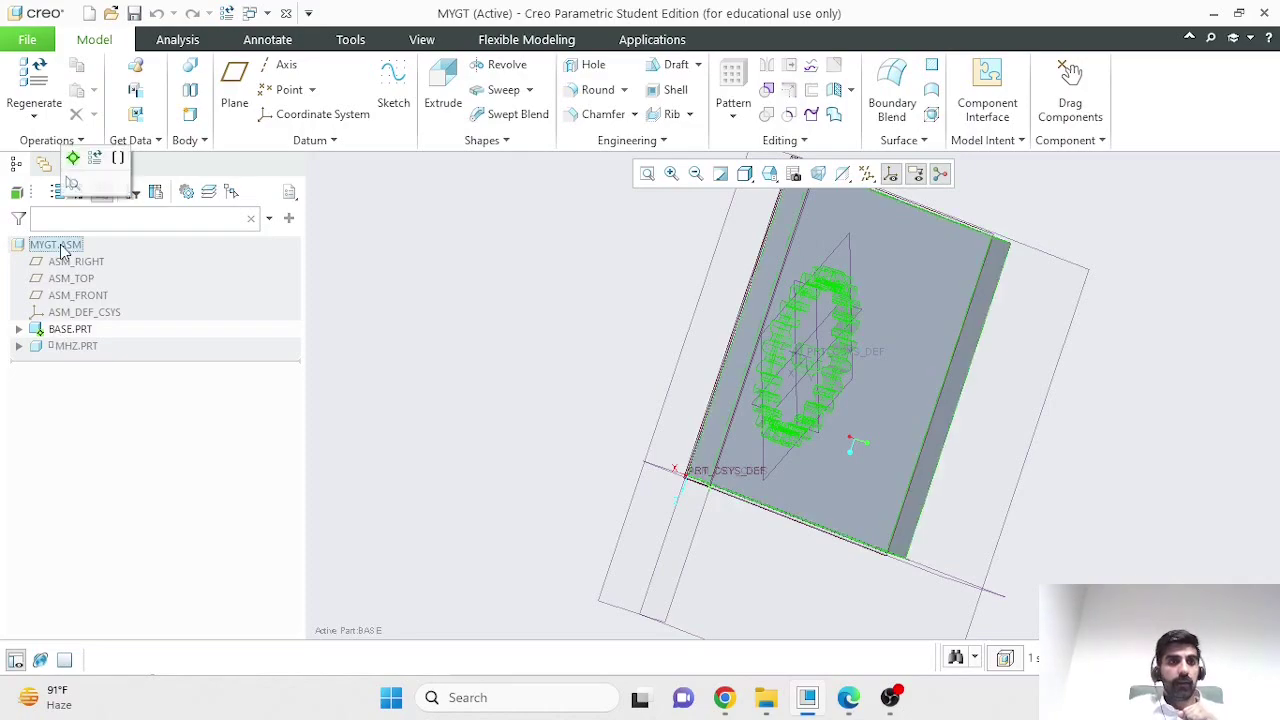
click(70, 158)
middle_drag(330, 340, 473, 388)
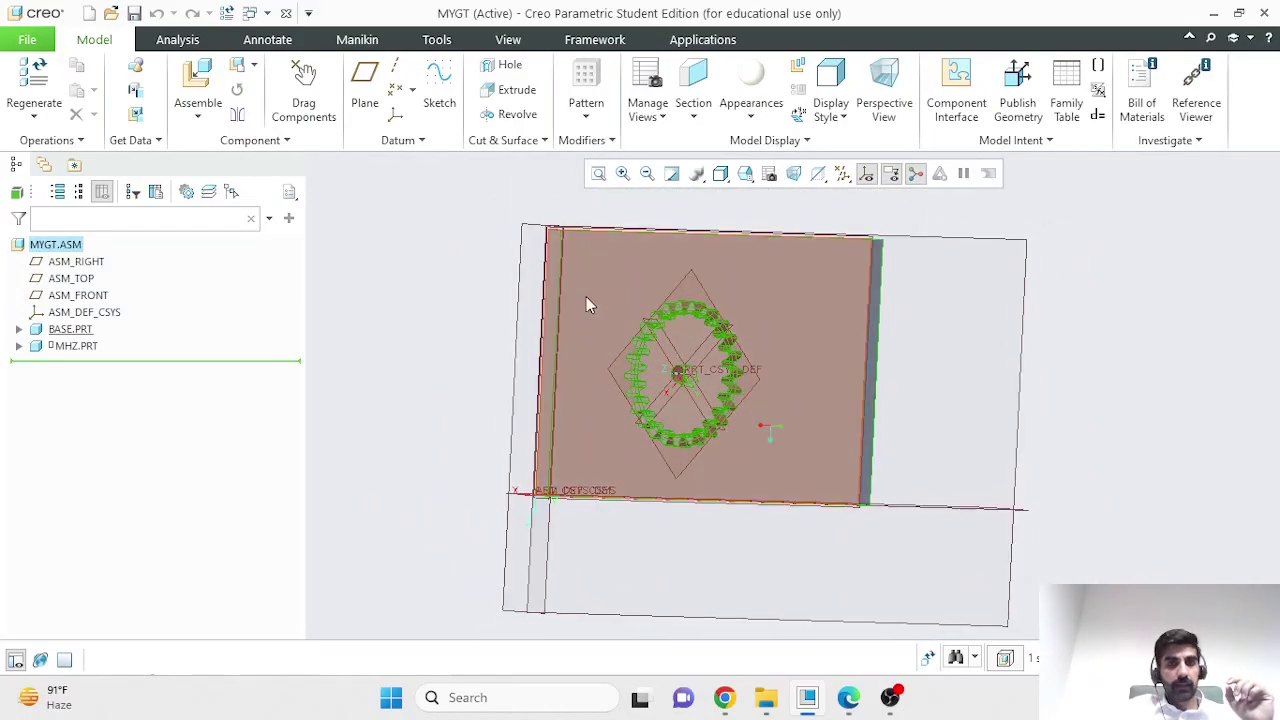
Open BASE.PRT in its own window for part editing
click(72, 330)
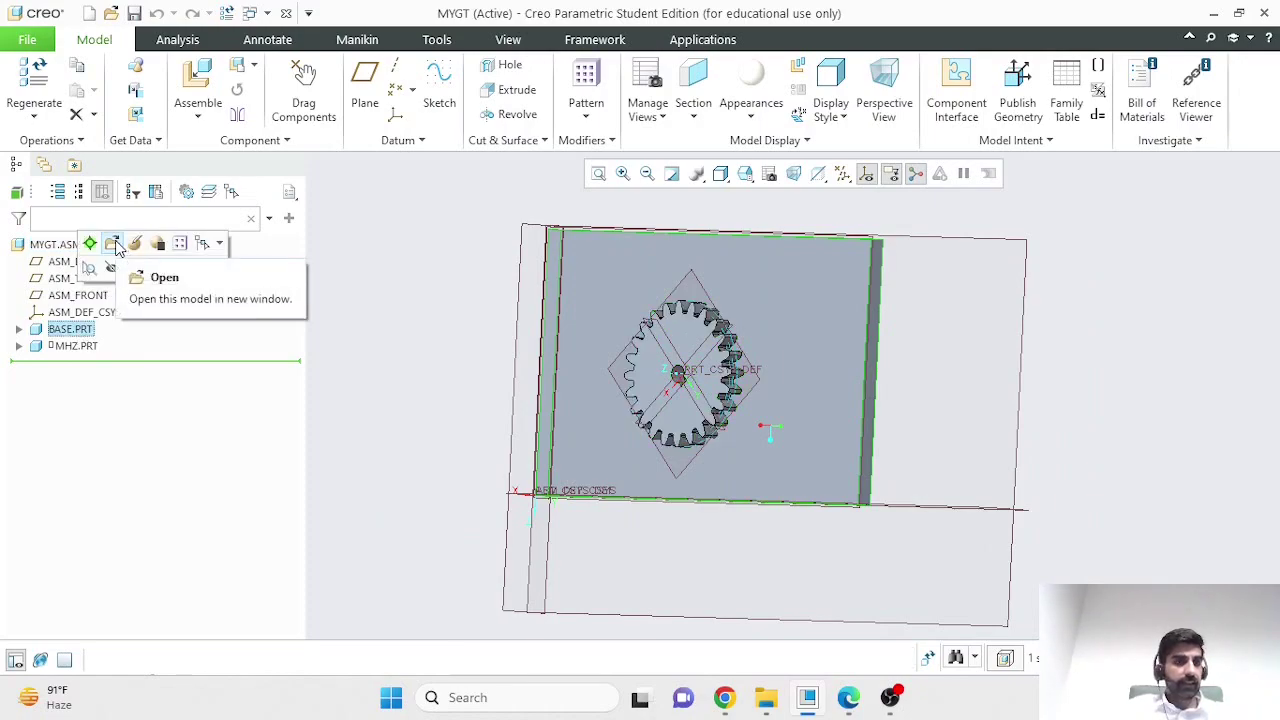
click(113, 244)
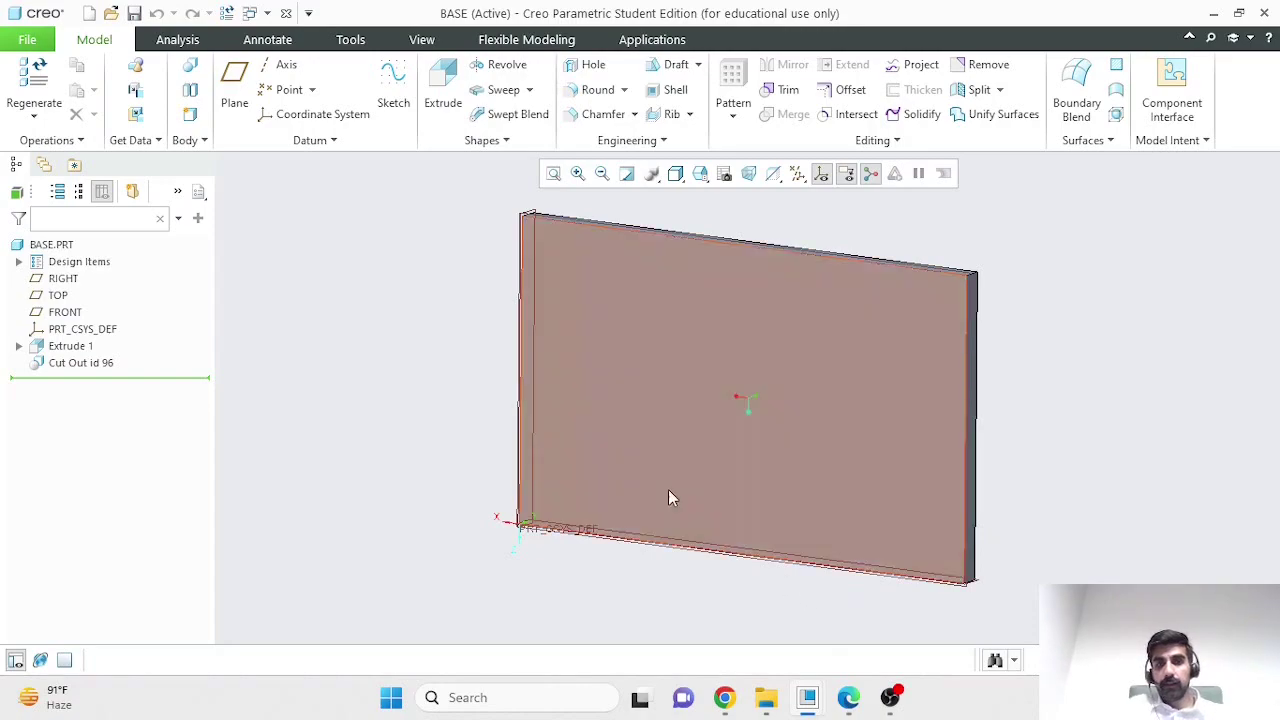
click(27, 39)
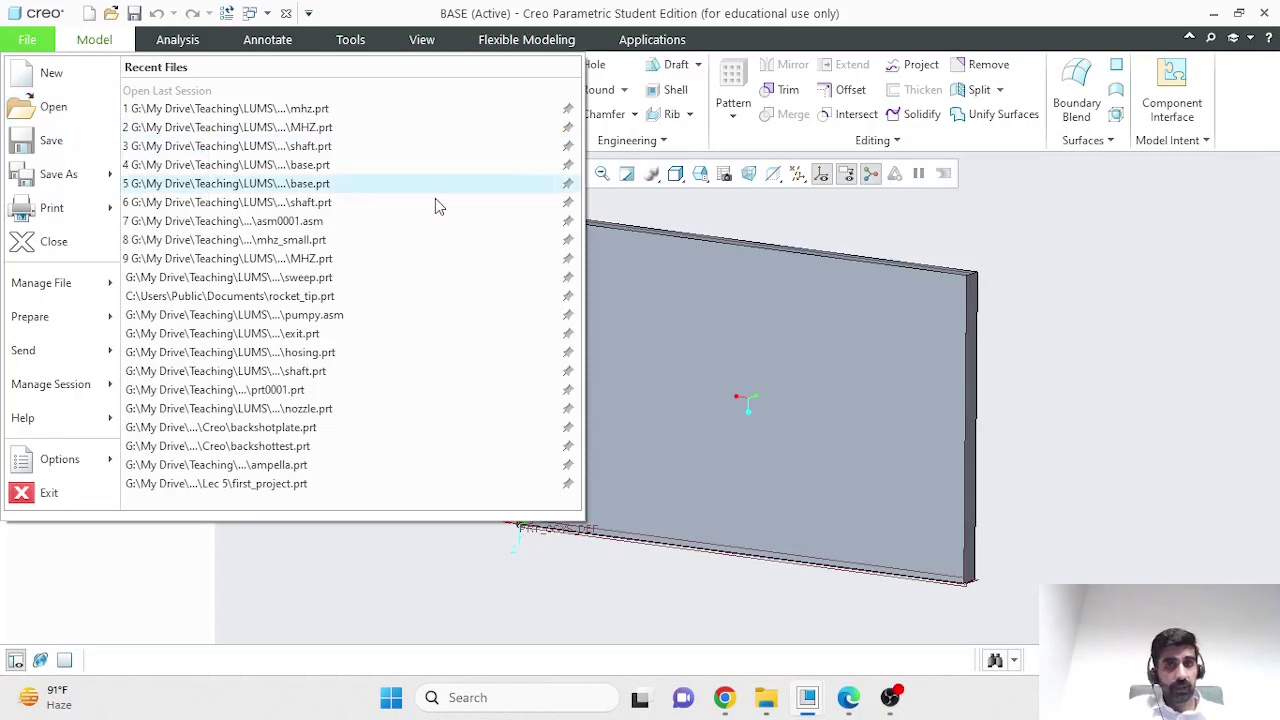
click(1057, 516)
middle_drag(1059, 516, 922, 423)
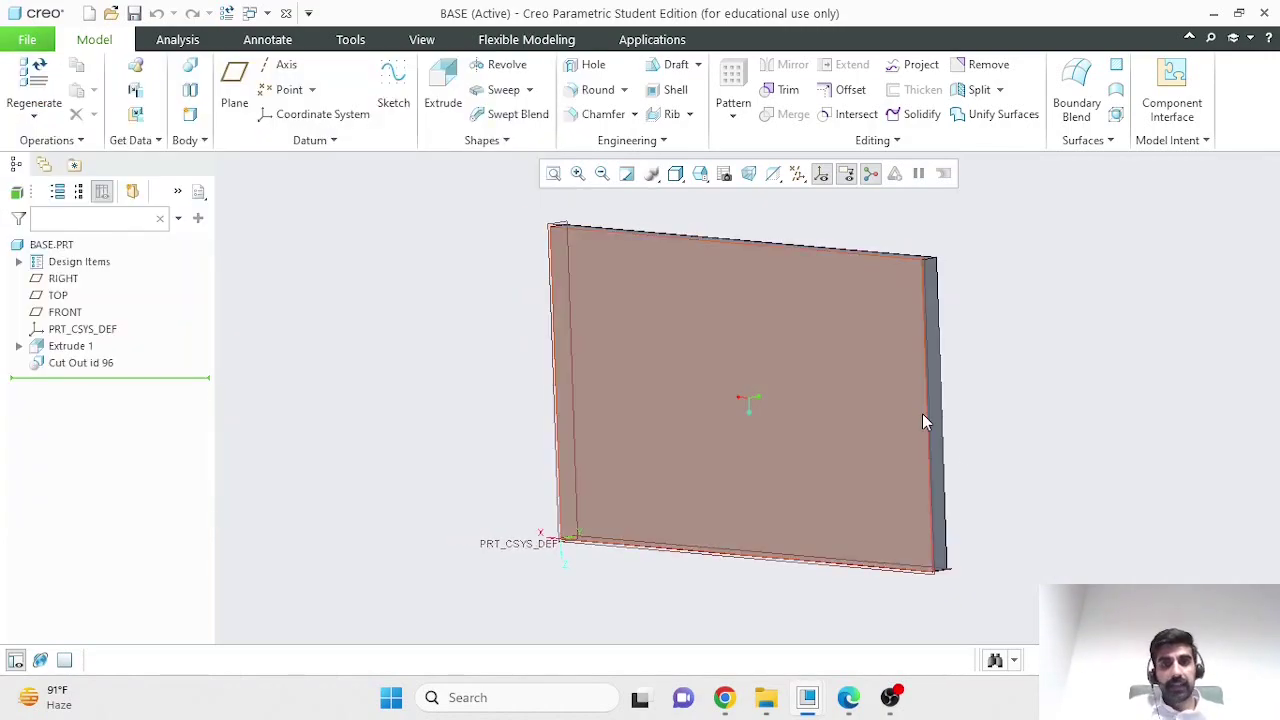
Start an Extrude on the base plate's large face and sketch a circle about 16 in diameter, 25 from the left edge and 75 above the bottom
click(920, 405)
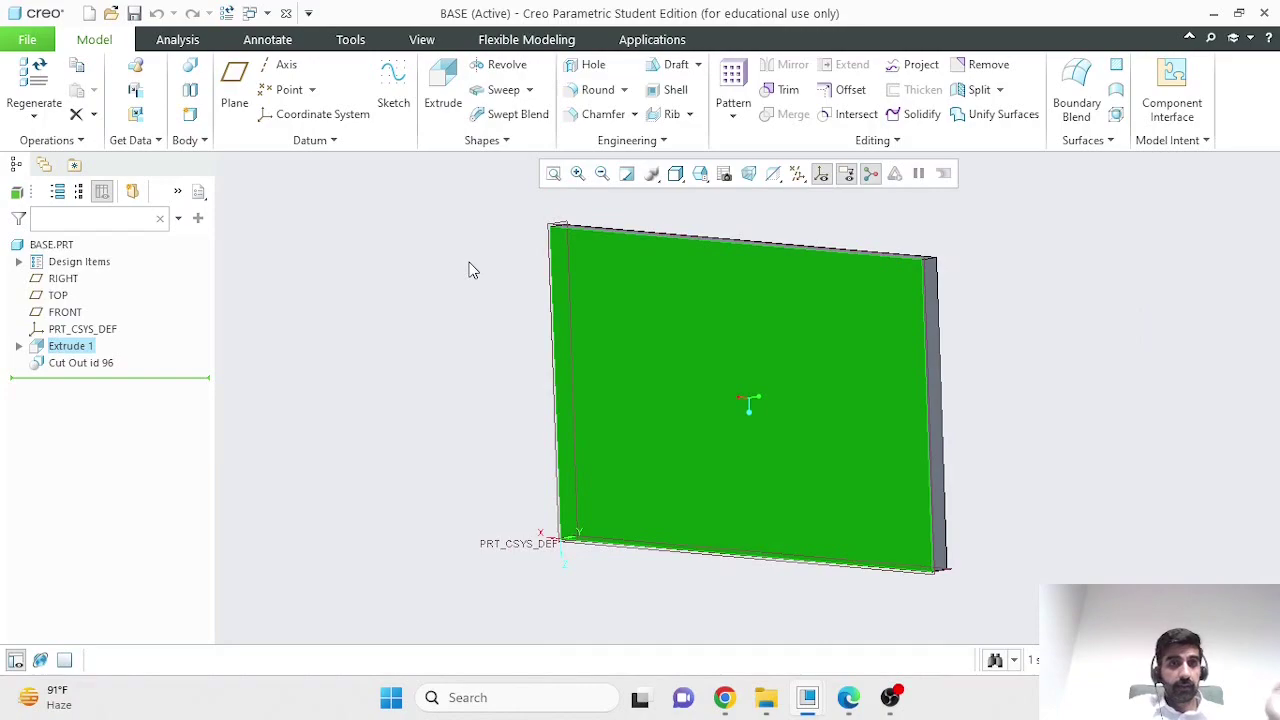
click(440, 100)
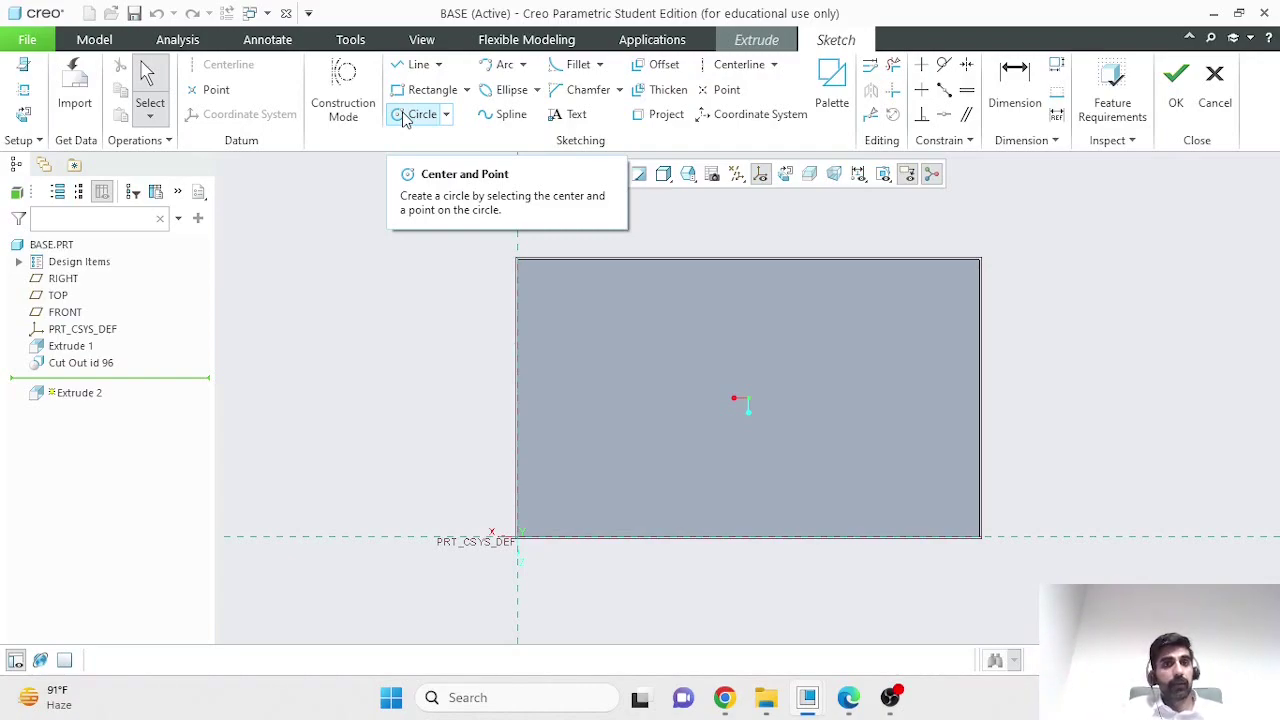
click(402, 117)
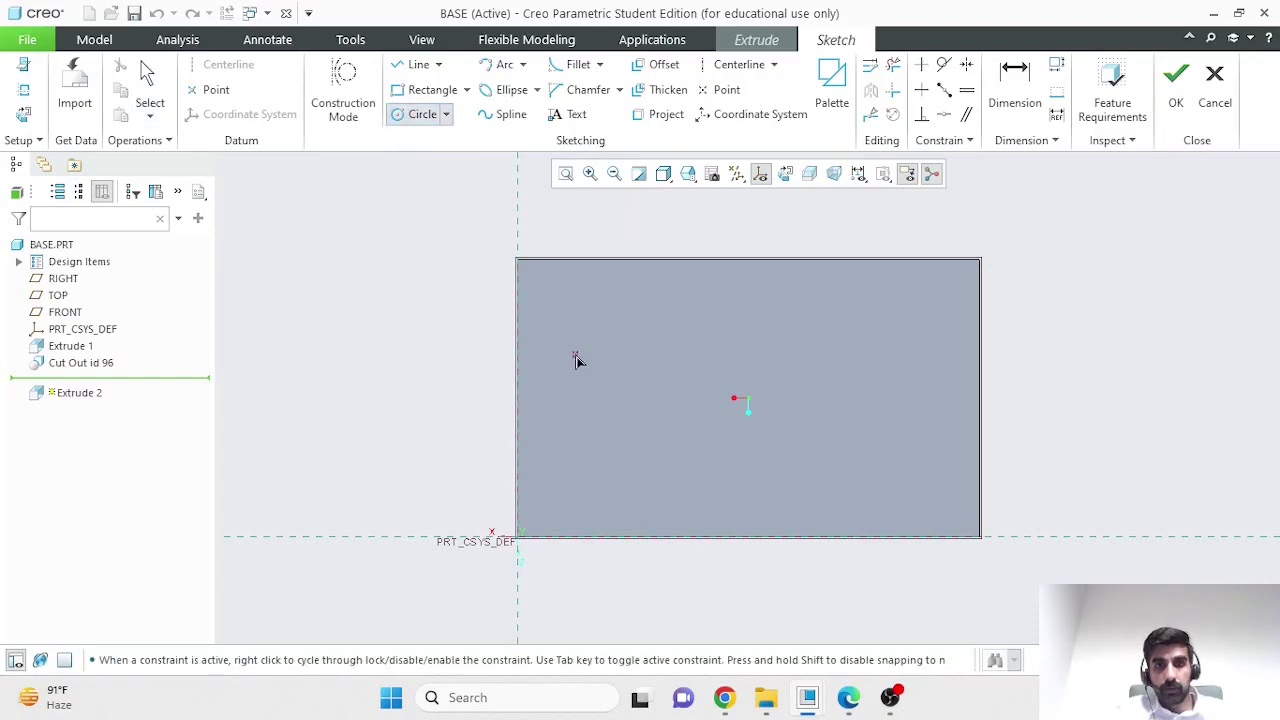
click(563, 398)
click(580, 399)
middle_click(590, 392)
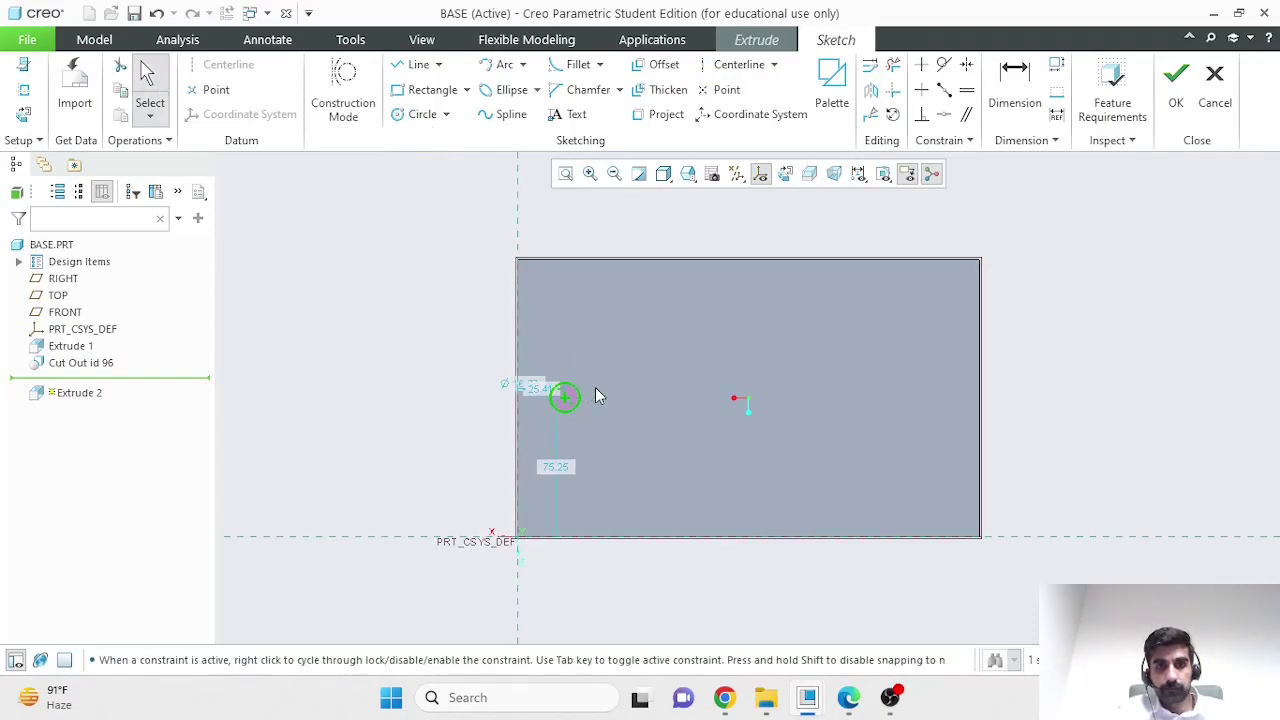
scroll(545, 400, up, 4)
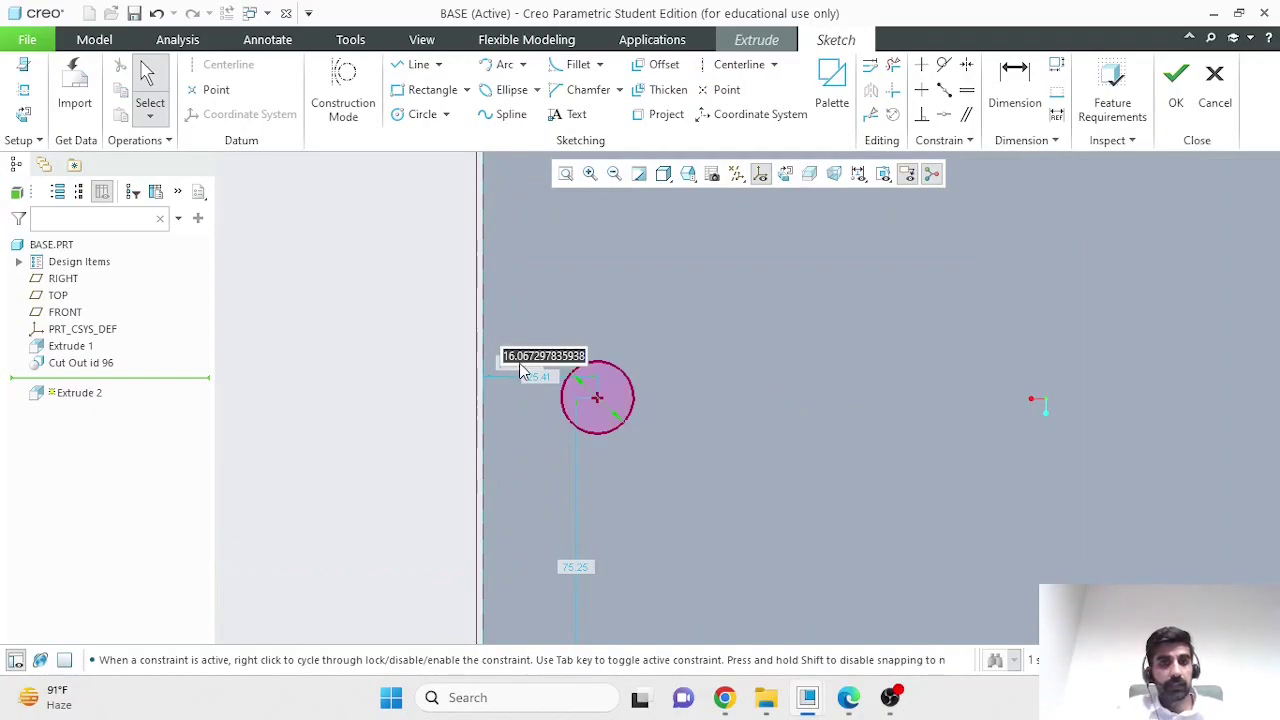
Set the sketched circle's diameter to 10 and finish the sketch
key(ctrl+z)
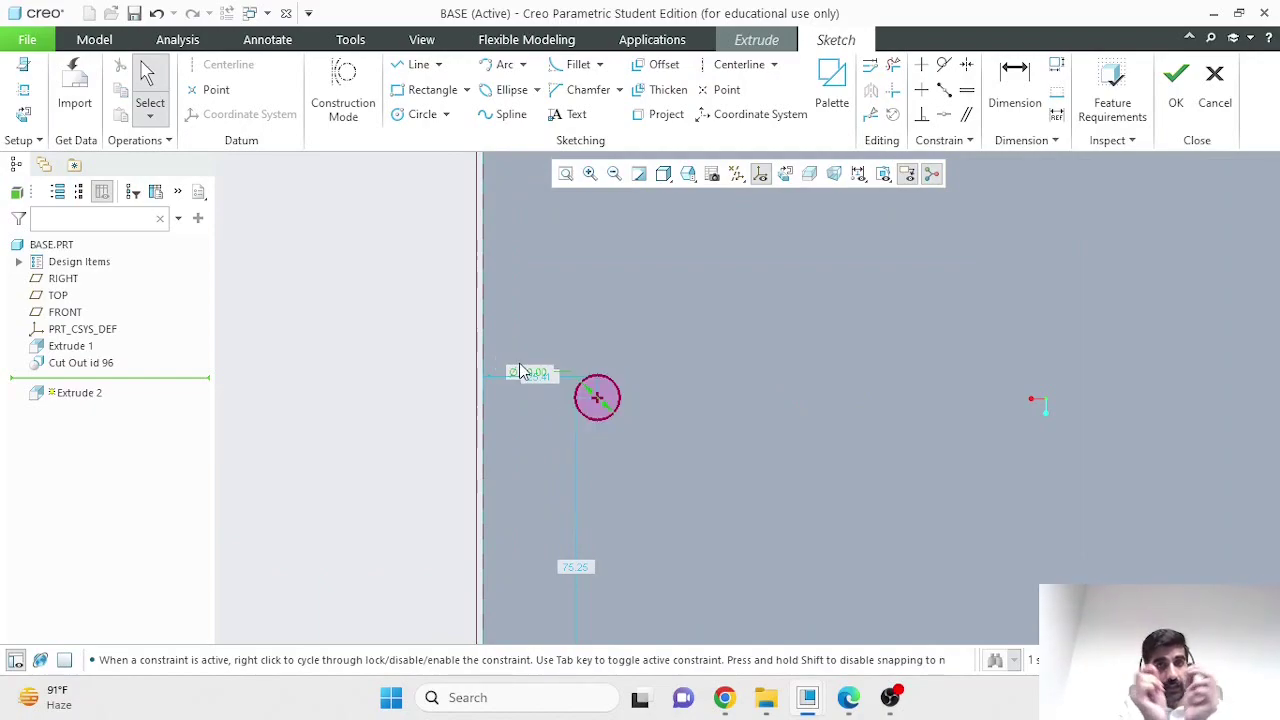
scroll(767, 307, down, 4)
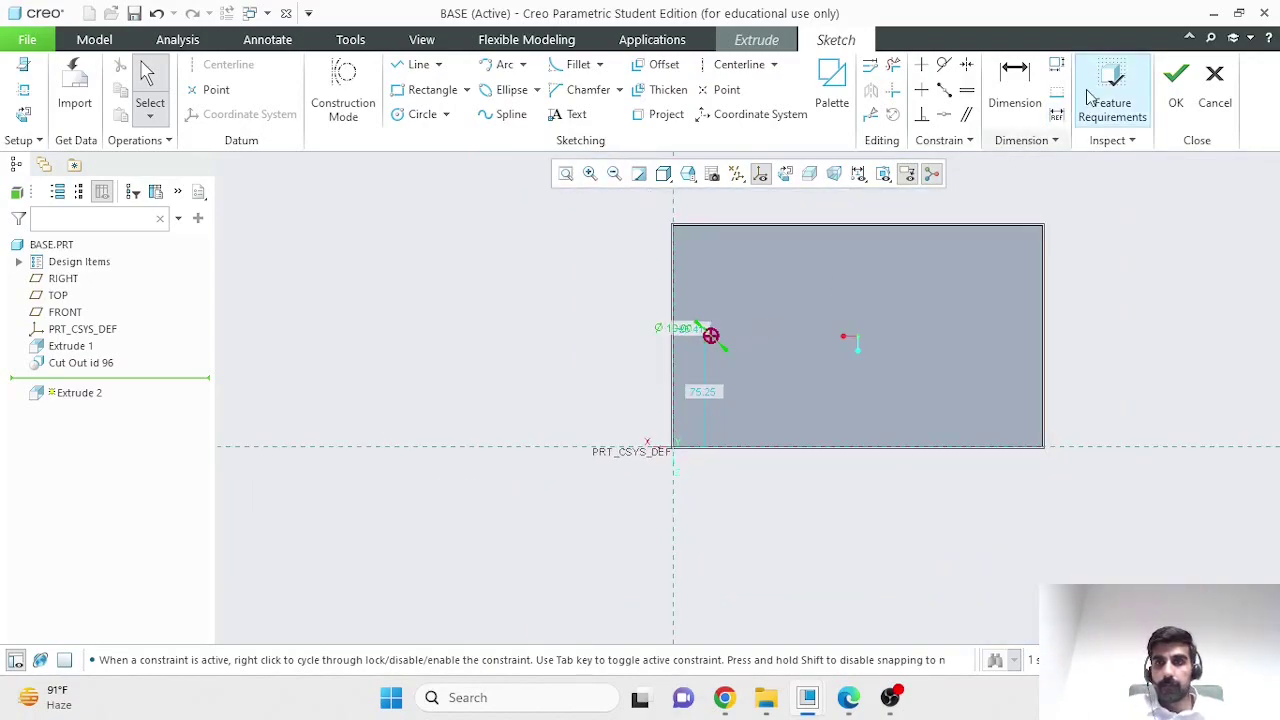
click(1176, 80)
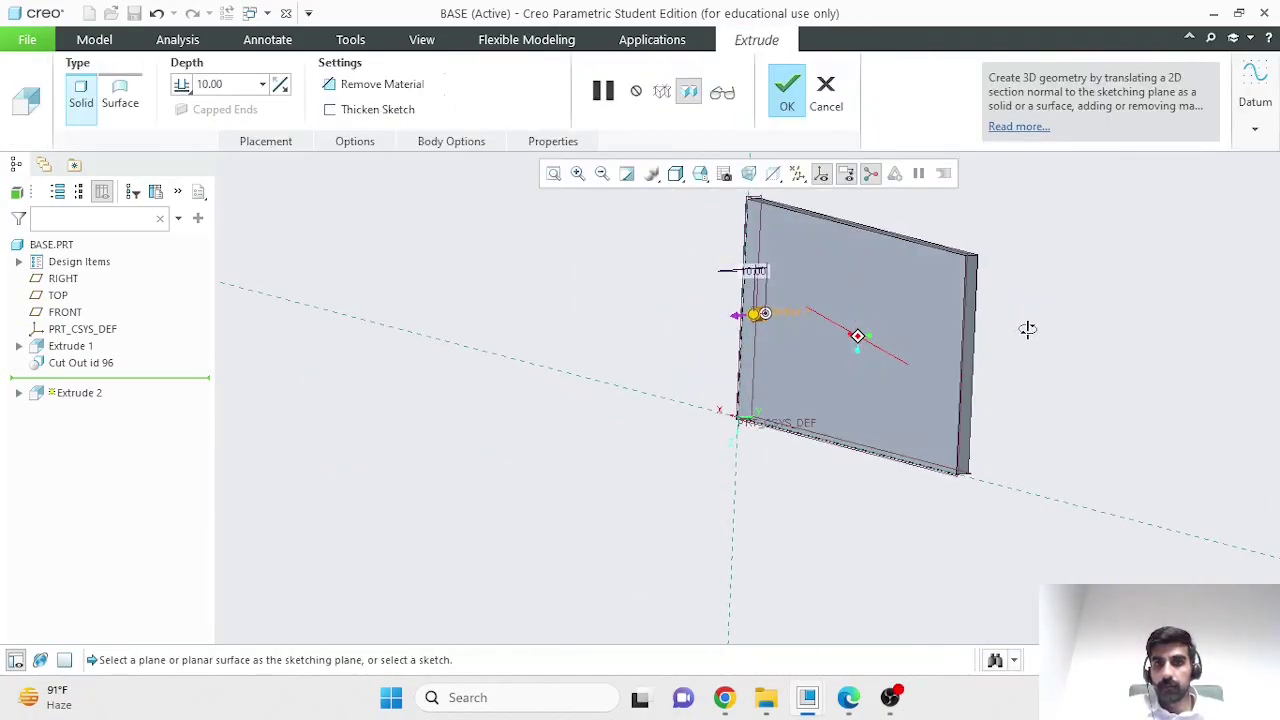
Extrude the circle outward from the base plate to a depth of 30 as a solid pin
drag(772, 305, 729, 318)
click(238, 84)
text(30)
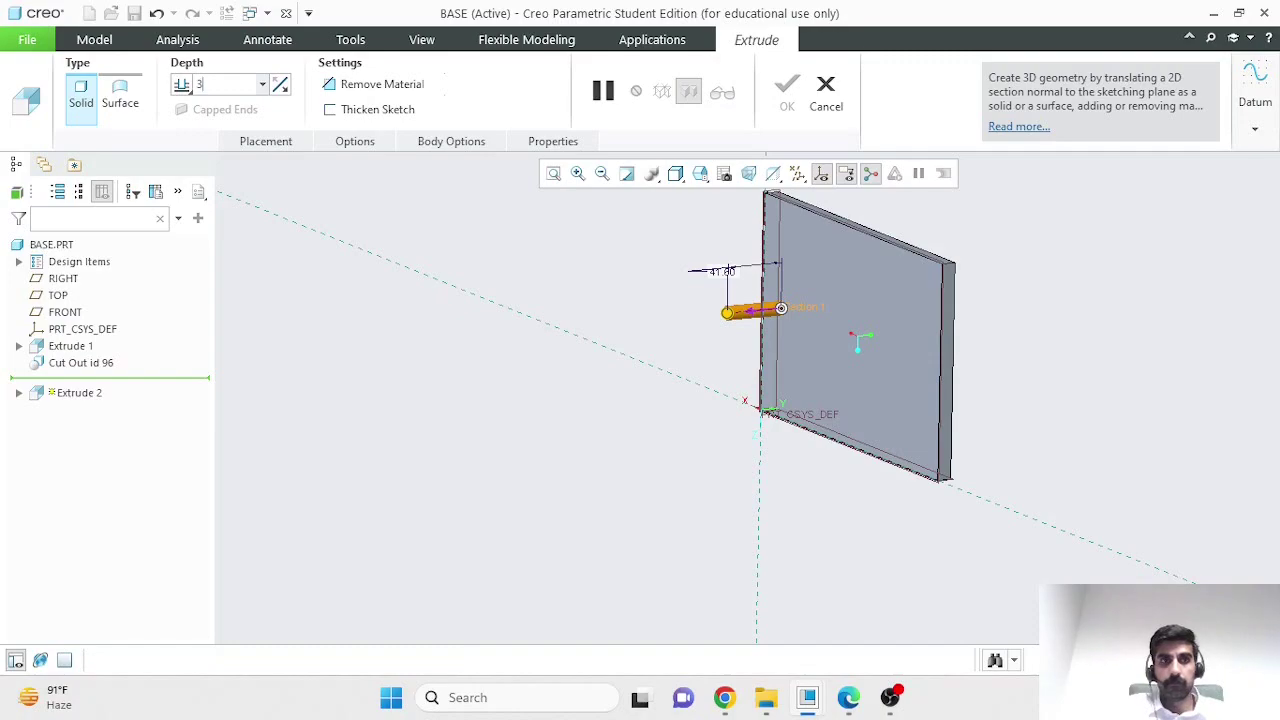
key(Return)
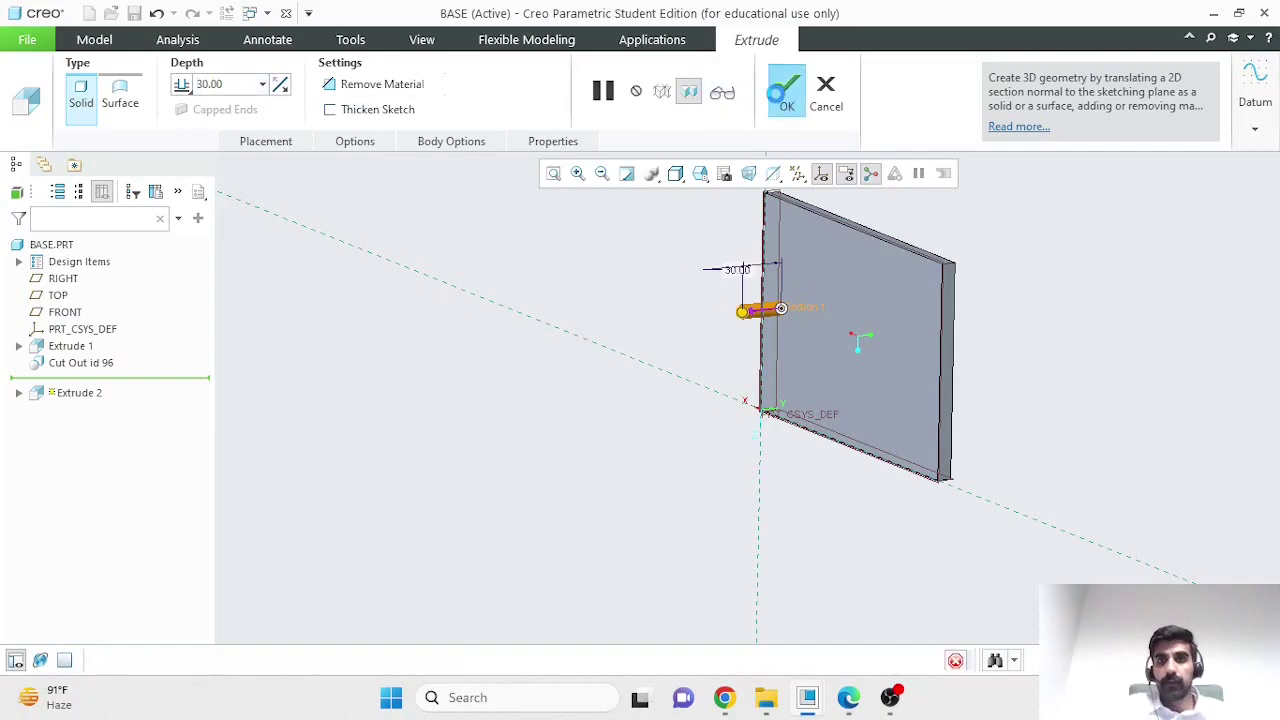
click(786, 92)
Save BASE.PRT and switch back to the MYGT assembly window
key(ctrl+s)
mouse_move(822, 698)
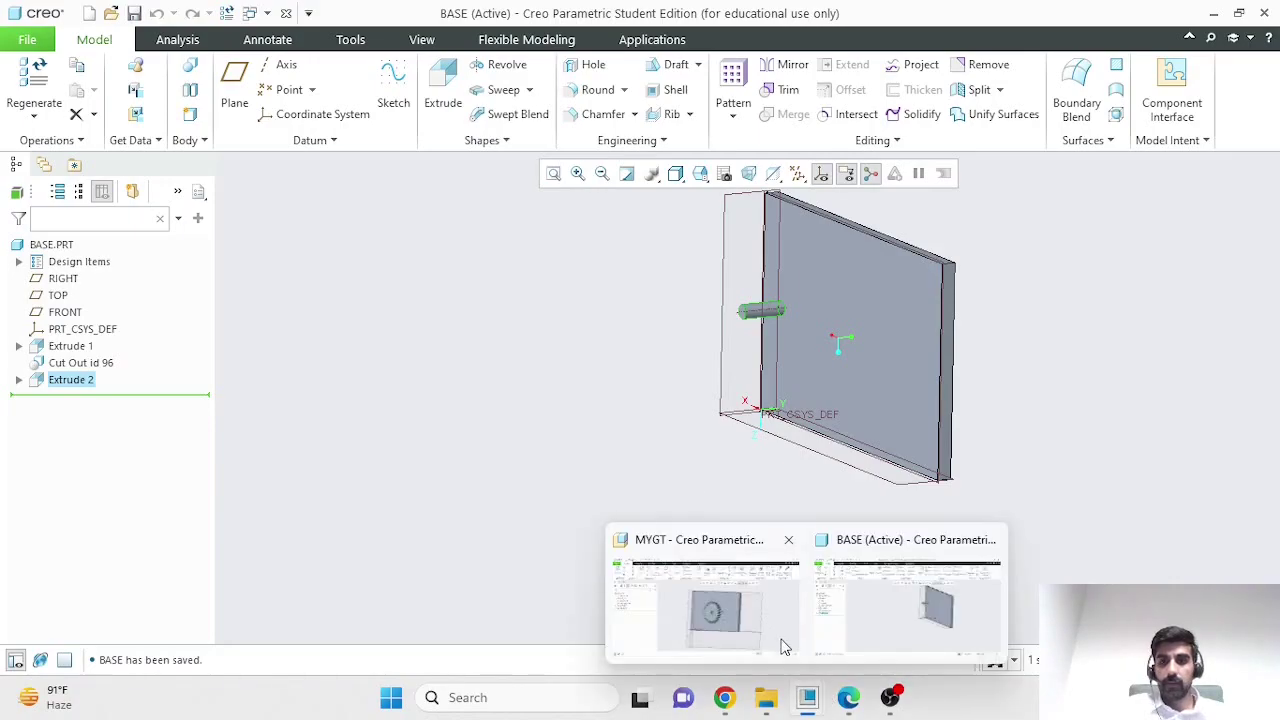
click(775, 616)
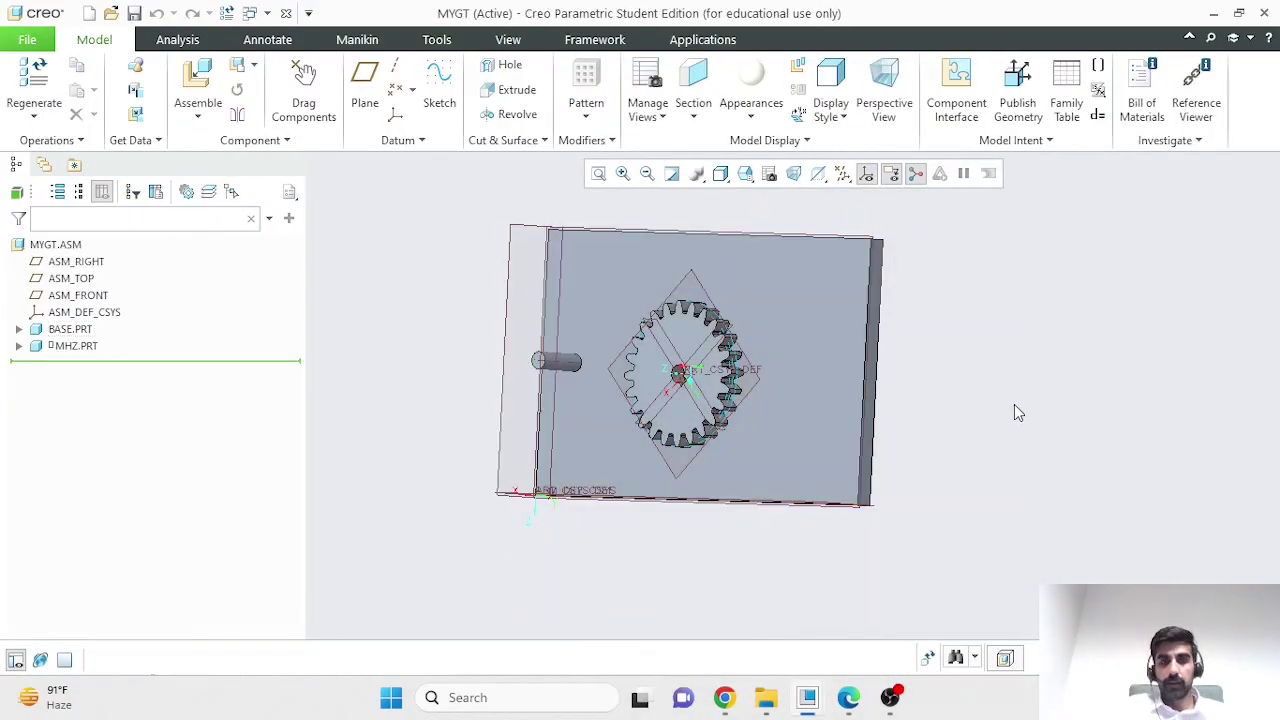
Activate BASE.PRT within the MYGT assembly for in-context editing
scroll(1017, 412, up, 3)
scroll(1000, 410, down, 6)
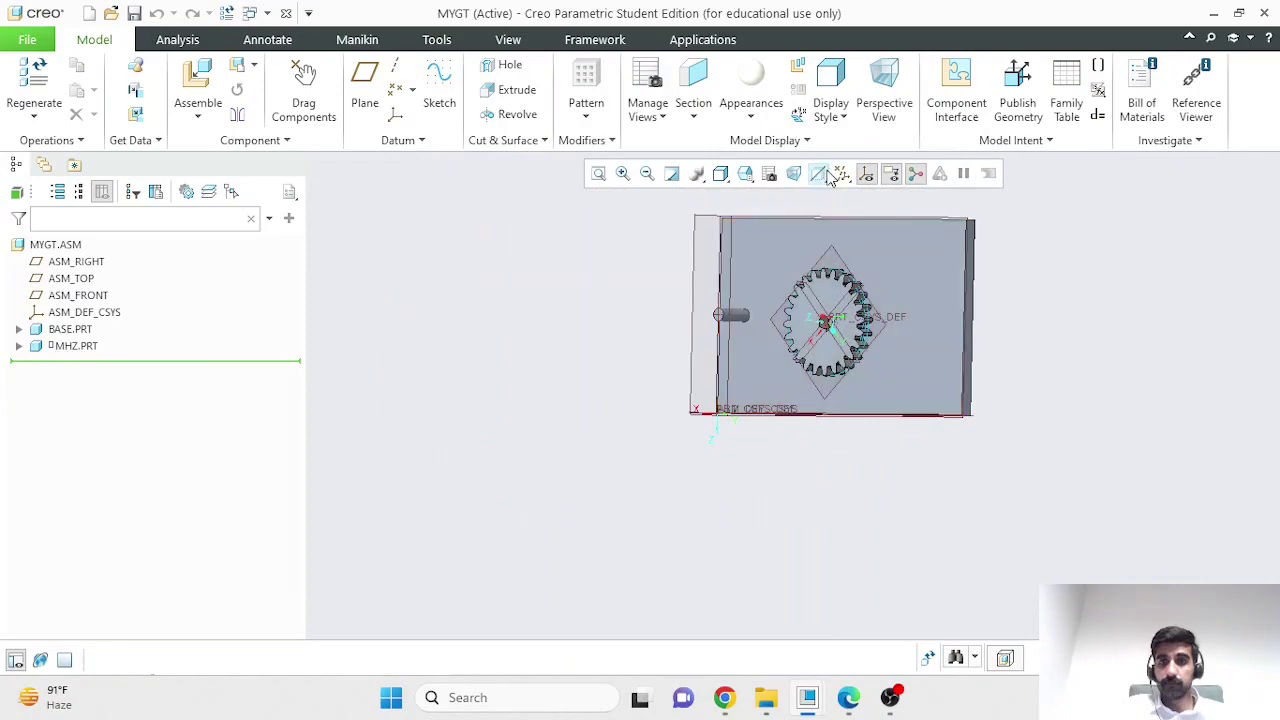
middle_drag(1051, 429, 990, 420)
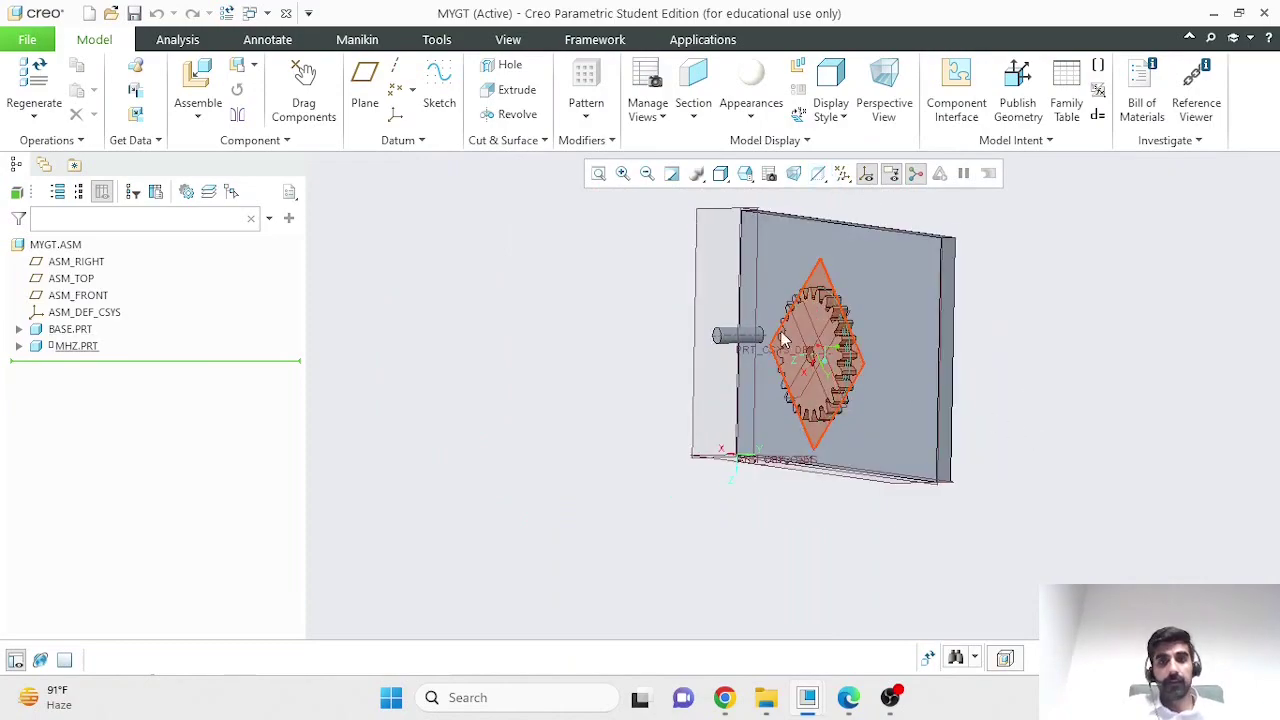
mouse_move(969, 360)
middle_down()
mouse_move(1000, 354)
mouse_move(1008, 370)
mouse_move(985, 362)
middle_up()
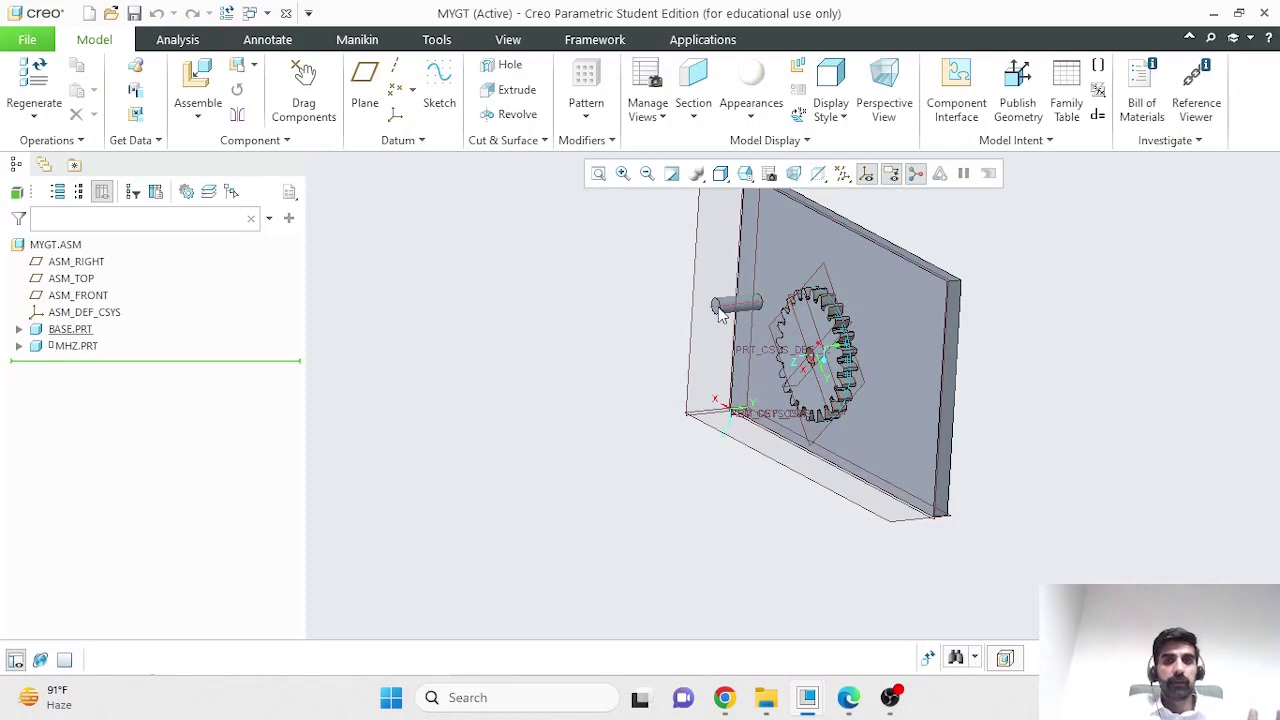
middle_drag(1104, 354, 1031, 352)
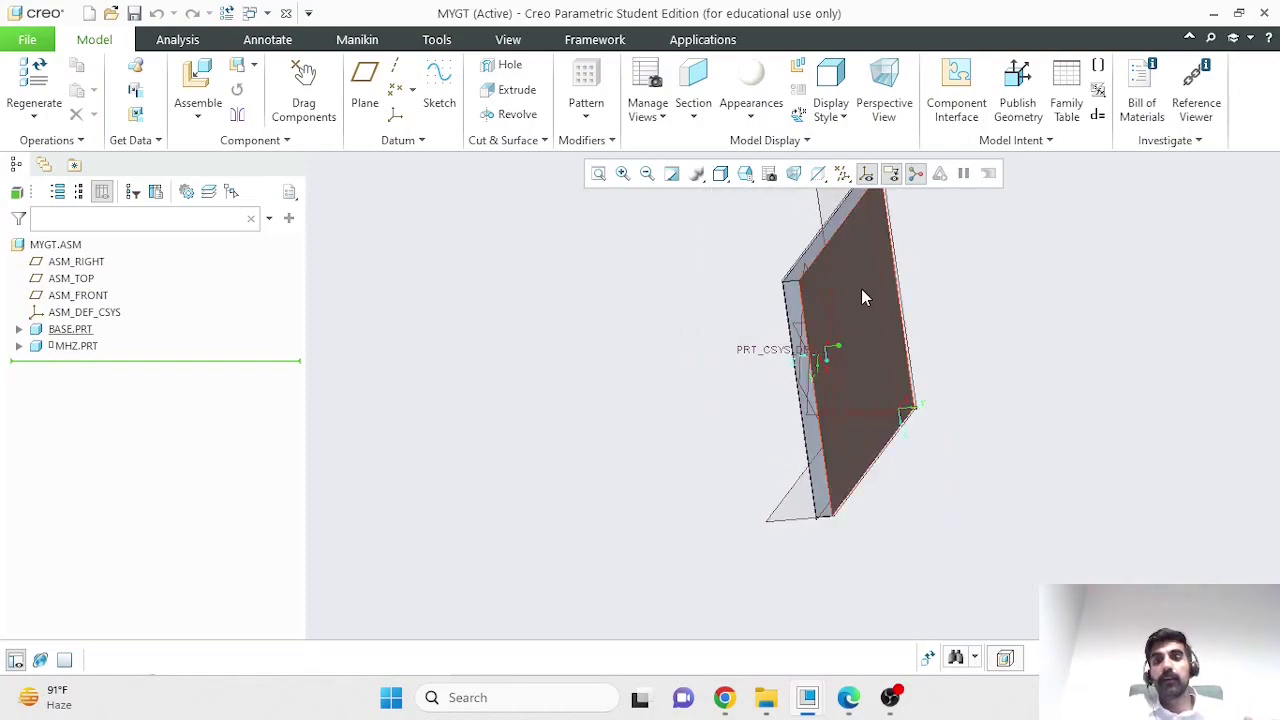
middle_drag(935, 433, 1075, 445)
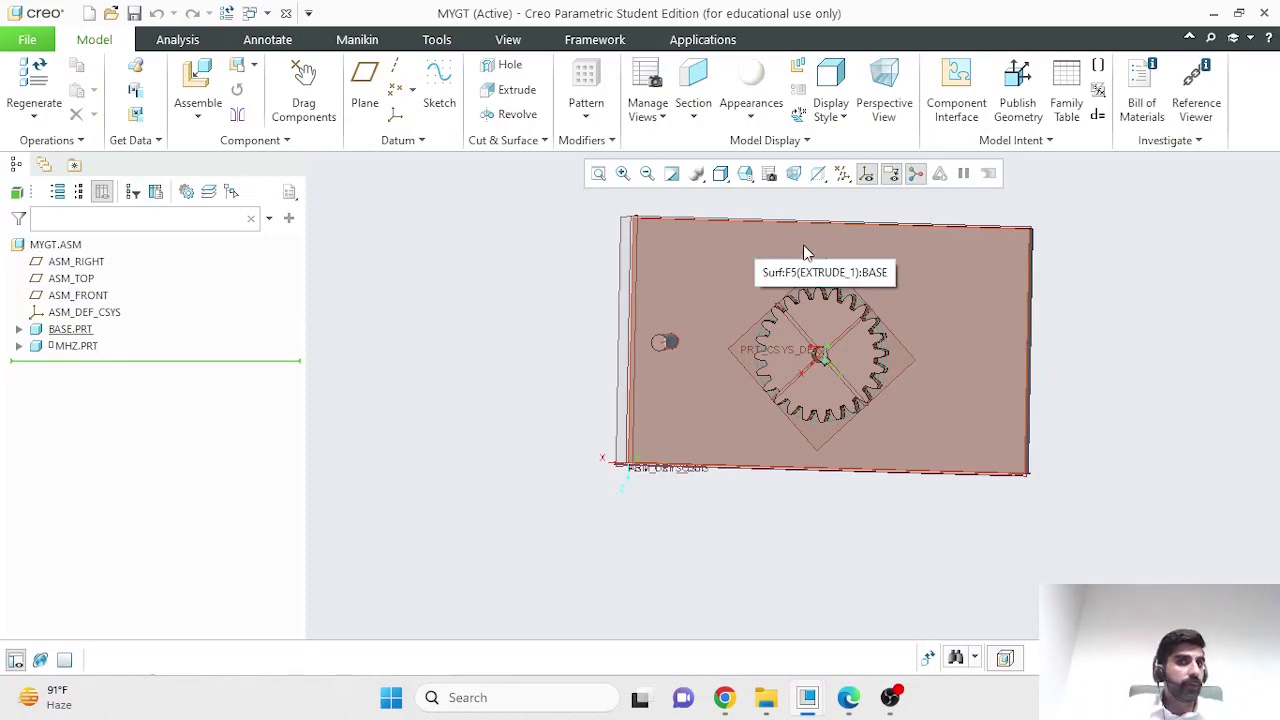
click(70, 330)
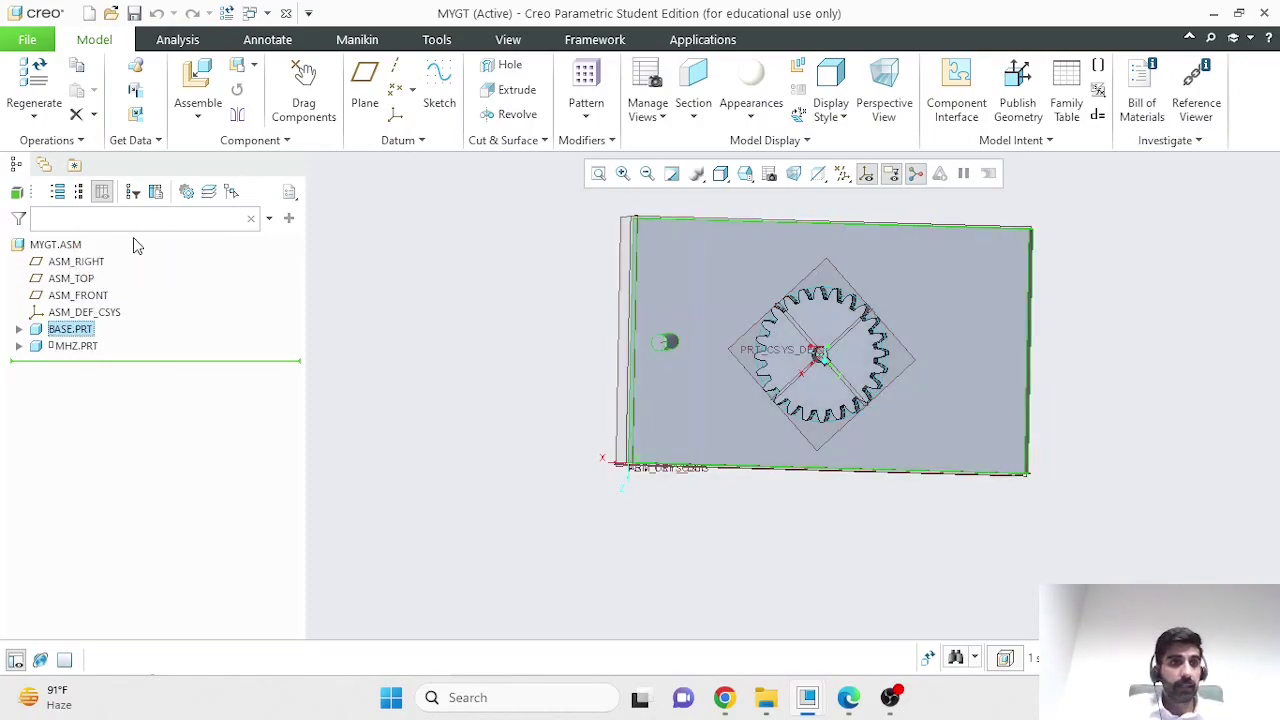
click(70, 329)
click(77, 240)
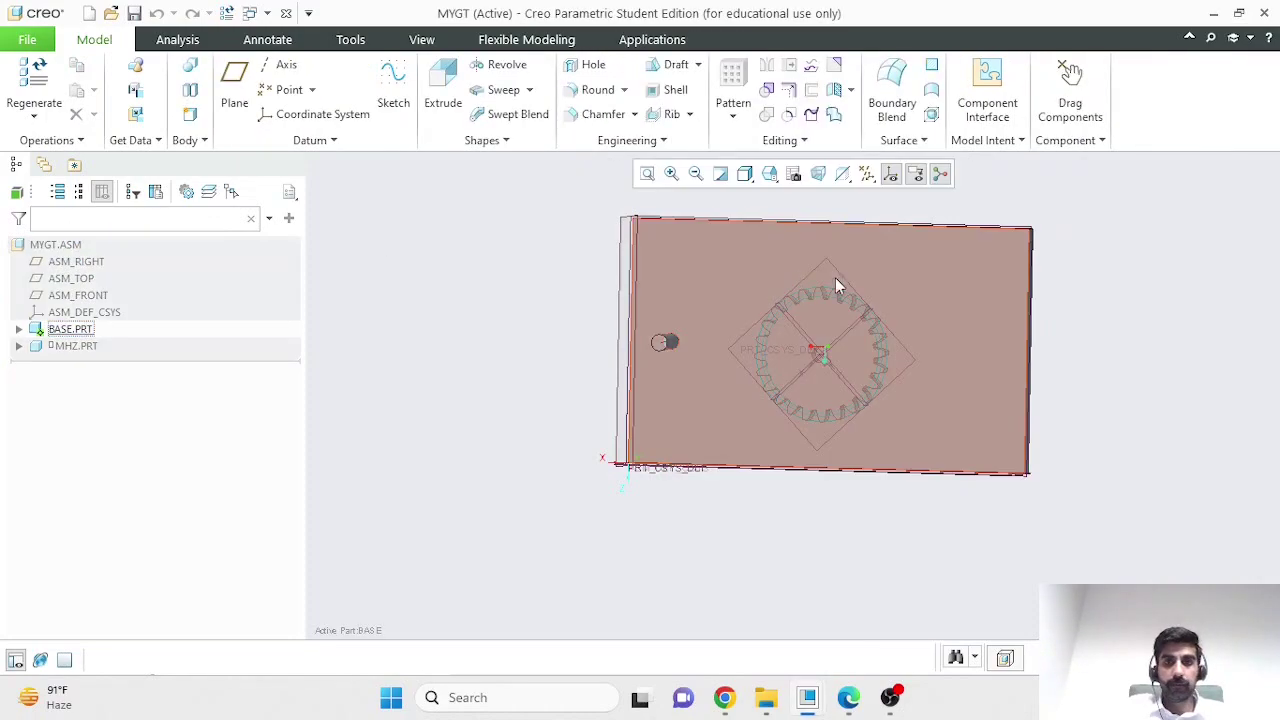
Start an Extrude on the base plate's large face and sketch a slightly larger circle concentric with the pin, finishing the sketch
click(975, 265)
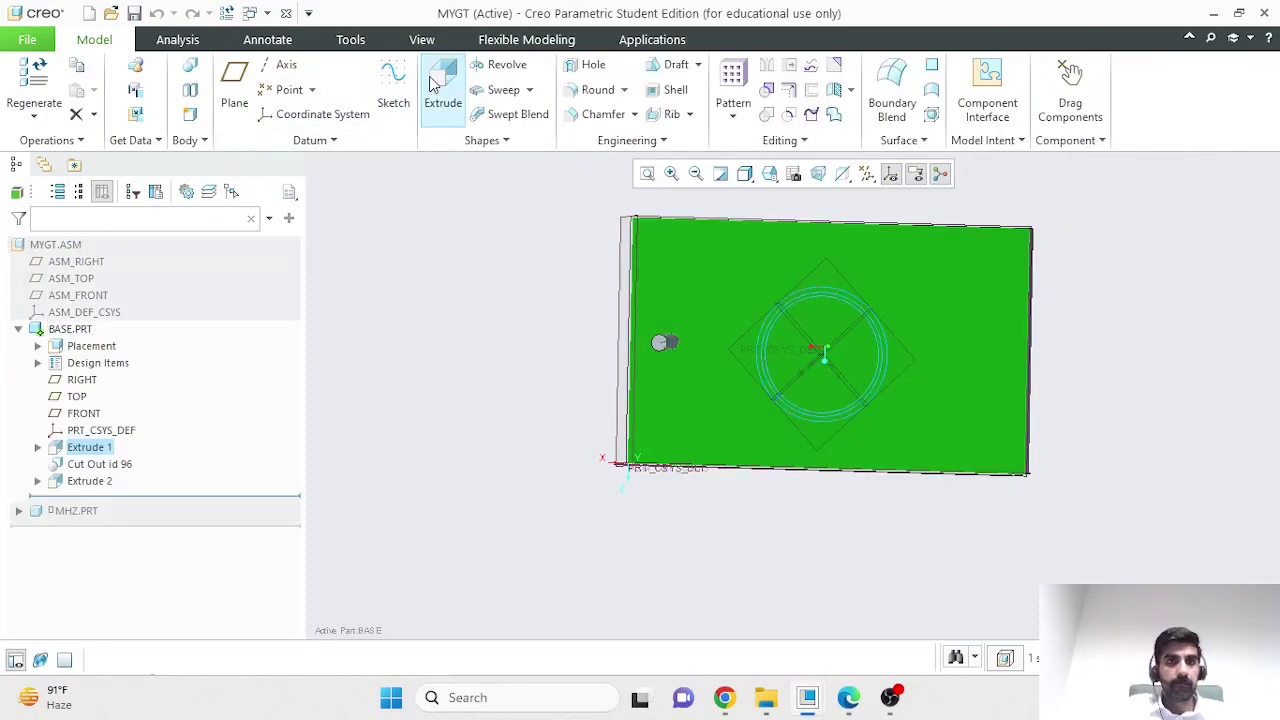
click(432, 84)
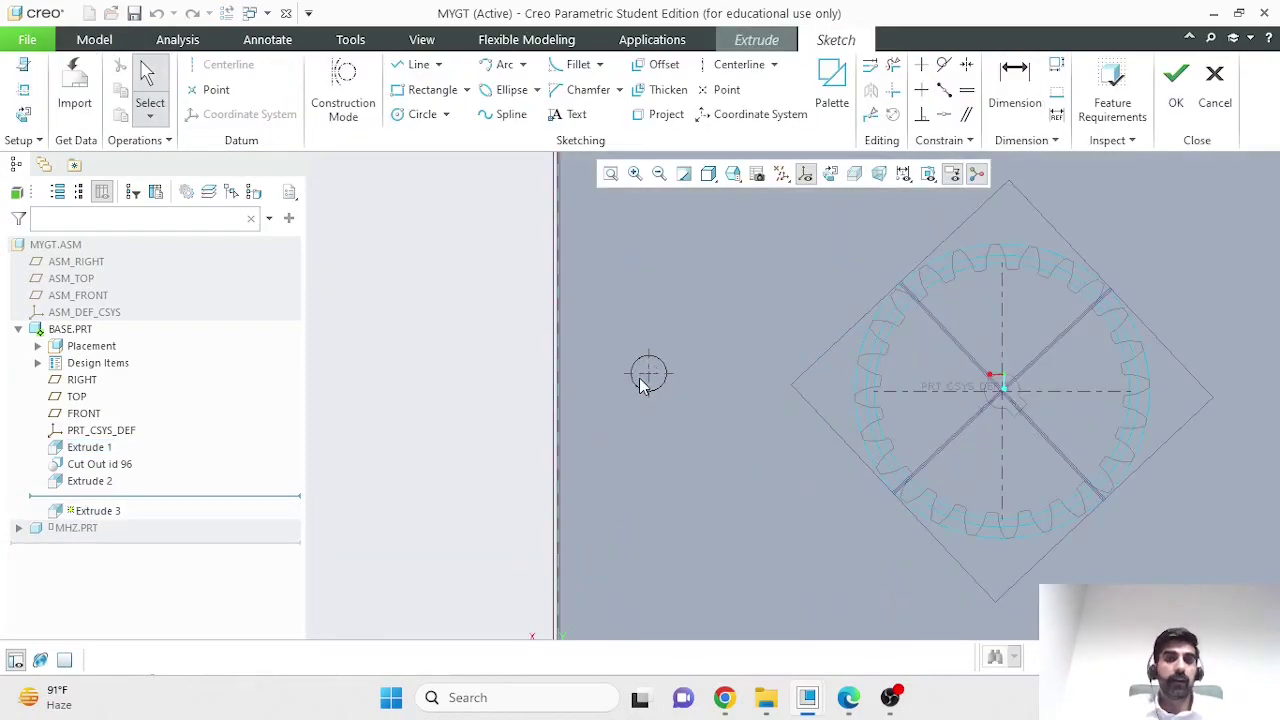
click(405, 119)
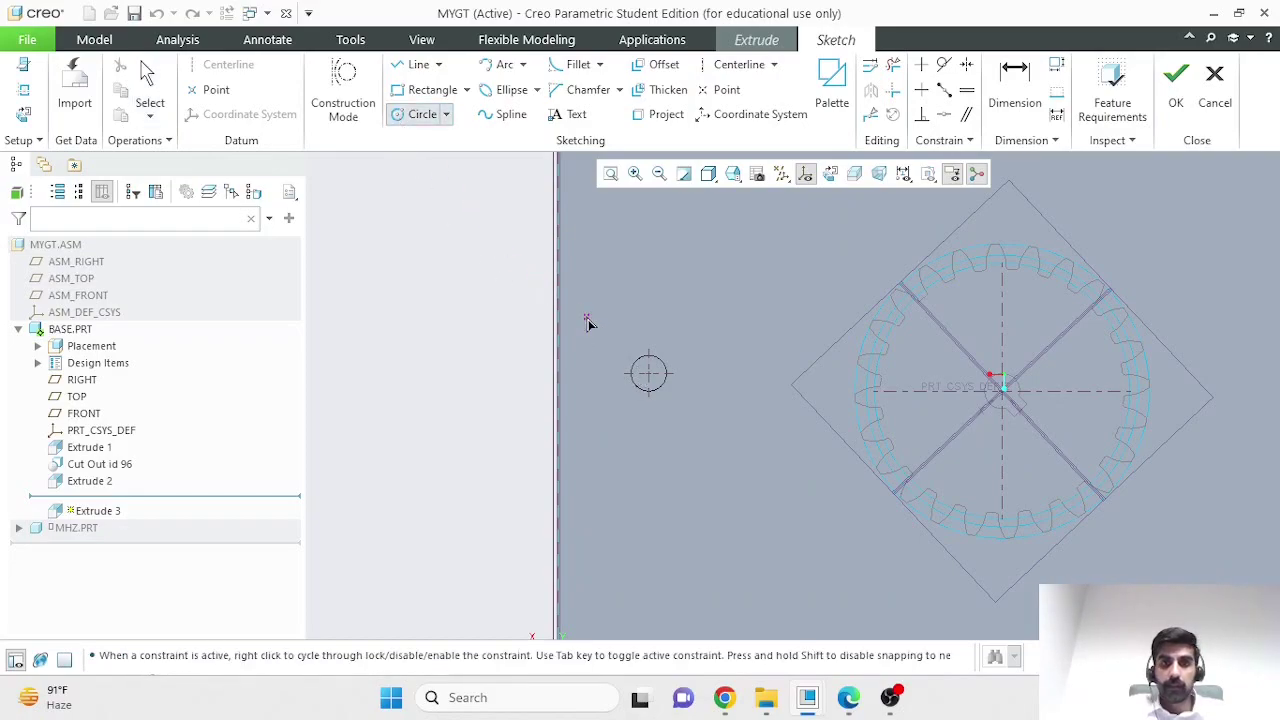
click(648, 374)
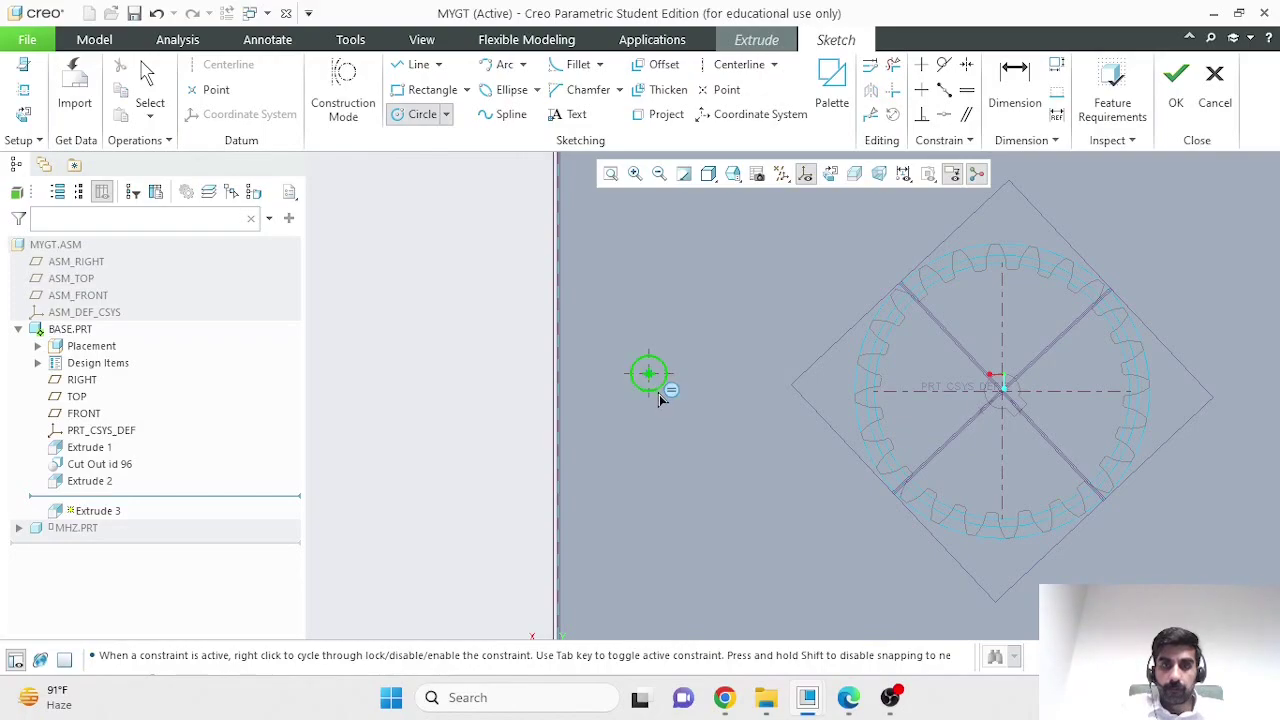
click(661, 401)
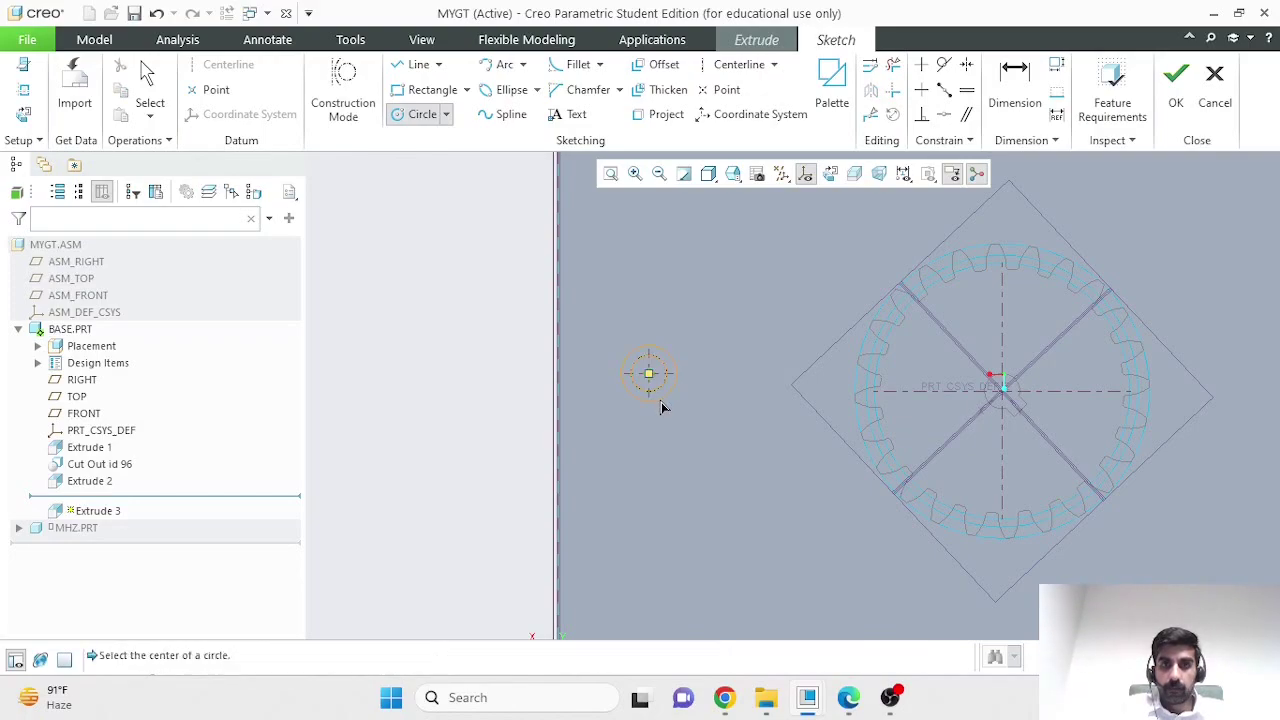
middle_click(480, 366)
scroll(480, 366, down, 3)
mouse_move(993, 397)
middle_down()
mouse_move(971, 394)
mouse_move(951, 349)
middle_up()
click(1176, 85)
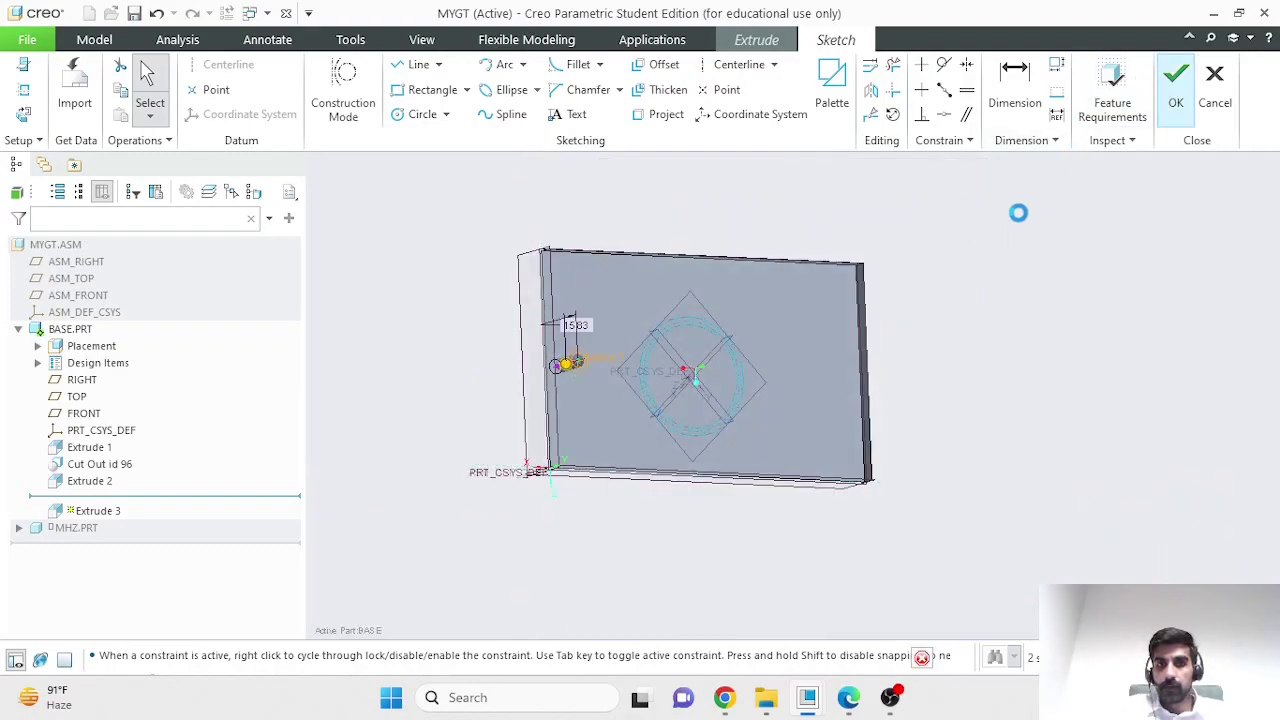
Set the depth of the concentric collar's extrusion to 10 and complete the feature
click(236, 85)
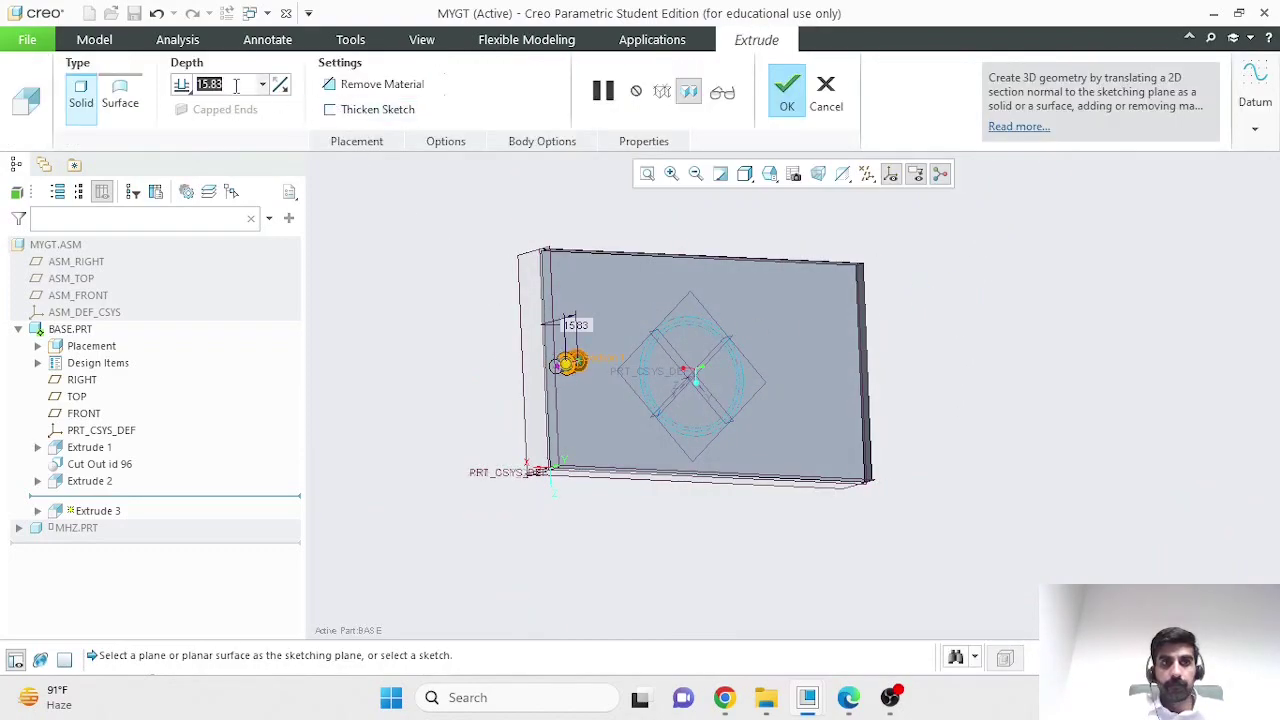
text(10)
key(Return)
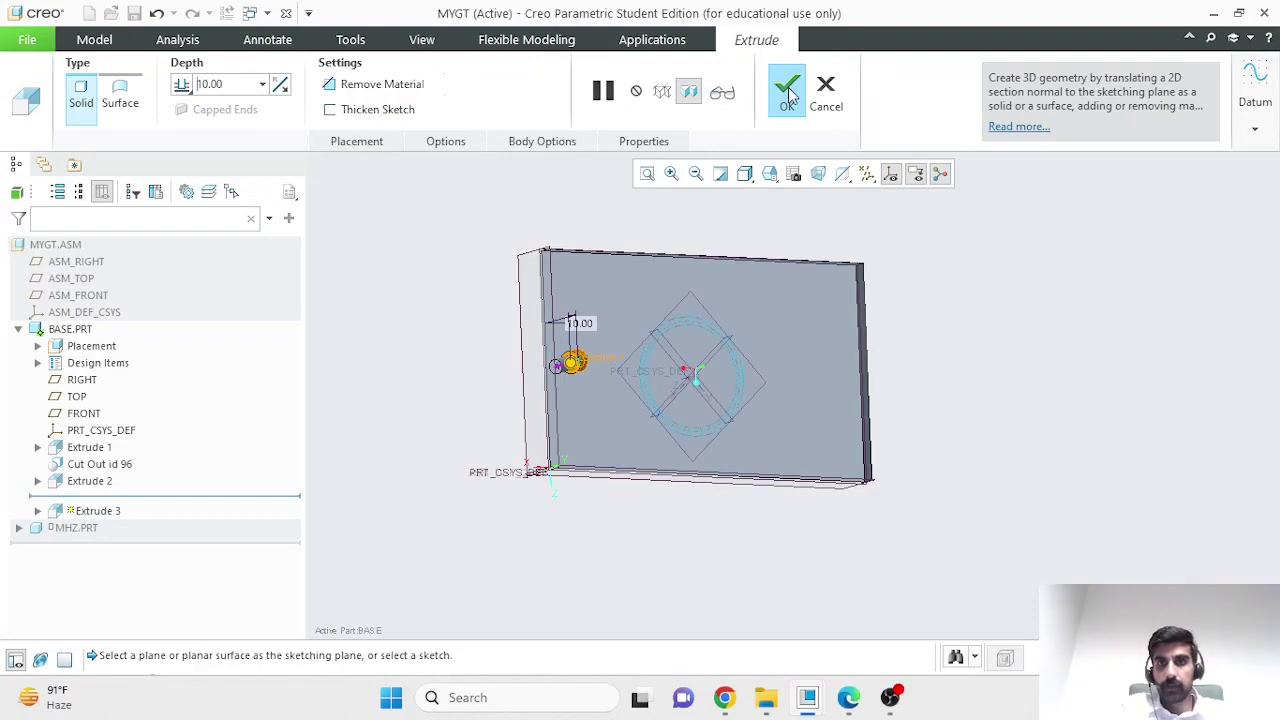
click(789, 92)
middle_drag(426, 420, 629, 430)
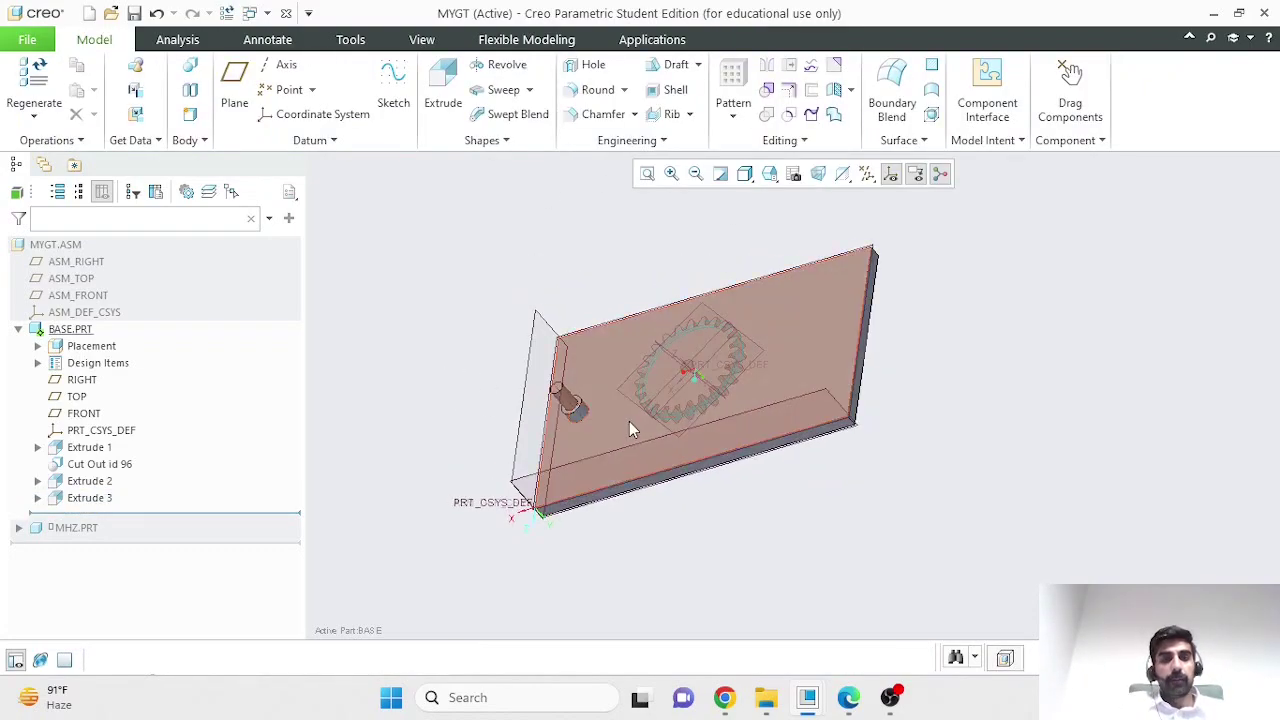
Inspect the stepped pin in the separate BASE.PRT window, close that window and return to the MYGT assembly
mouse_move(807, 697)
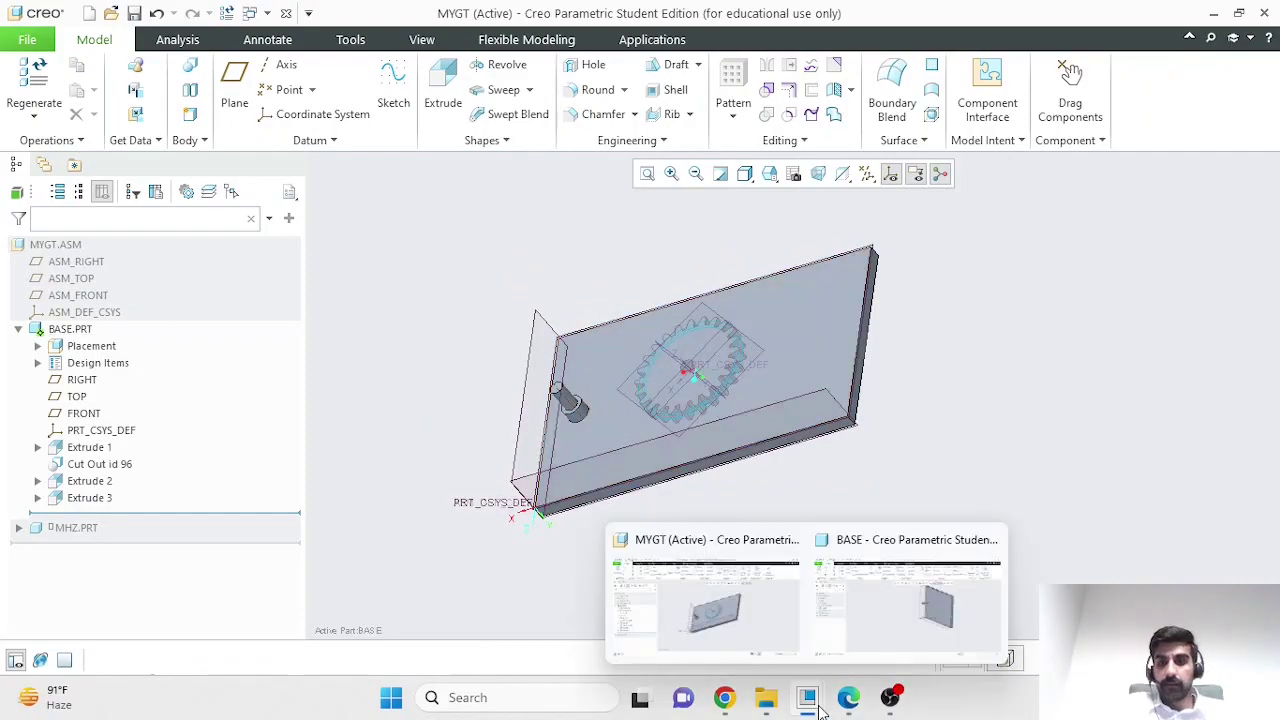
click(897, 620)
middle_drag(791, 540, 765, 492)
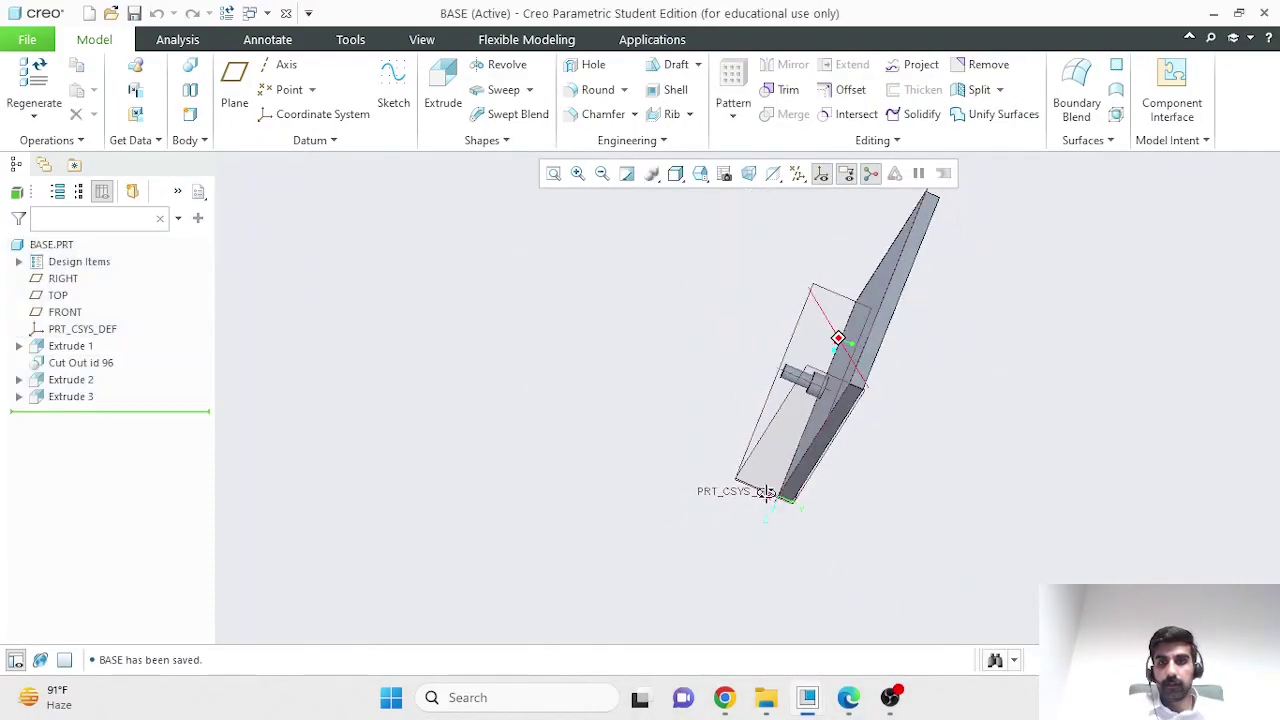
scroll(796, 400, down, 5)
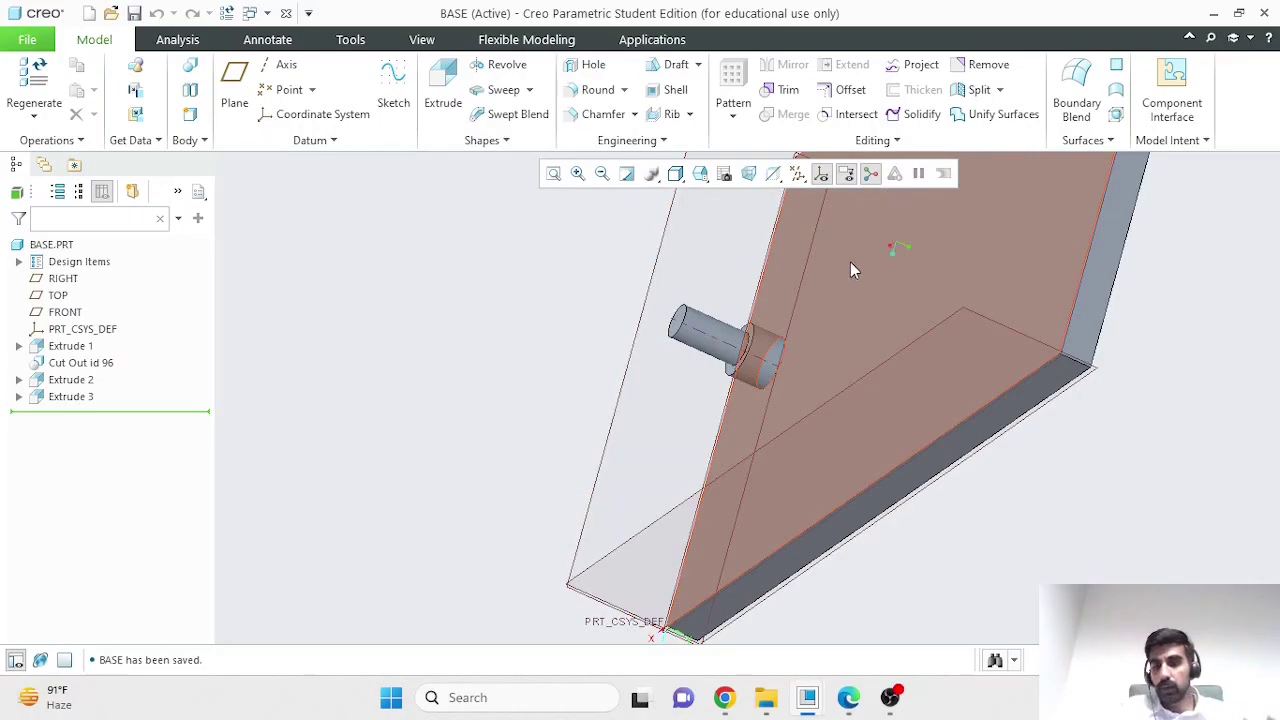
click(286, 14)
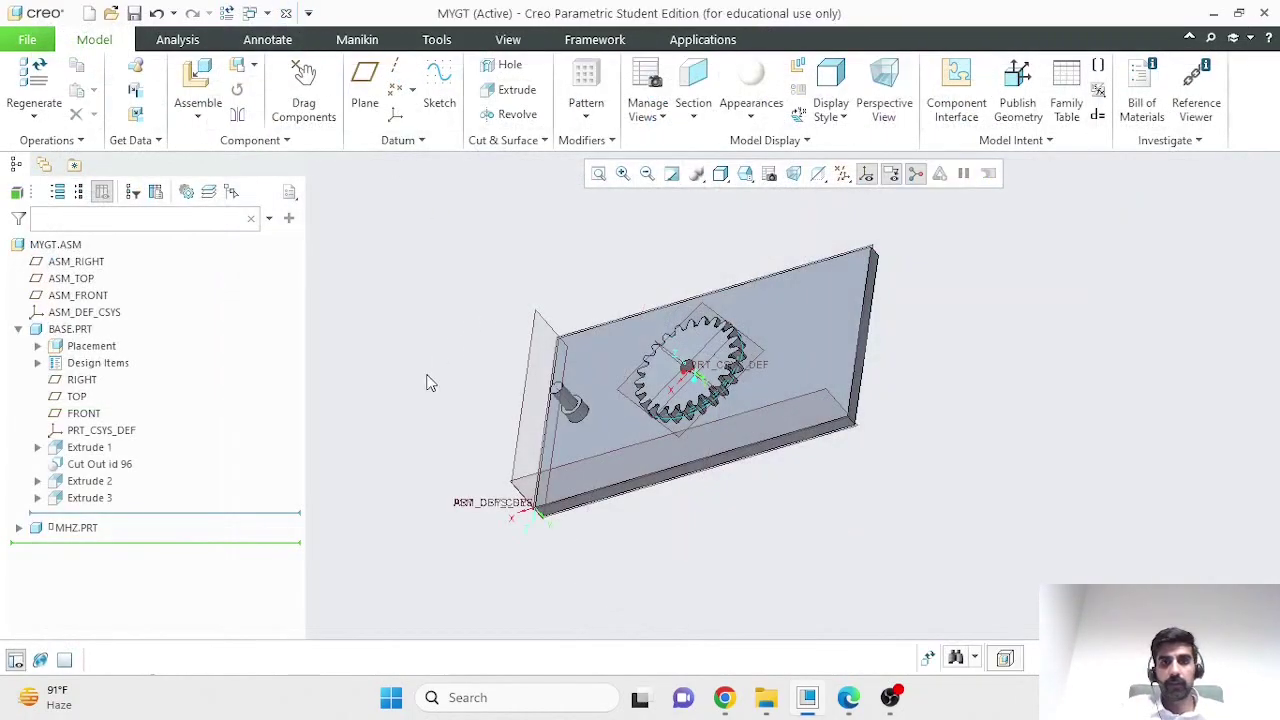
middle_drag(907, 415, 477, 397)
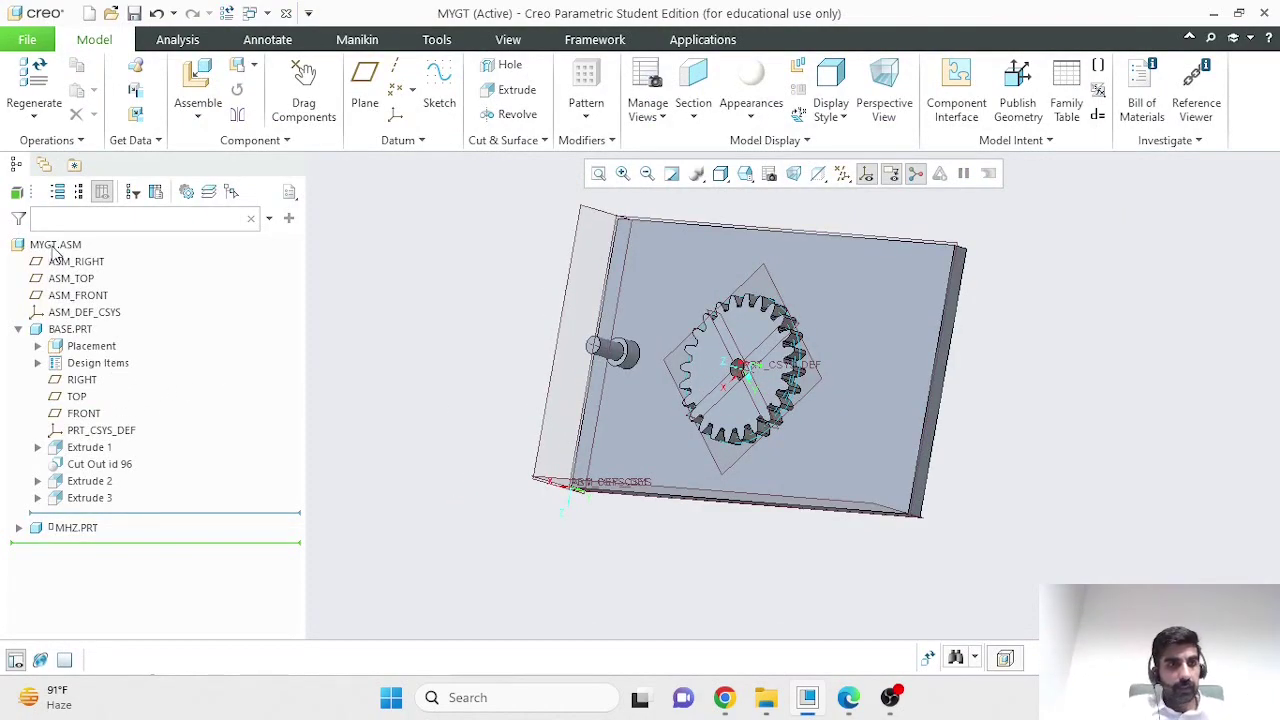
click(58, 245)
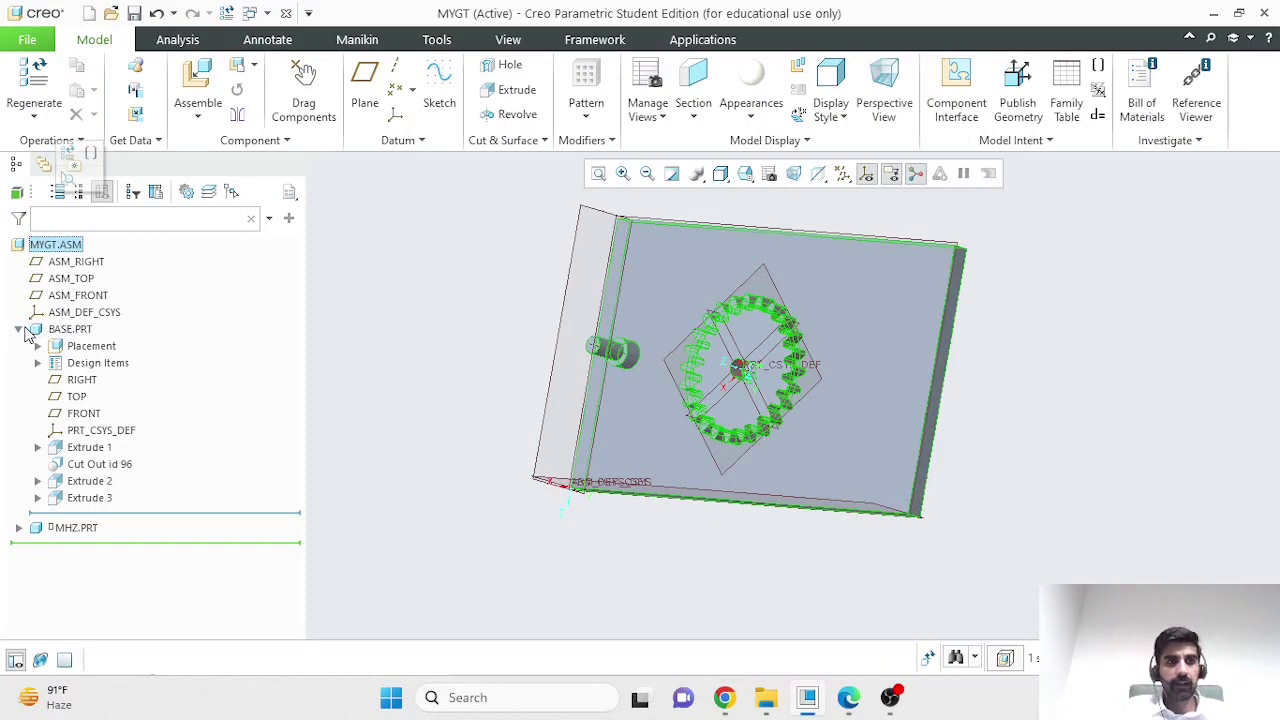
click(55, 330)
click(385, 327)
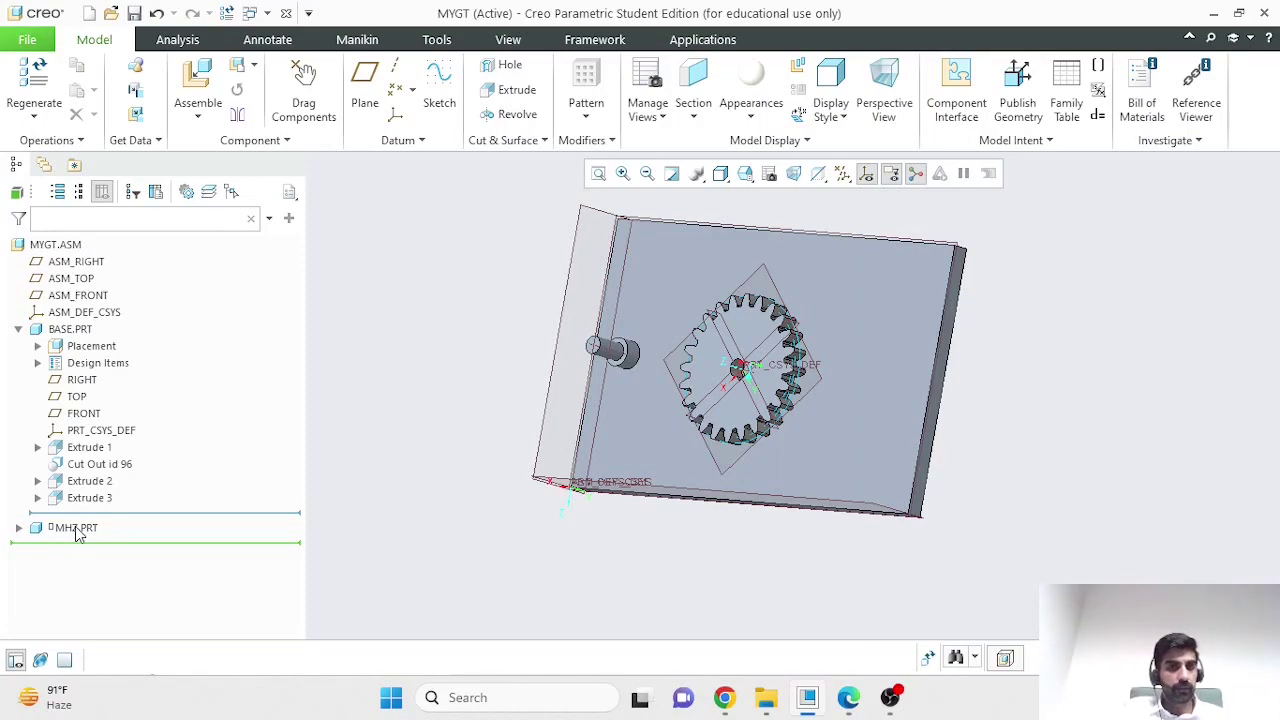
Collapse BASE.PRT in the model tree and open gear MHZ.PRT's placement definition for editing
click(75, 528)
mouse_move(75, 533)
mouse_down()
mouse_move(47, 545)
mouse_move(50, 532)
mouse_move(59, 543)
mouse_up()
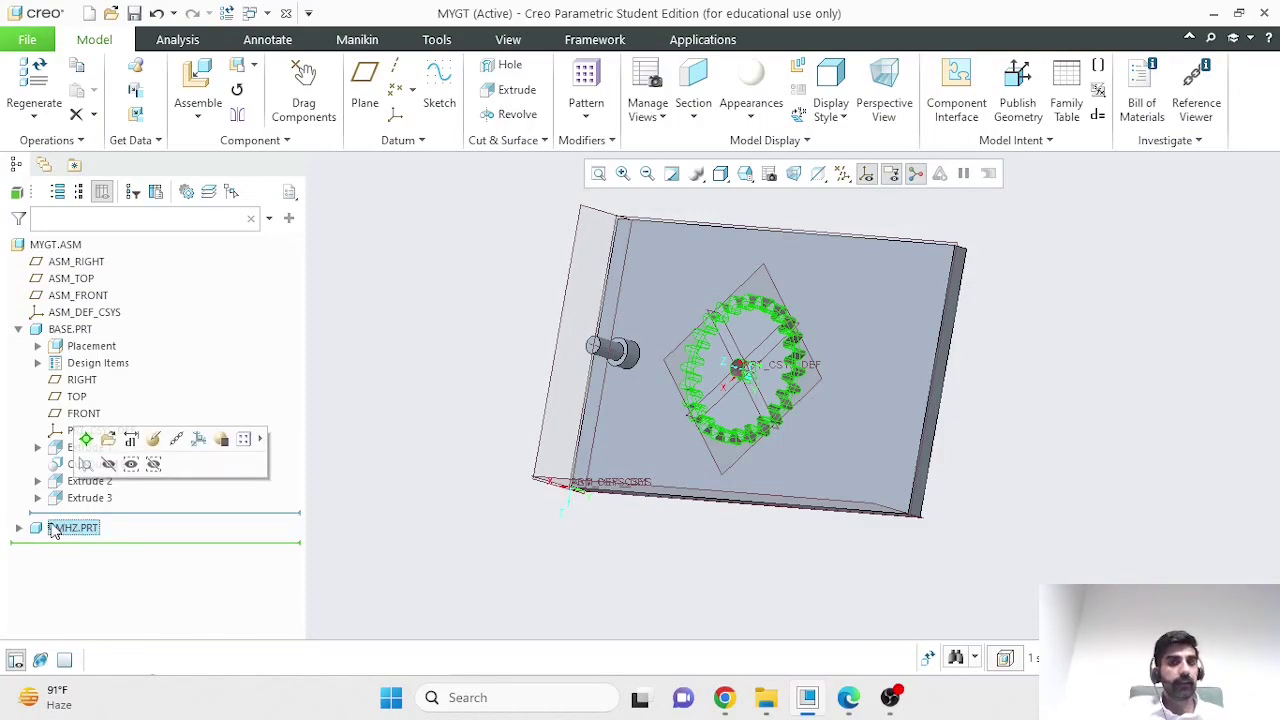
click(19, 329)
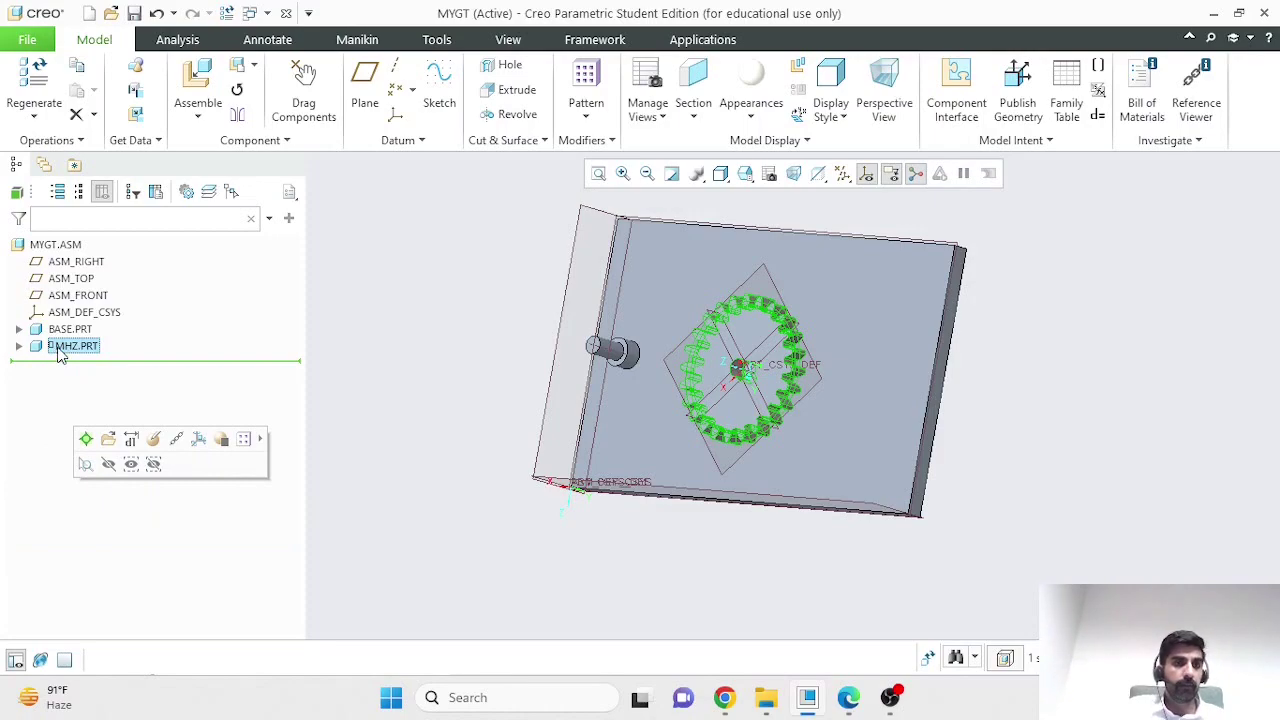
click(65, 350)
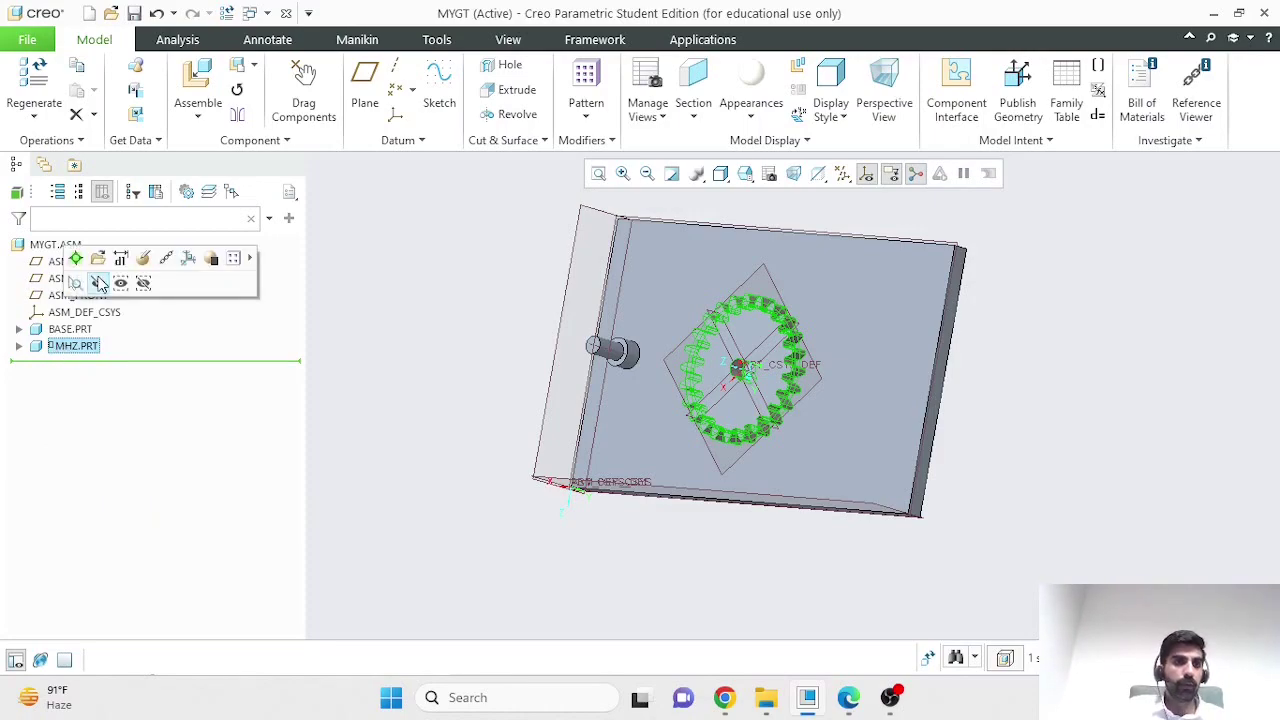
click(146, 259)
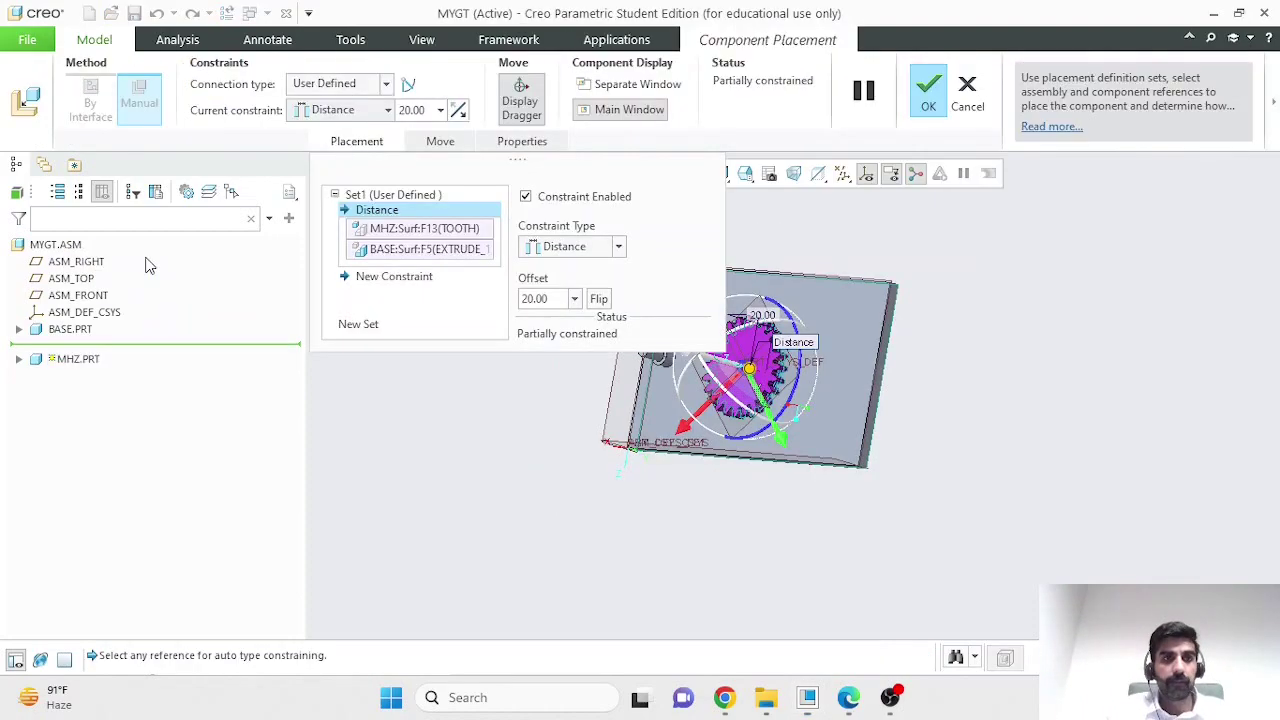
scroll(481, 420, down, 2)
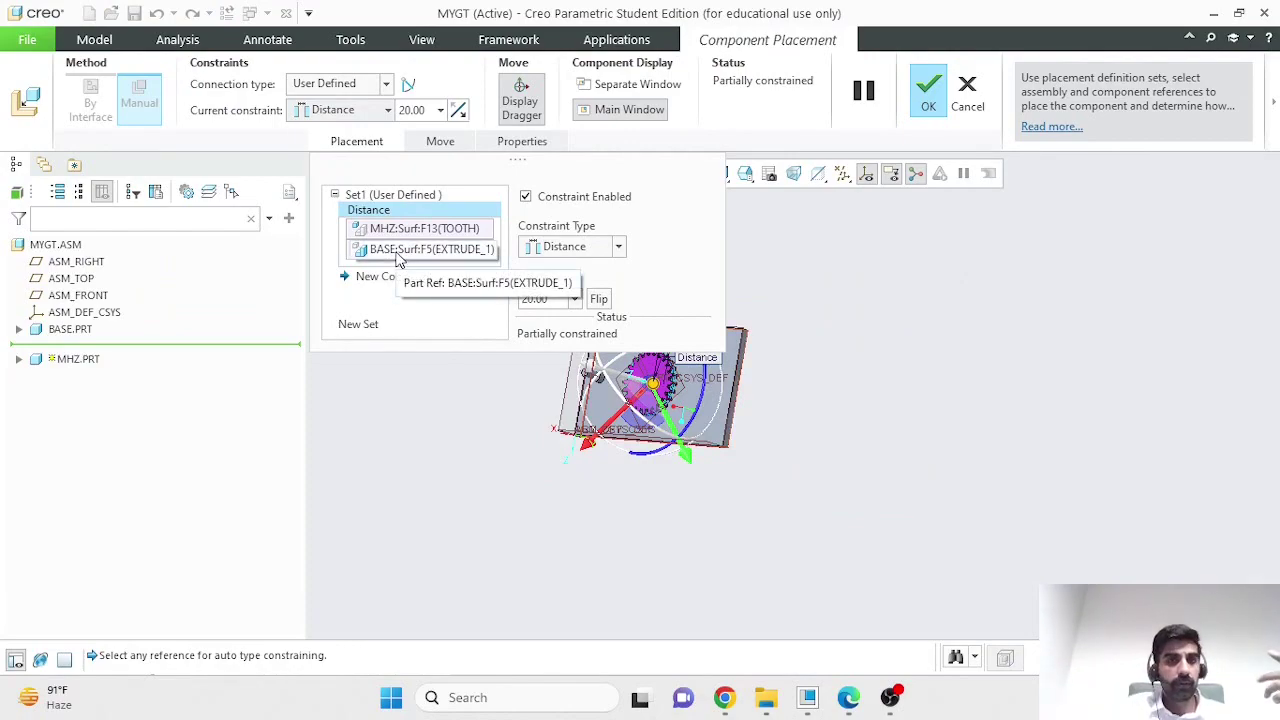
Hide the gear's 3D dragger and inspect the gear's centre bore in a separate component window, closing that window at the end
scroll(522, 465, down, 2)
scroll(463, 409, up, 2)
scroll(837, 636, up, 3)
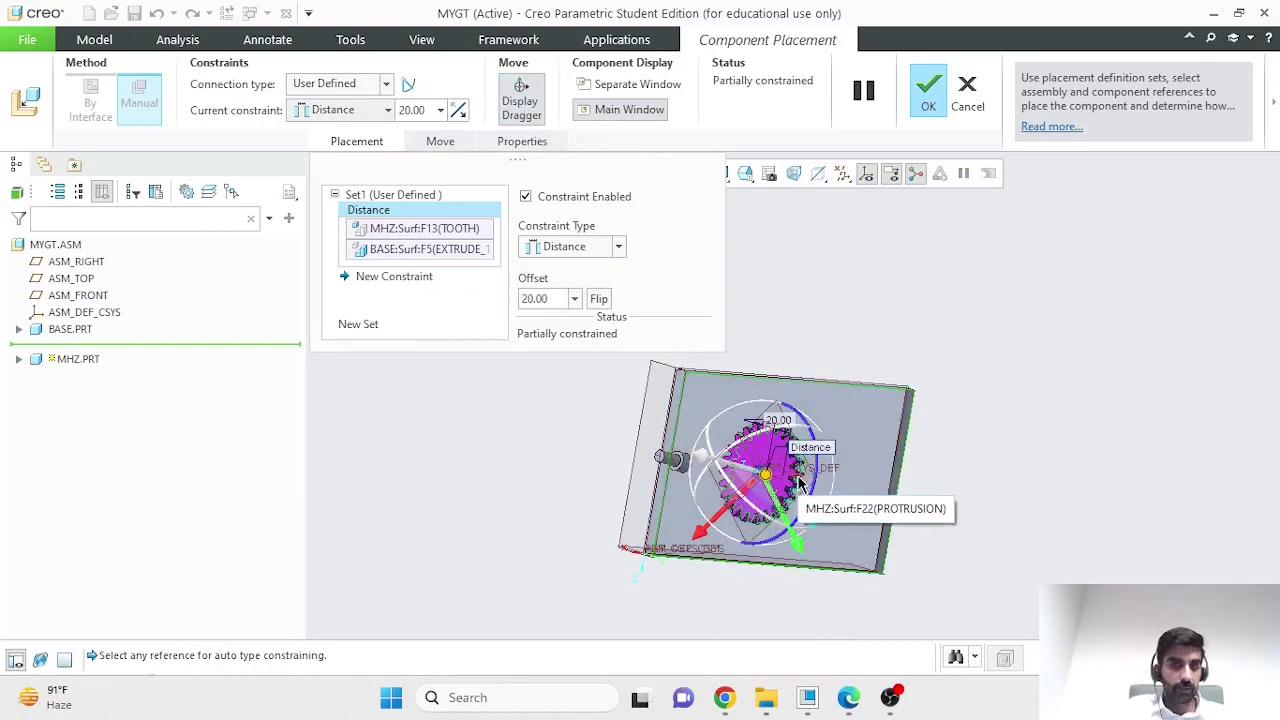
click(534, 117)
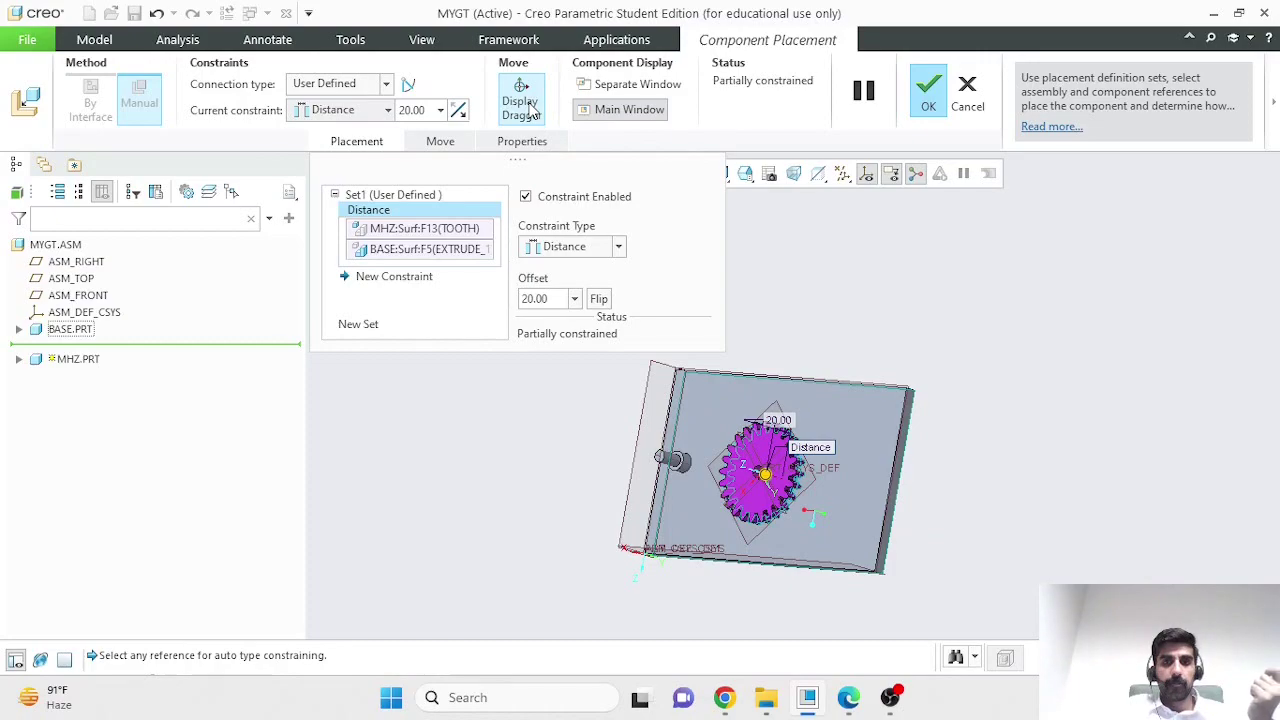
click(640, 109)
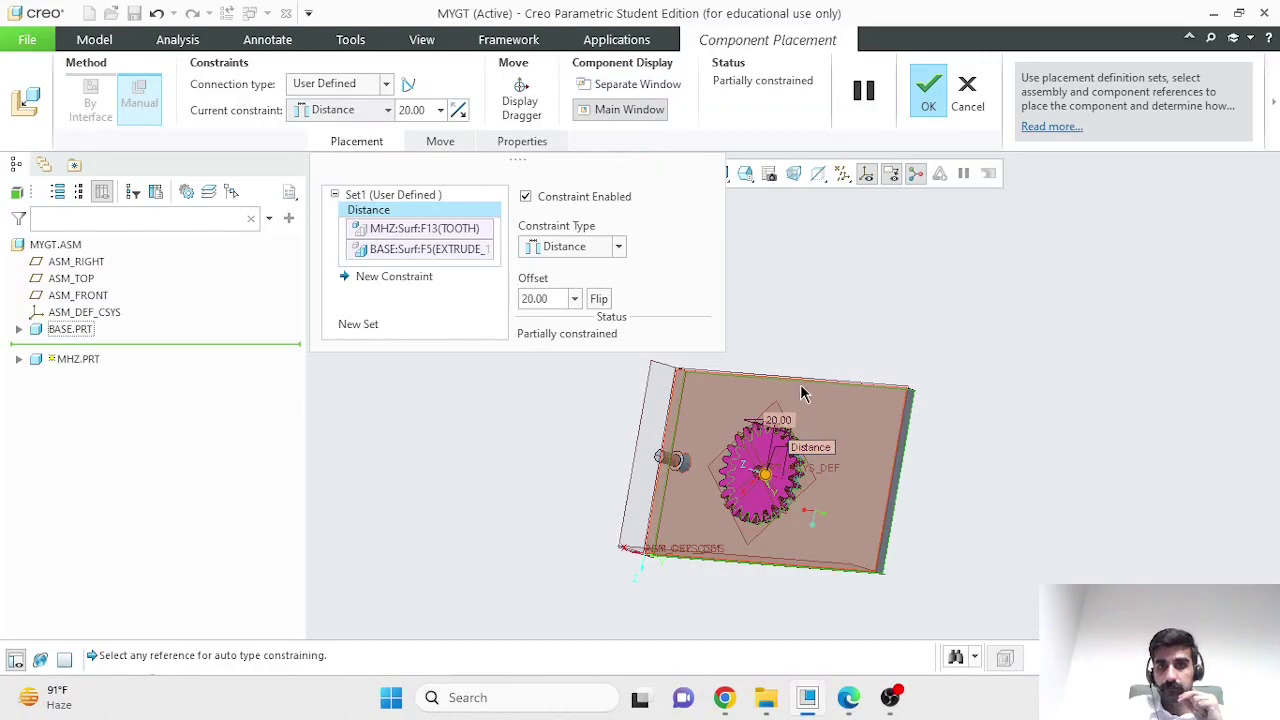
click(630, 84)
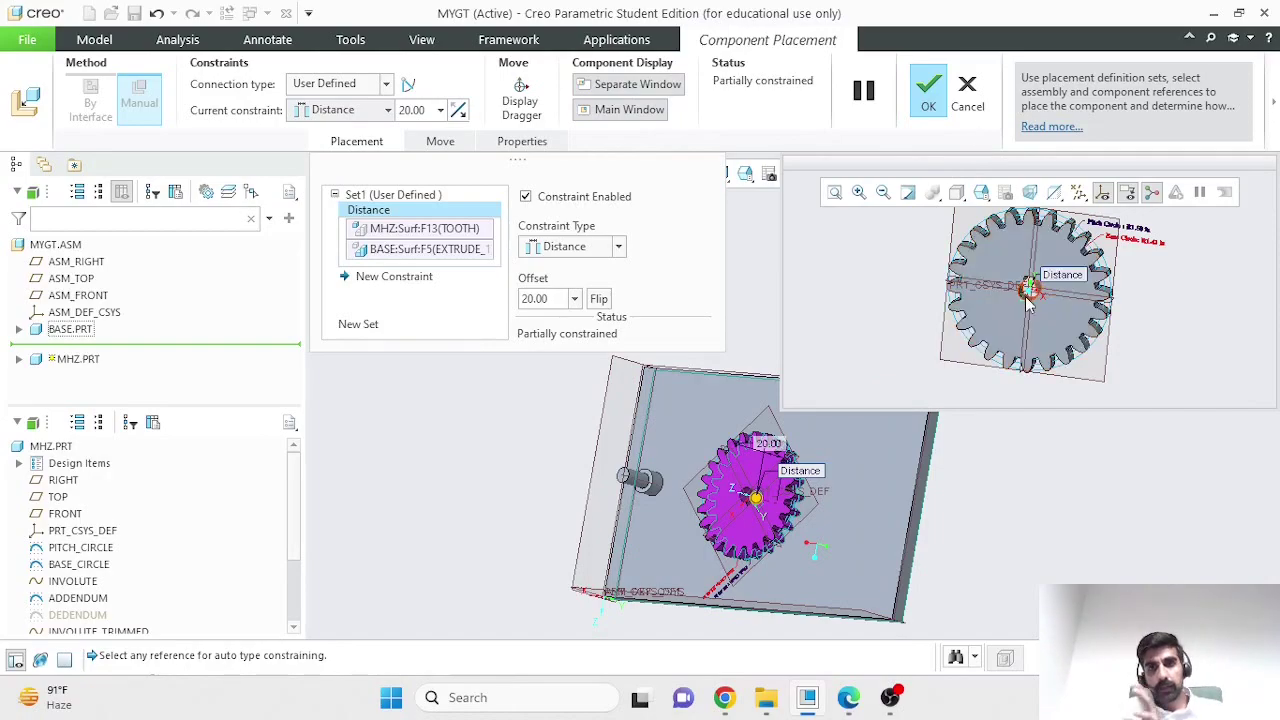
middle_drag(1028, 305, 1122, 323)
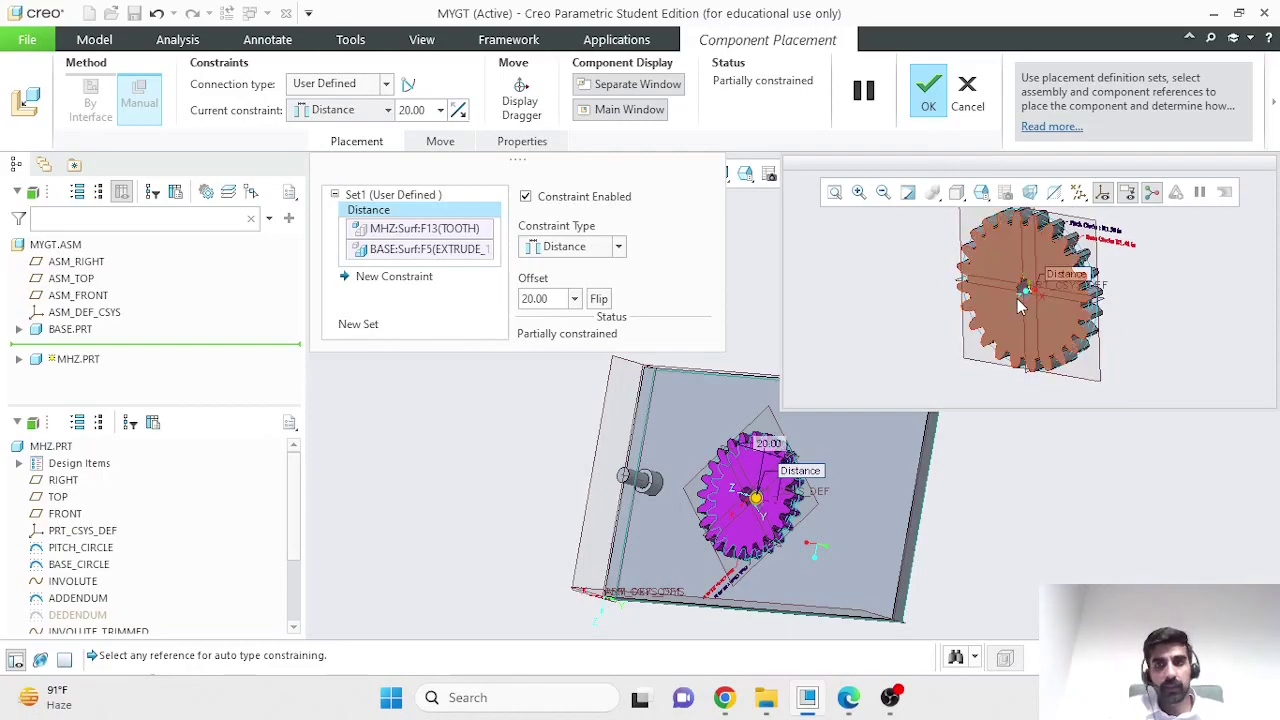
scroll(1020, 300, down, 3)
scroll(1020, 300, up, 5)
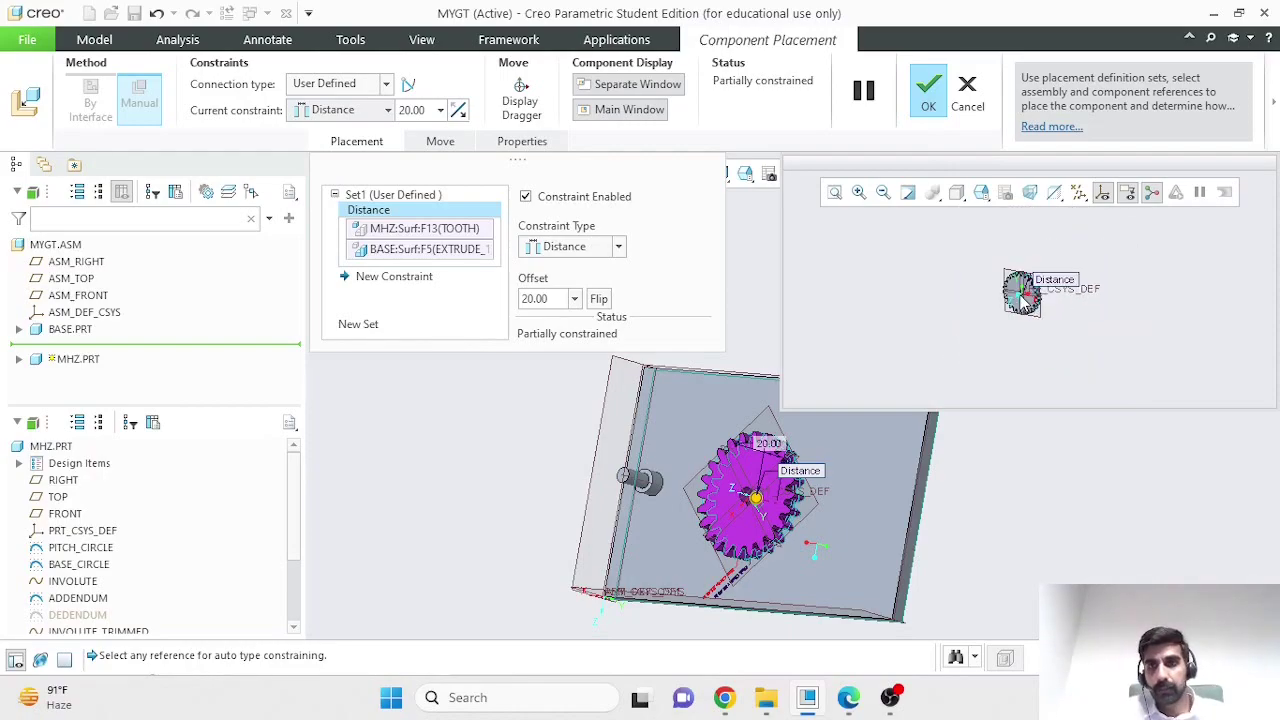
scroll(1020, 298, down, 8)
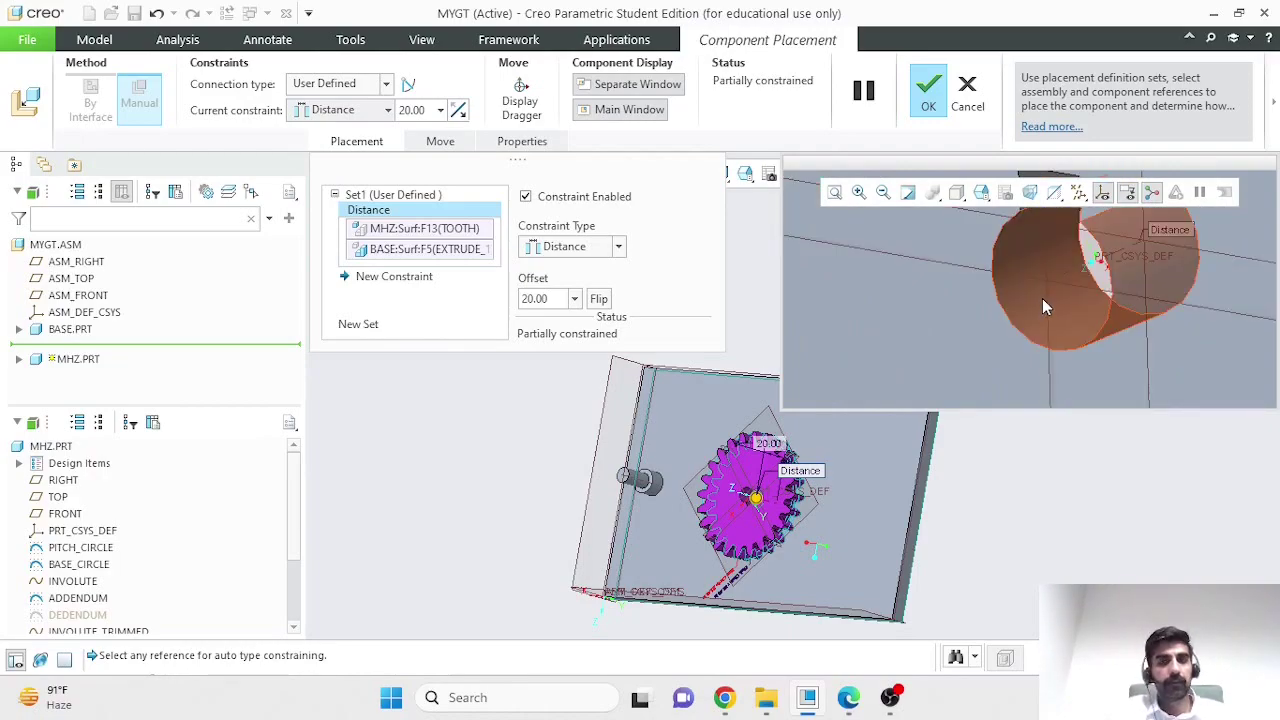
click(658, 112)
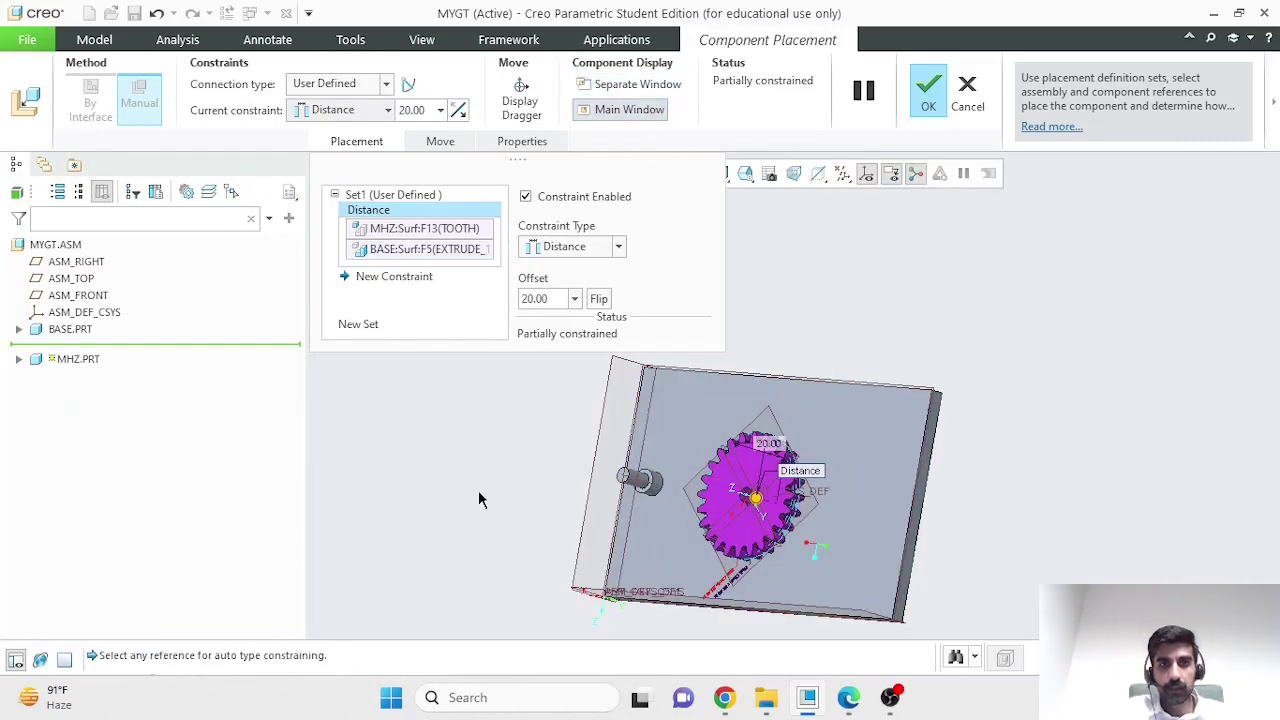
Move the gear clear of the base plate, beyond its upper edge, using the 3D dragger, and hide the dragger
click(521, 100)
drag(765, 538, 850, 395)
click(521, 103)
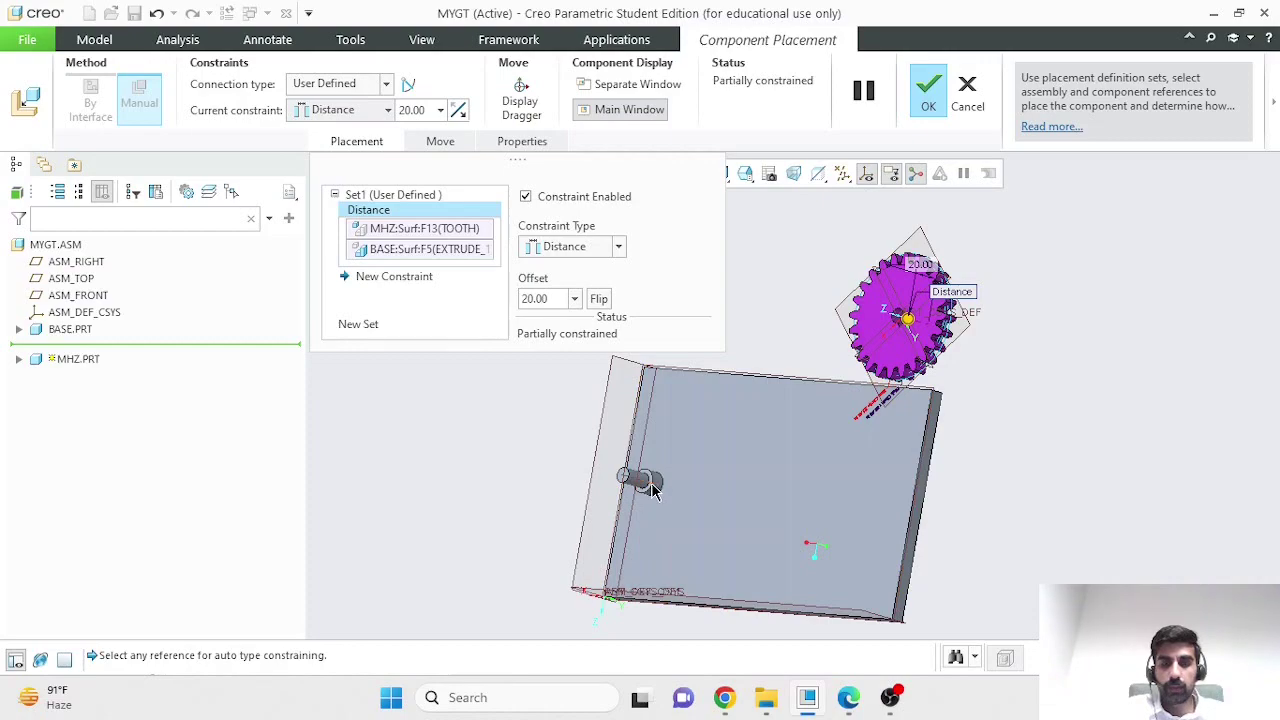
Add a second placement constraint between the pin's axis and the gear's bore axis, filtering the gear selection to Axis
click(415, 278)
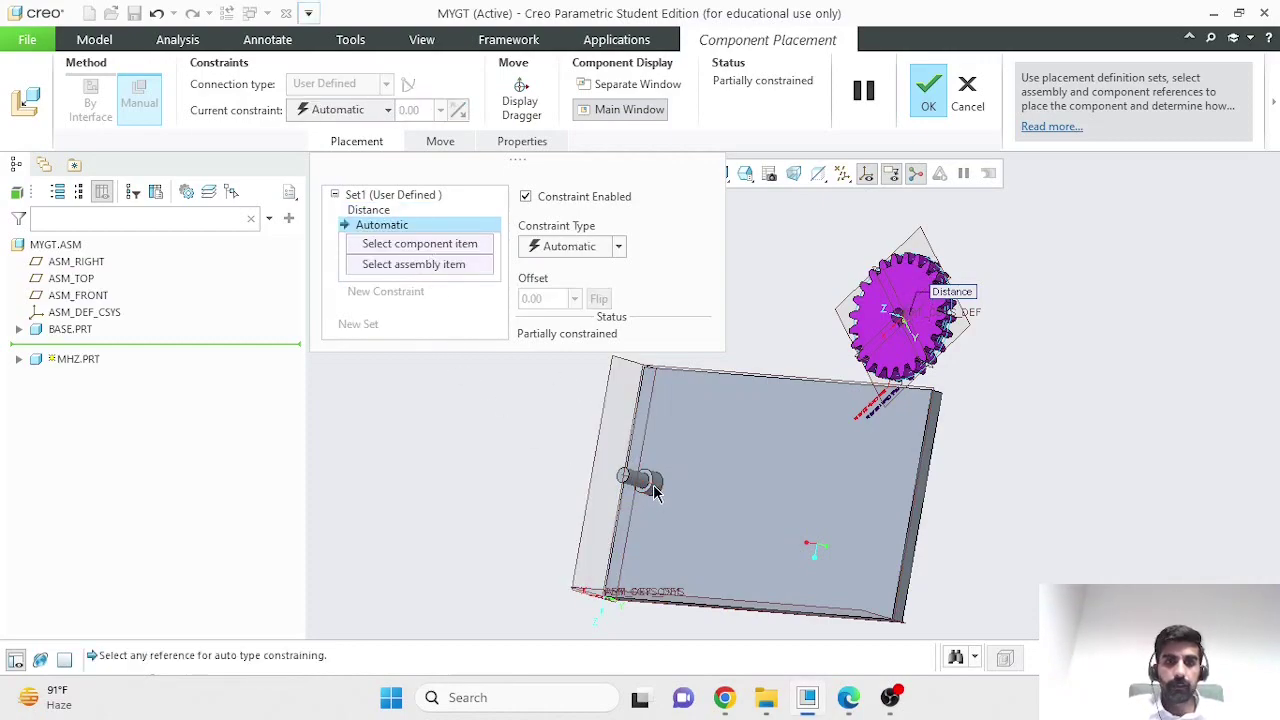
scroll(650, 486, up, 3)
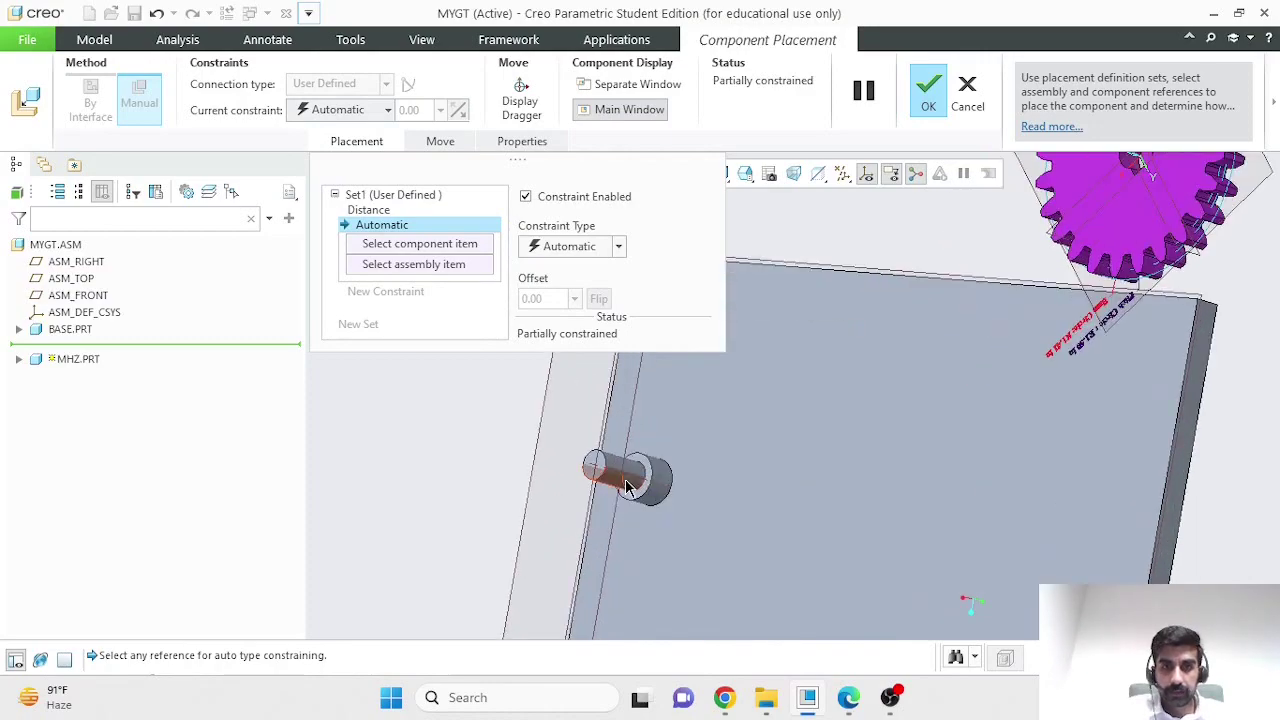
click(630, 486)
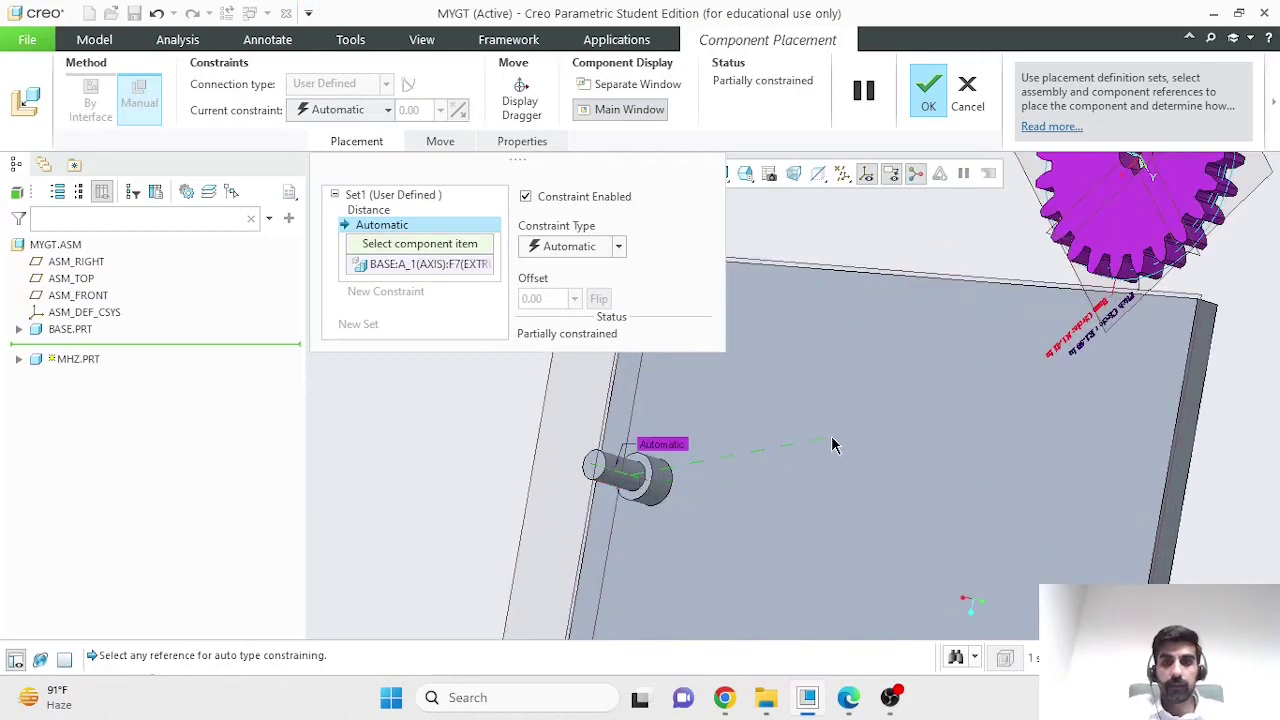
scroll(835, 445, down, 3)
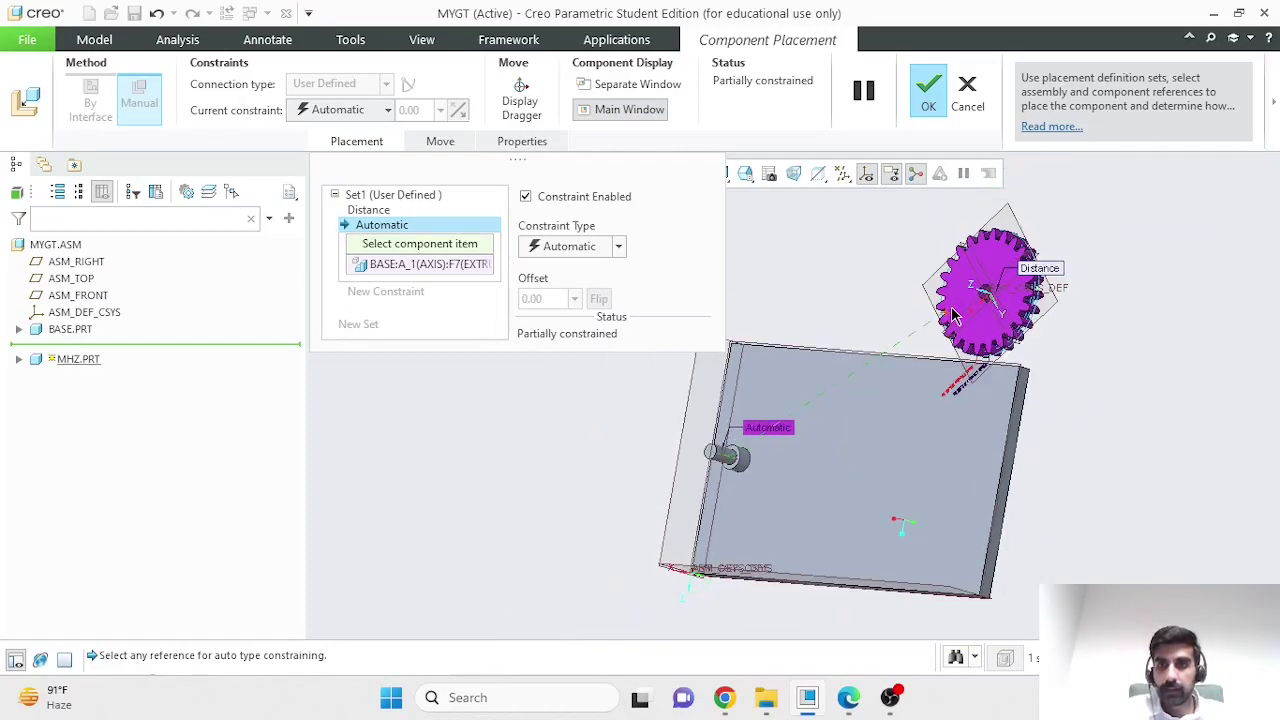
scroll(990, 305, up, 5)
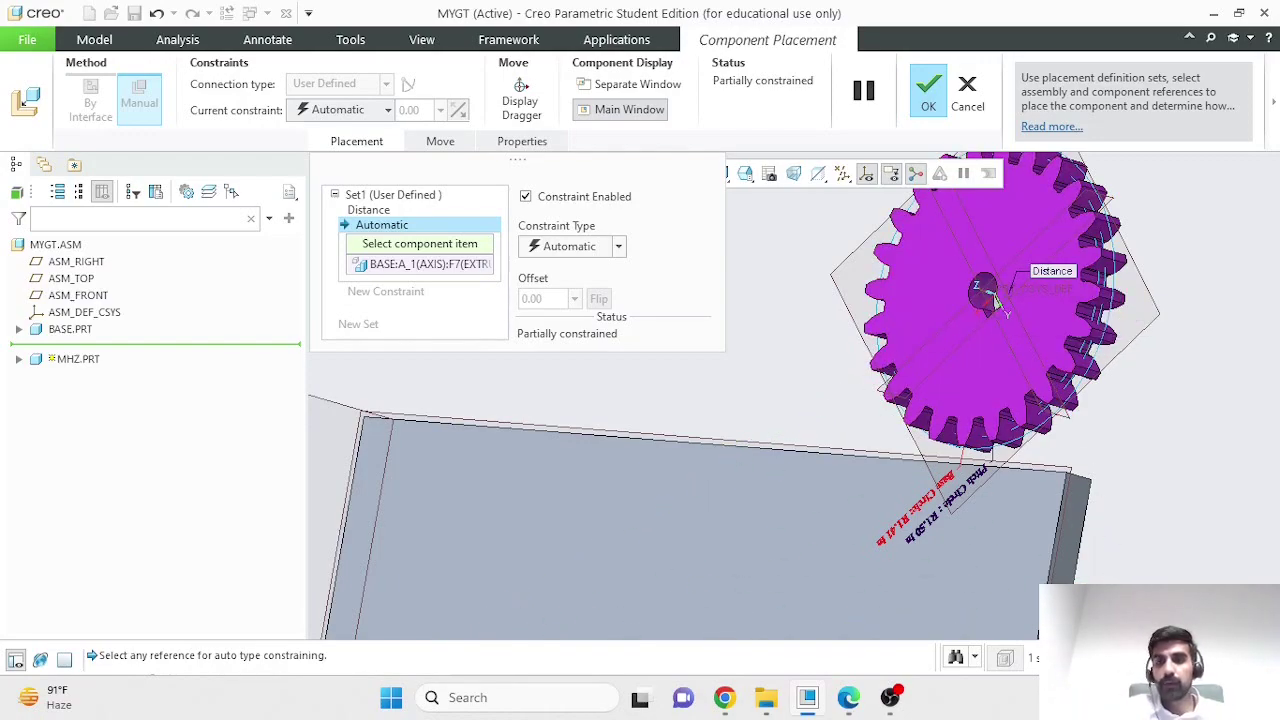
click(1185, 657)
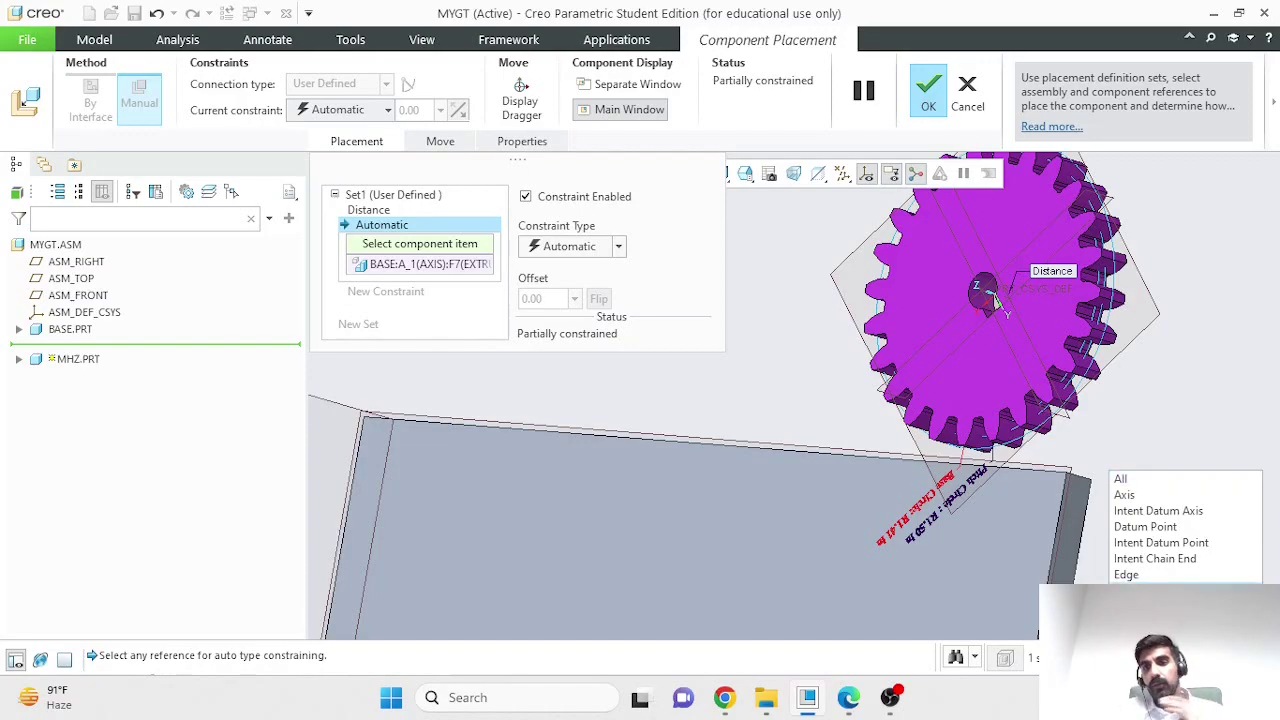
click(1153, 498)
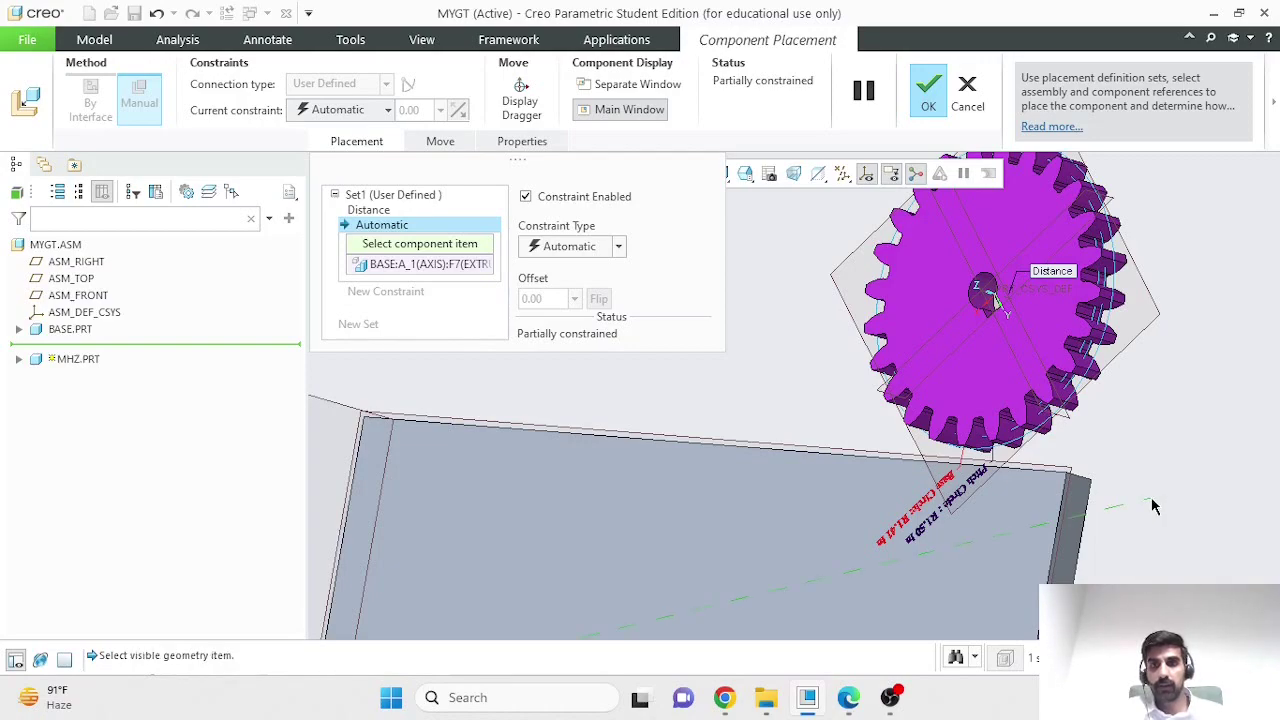
click(988, 295)
middle_drag(756, 497, 612, 588)
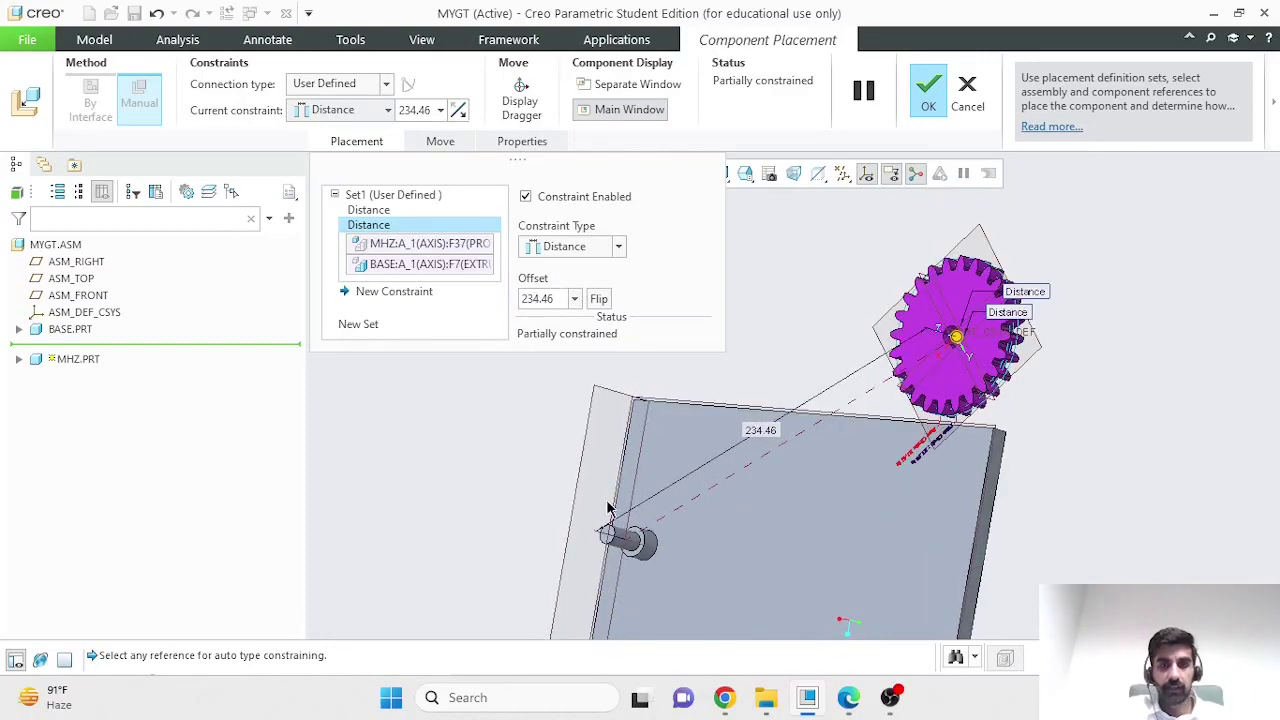
Move the gear closer to the pin and check the references of its first distance constraint
click(588, 250)
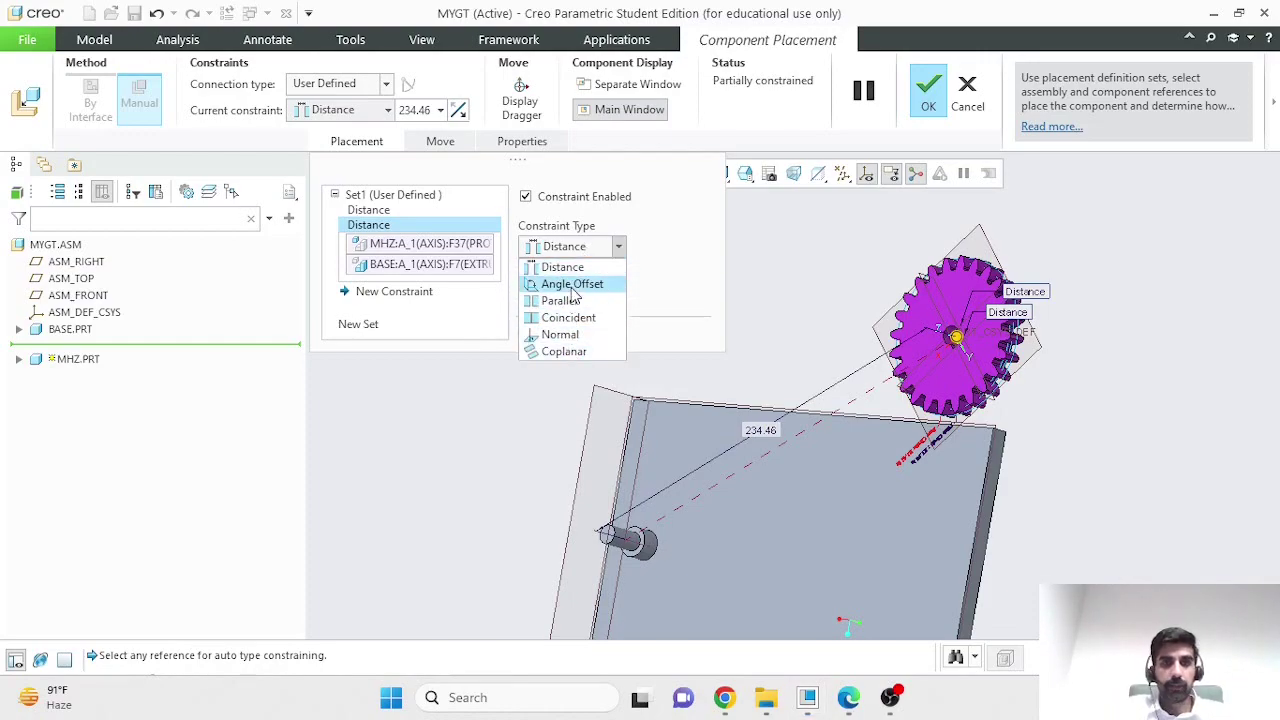
click(955, 338)
drag(955, 338, 860, 370)
click(368, 209)
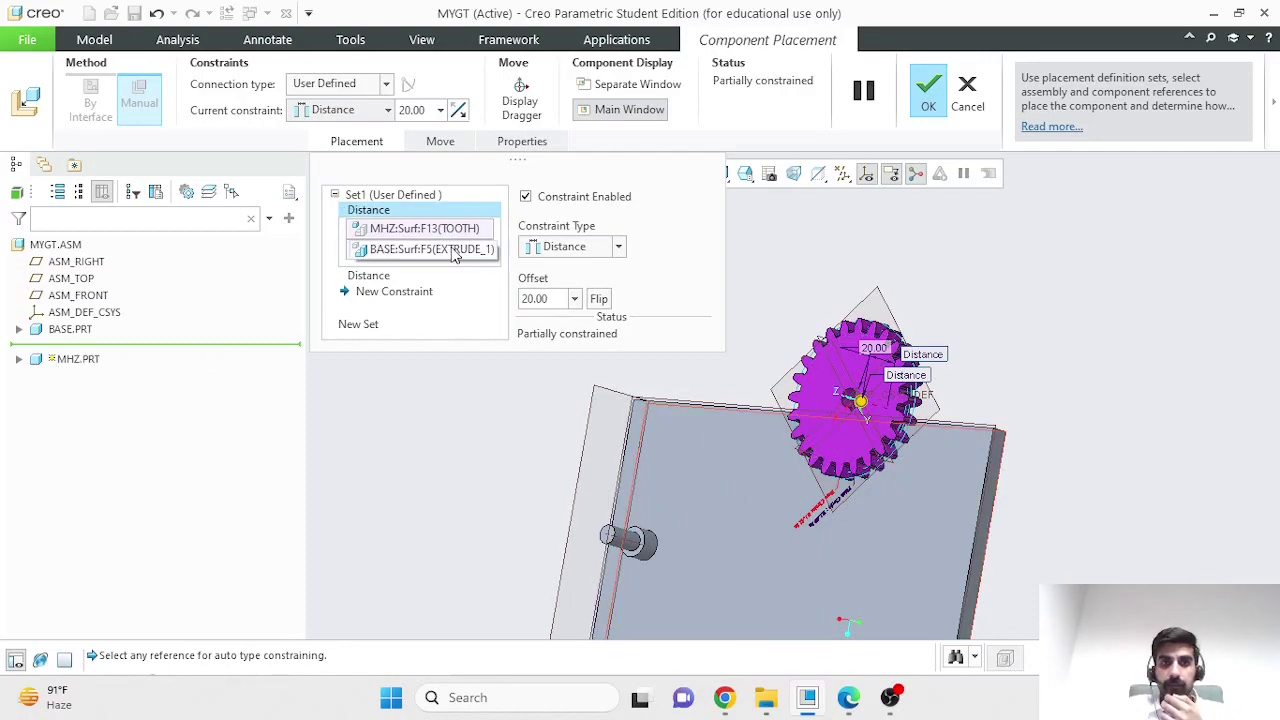
click(380, 276)
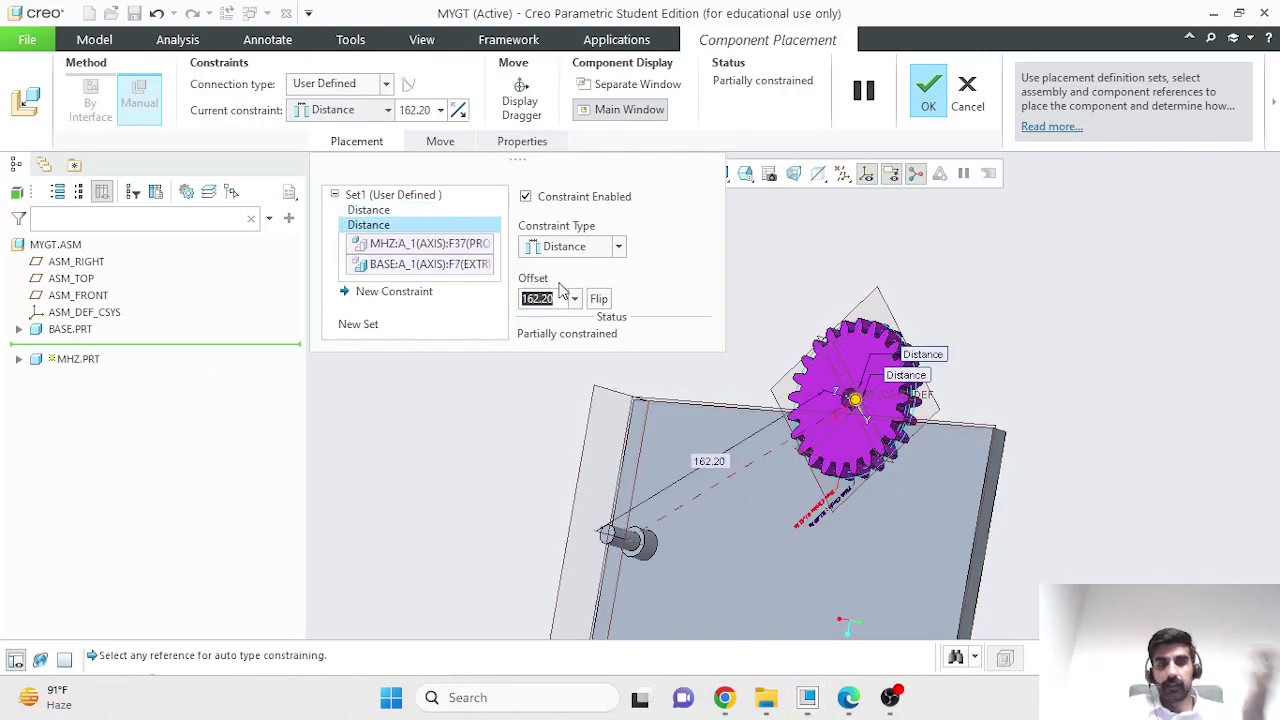
Set the offset between the gear and pin axes to 0 and change this constraint's type to Coincident
drag(850, 400, 812, 413)
drag(555, 303, 528, 304)
text(0)
key(Return)
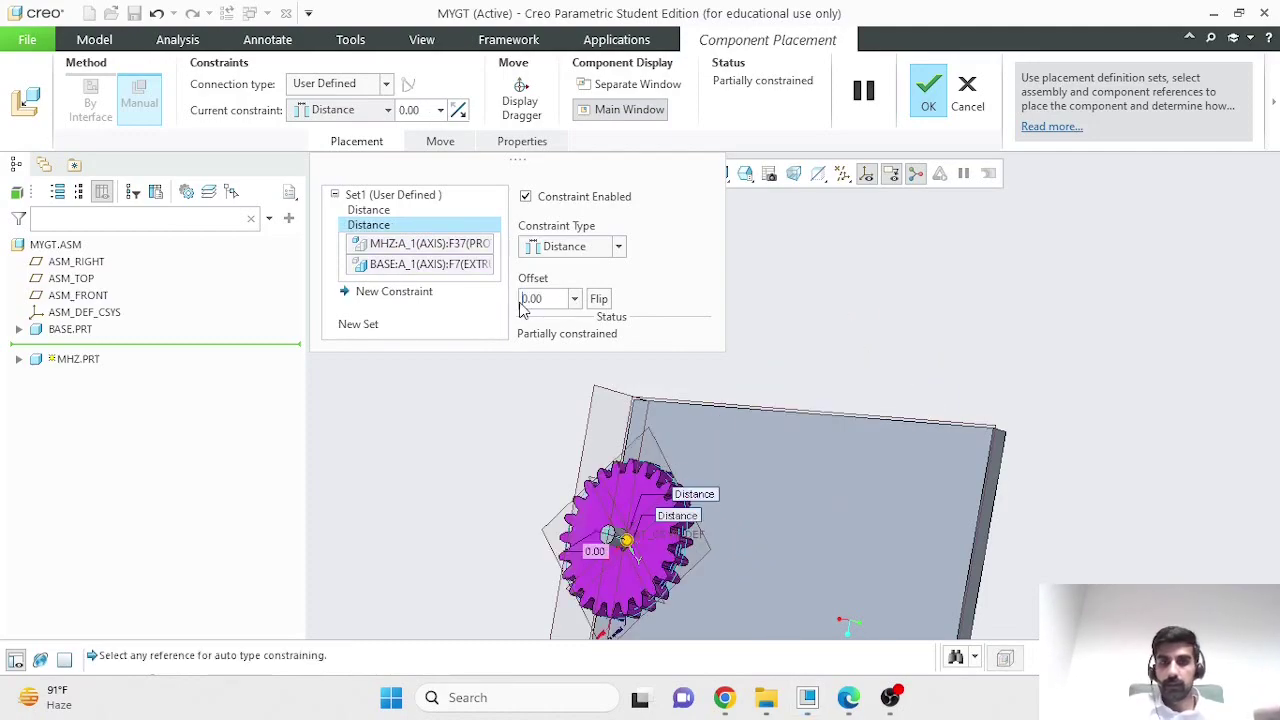
scroll(503, 565, up, 6)
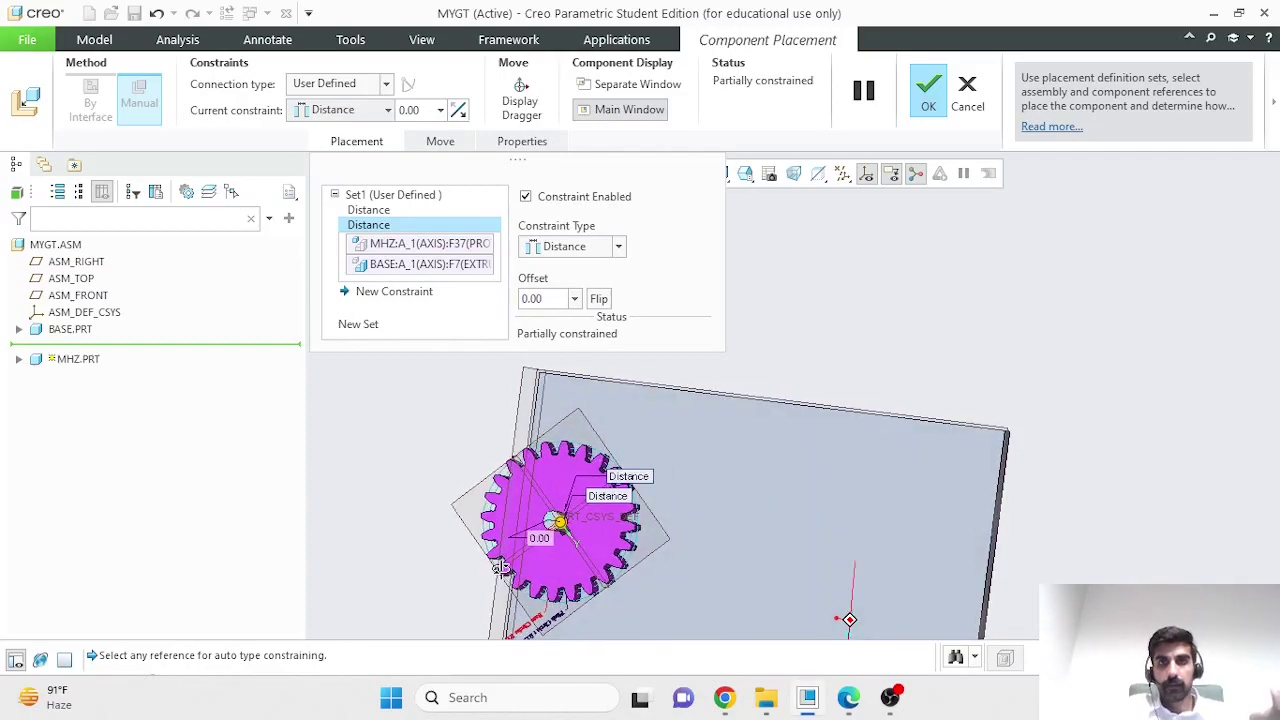
scroll(503, 575, down, 2)
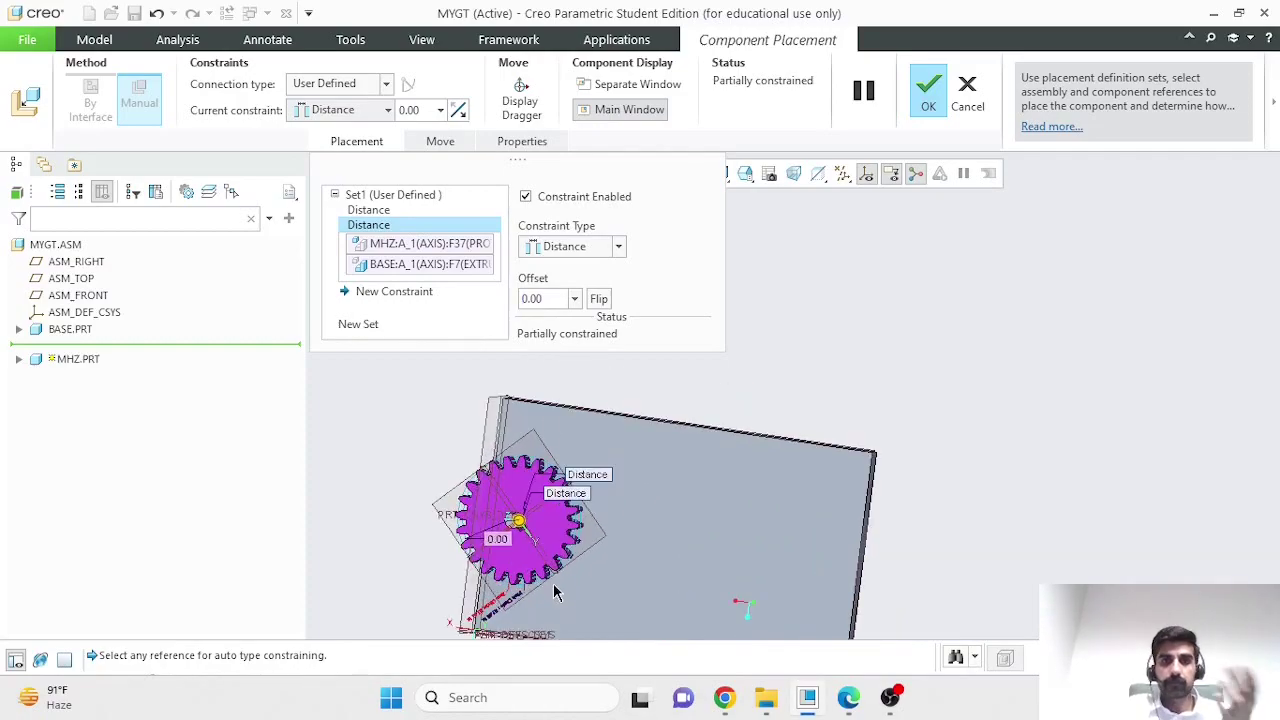
click(585, 250)
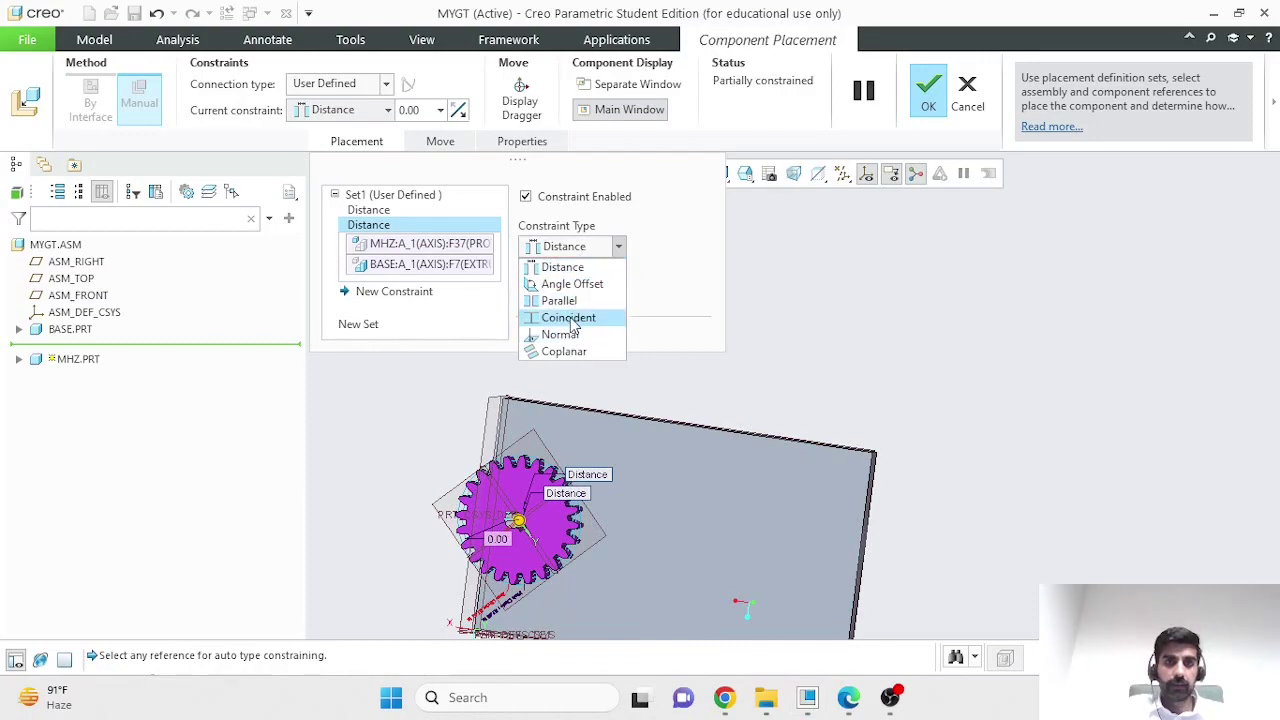
click(569, 318)
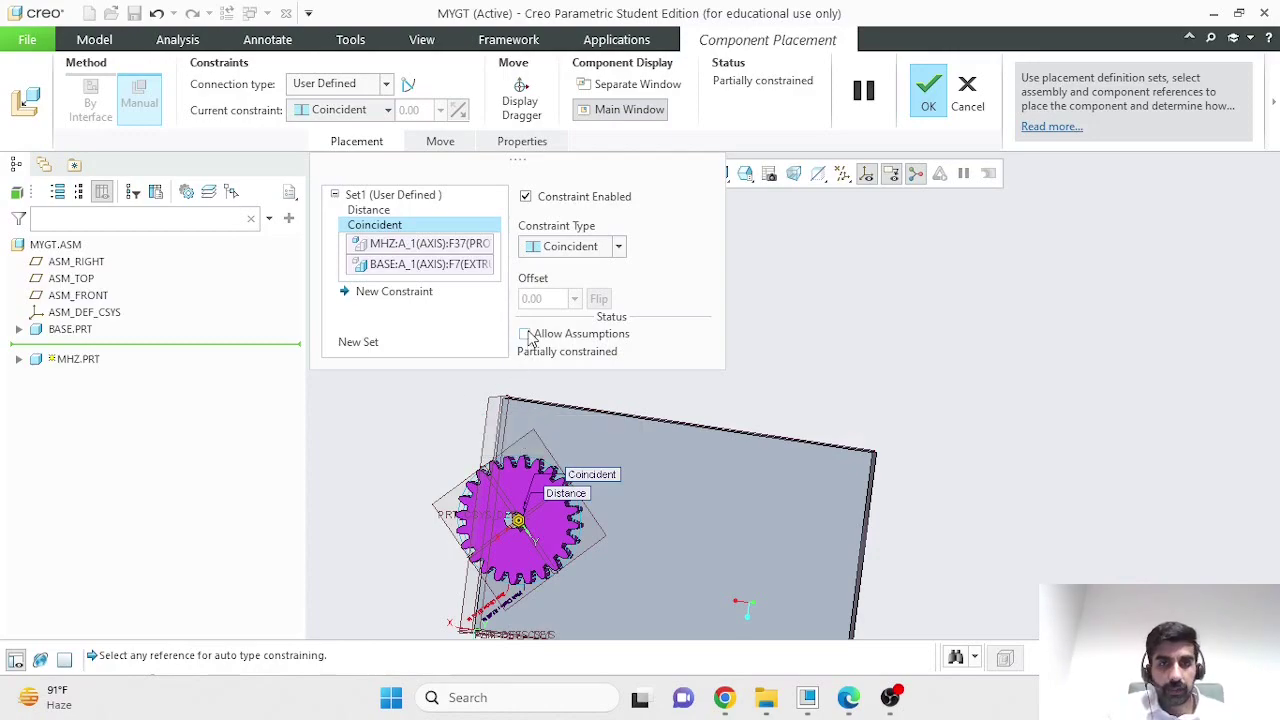
Enable Allow Assumptions for the gear's placement and accept the component definition
scroll(352, 574, up, 1)
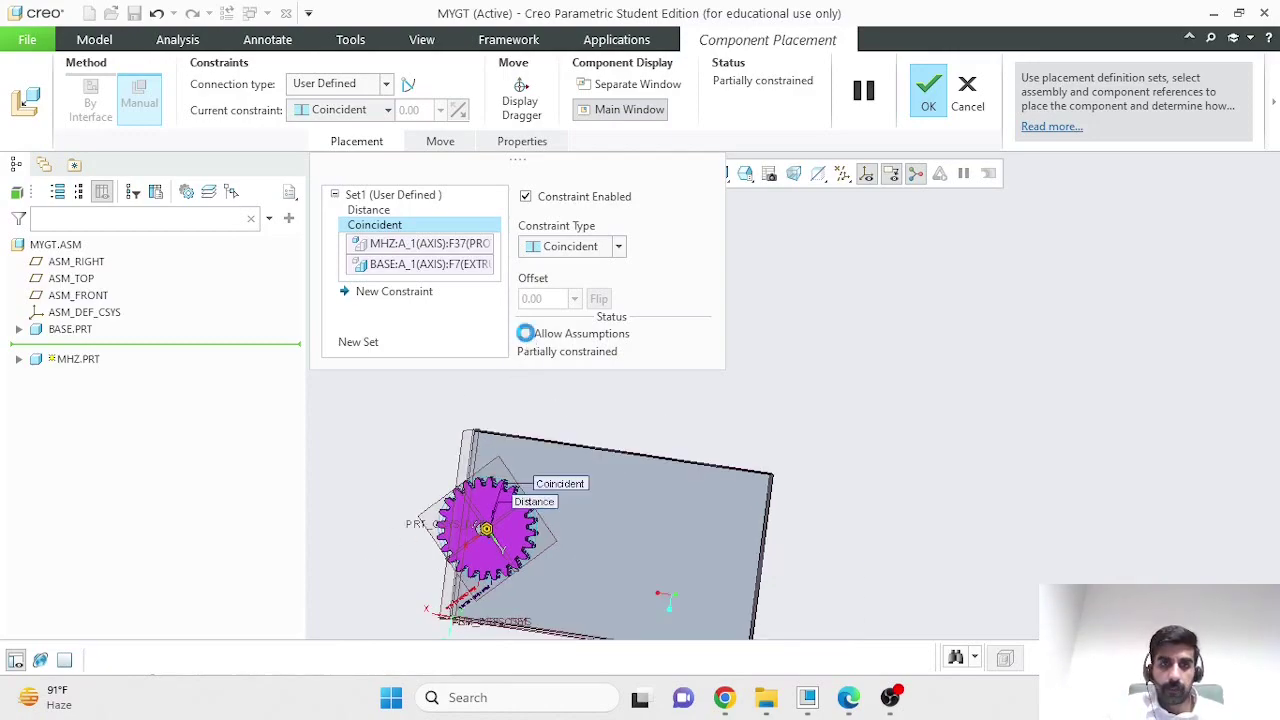
click(524, 333)
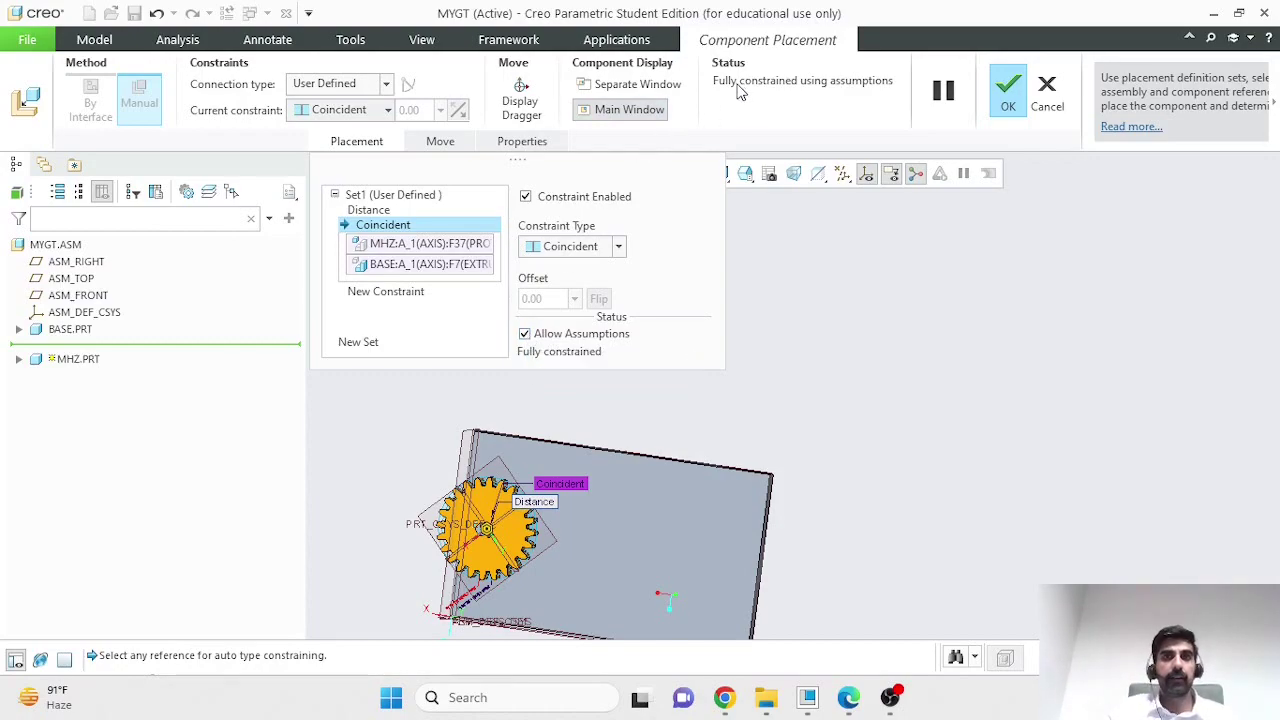
click(1016, 92)
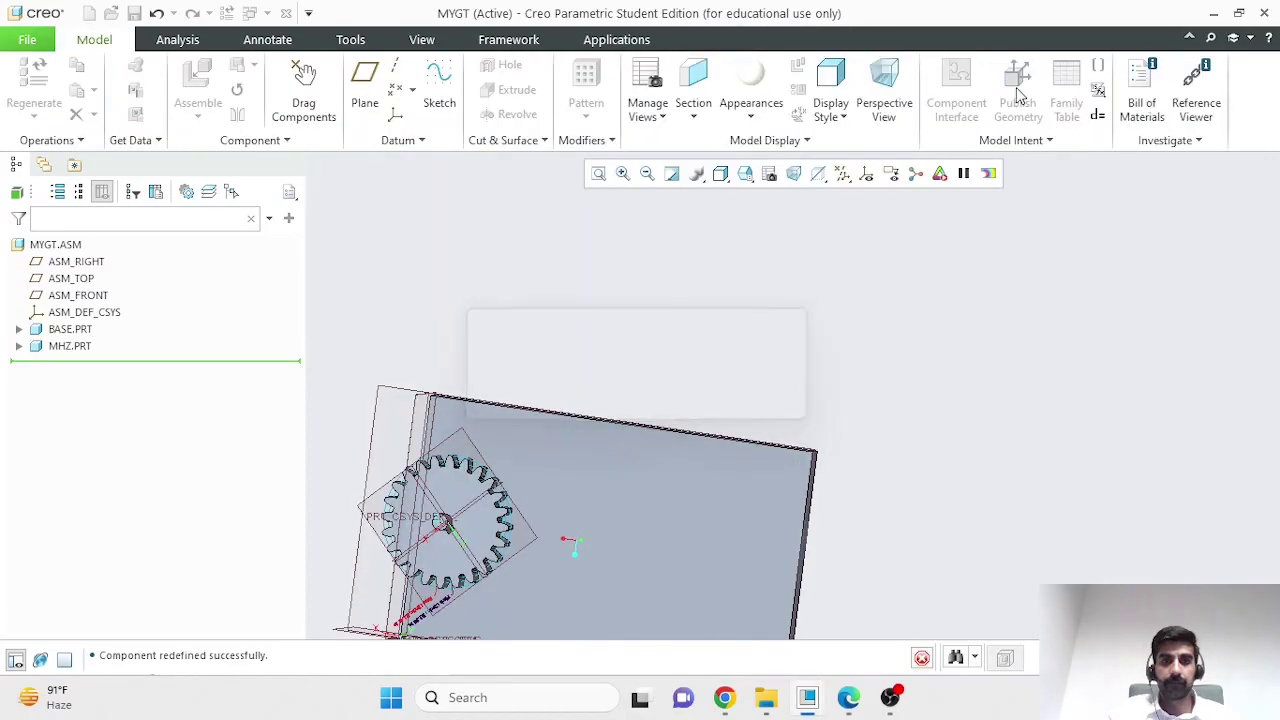
Try to rotate the gear on its pin with Drag Components
middle_drag(545, 397, 477, 351)
click(301, 88)
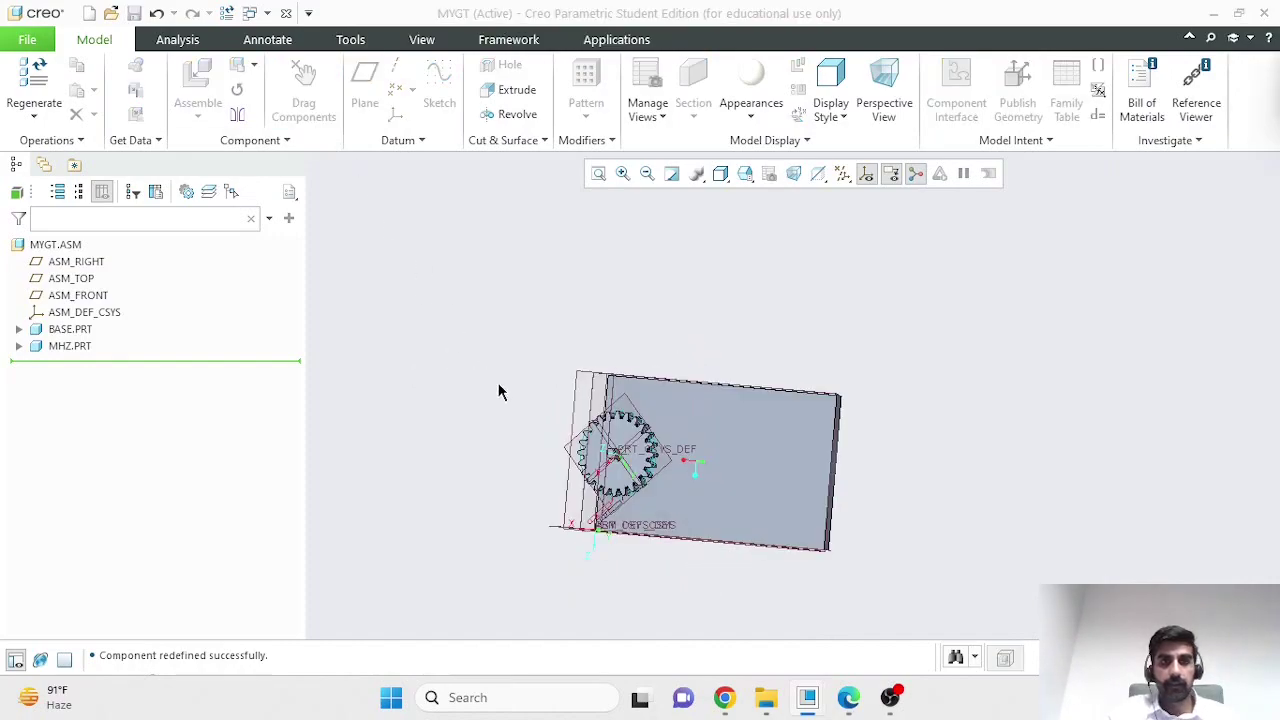
click(605, 445)
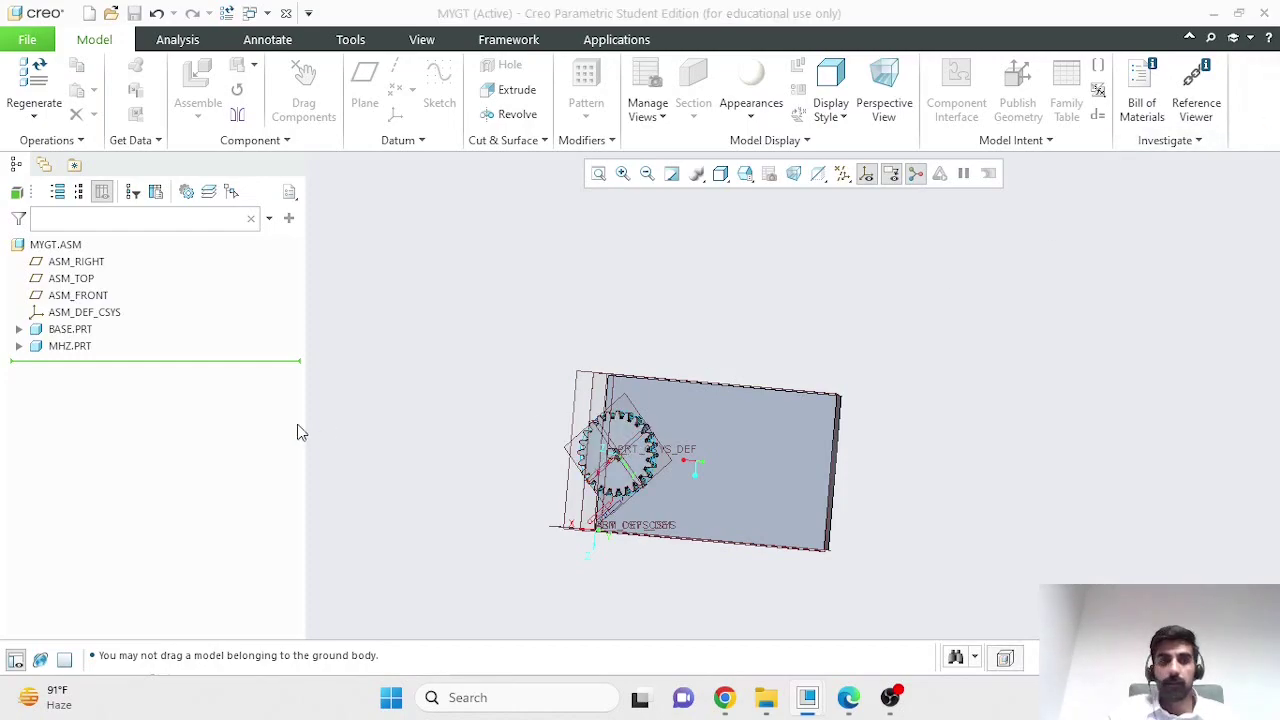
Edit the definition of MHZ.PRT to disable Allow Assumptions and accept the placement
click(68, 346)
click(145, 262)
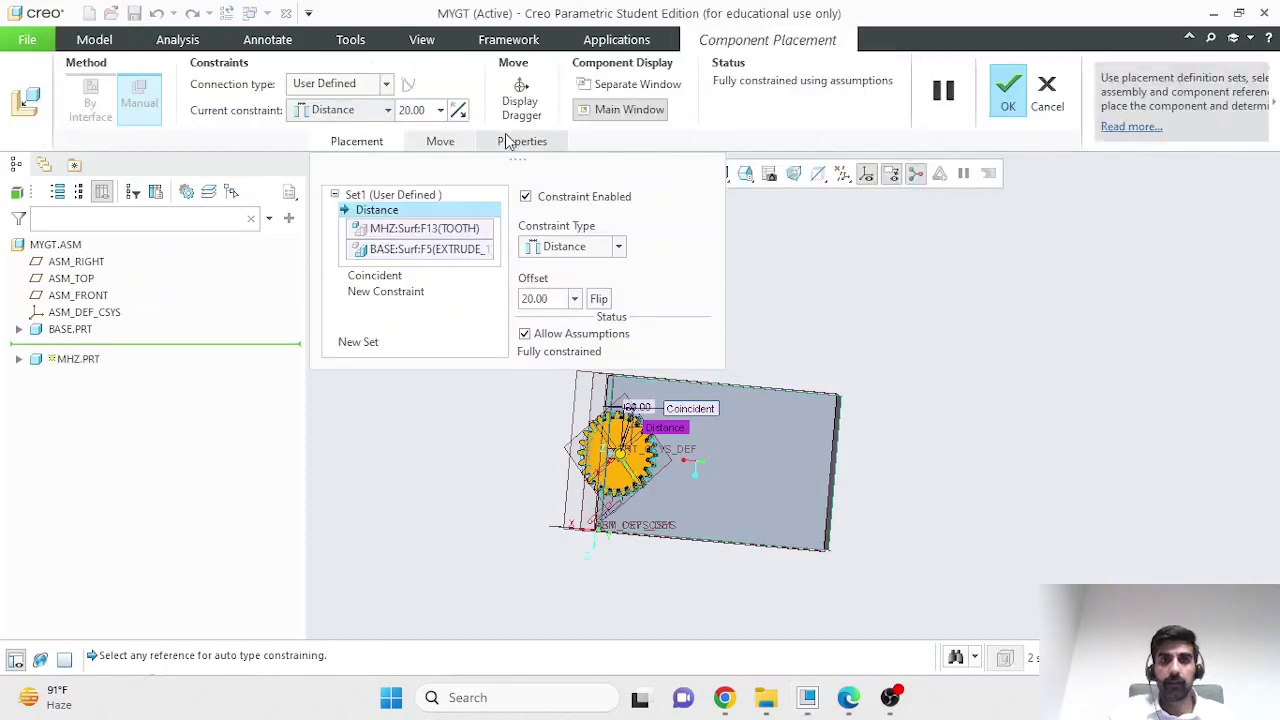
click(525, 334)
click(1000, 108)
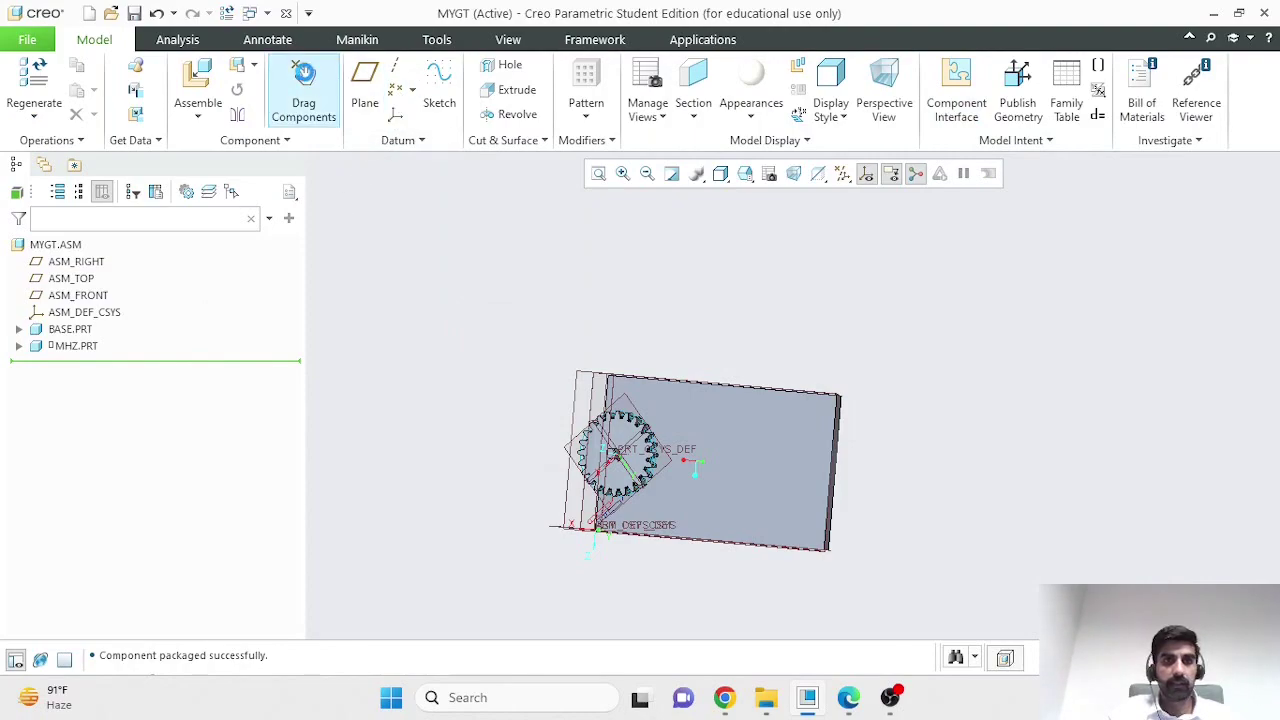
Rotate the gear about its pin with Drag Components and reopen the placement definition of MHZ.PRT for editing
click(304, 92)
click(623, 445)
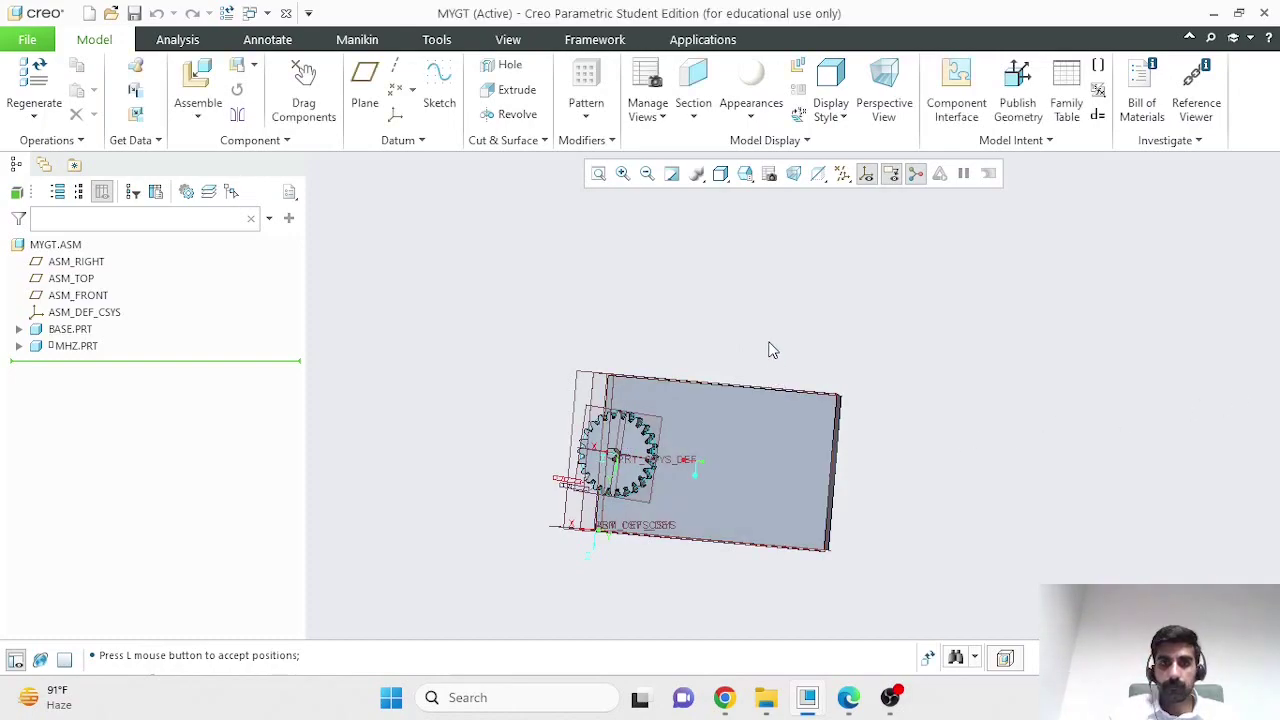
click(72, 347)
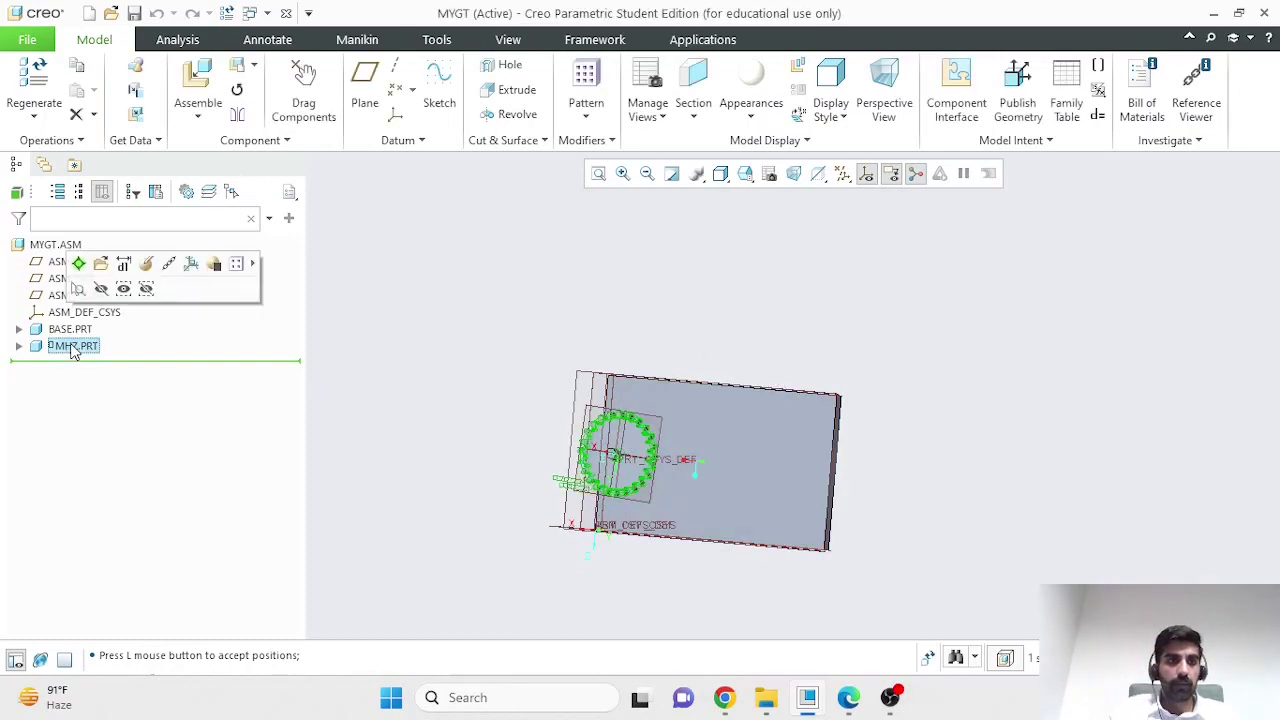
click(146, 263)
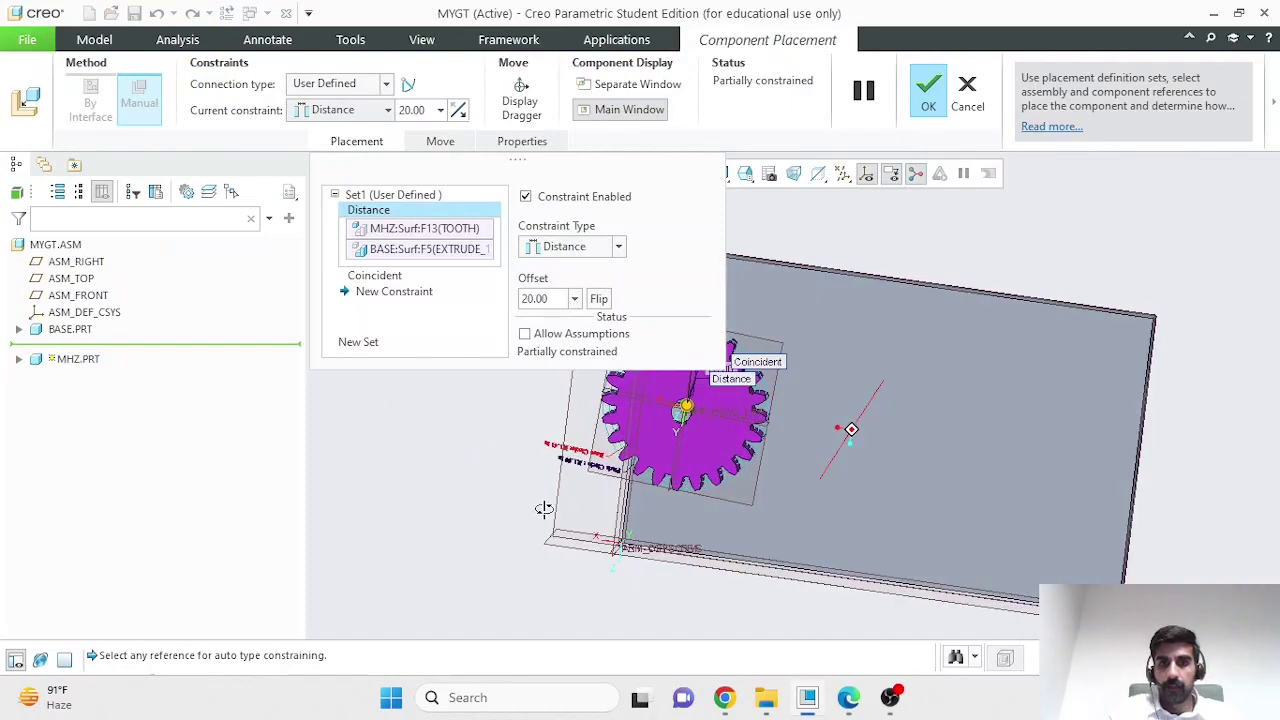
Rotate the gear MHZ.PRT about its pin with the 3D dragger and hide the dragger
click(516, 97)
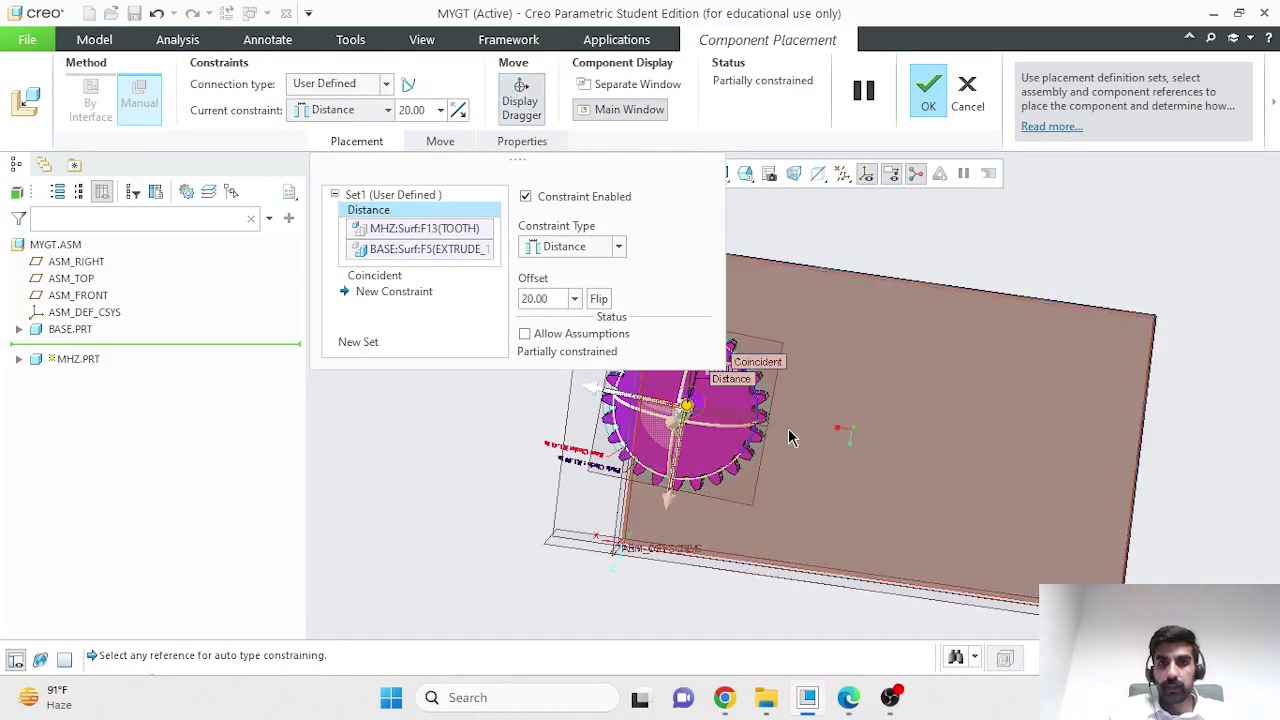
drag(760, 397, 745, 430)
middle_drag(745, 430, 448, 391)
scroll(448, 391, up, 5)
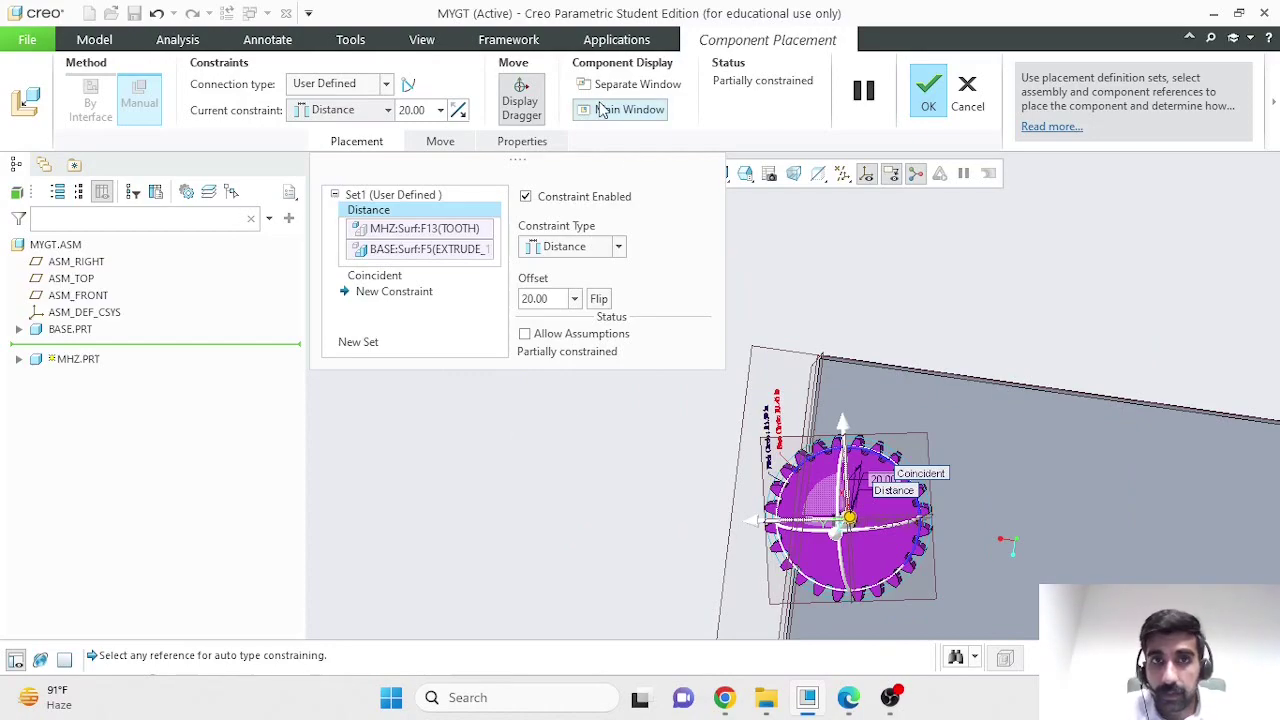
click(521, 100)
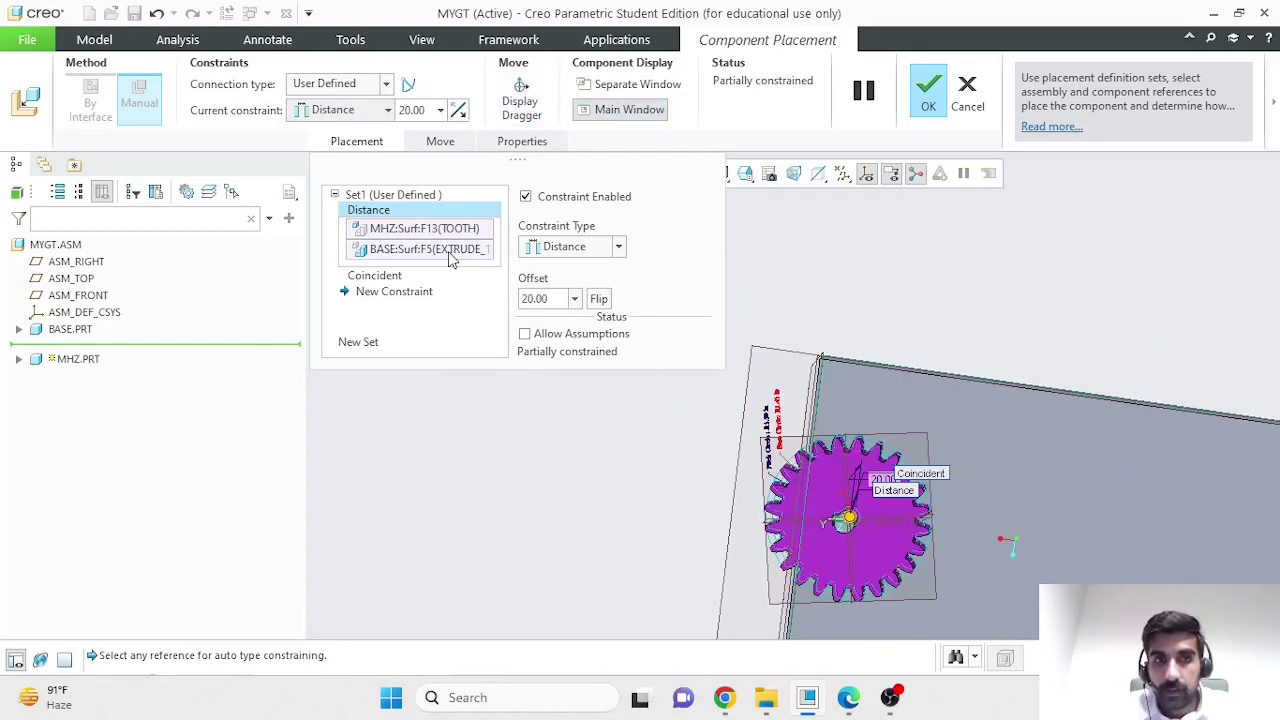
Add a placement constraint between the base plate's narrow end face and the gear's TOP datum plane
click(392, 292)
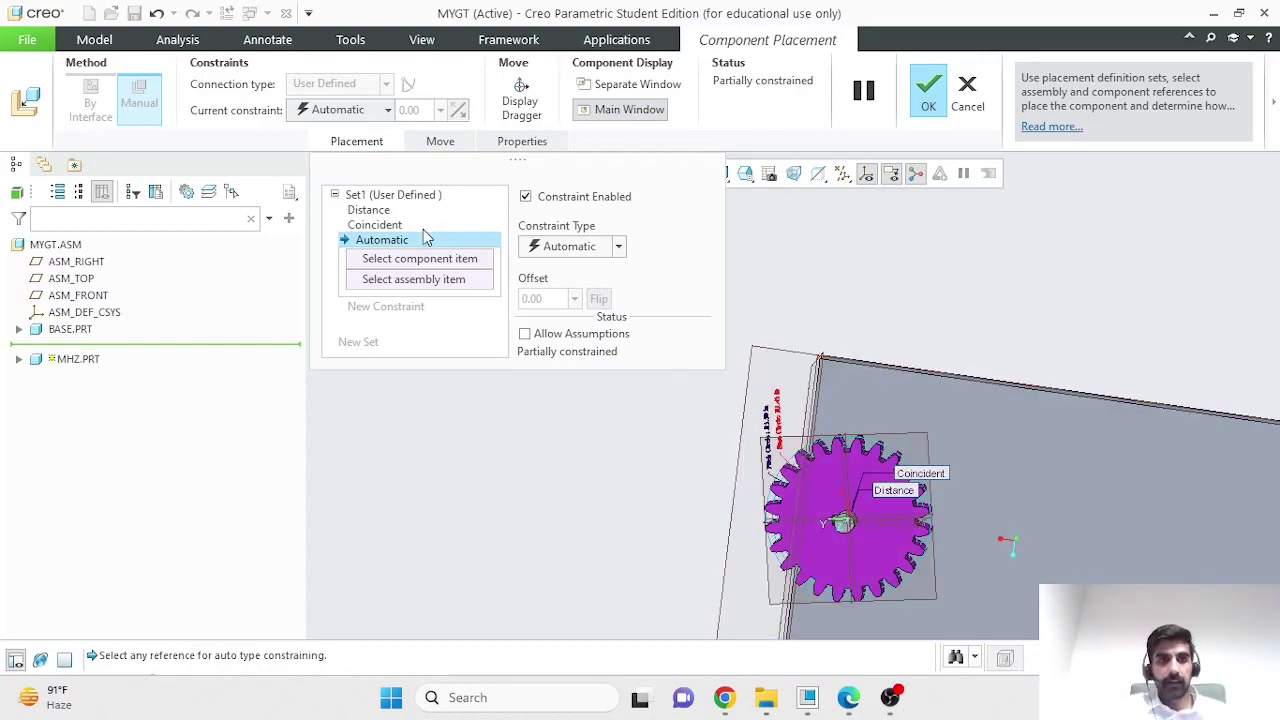
scroll(850, 470, down, 3)
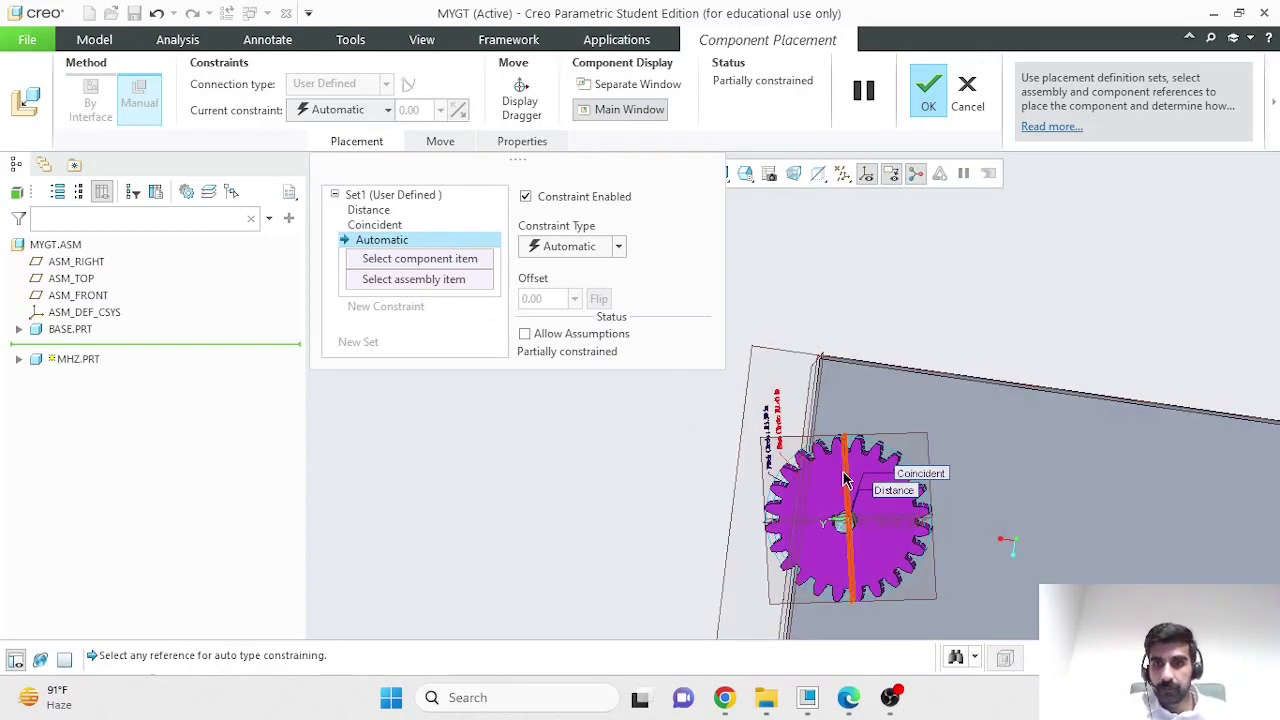
scroll(937, 380, down, 2)
scroll(1116, 423, up, 2)
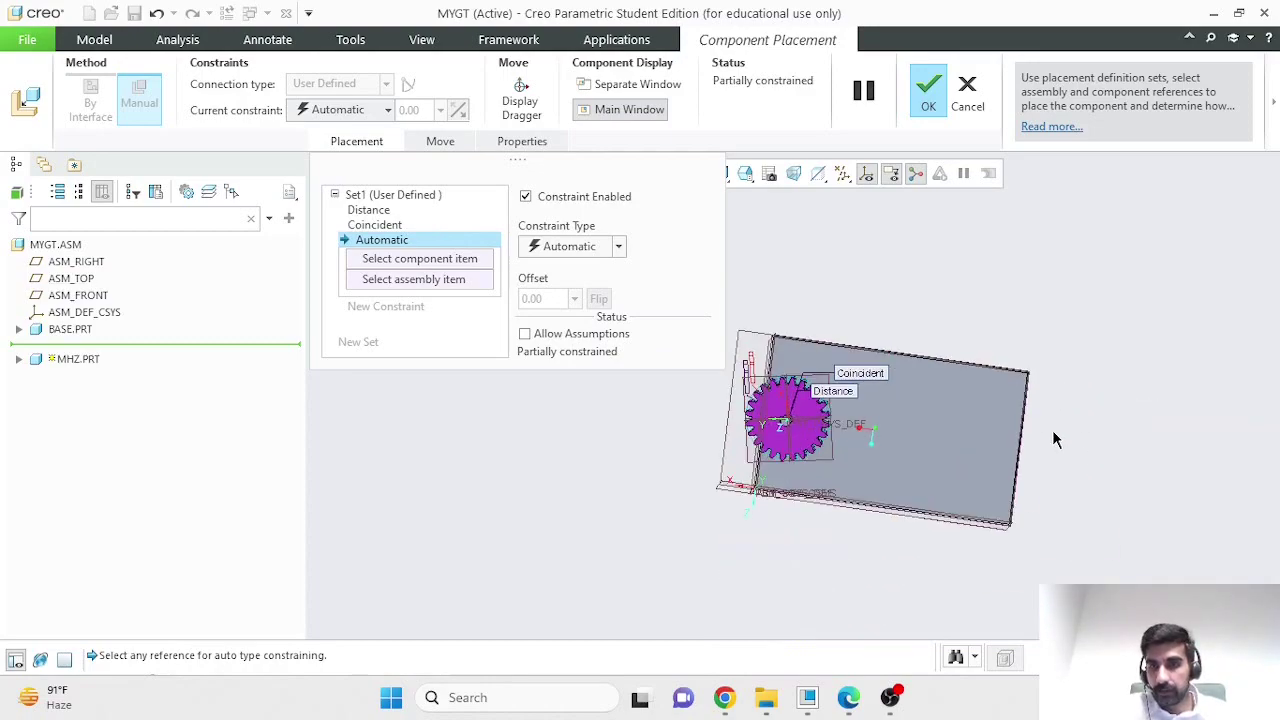
scroll(1035, 440, up, 4)
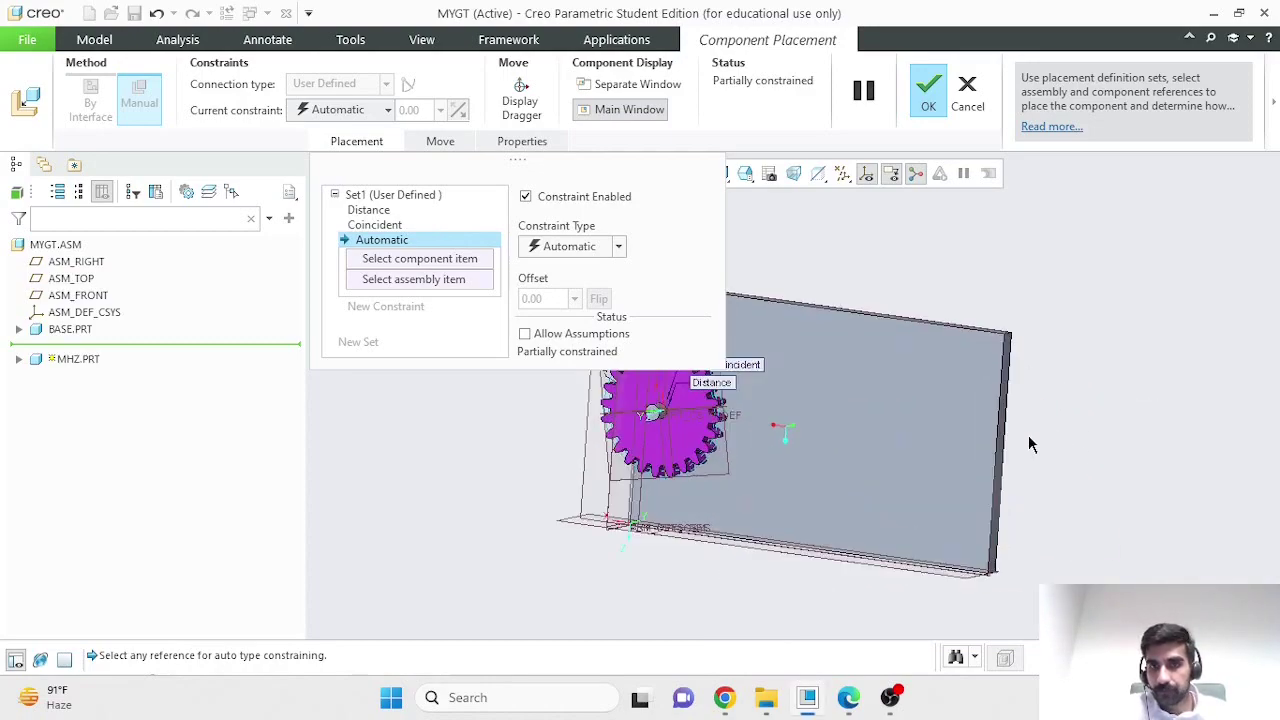
click(1002, 385)
scroll(743, 434, down, 3)
scroll(667, 432, up, 5)
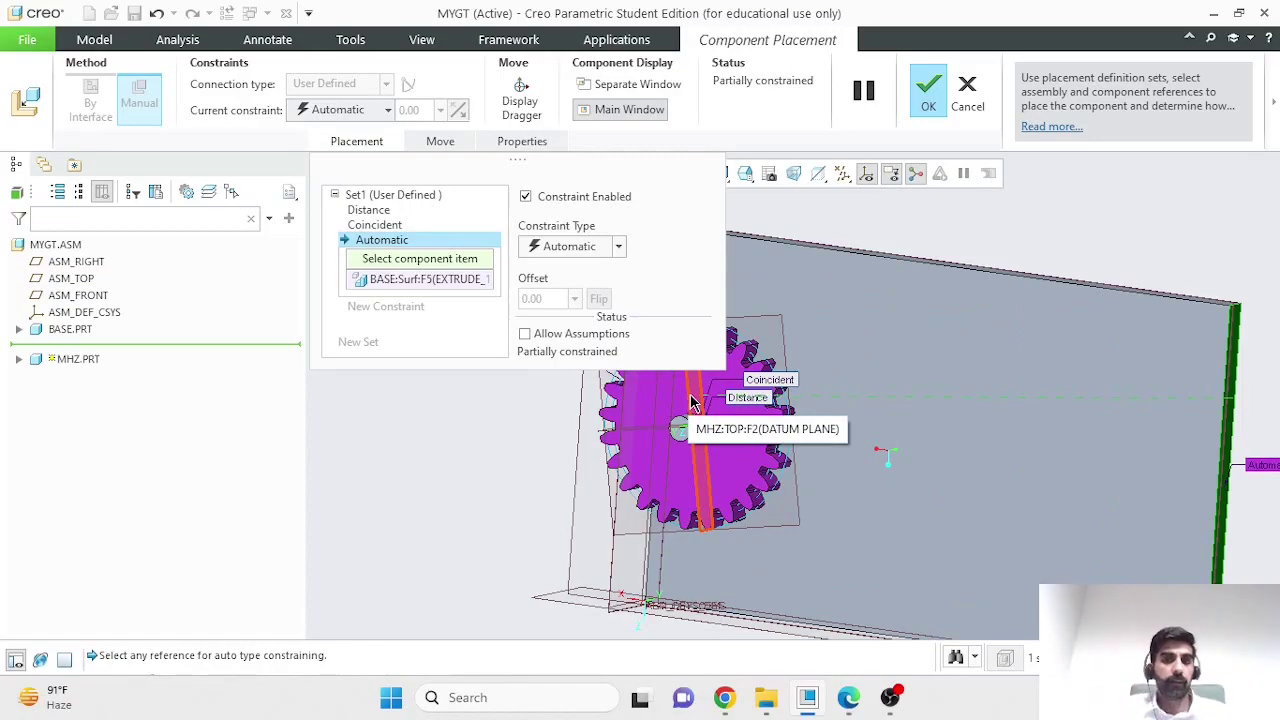
click(690, 401)
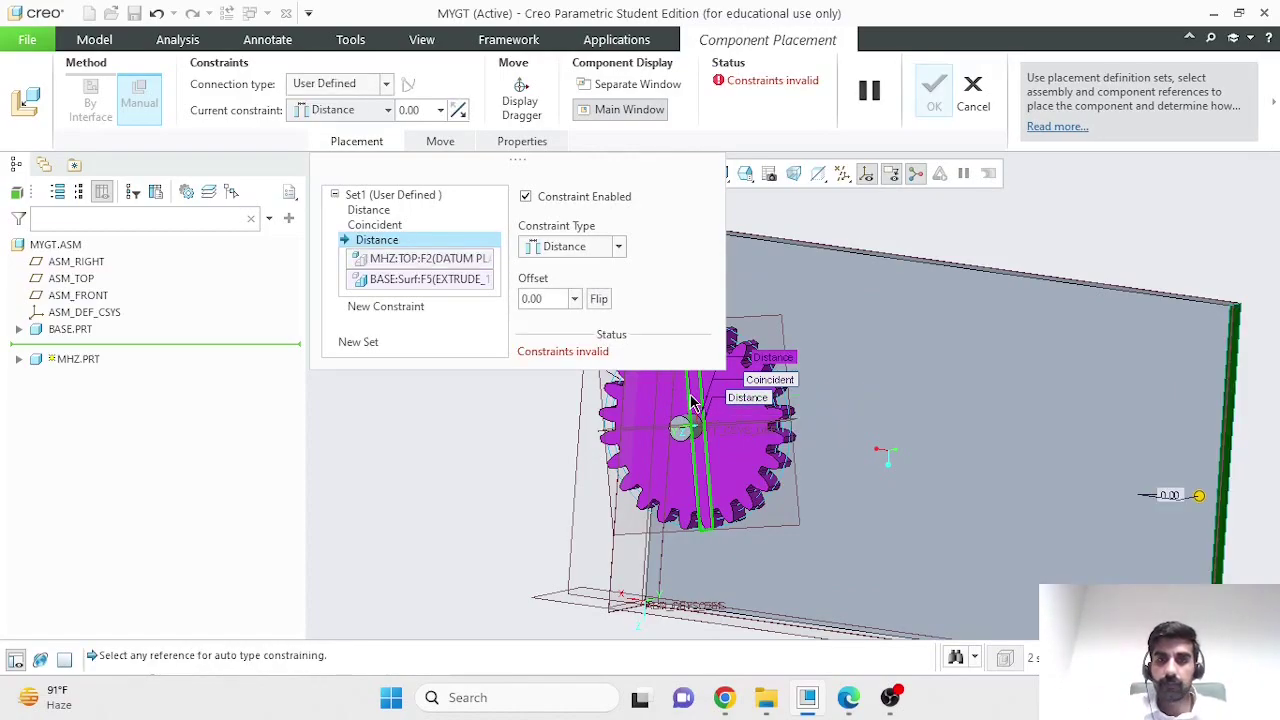
Set the new constraint's type to Parallel and accept the placement of the gear MHZ.PRT
scroll(690, 401, down, 5)
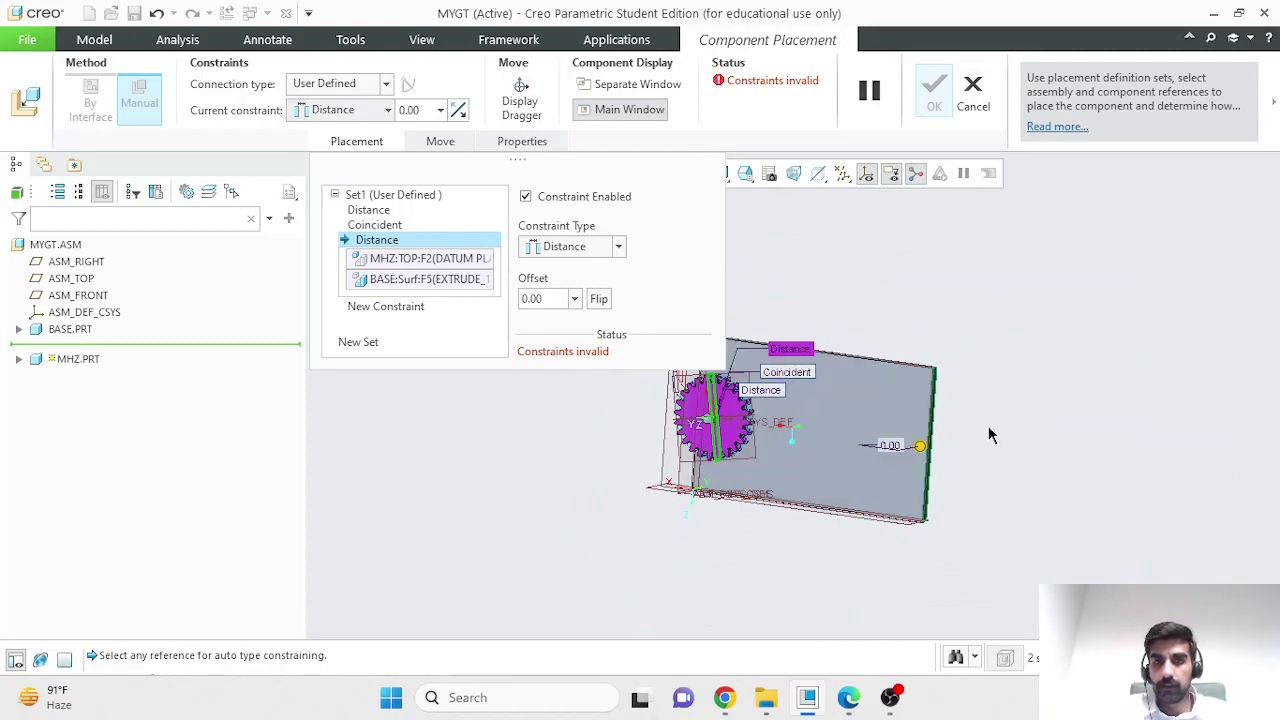
click(612, 250)
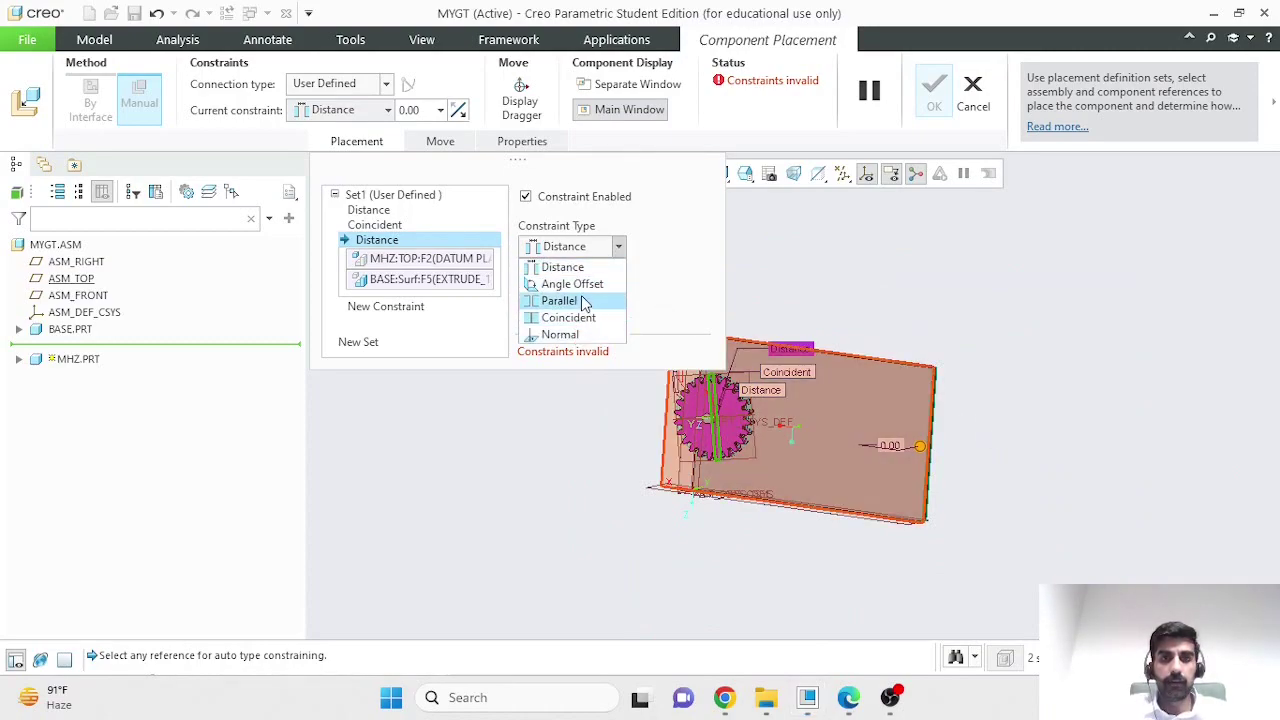
click(643, 248)
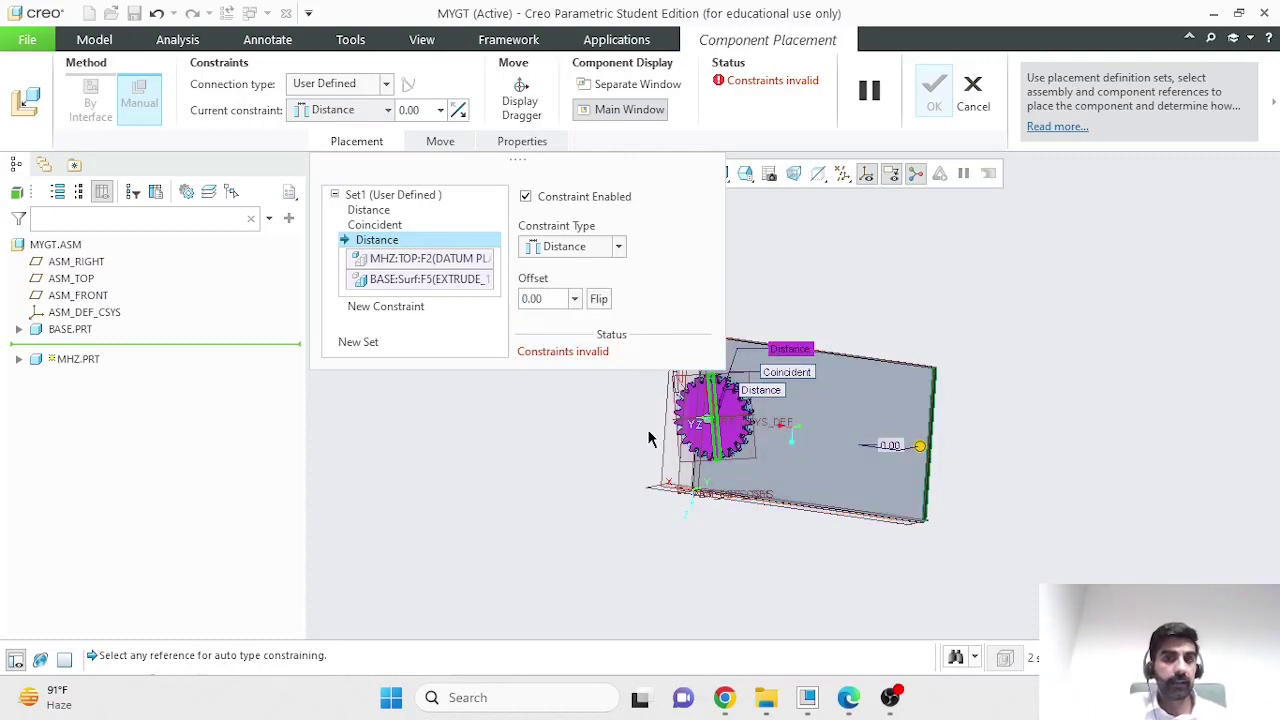
scroll(697, 425, up, 2)
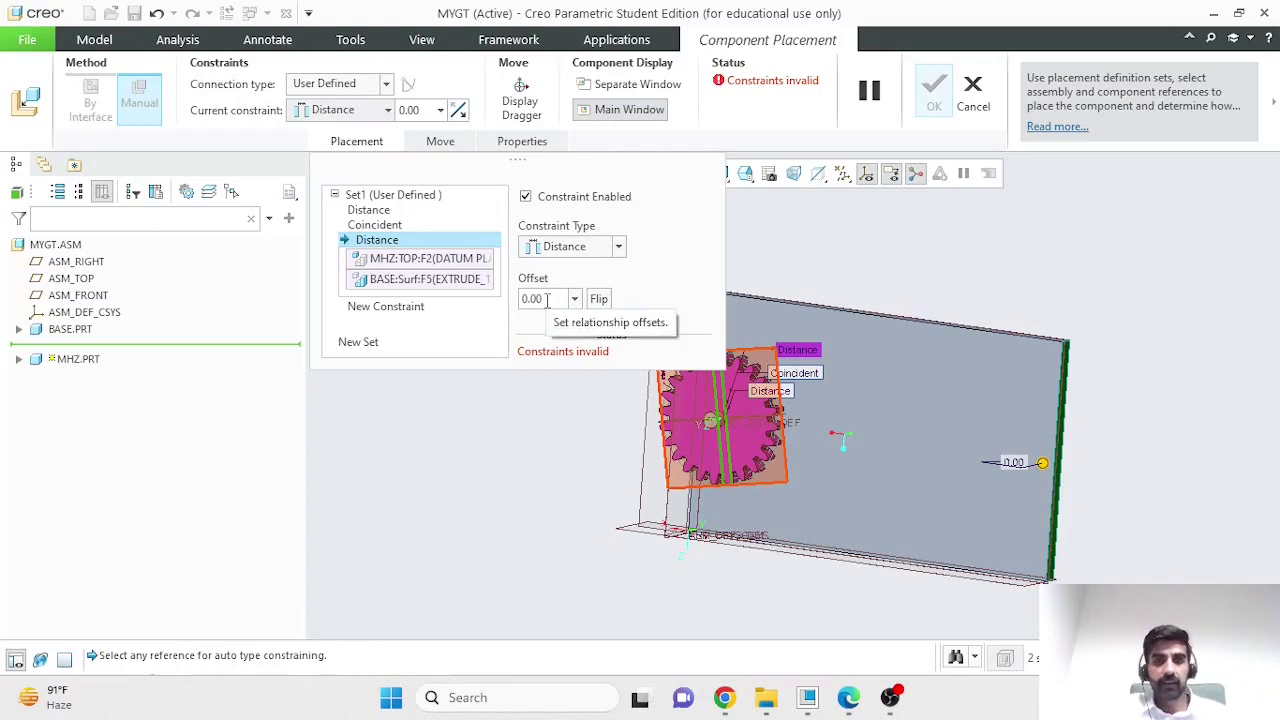
click(568, 250)
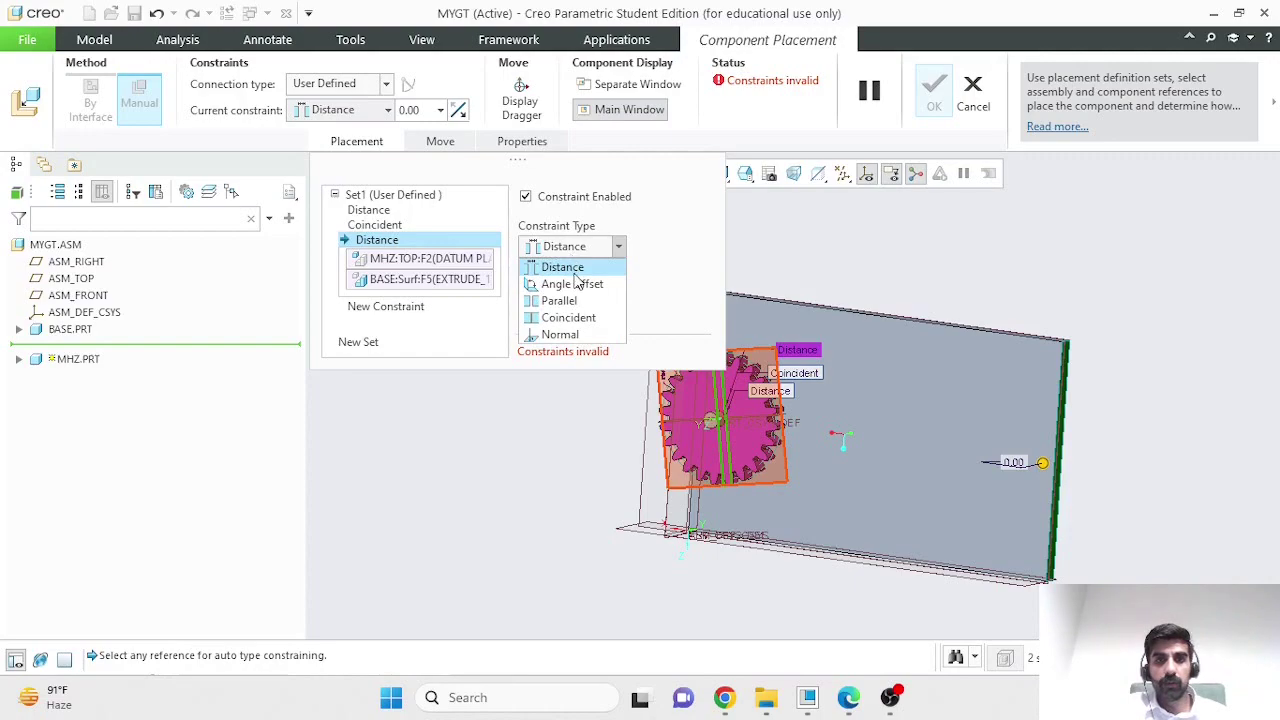
click(577, 302)
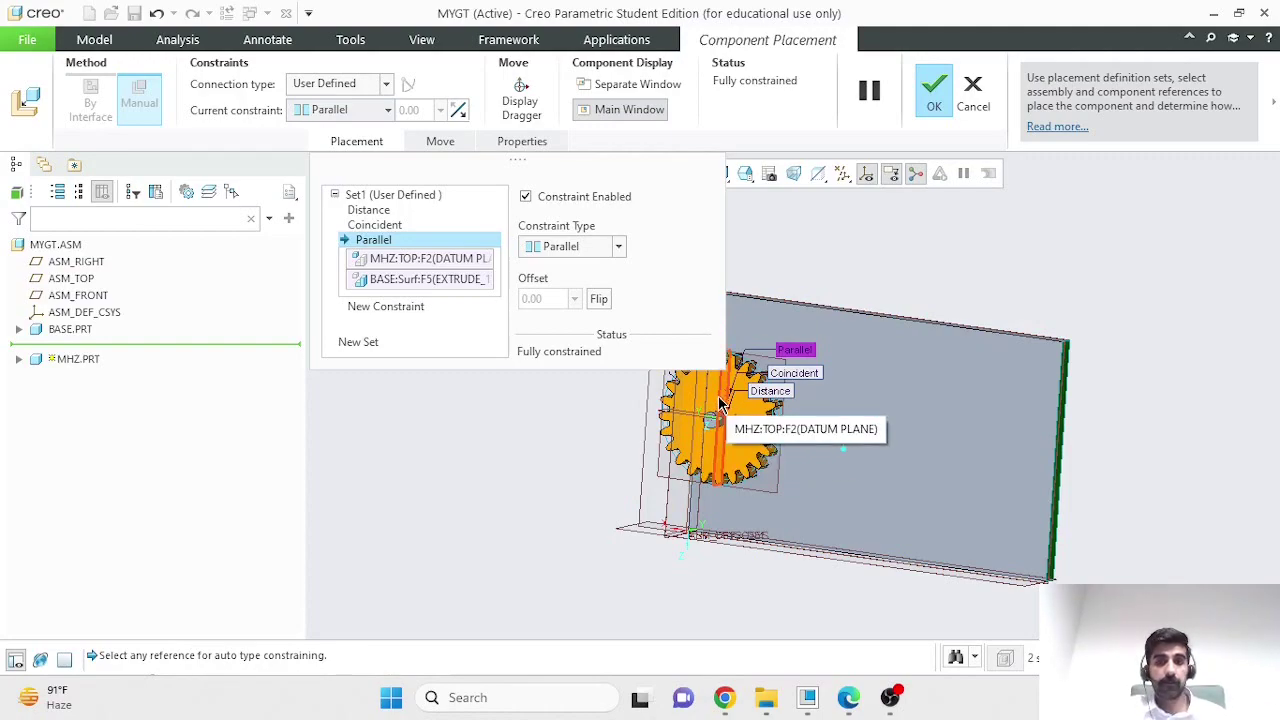
scroll(618, 404, up, 2)
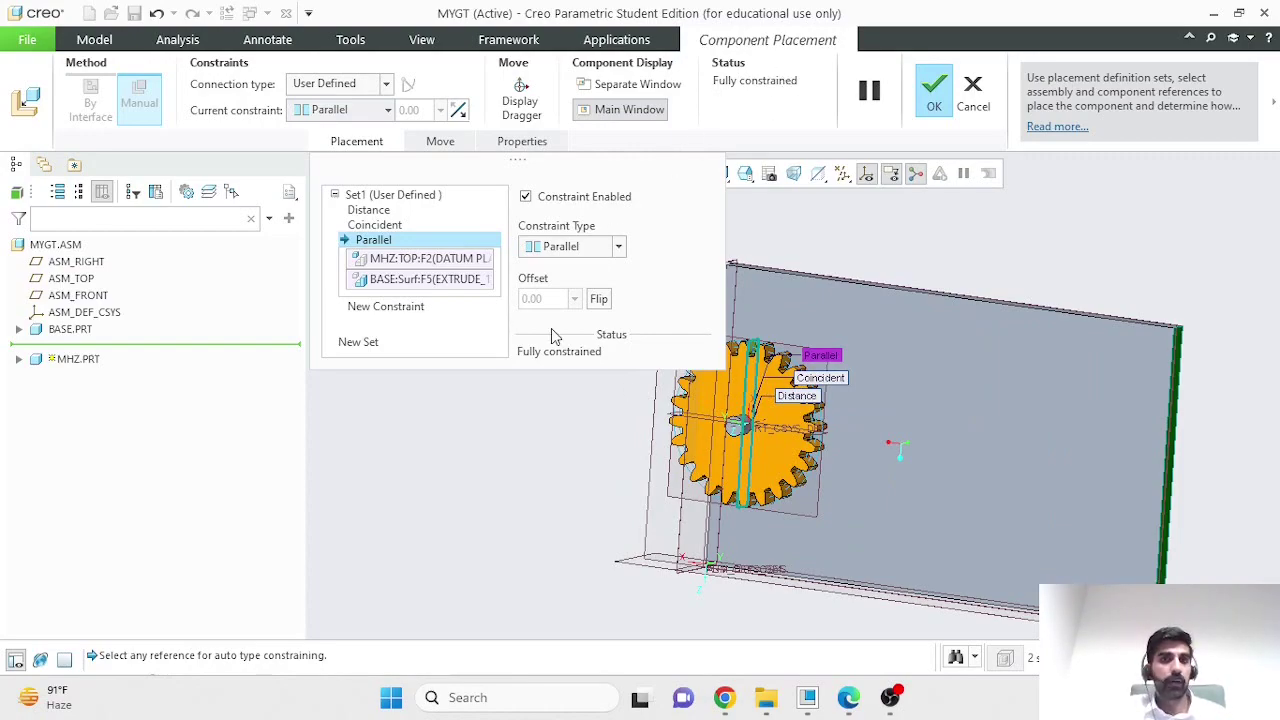
click(933, 92)
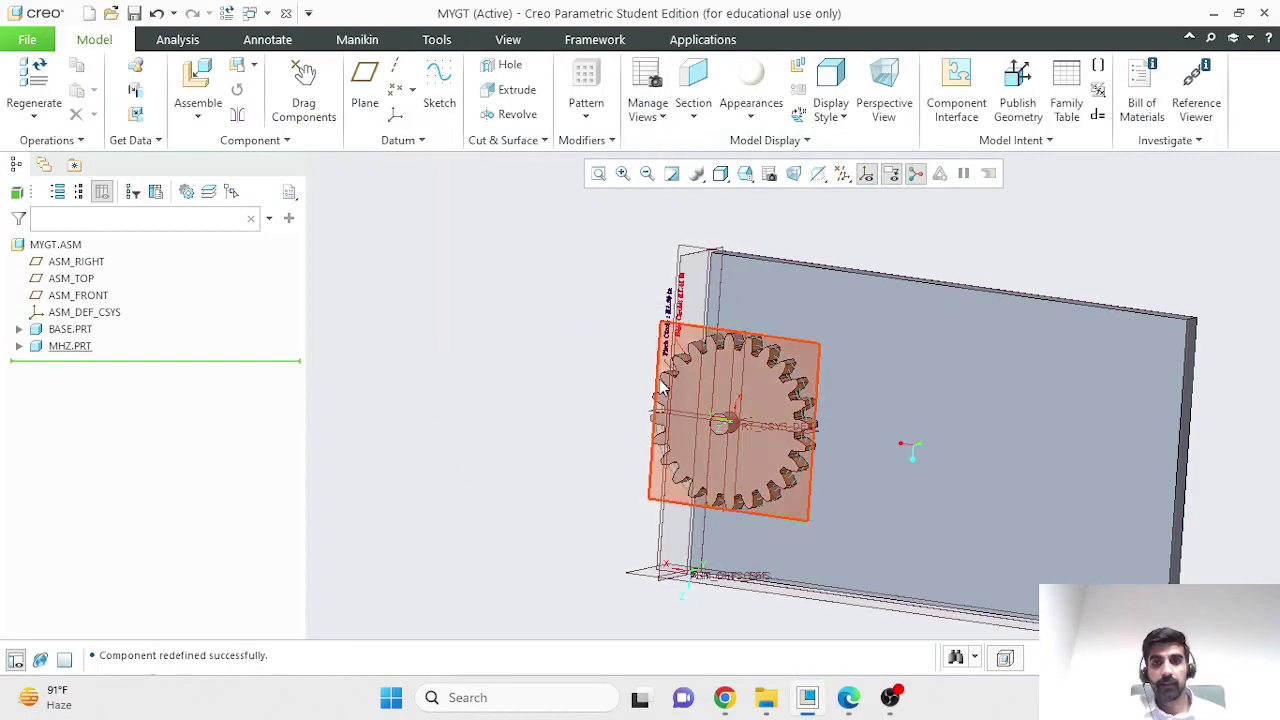
Select BASE.PRT and expand its list of features
scroll(900, 440, down, 4)
mouse_move(958, 429)
middle_down()
mouse_move(917, 431)
mouse_move(974, 403)
mouse_move(963, 397)
mouse_move(977, 417)
mouse_move(966, 411)
middle_up()
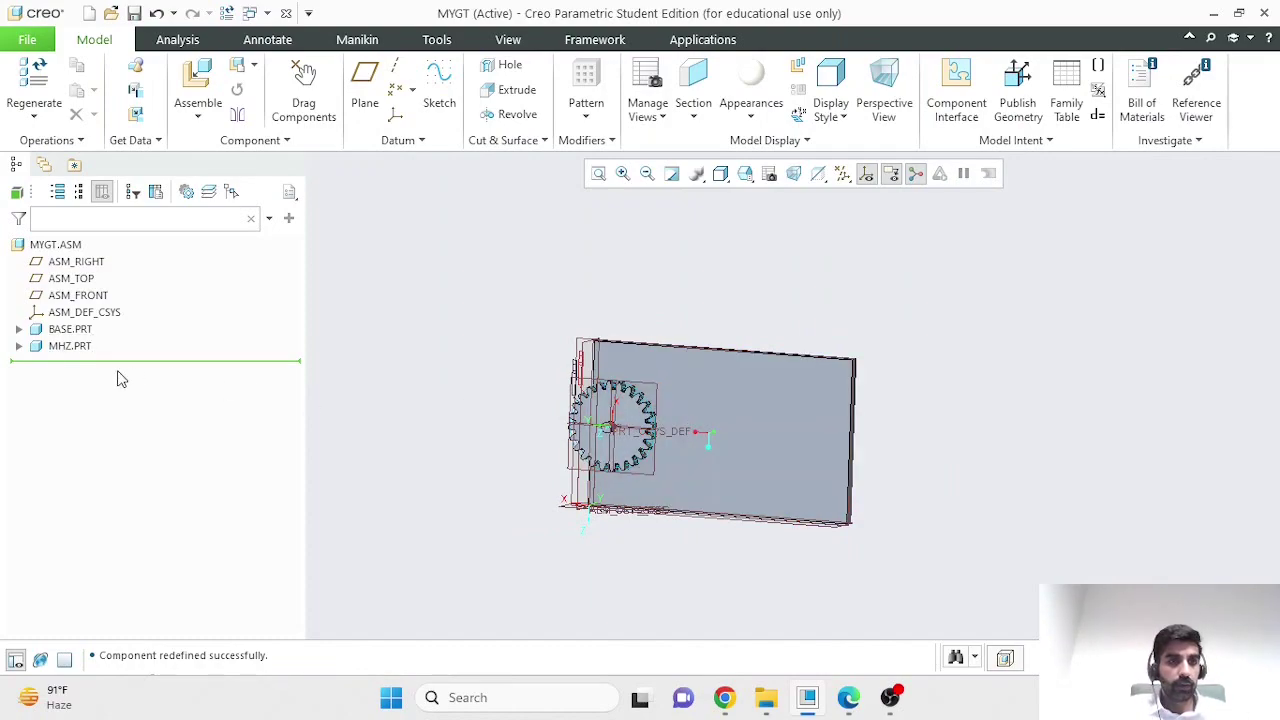
click(72, 331)
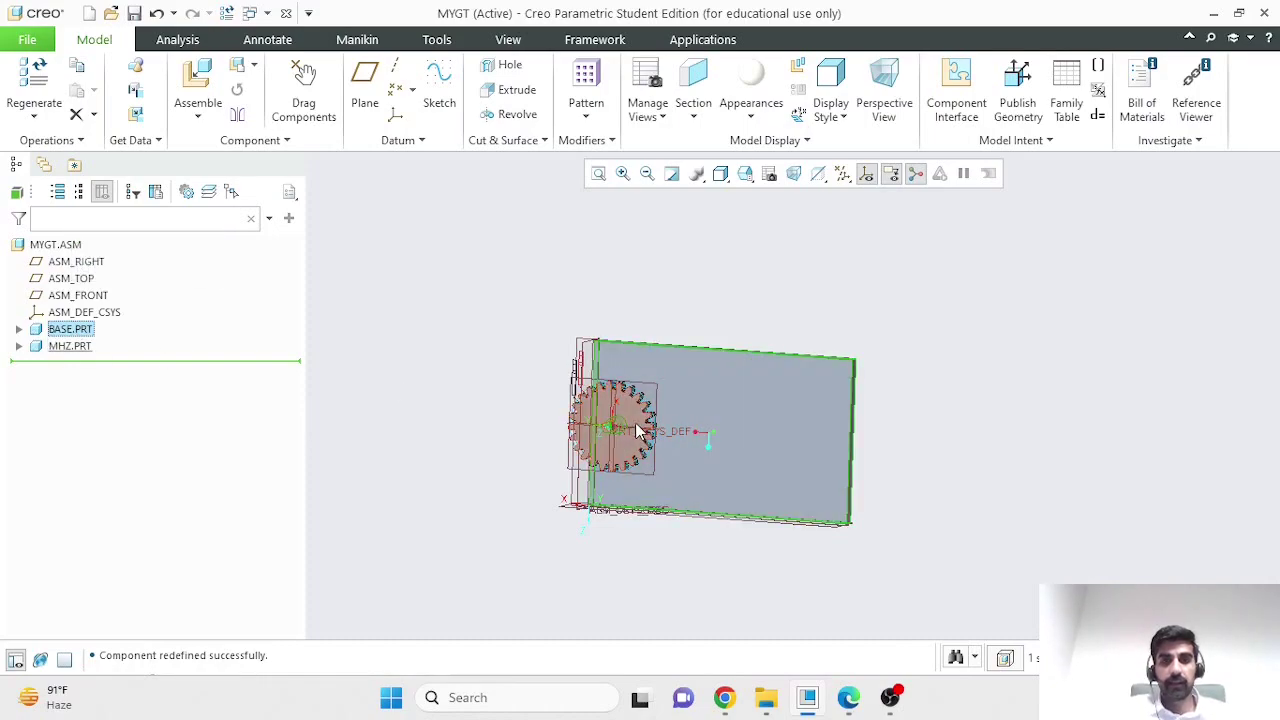
middle_drag(608, 430, 566, 422)
scroll(620, 421, up, 3)
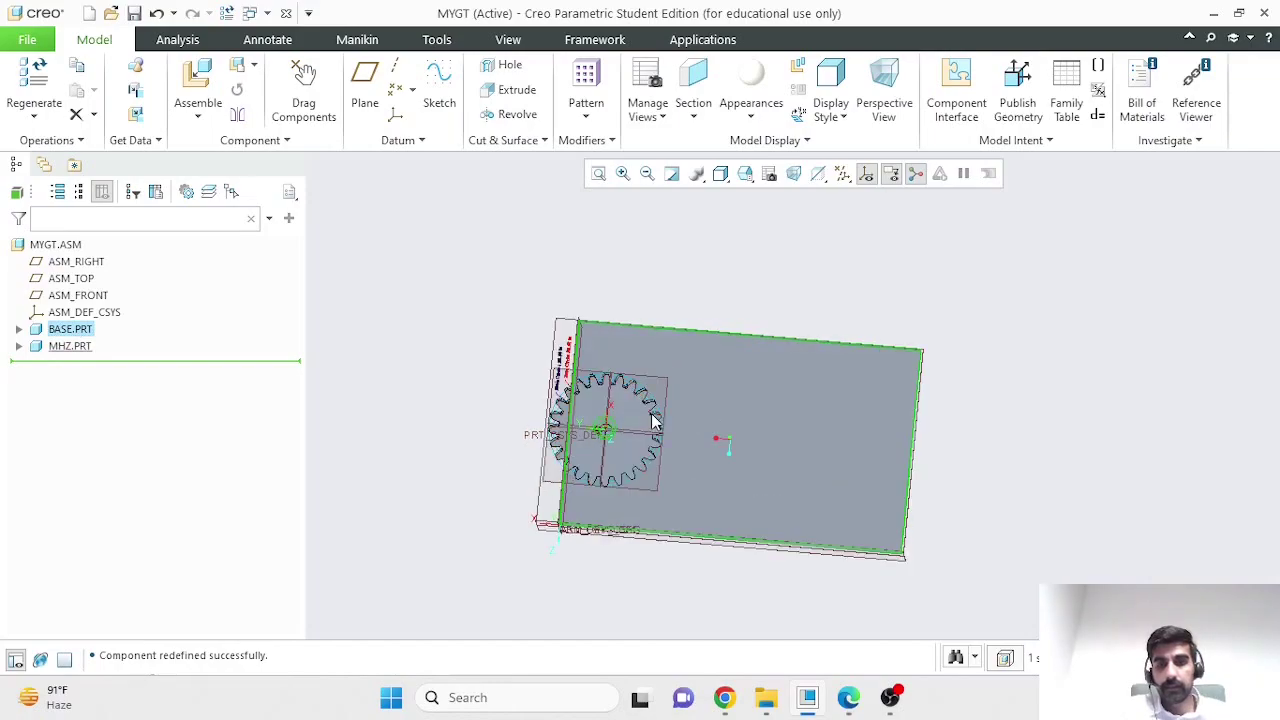
middle_drag(515, 436, 390, 437)
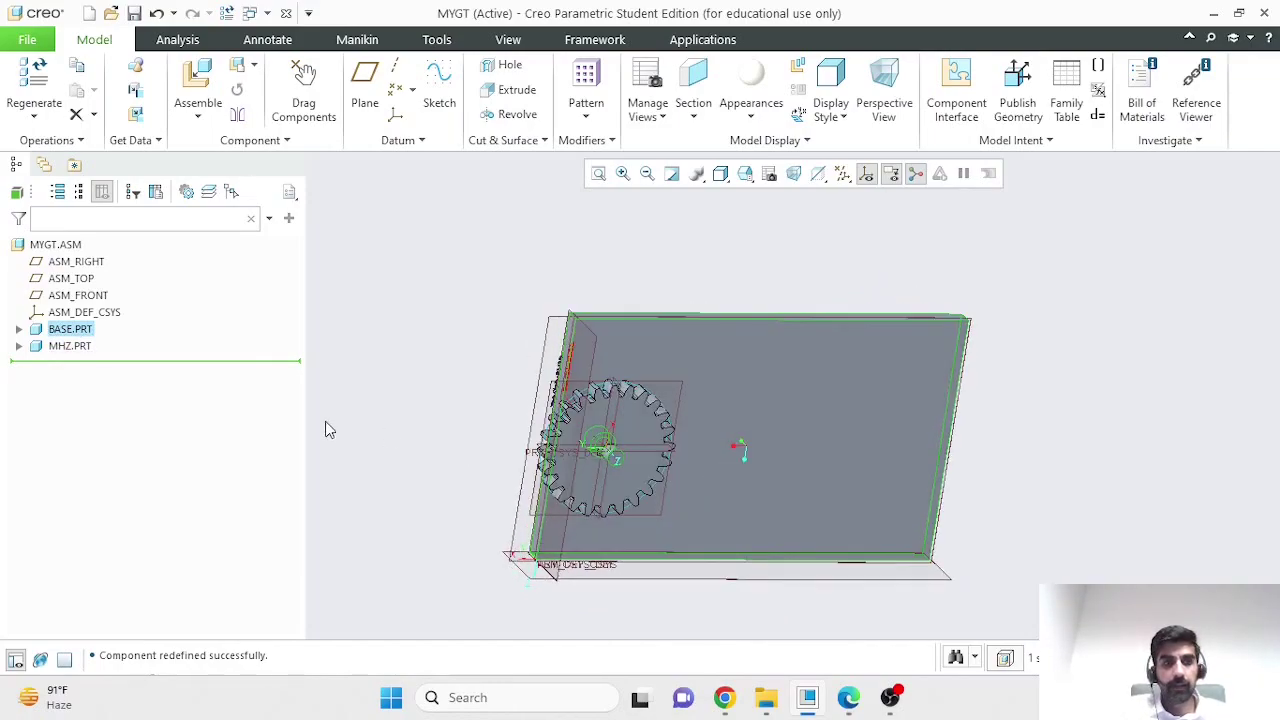
click(19, 330)
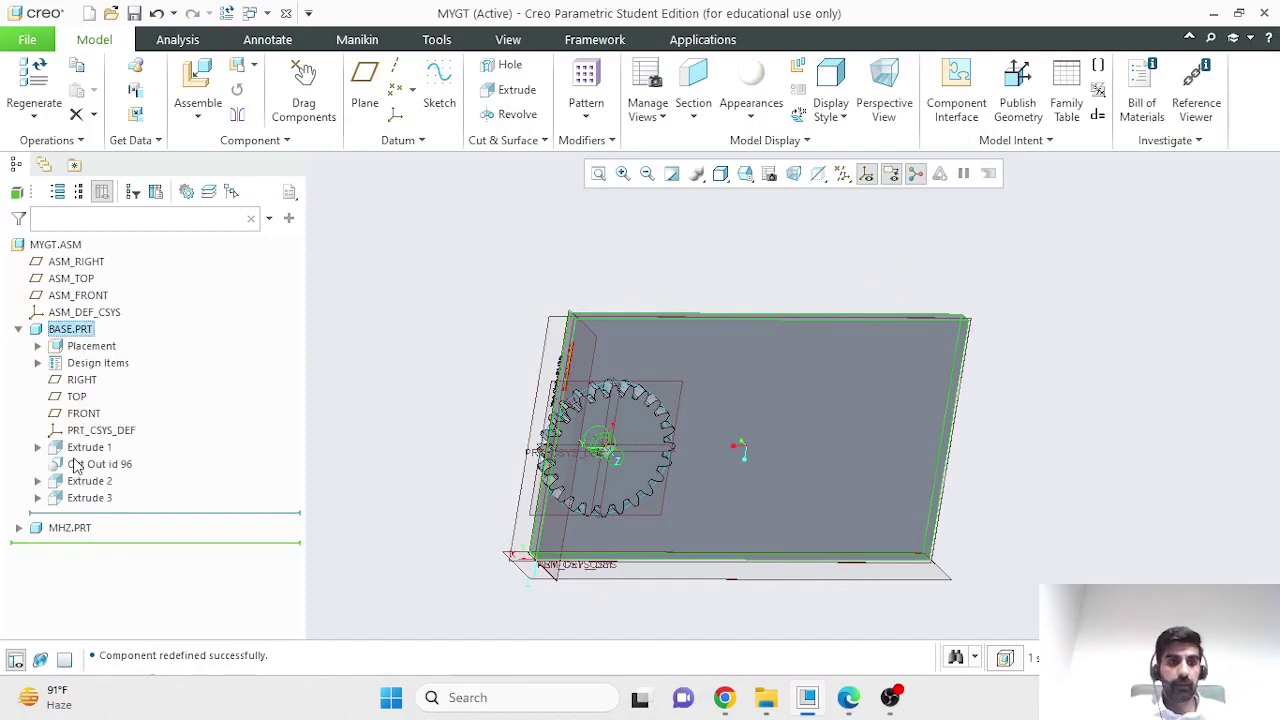
click(87, 499)
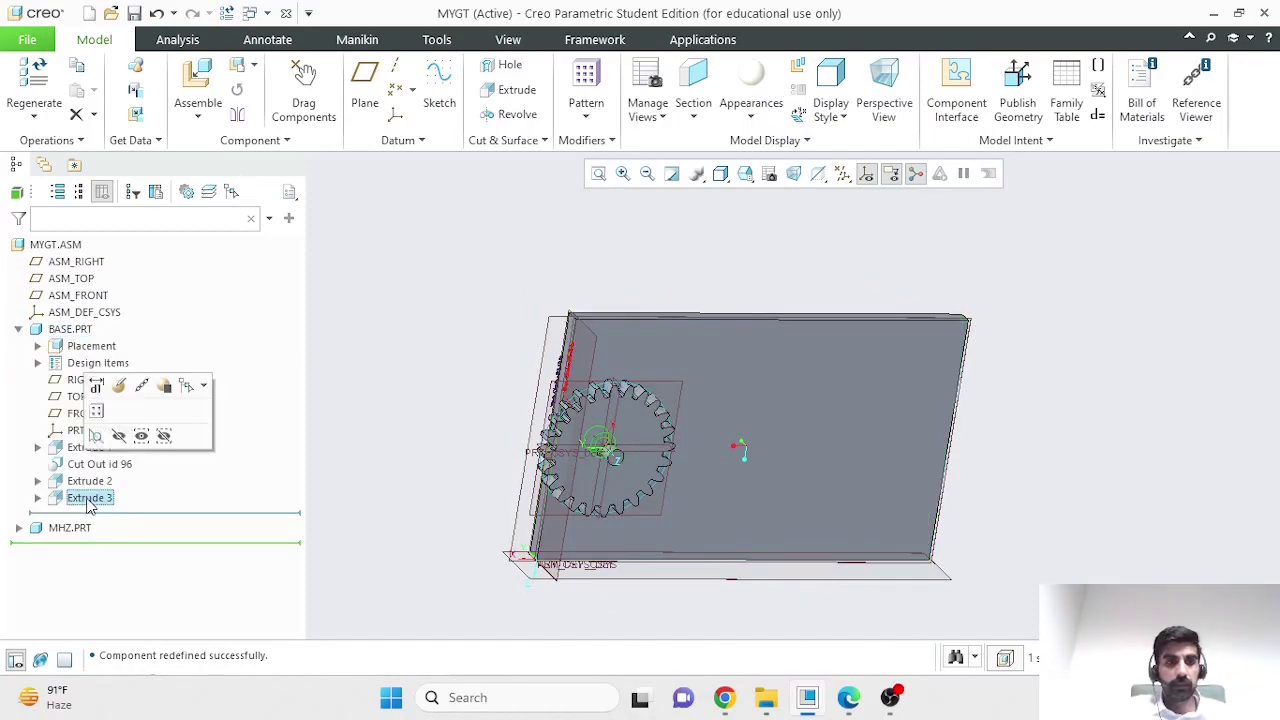
click(119, 385)
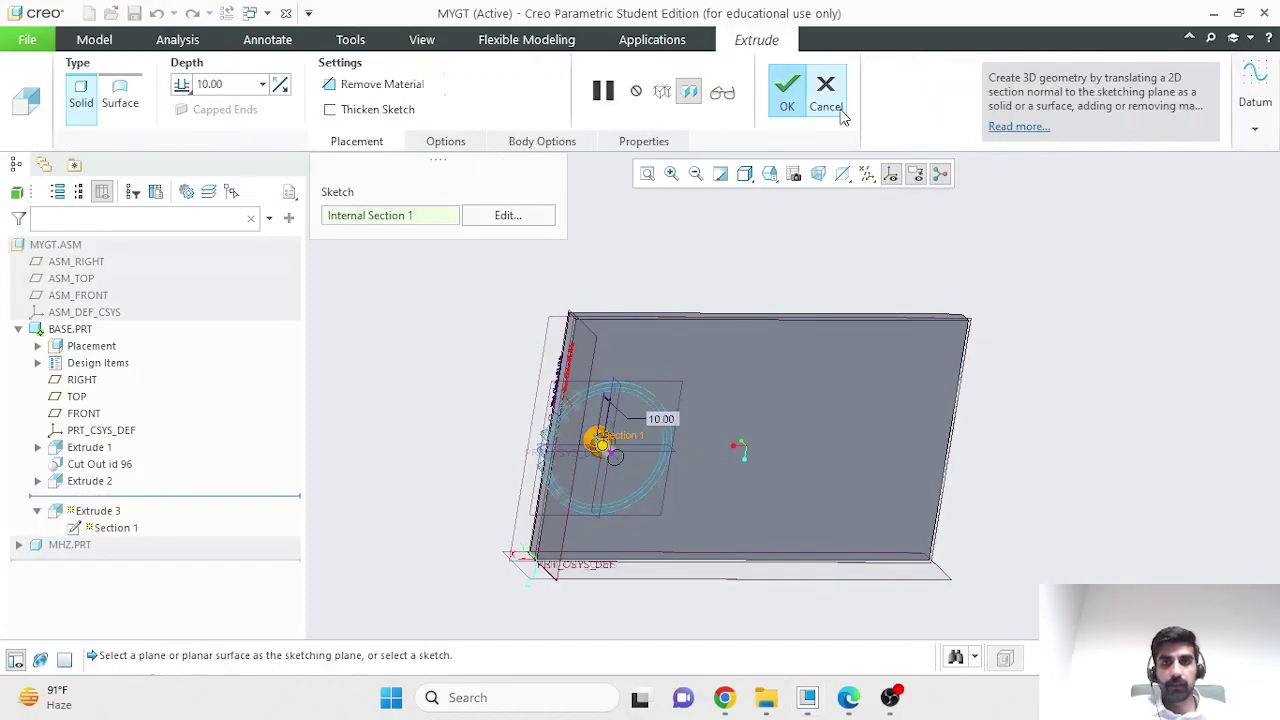
click(840, 112)
Edit the definition of Extrude 2 in BASE.PRT and open its internal sketch for editing
click(90, 481)
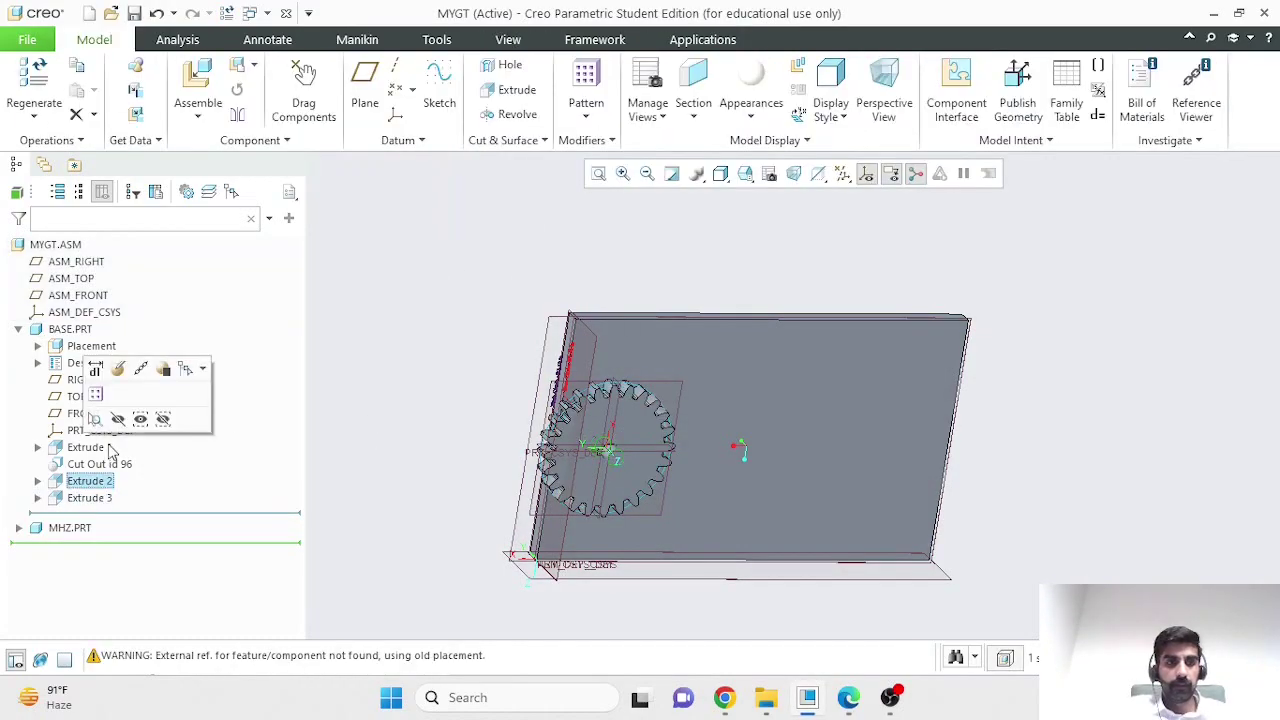
click(118, 369)
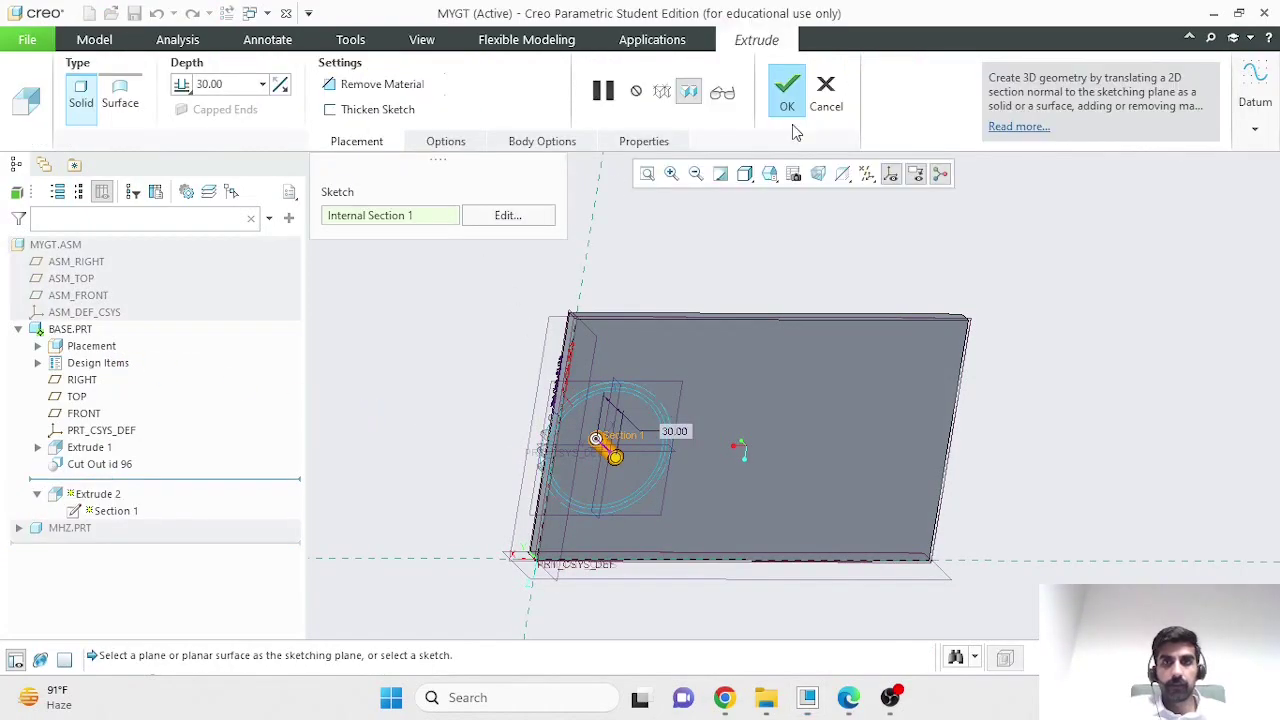
click(390, 146)
click(367, 146)
click(426, 146)
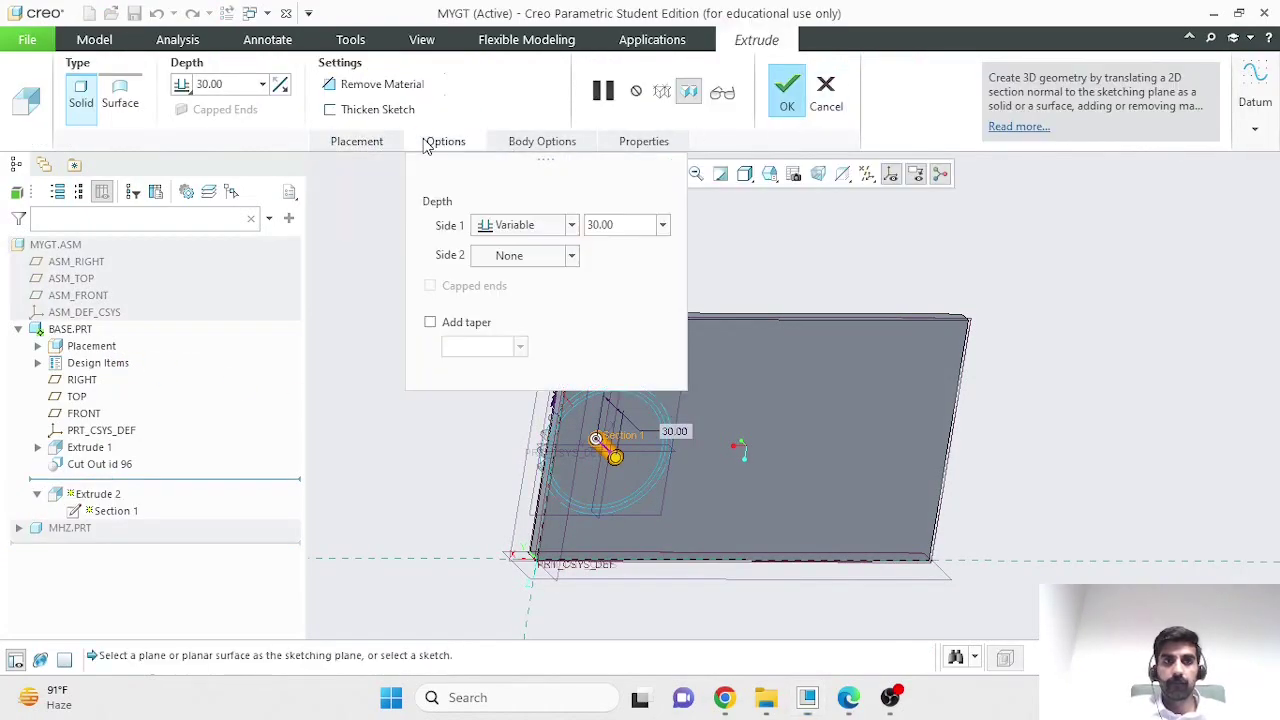
click(371, 147)
click(509, 216)
scroll(800, 362, down, 2)
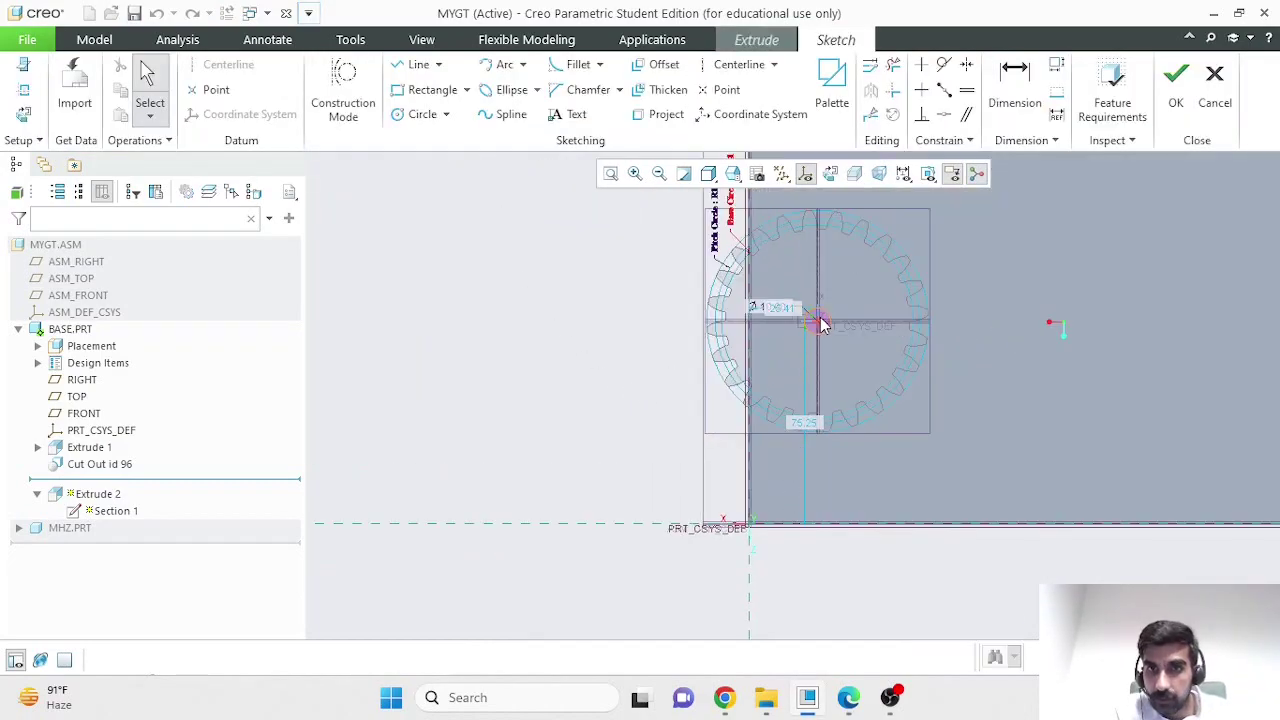
Dimension the horizontal distance from the pin circle's center to the plate's vertical reference edge as 50
key(d)
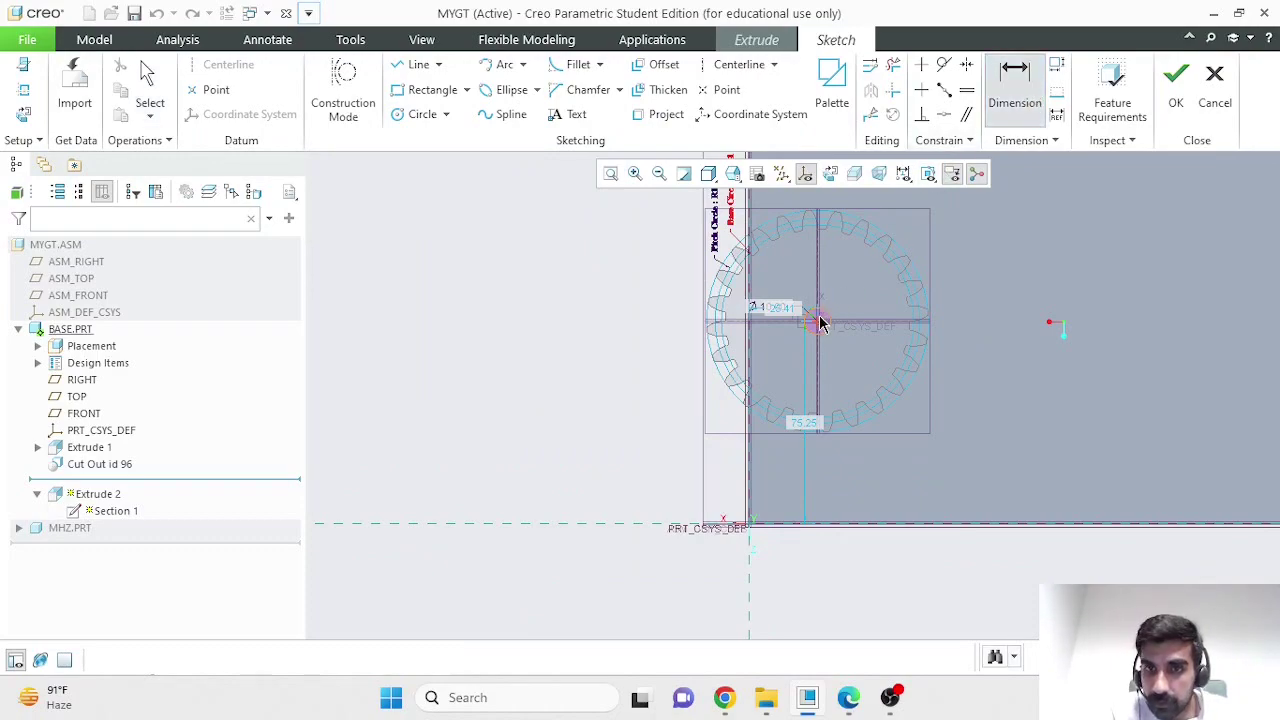
click(820, 326)
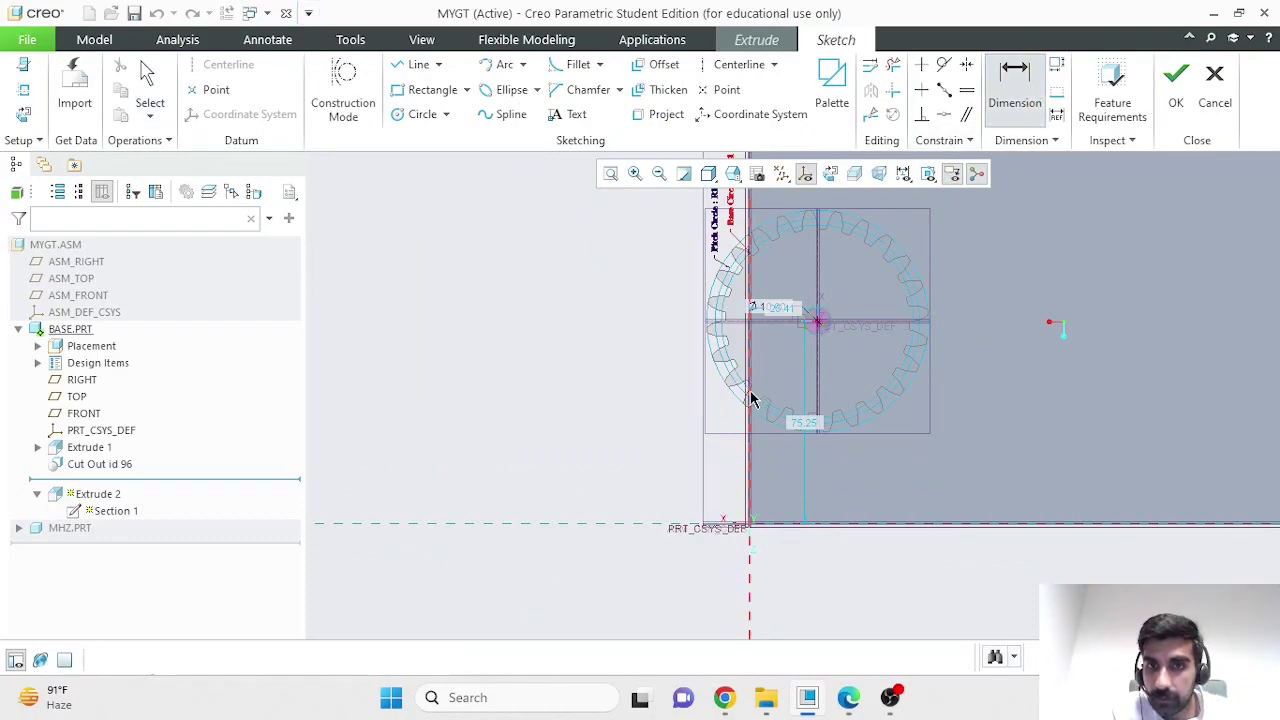
middle_click(785, 362)
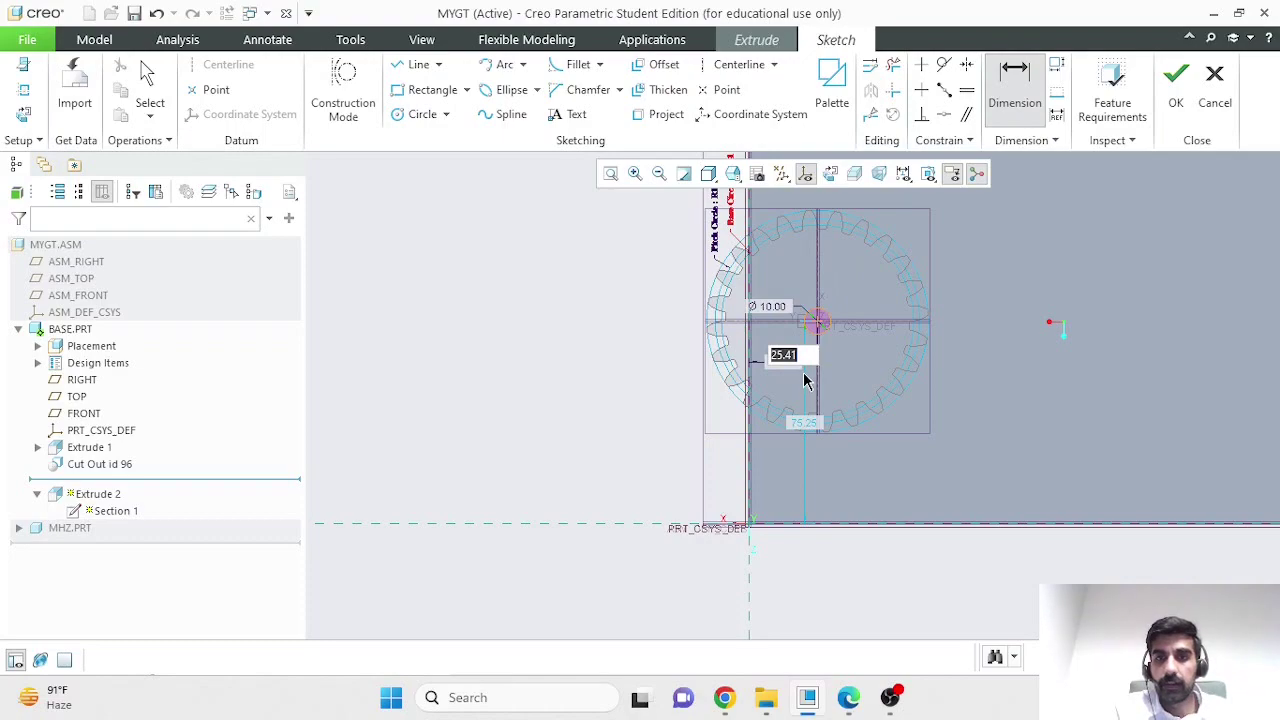
text(50)
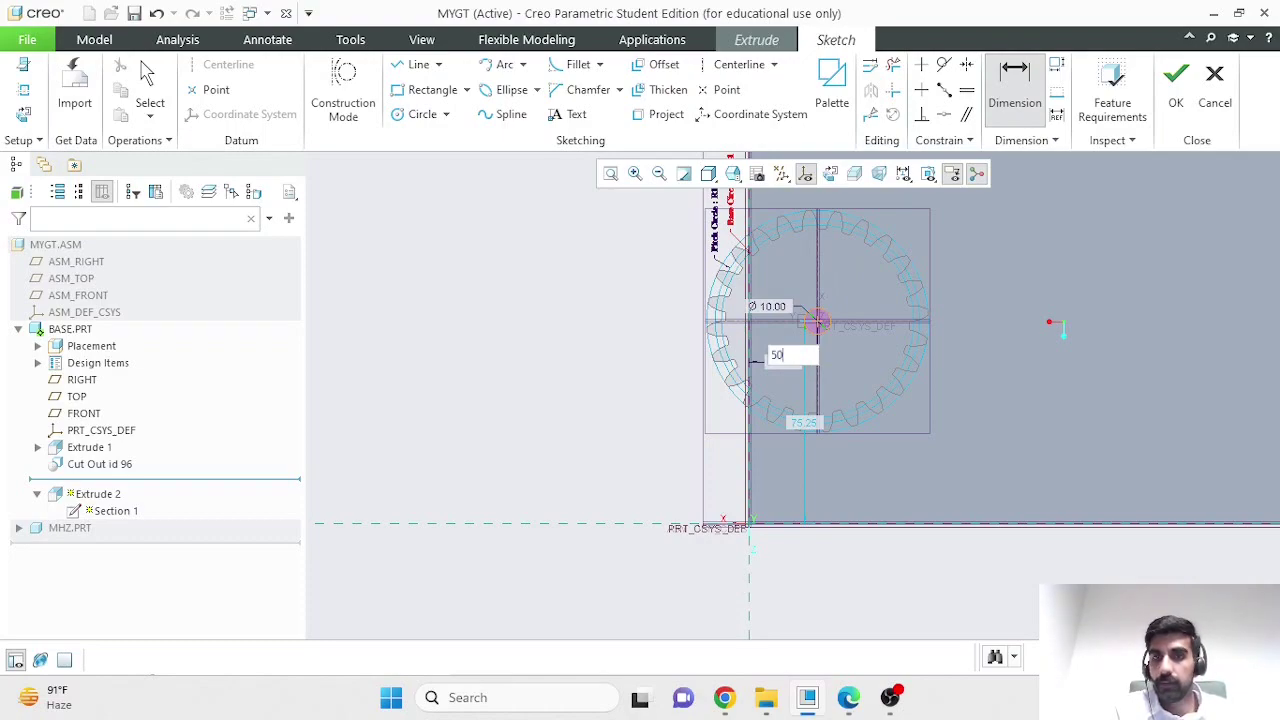
key(Return)
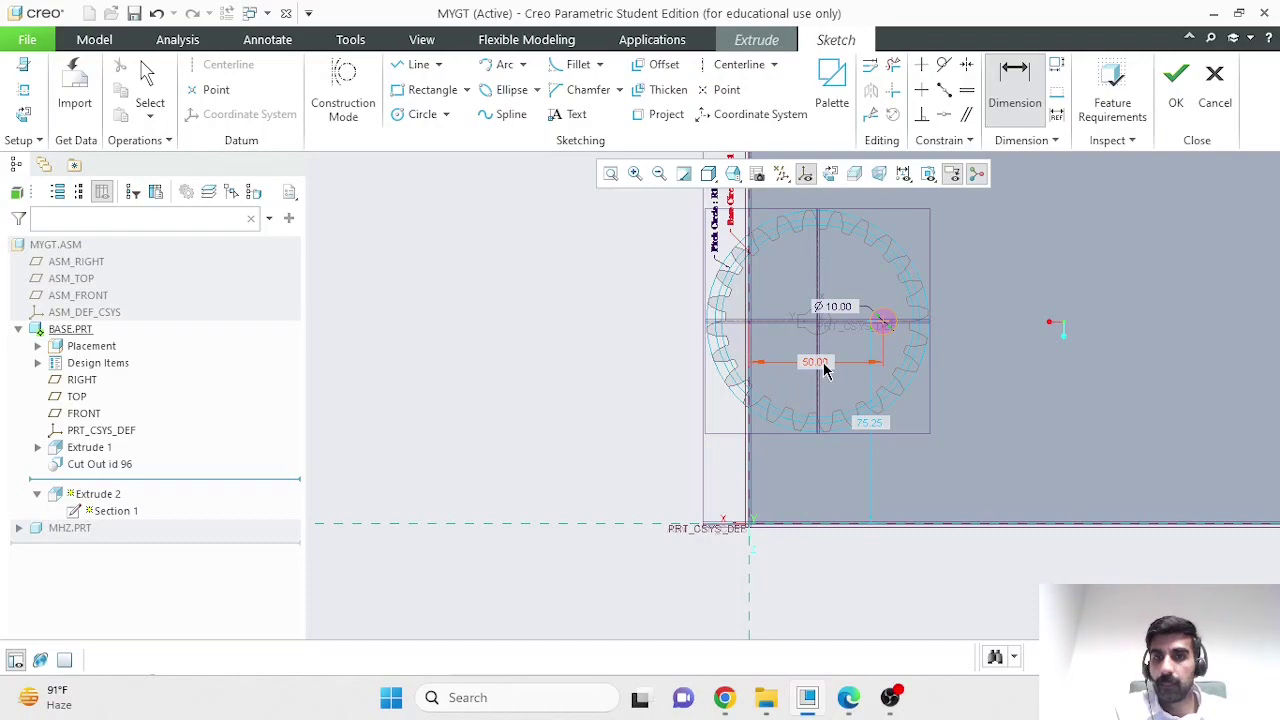
Set the pin circle's horizontal distance from the plate's vertical reference edge to 55
double_click(824, 368)
text(6)
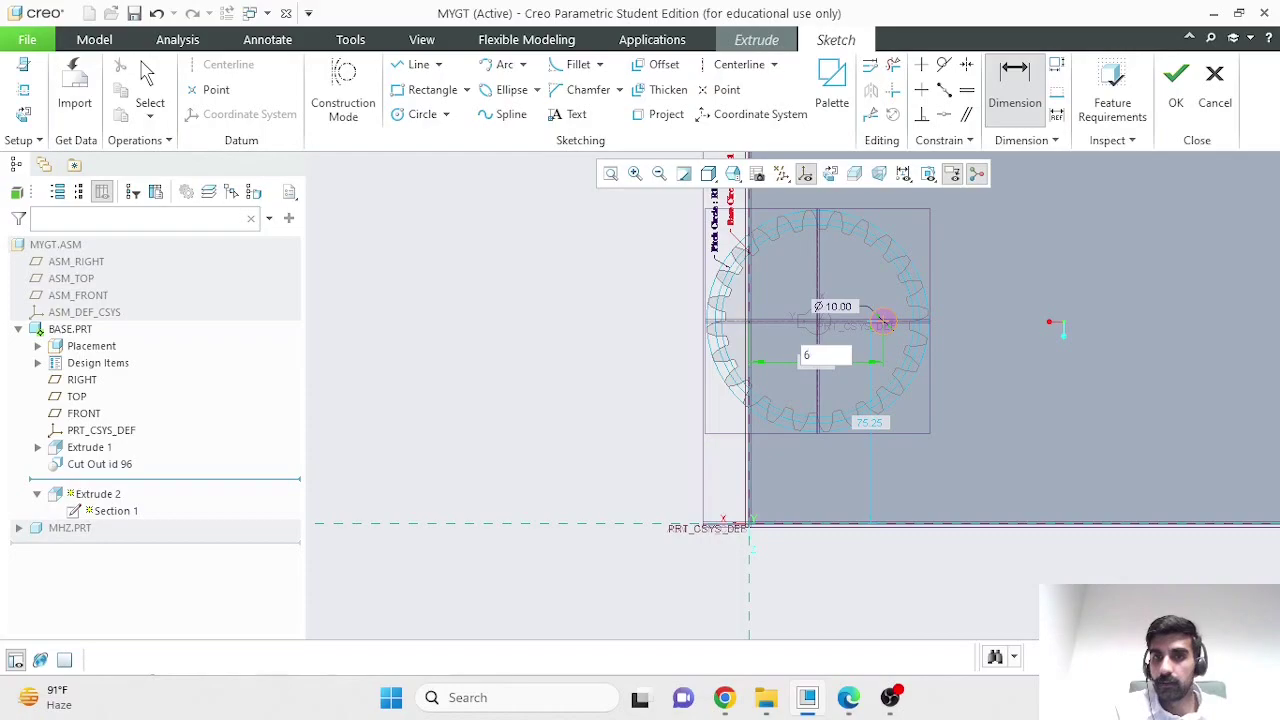
key(Return)
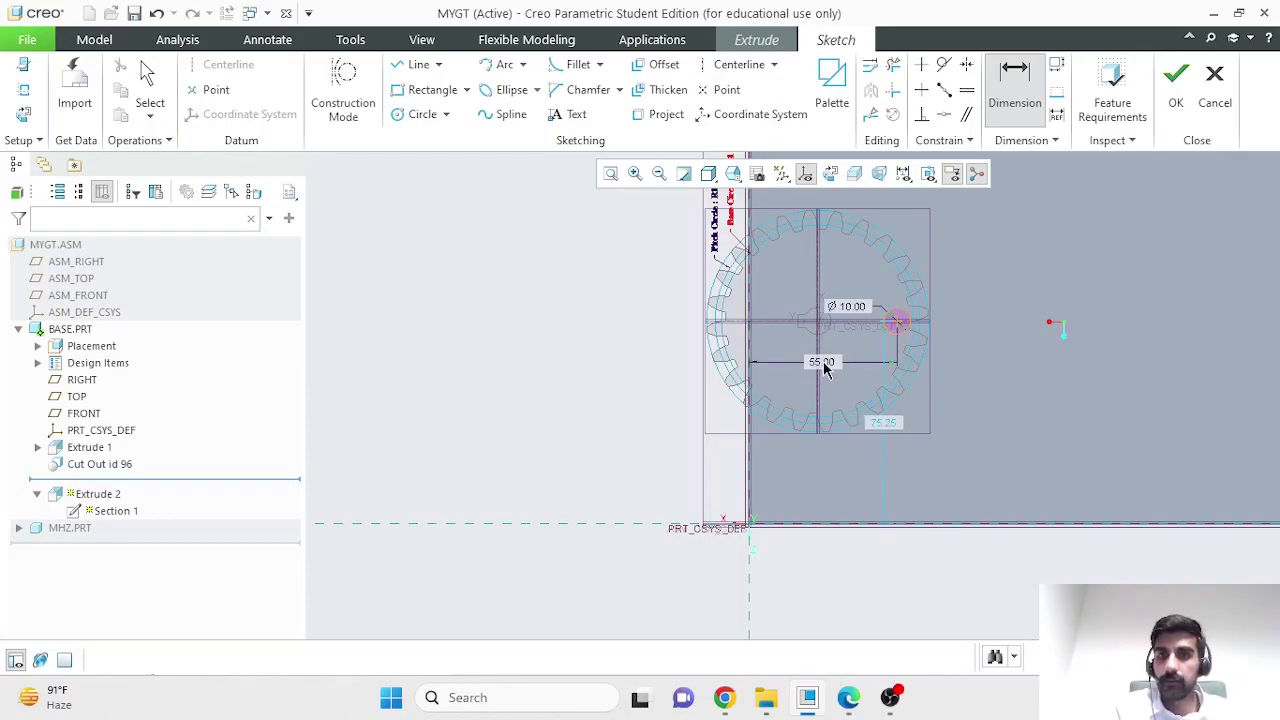
Finish the pin's edited sketch, accept the redefined Extrude 2 and let the assembly regenerate
click(1176, 82)
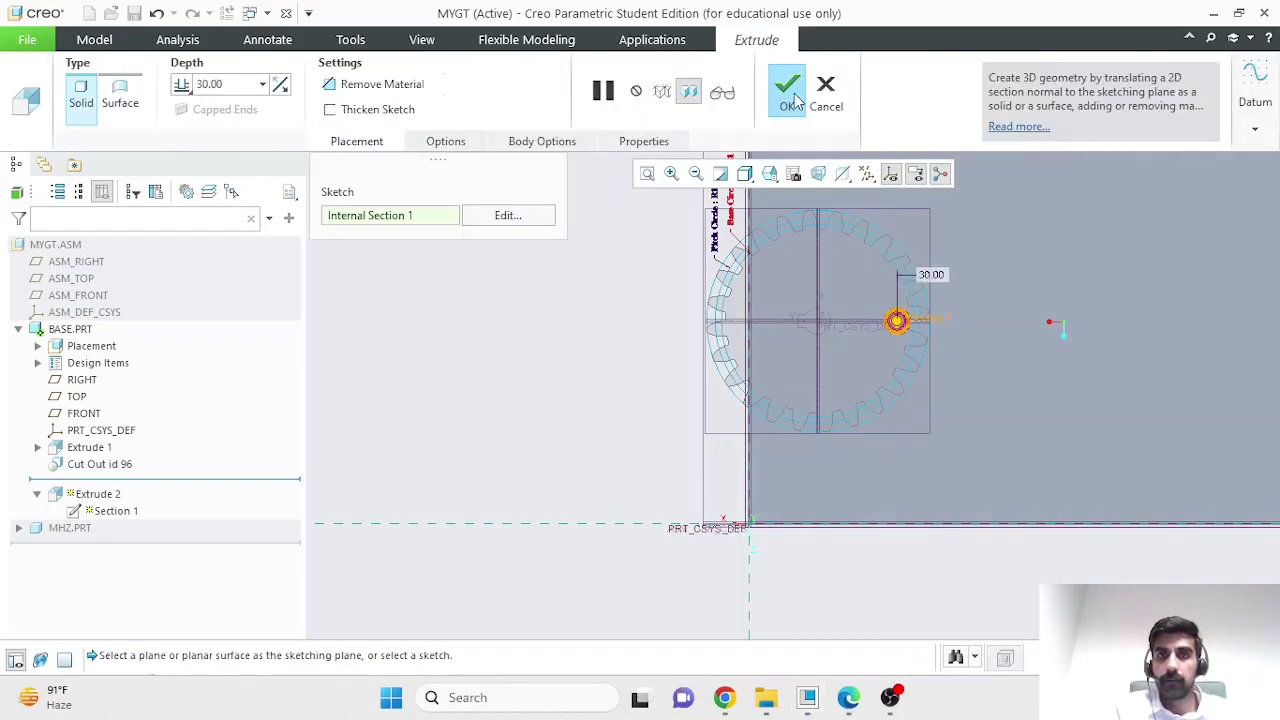
click(793, 97)
middle_drag(655, 311, 657, 380)
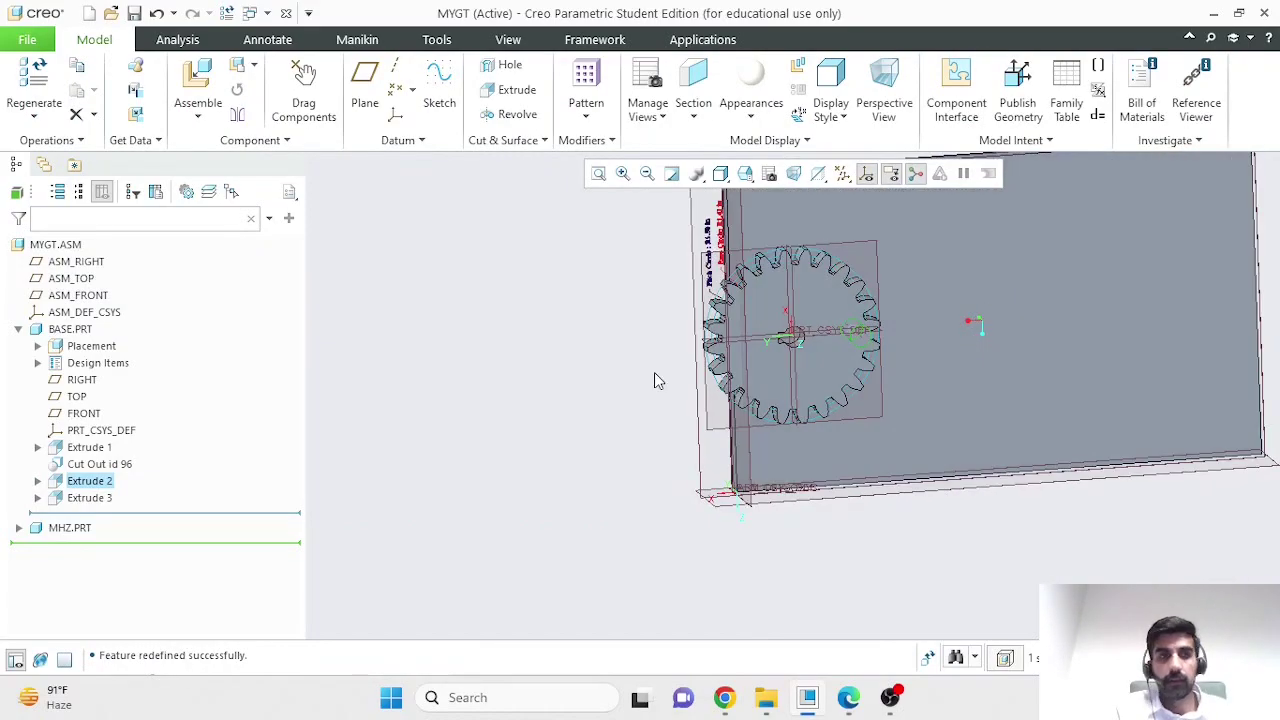
mouse_move(610, 416)
middle_down()
mouse_move(646, 428)
mouse_move(626, 423)
middle_up()
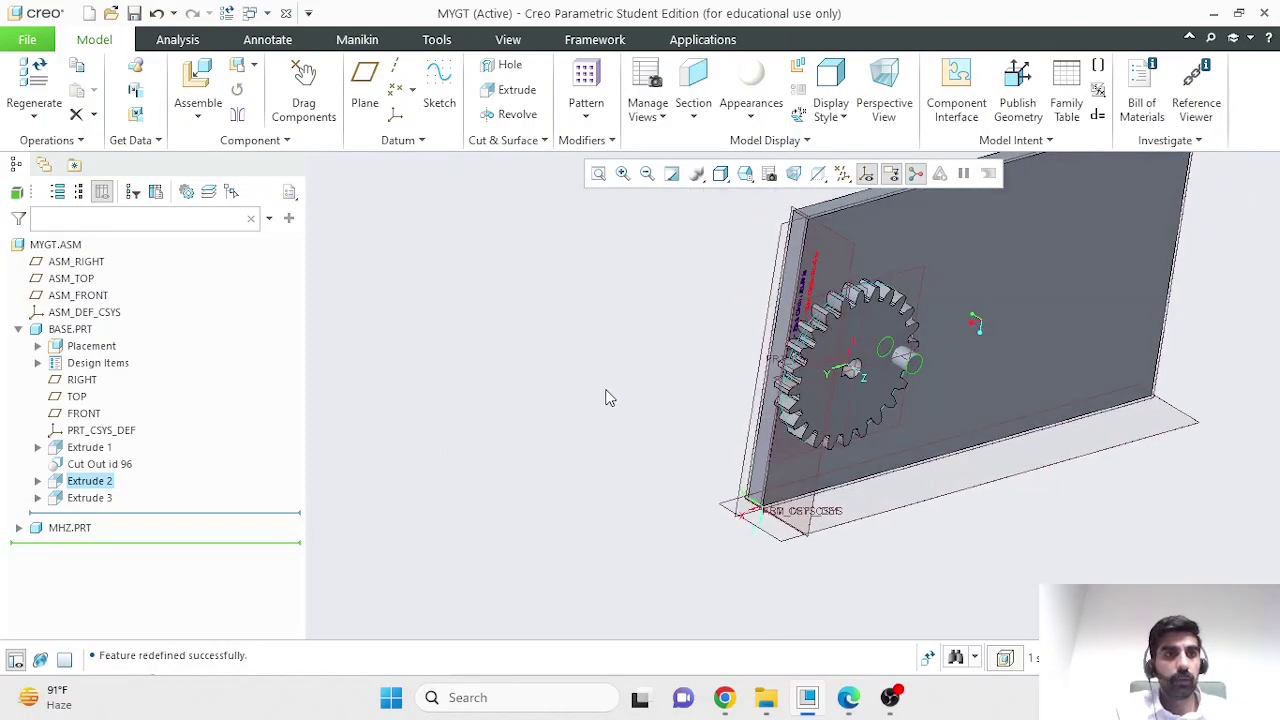
click(600, 392)
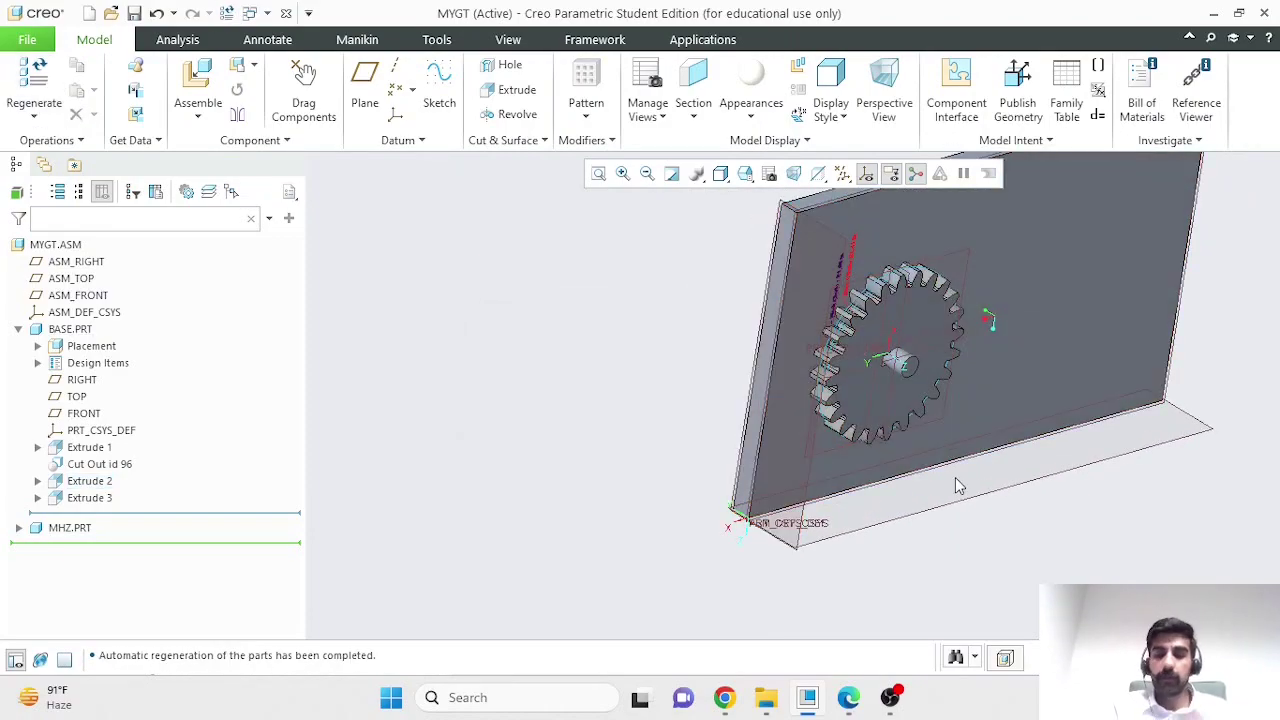
Examine the placement of the gear and its pin on the base plate from the front and at an angle
middle_drag(977, 531, 956, 520)
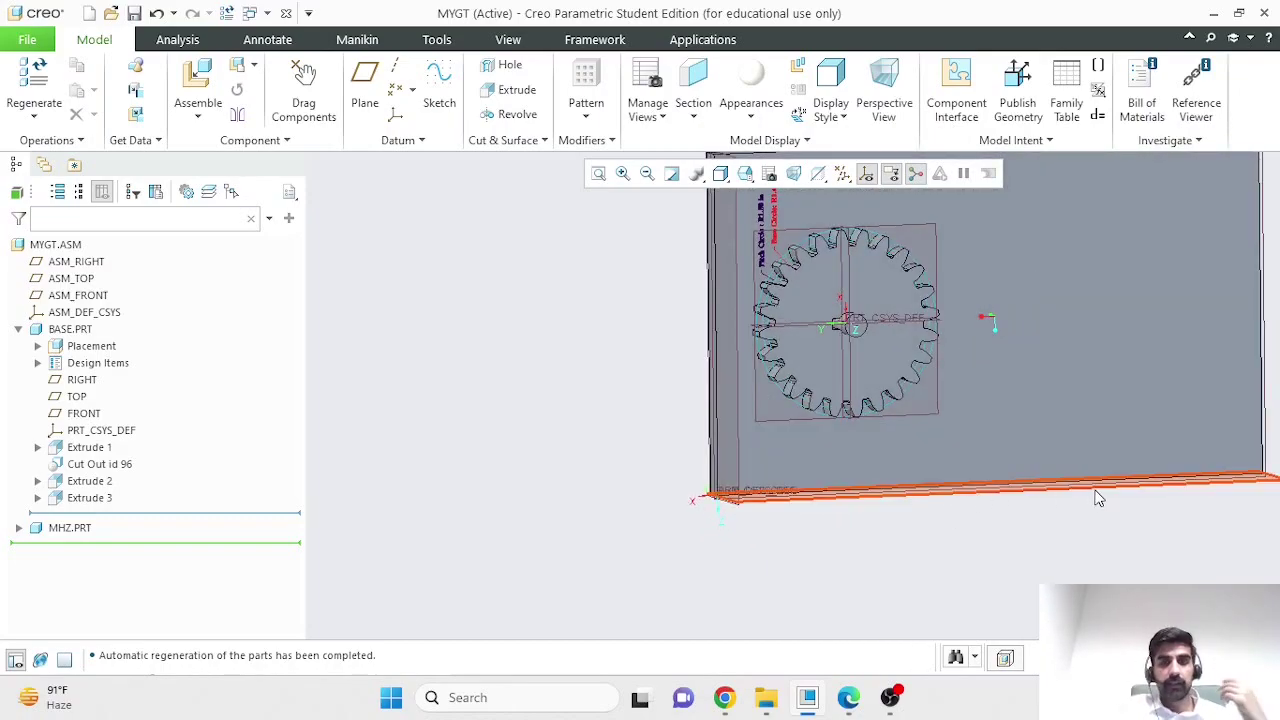
scroll(1128, 571, up, 2)
middle_drag(1128, 571, 1094, 549)
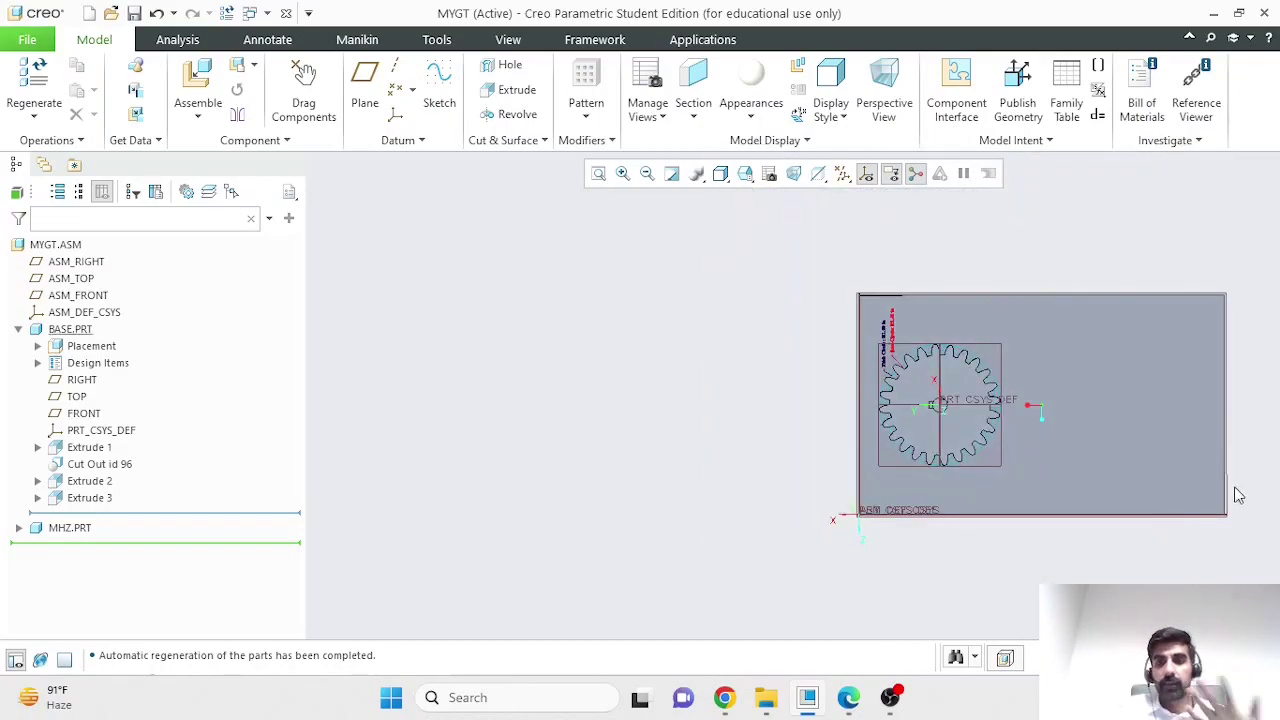
scroll(1228, 500, down, 2)
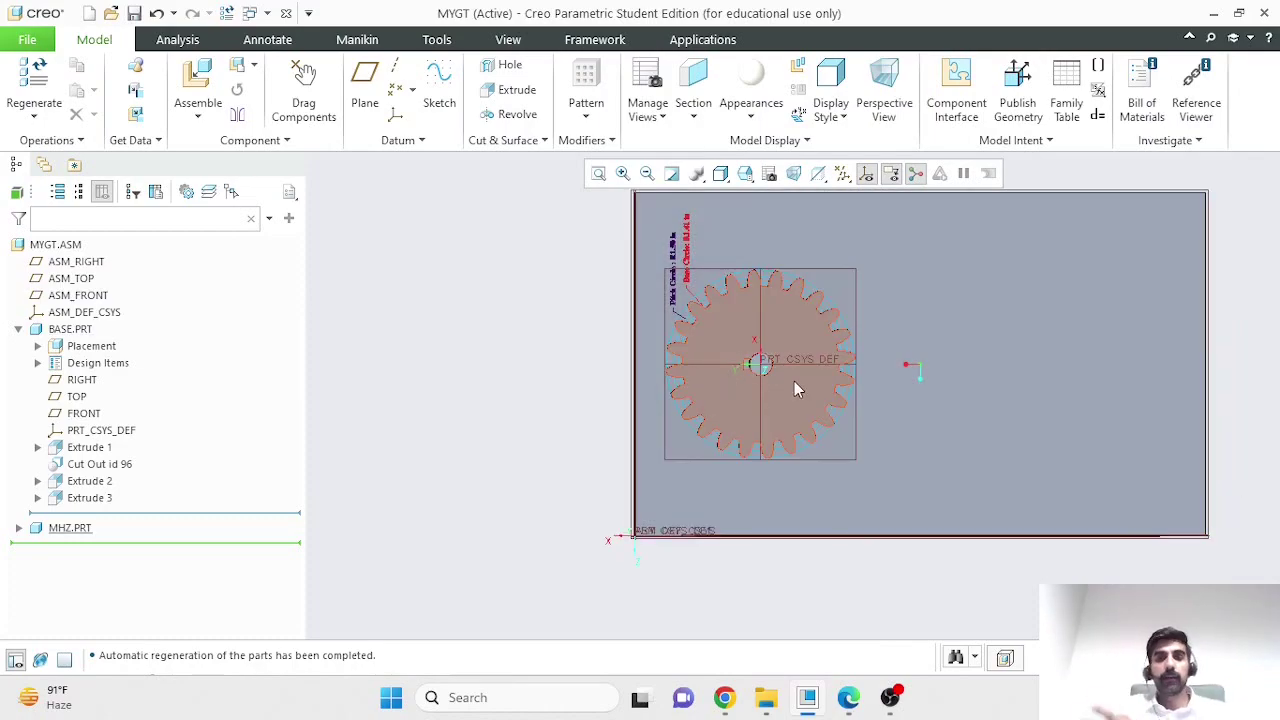
scroll(1193, 383, up, 2)
middle_drag(1194, 390, 1174, 445)
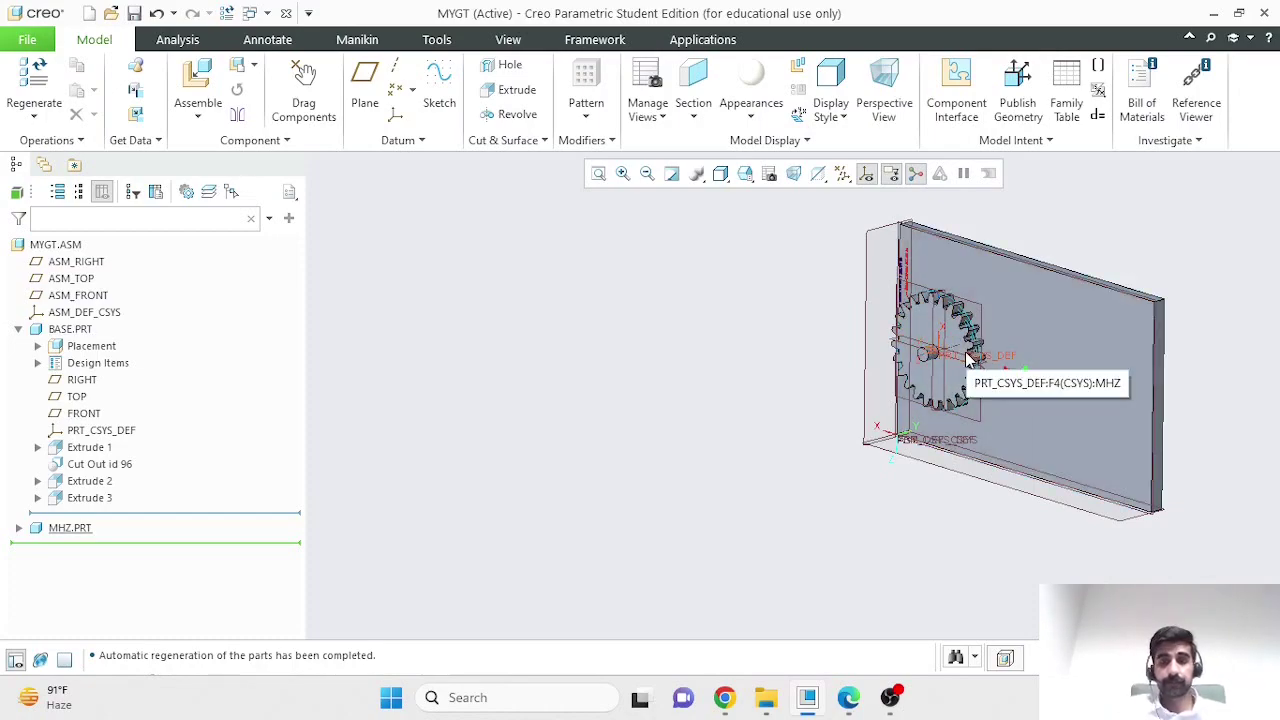
scroll(945, 365, down, 2)
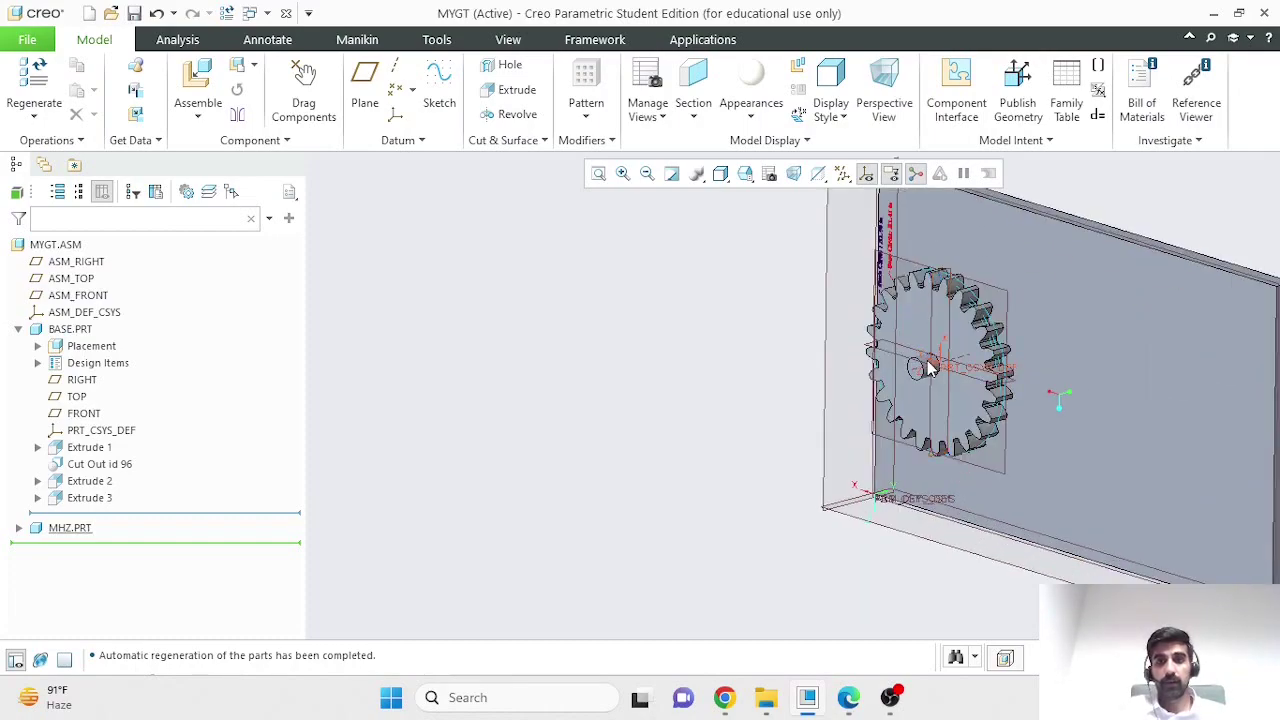